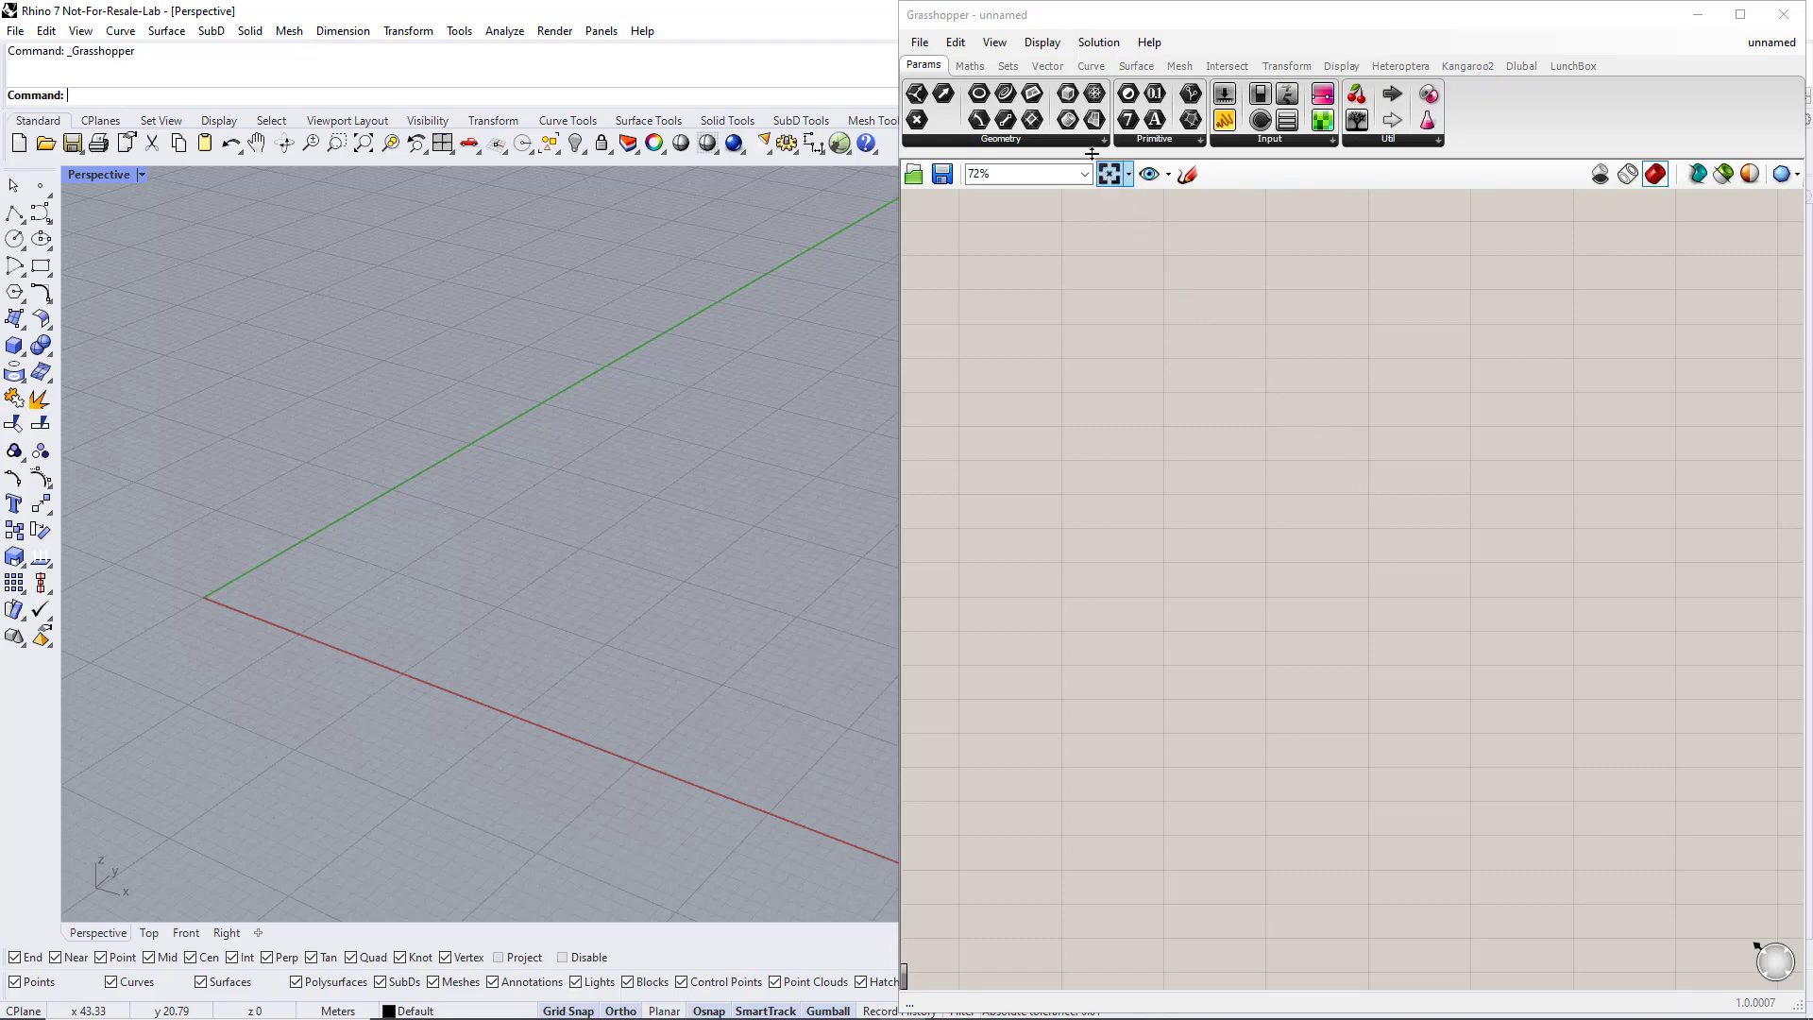
Place a Construct Point component on the empty canvas and check its point in the viewport
left_click(1050, 66)
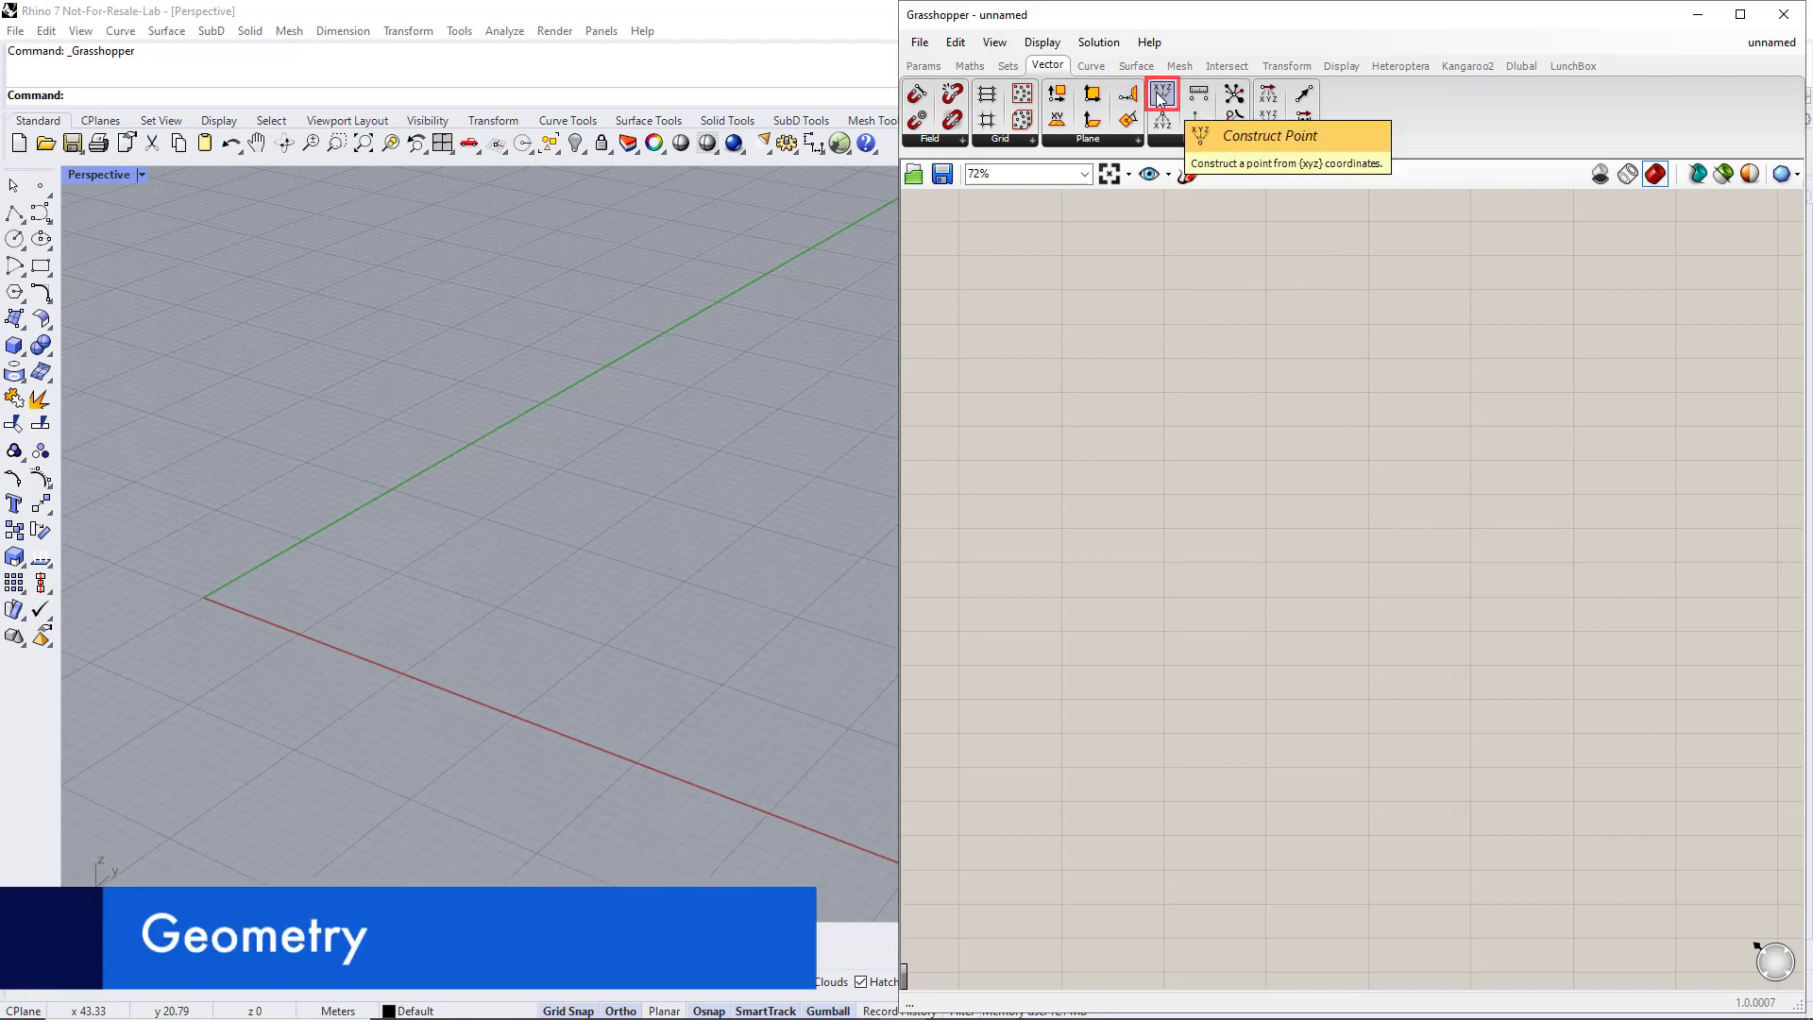
left_click_drag(1156, 93, 1188, 262)
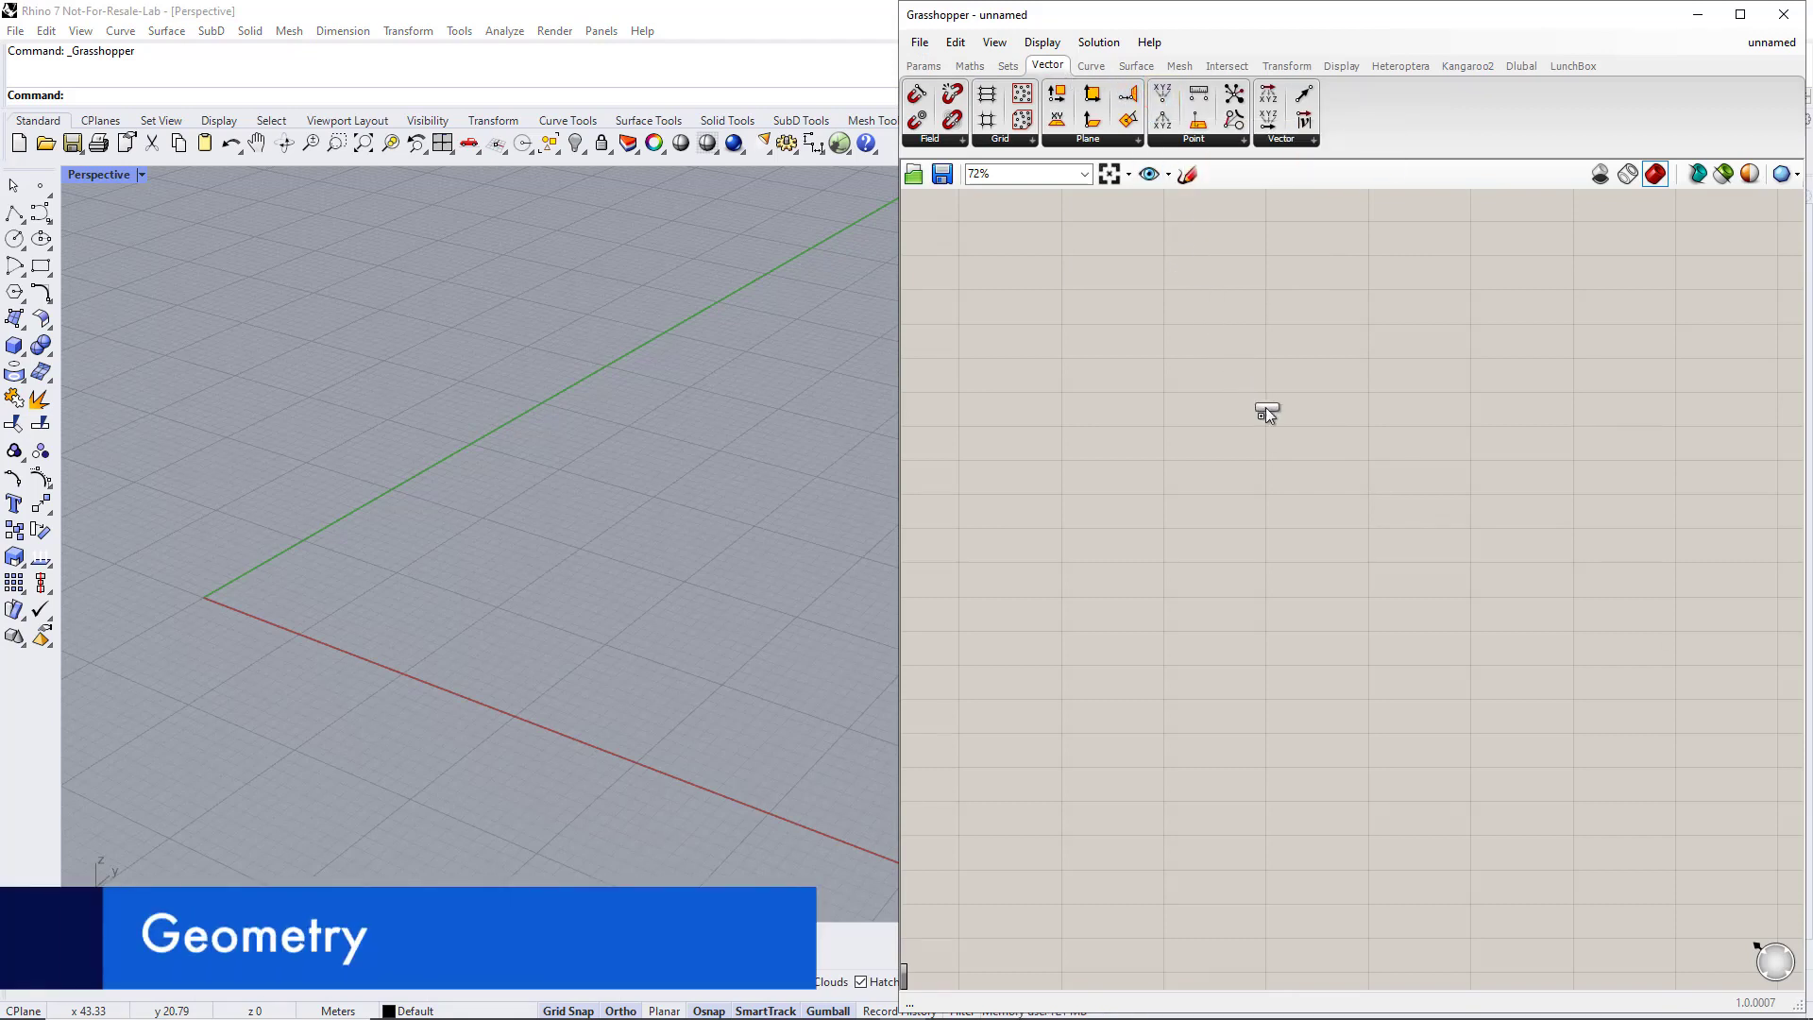
left_click_drag(1266, 409, 1314, 486)
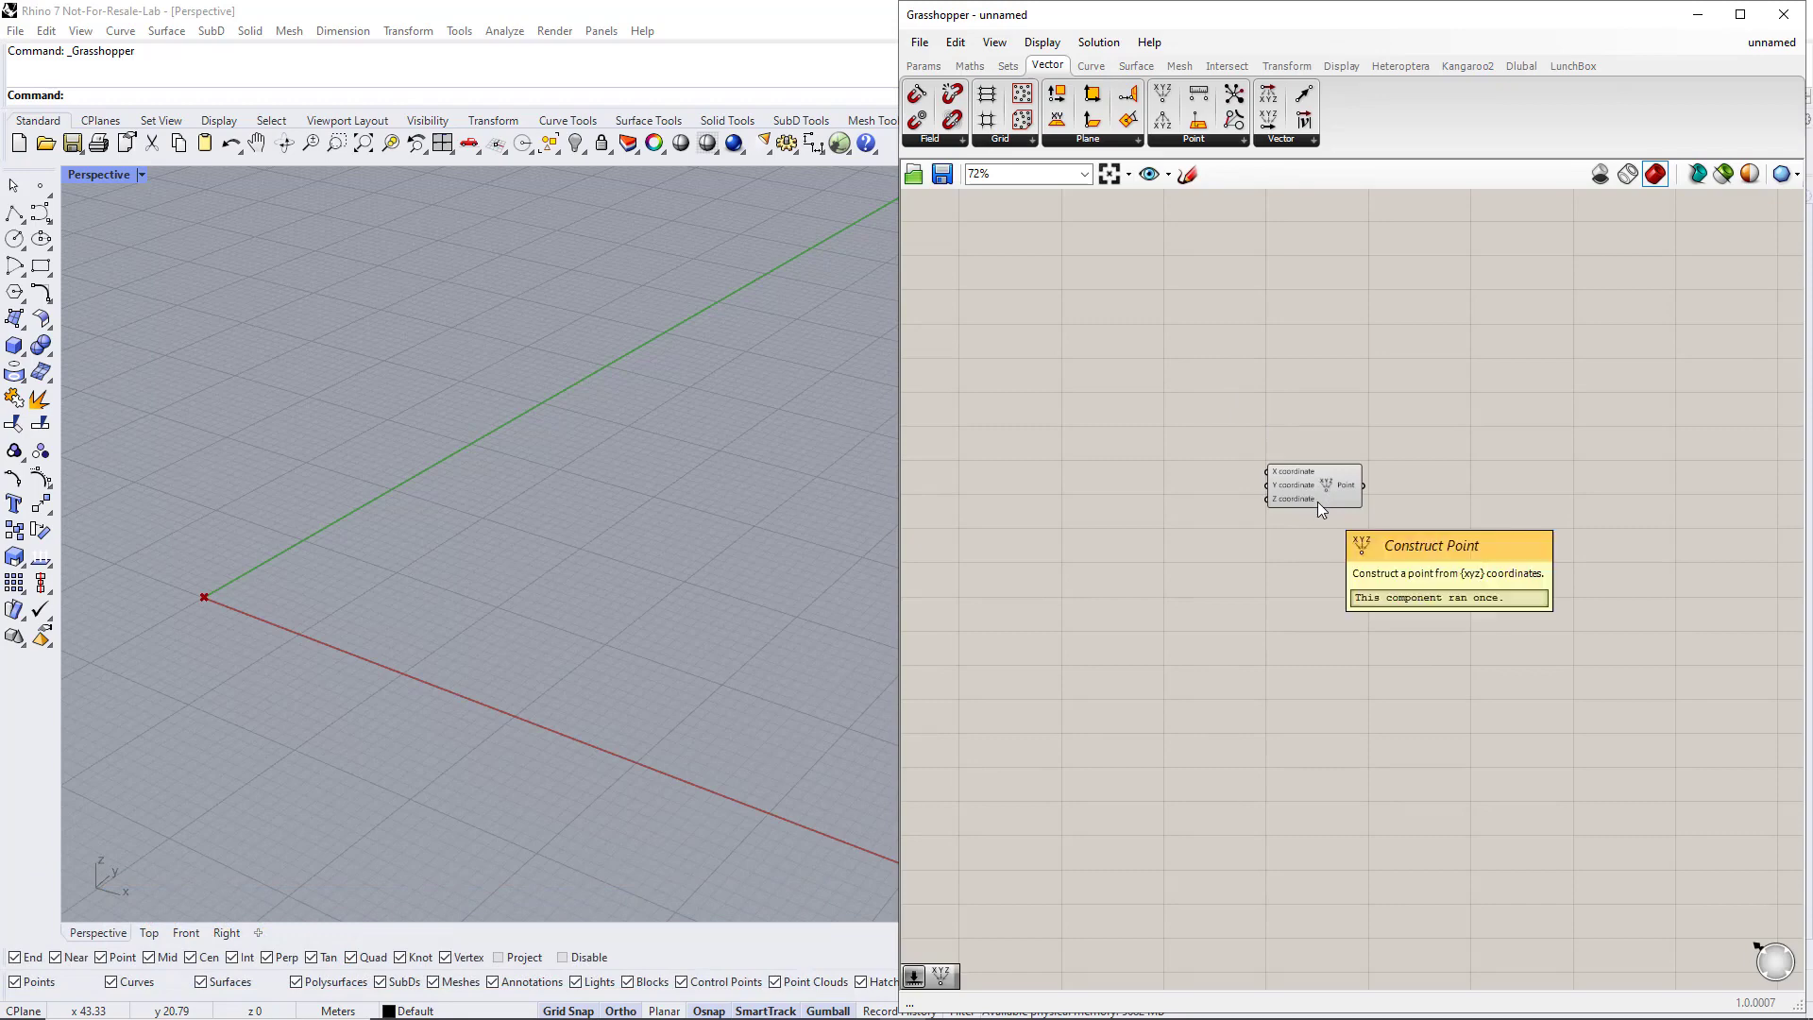
left_click(1318, 497)
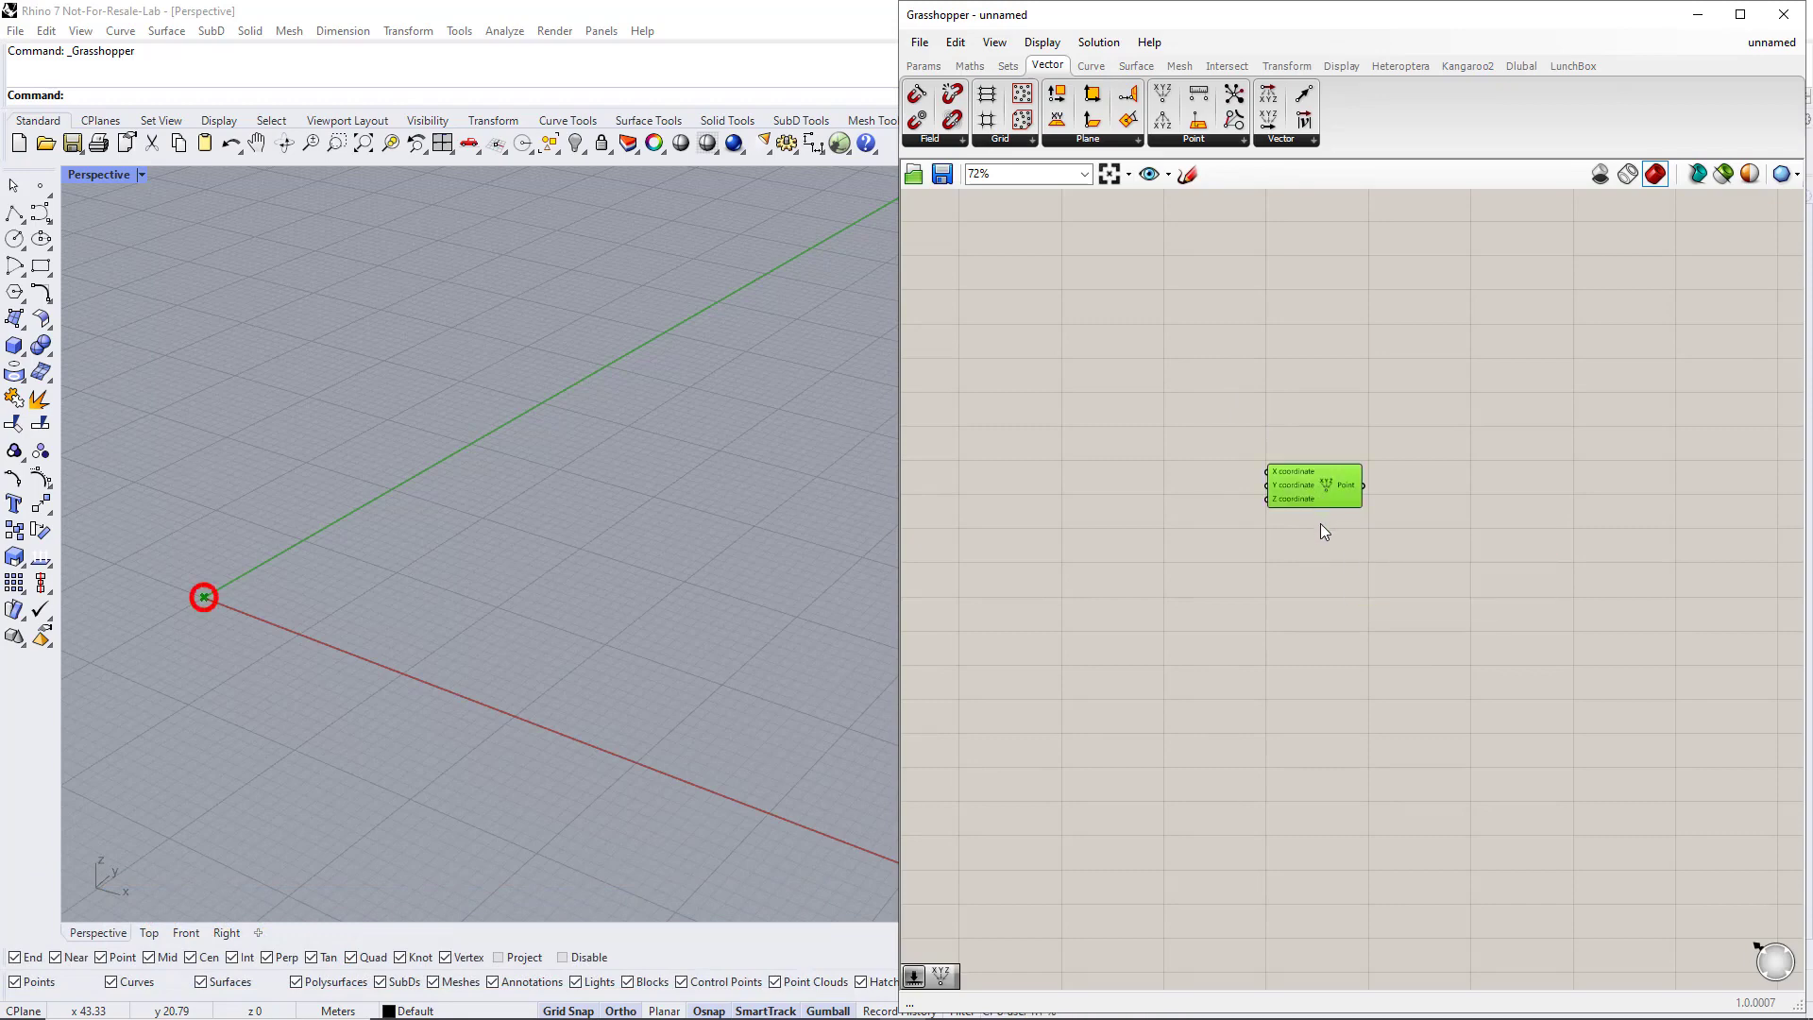
left_click(1320, 529)
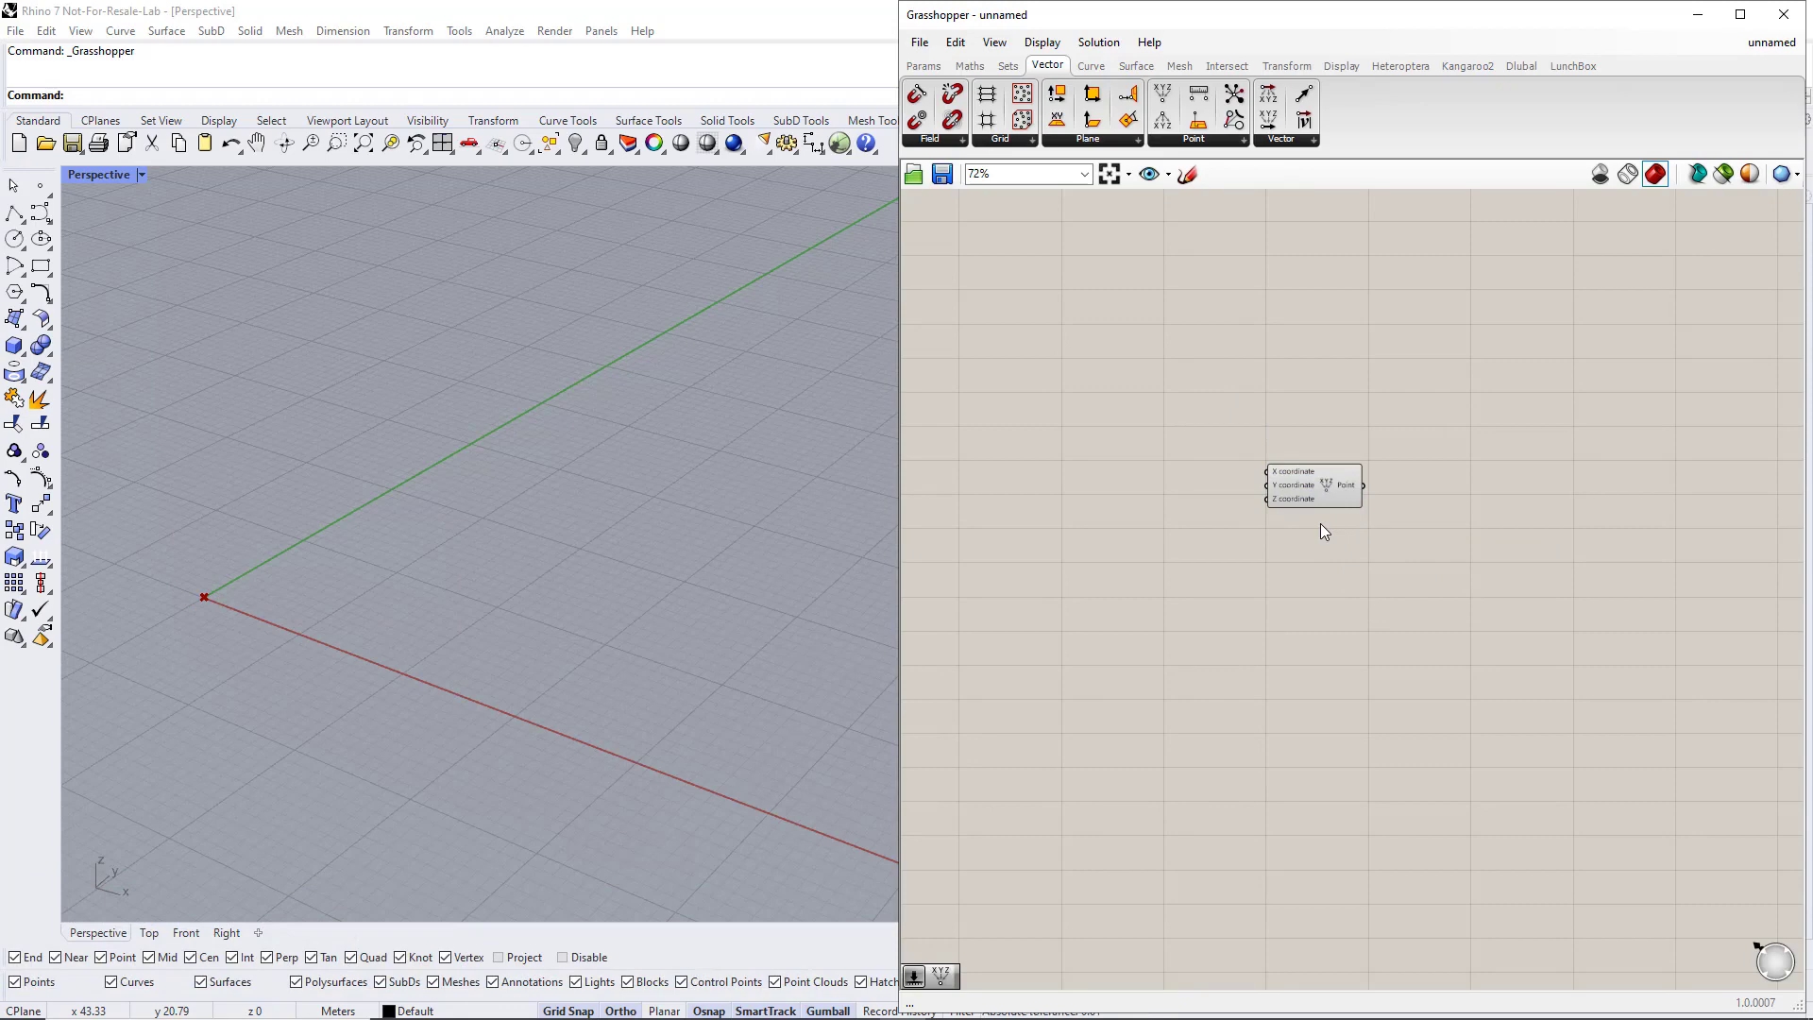
Duplicate the Construct Point component twice, placing the copies below the original
left_click(1328, 489)
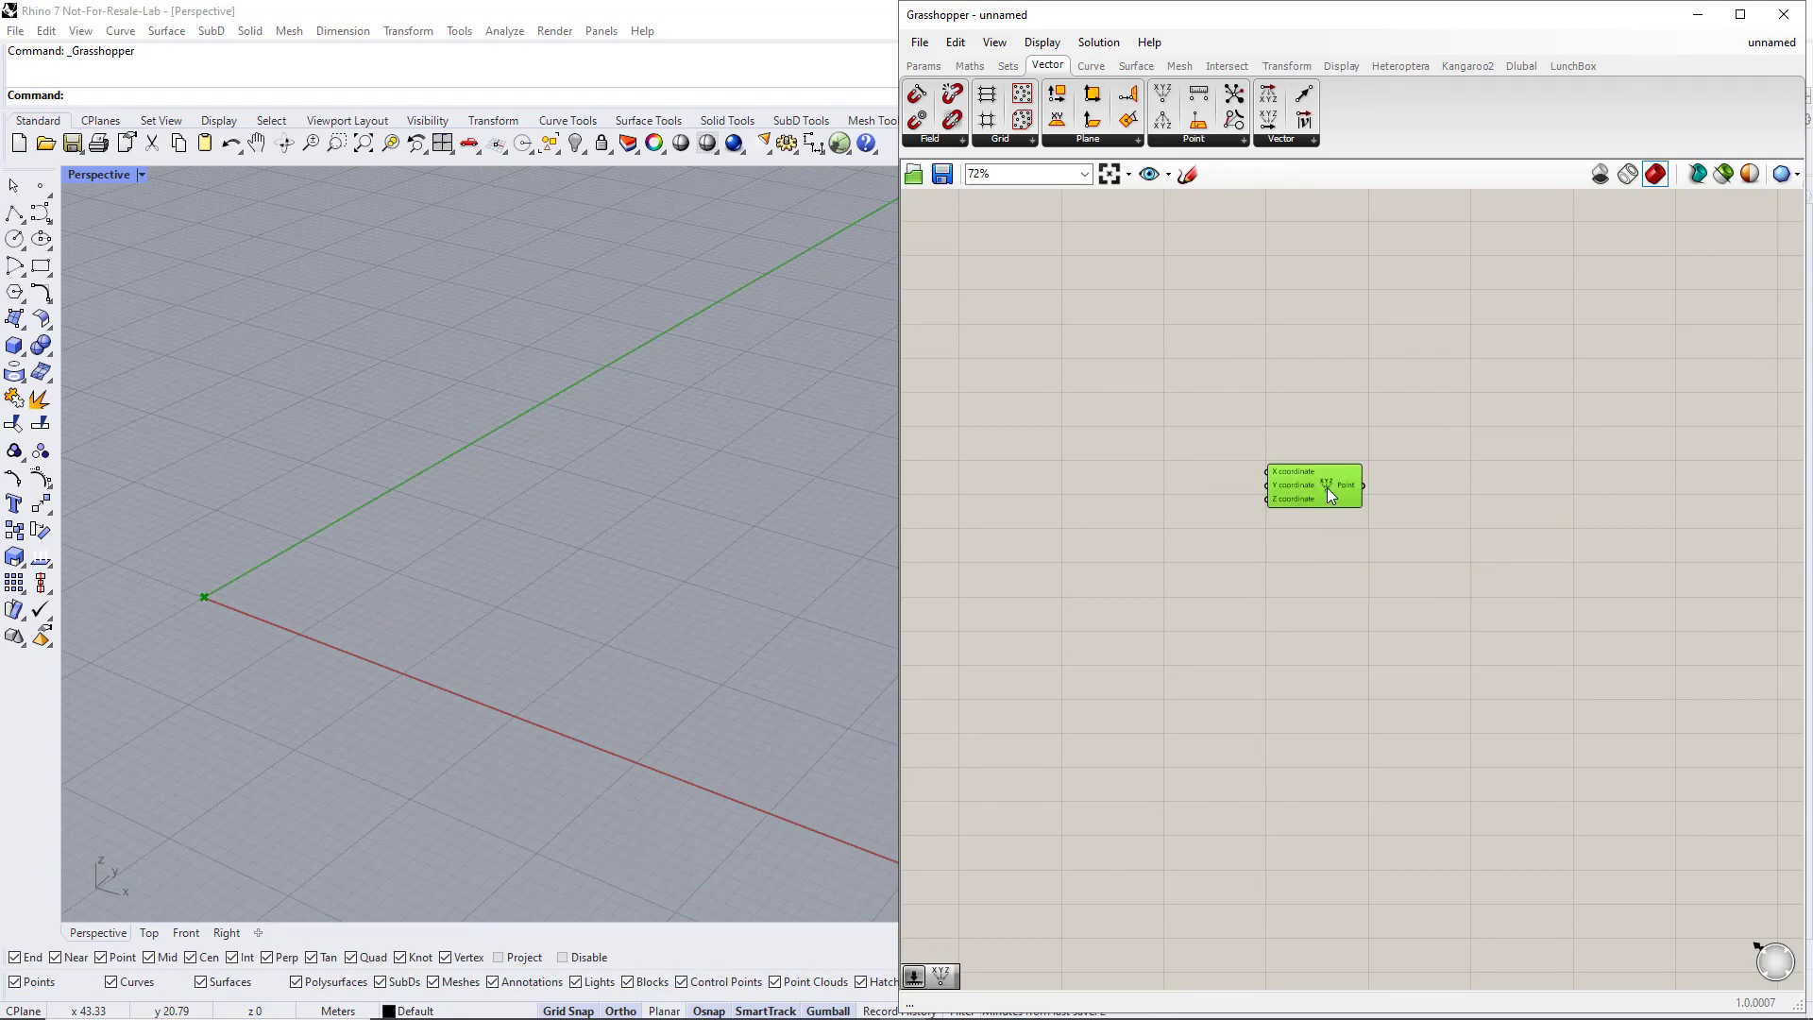
left_click_drag(1328, 487, 1328, 721, "alt")
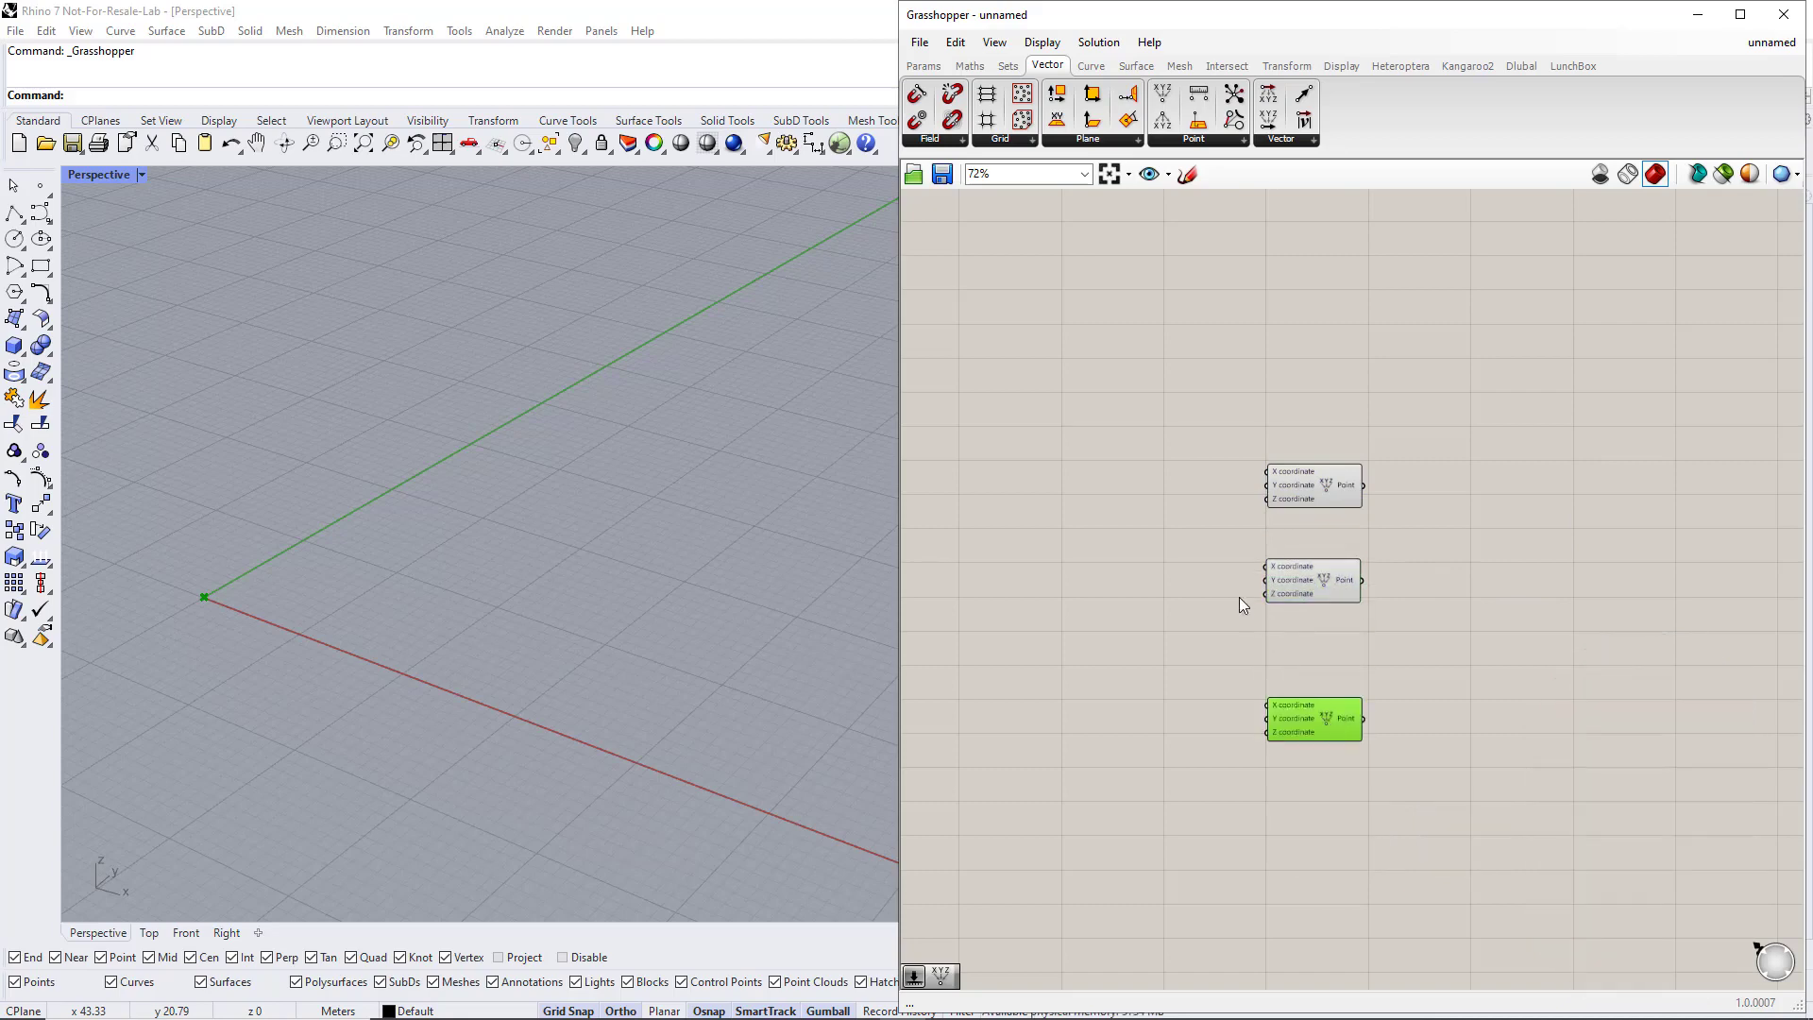
left_click(1191, 573)
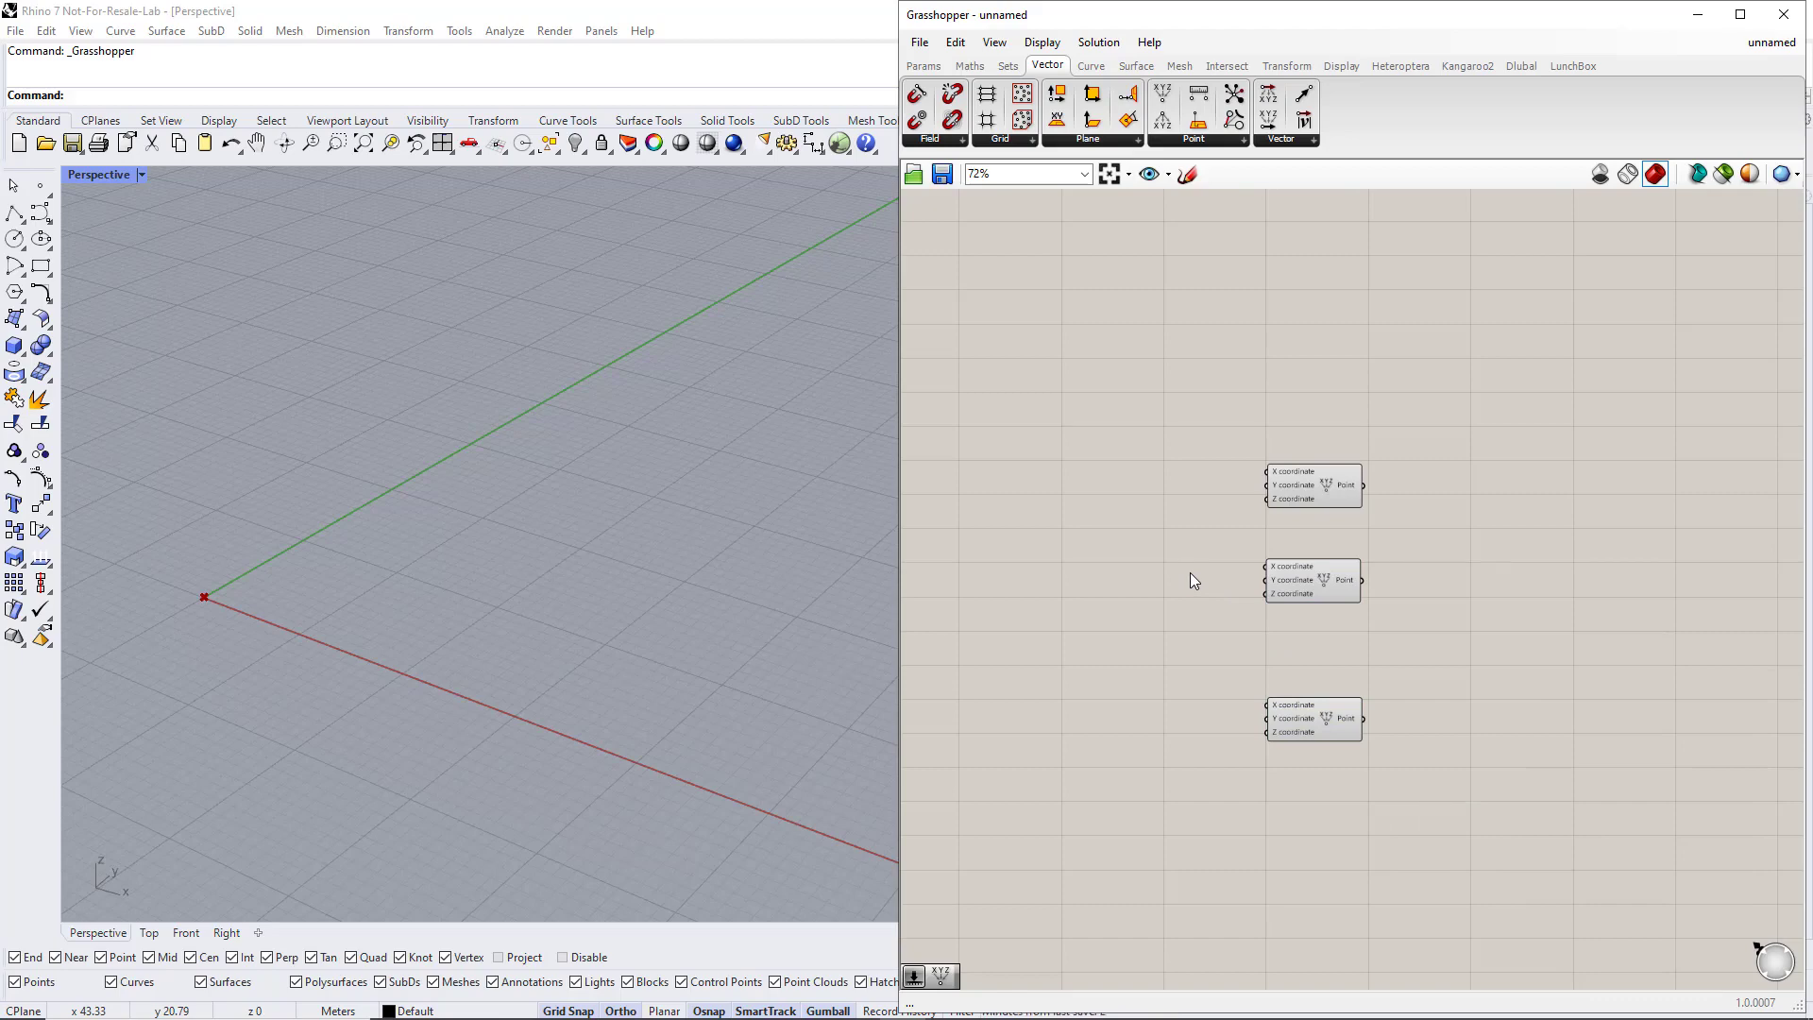
Create a number slider ranging from 1 to 50 and wire it to the middle point's X coordinate
double_click(1158, 568)
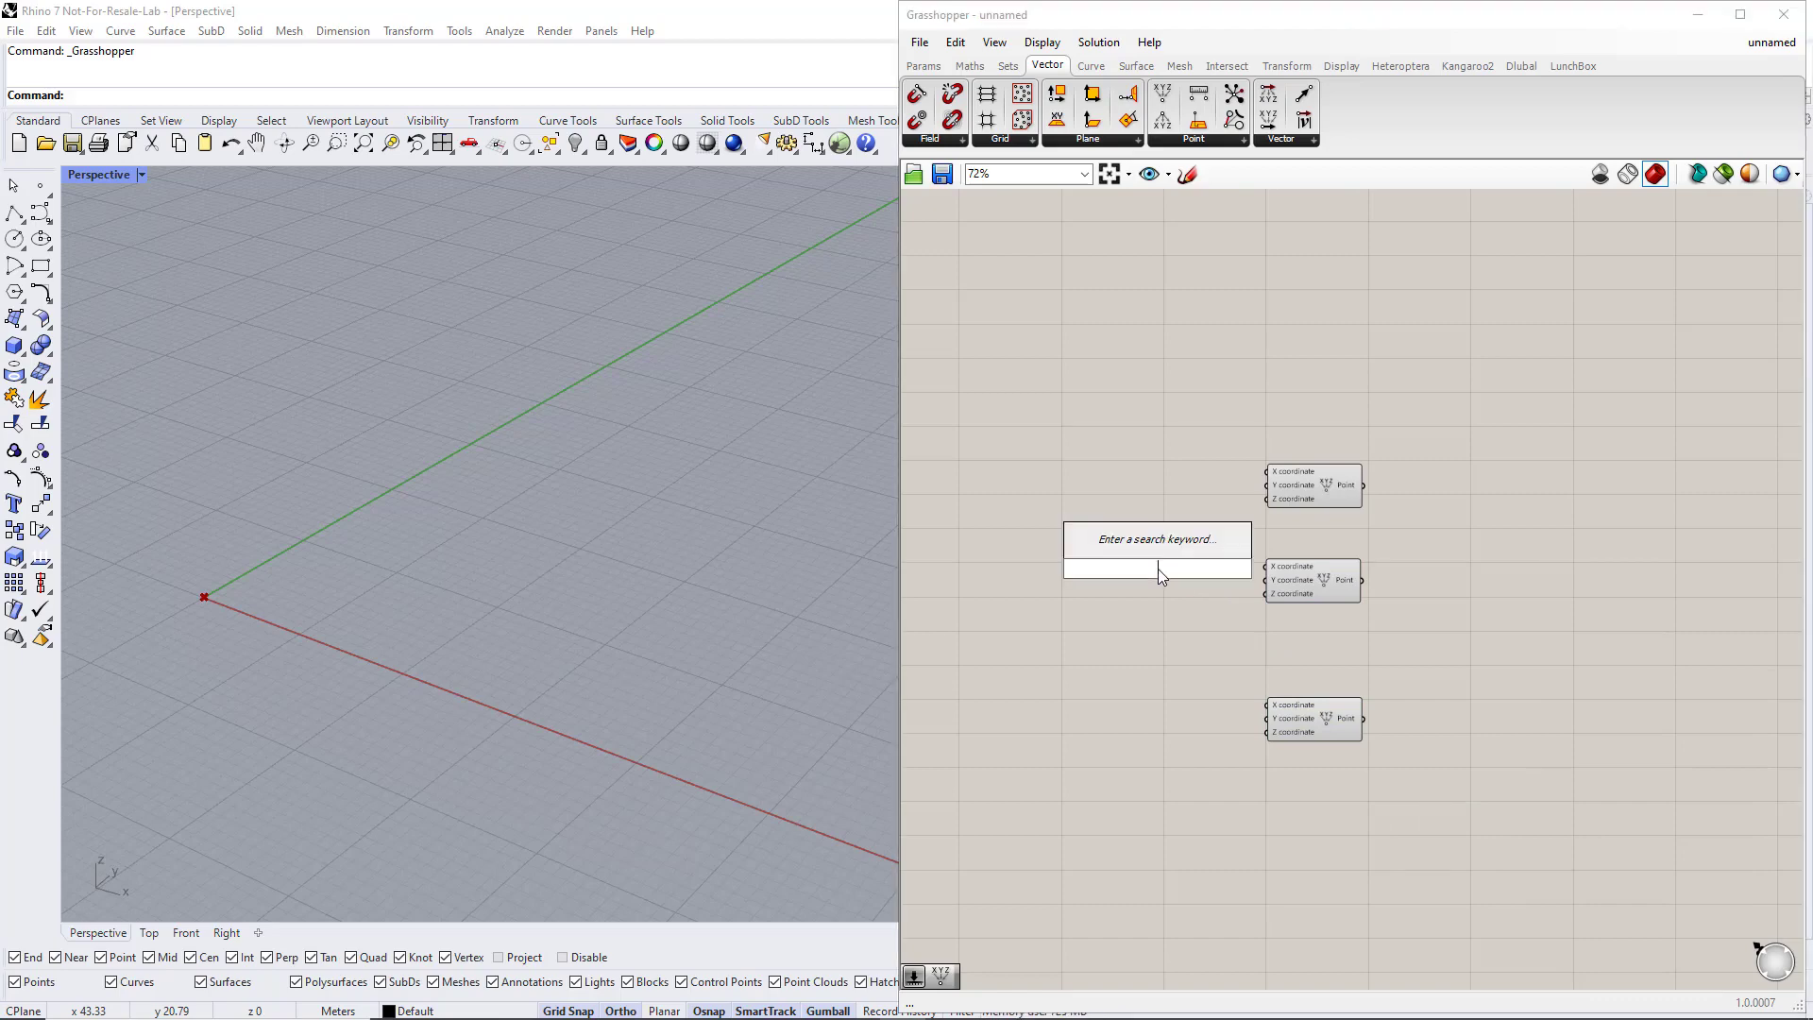
type("1.5")
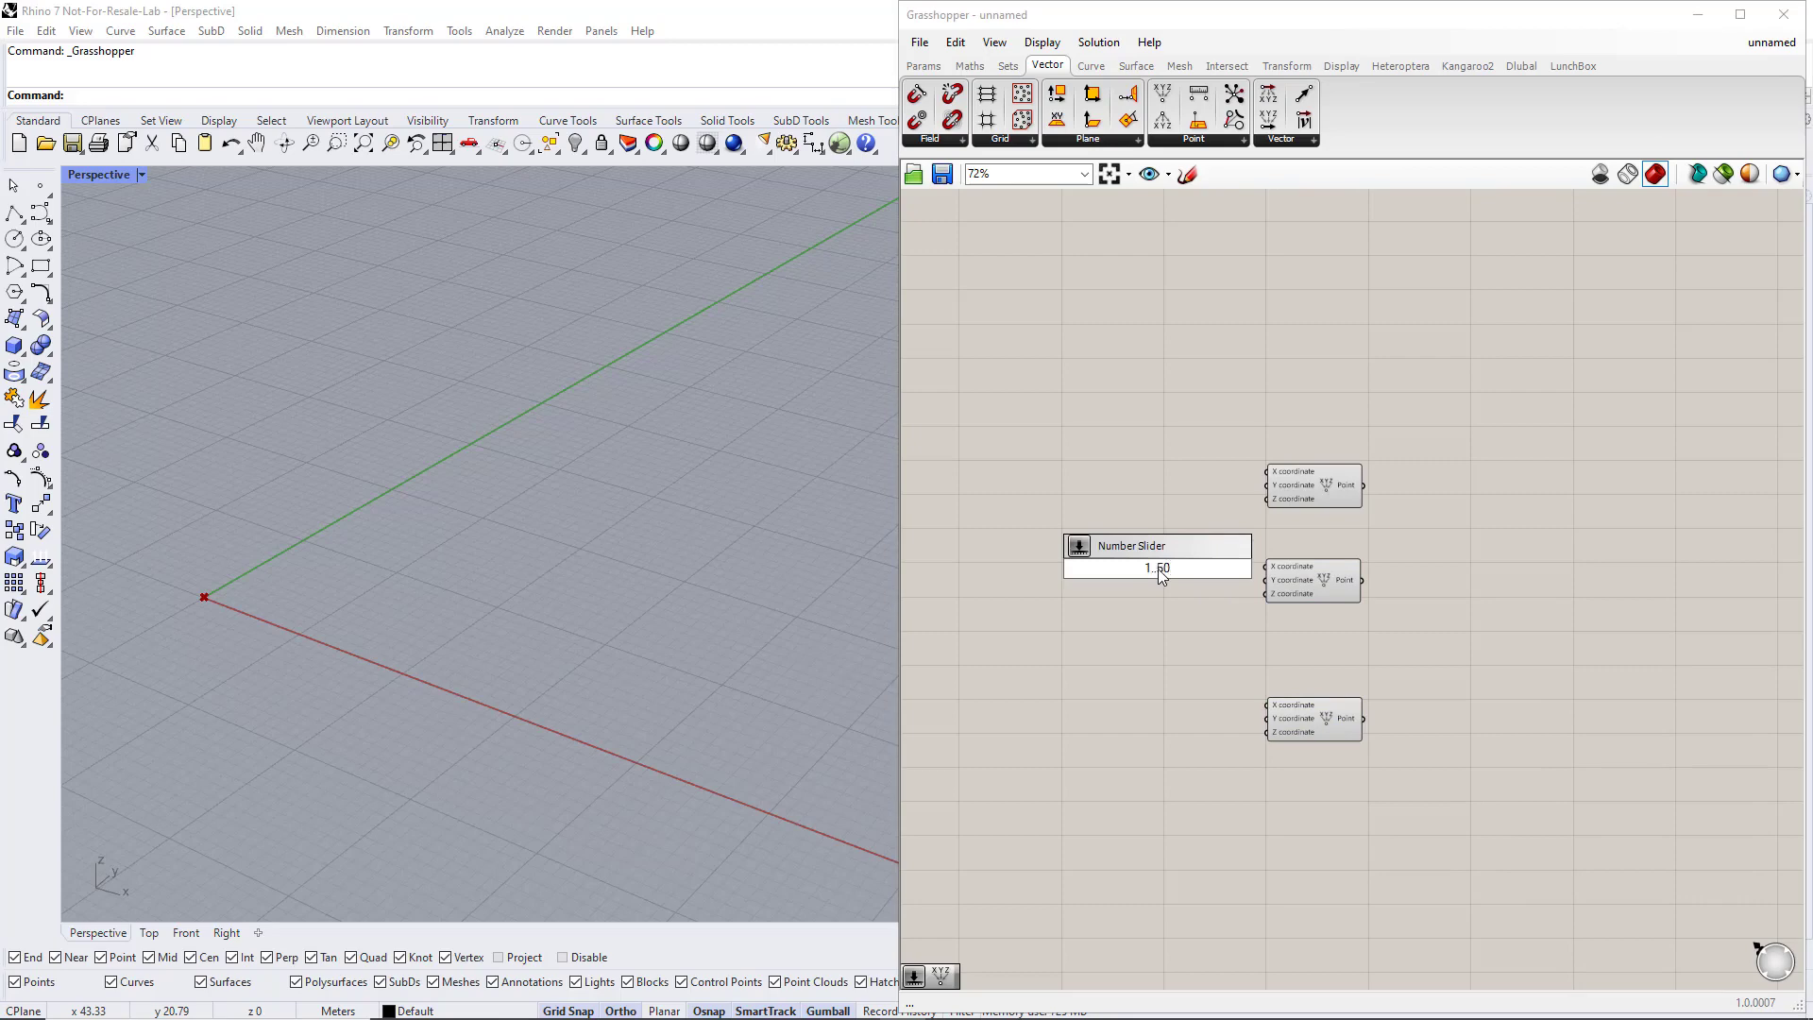
key("Return")
left_click_drag(1229, 568, 1267, 566)
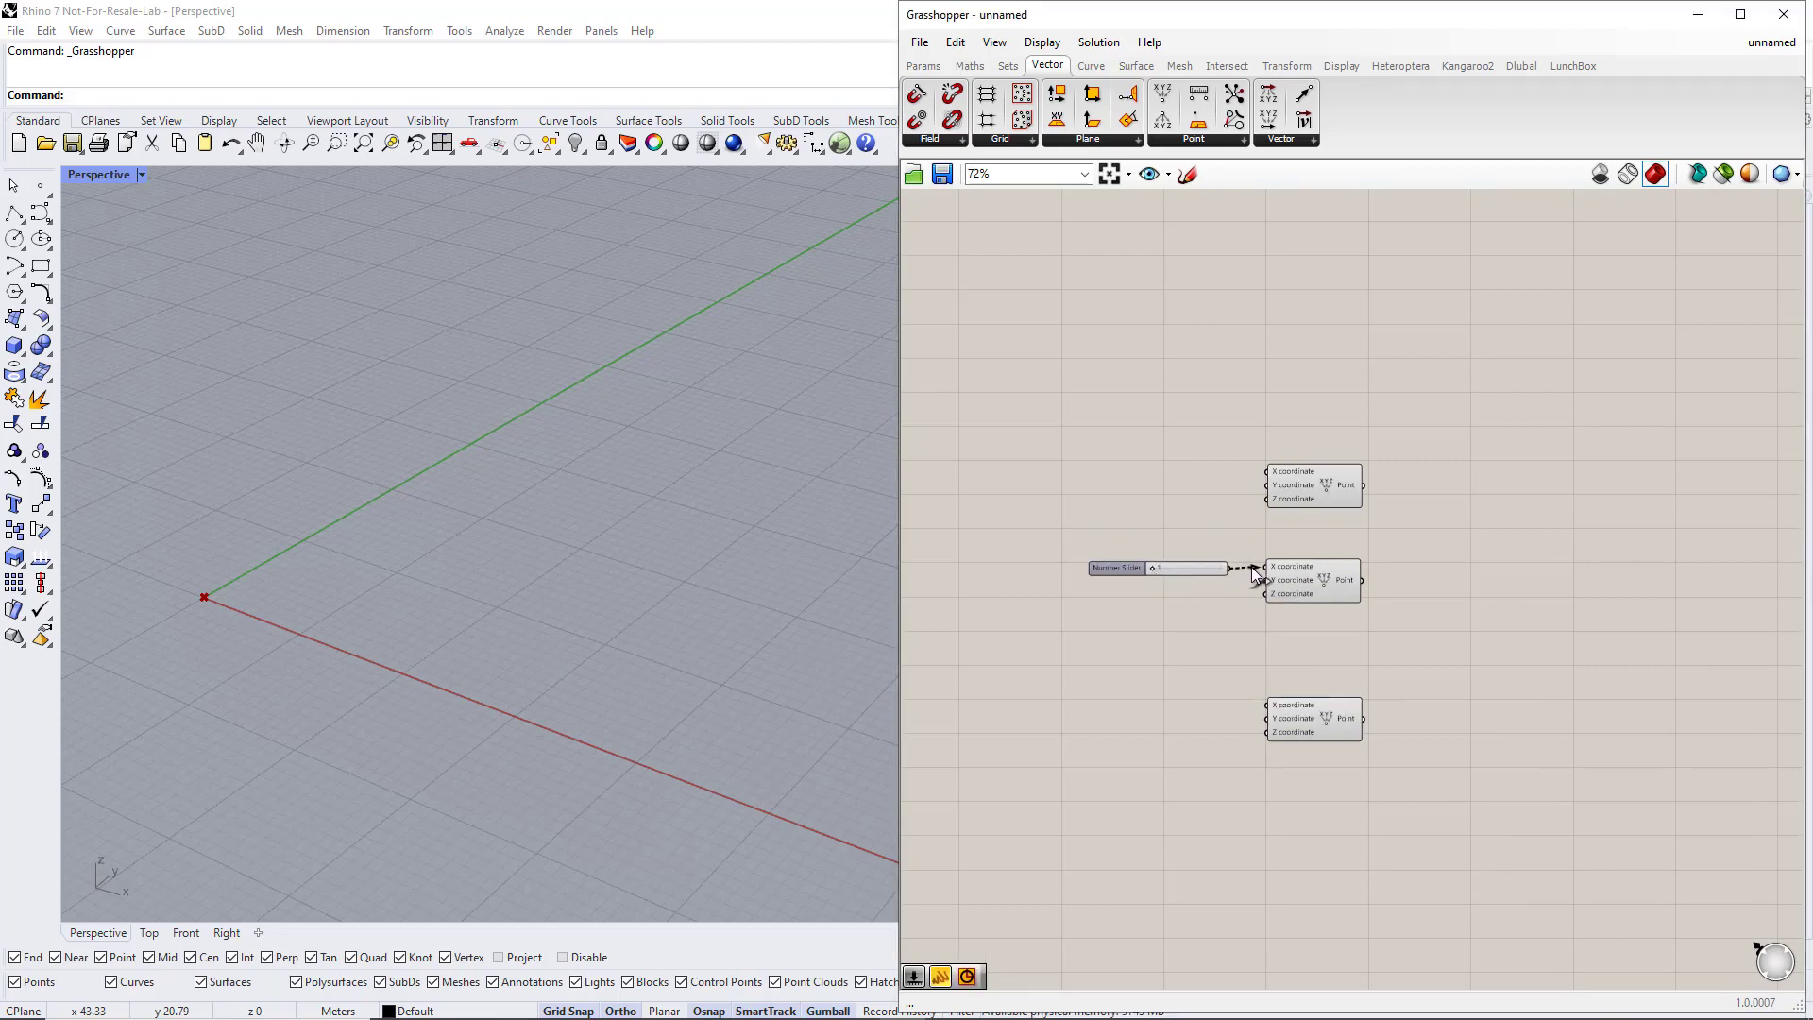
Rename the slider as Width and set its value to 20
right_click(1118, 563)
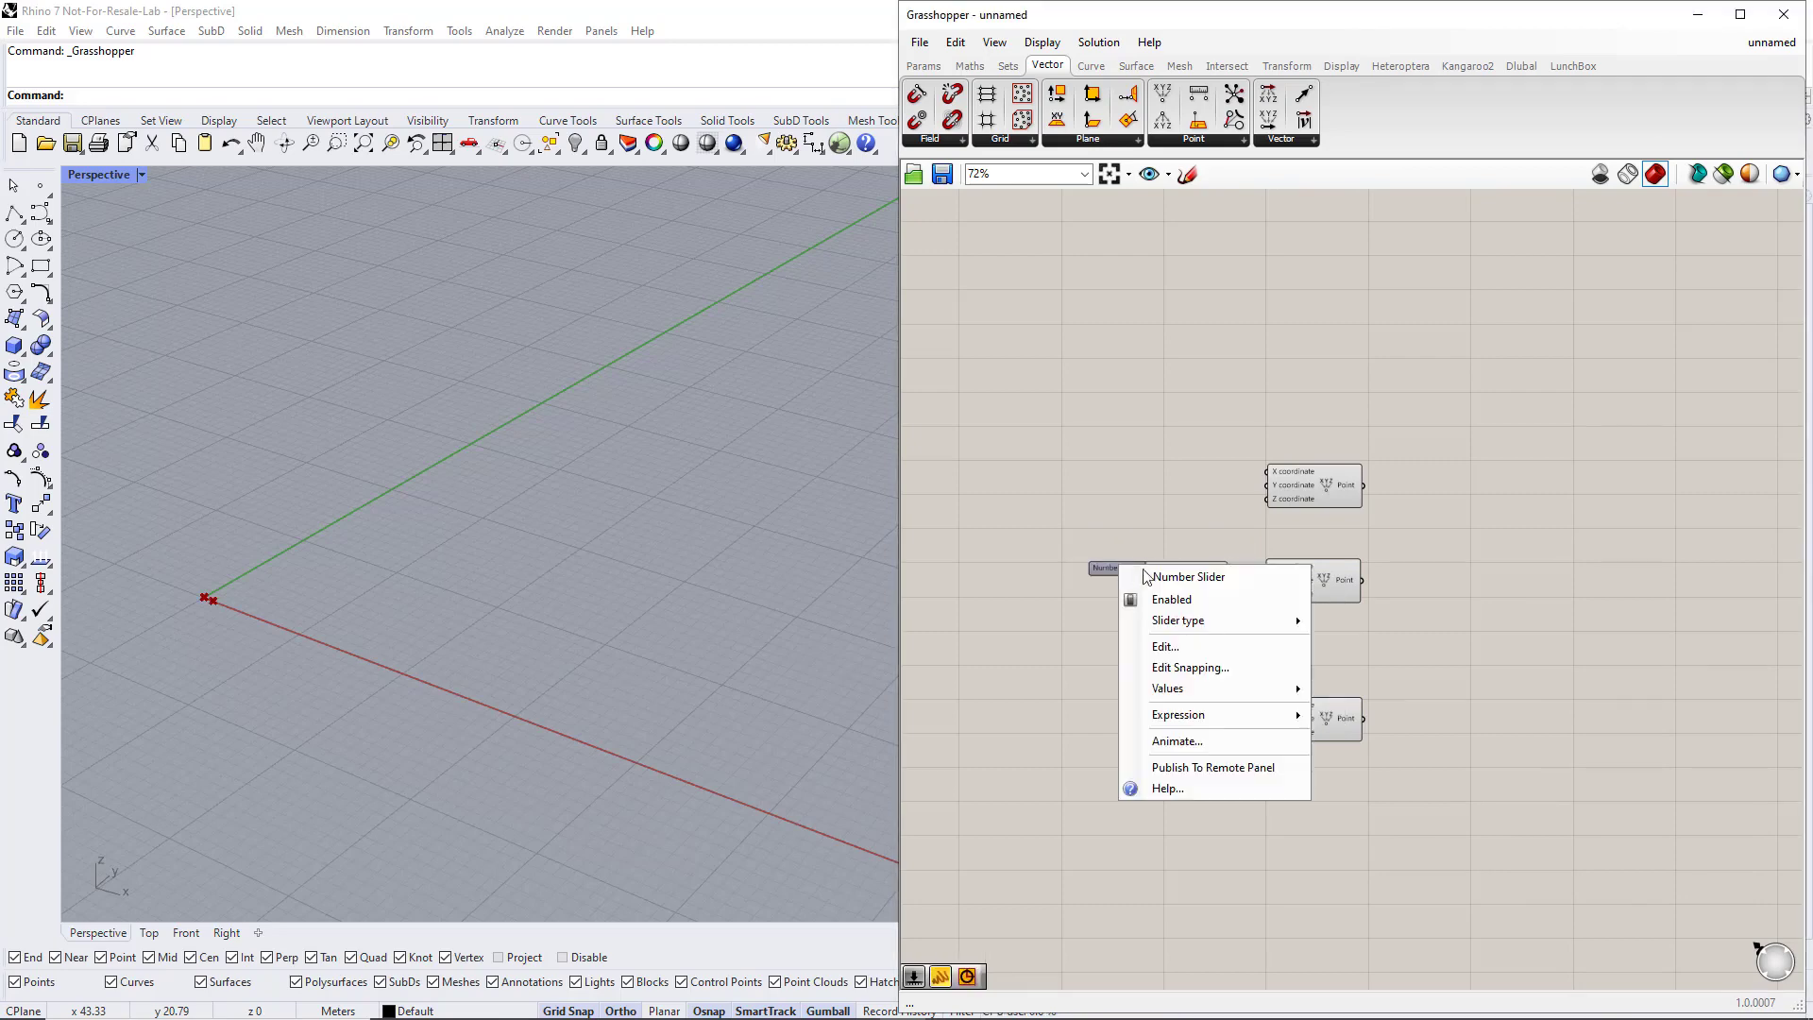
type("Width")
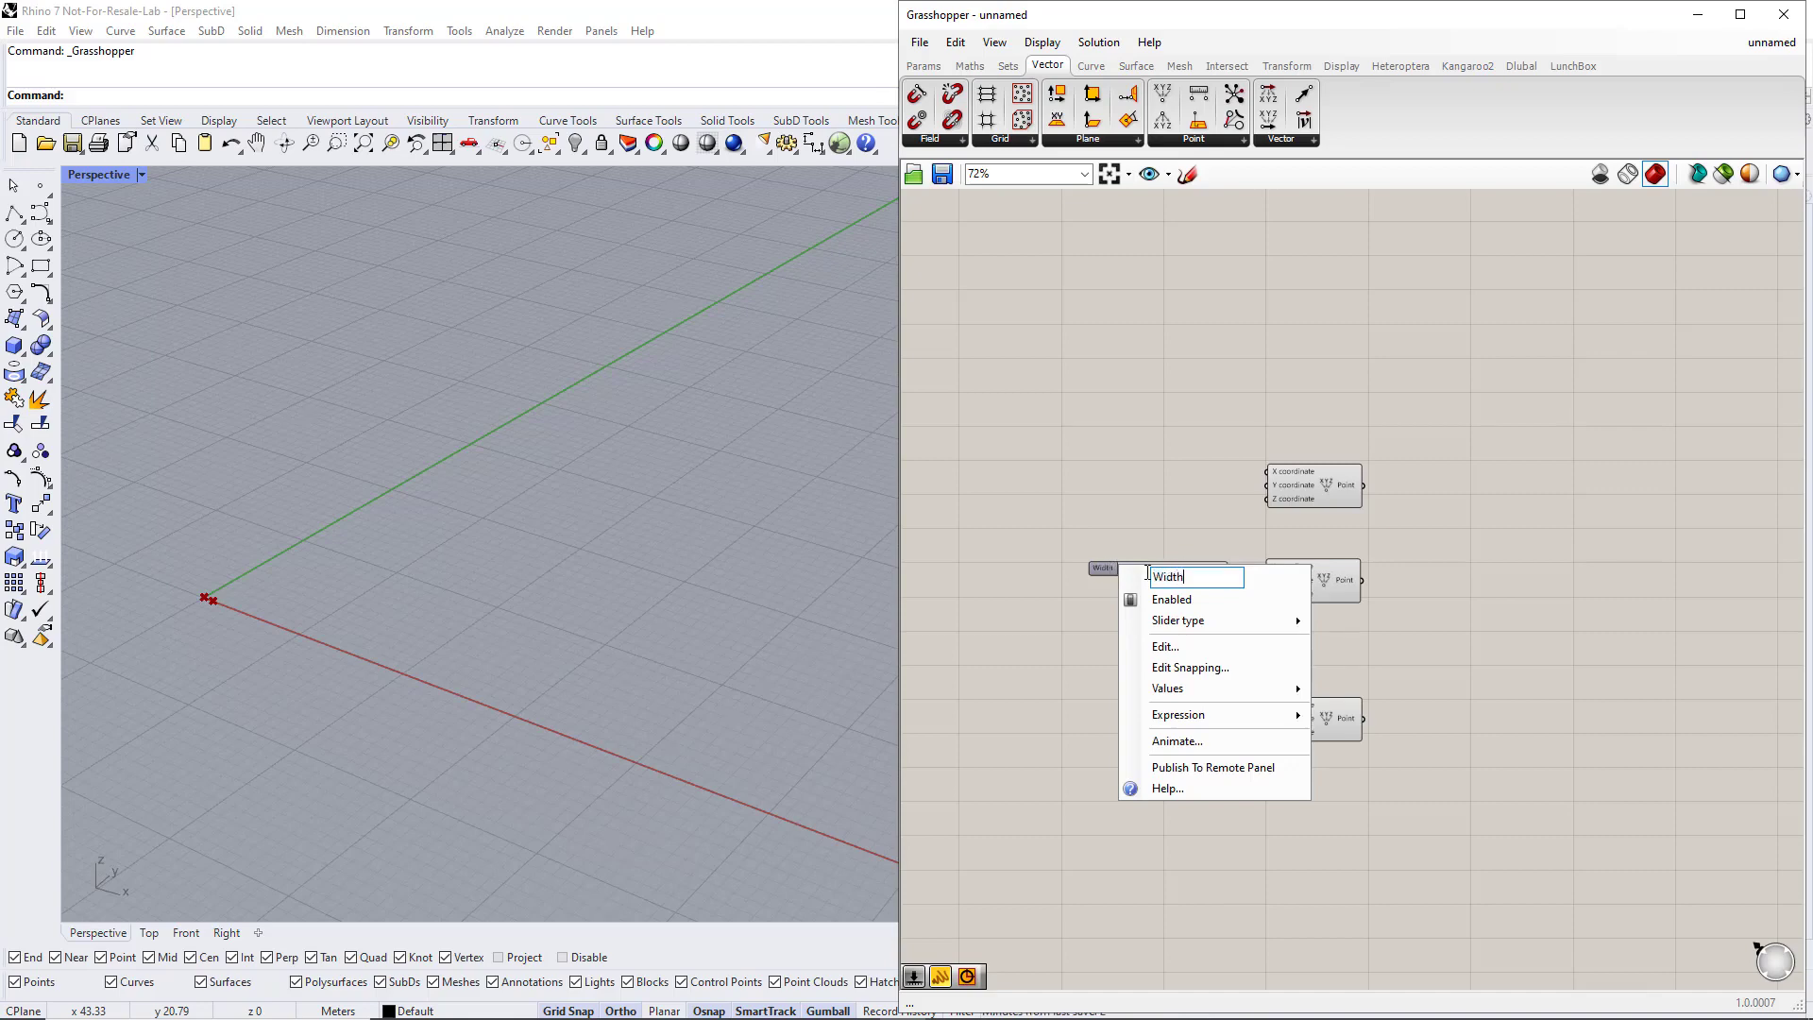
key("Return")
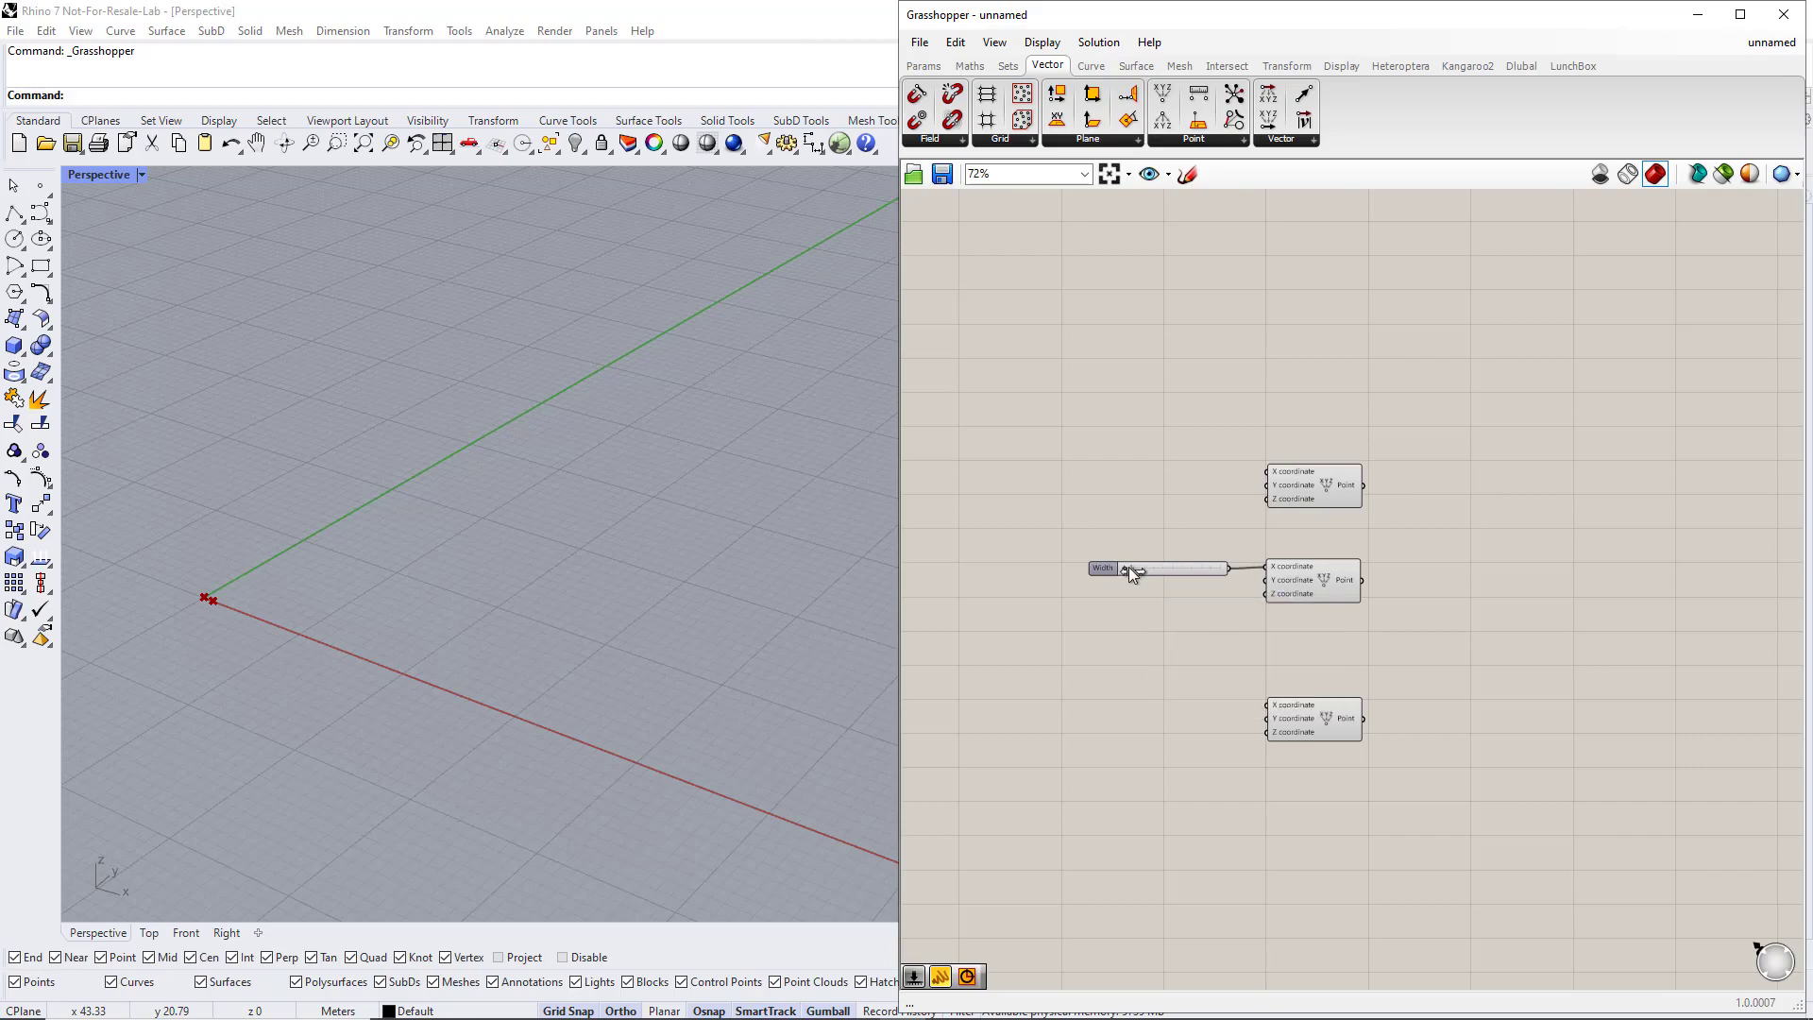
left_click_drag(1130, 568, 1164, 571)
Add a Division component beside the lowest point and wire the Width slider to its A input
left_click(972, 66)
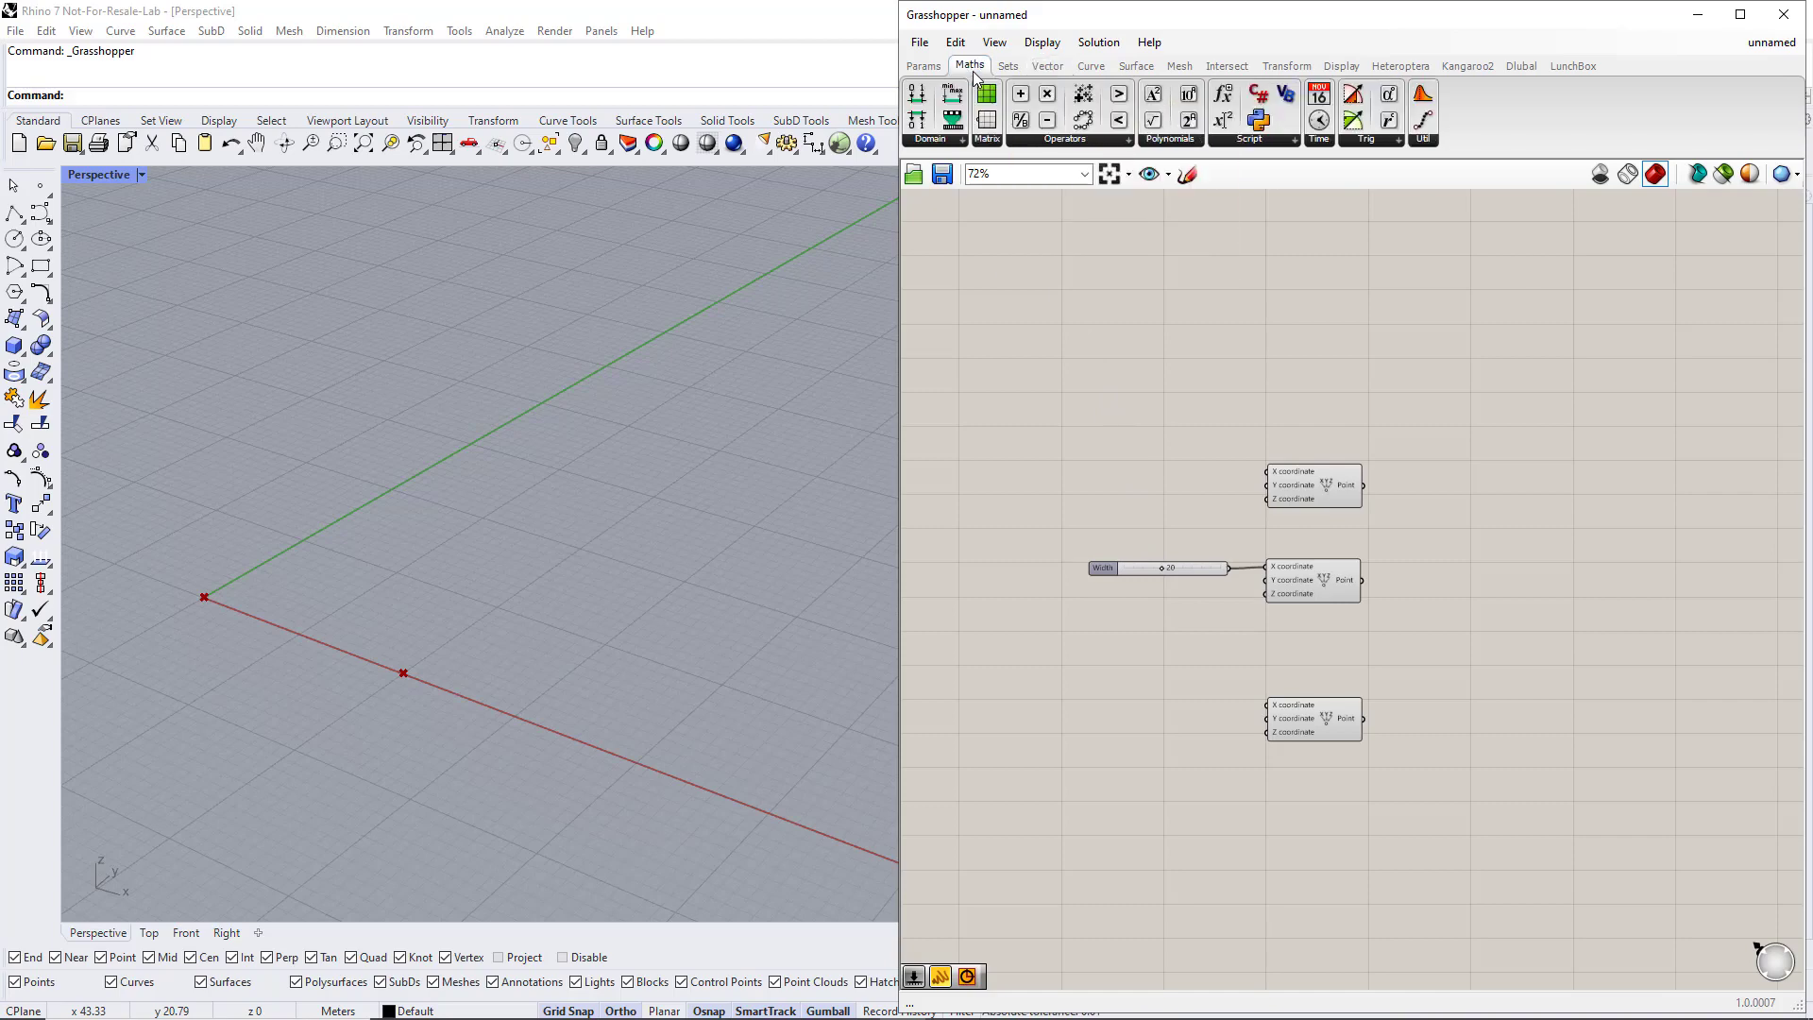
left_click(1100, 138)
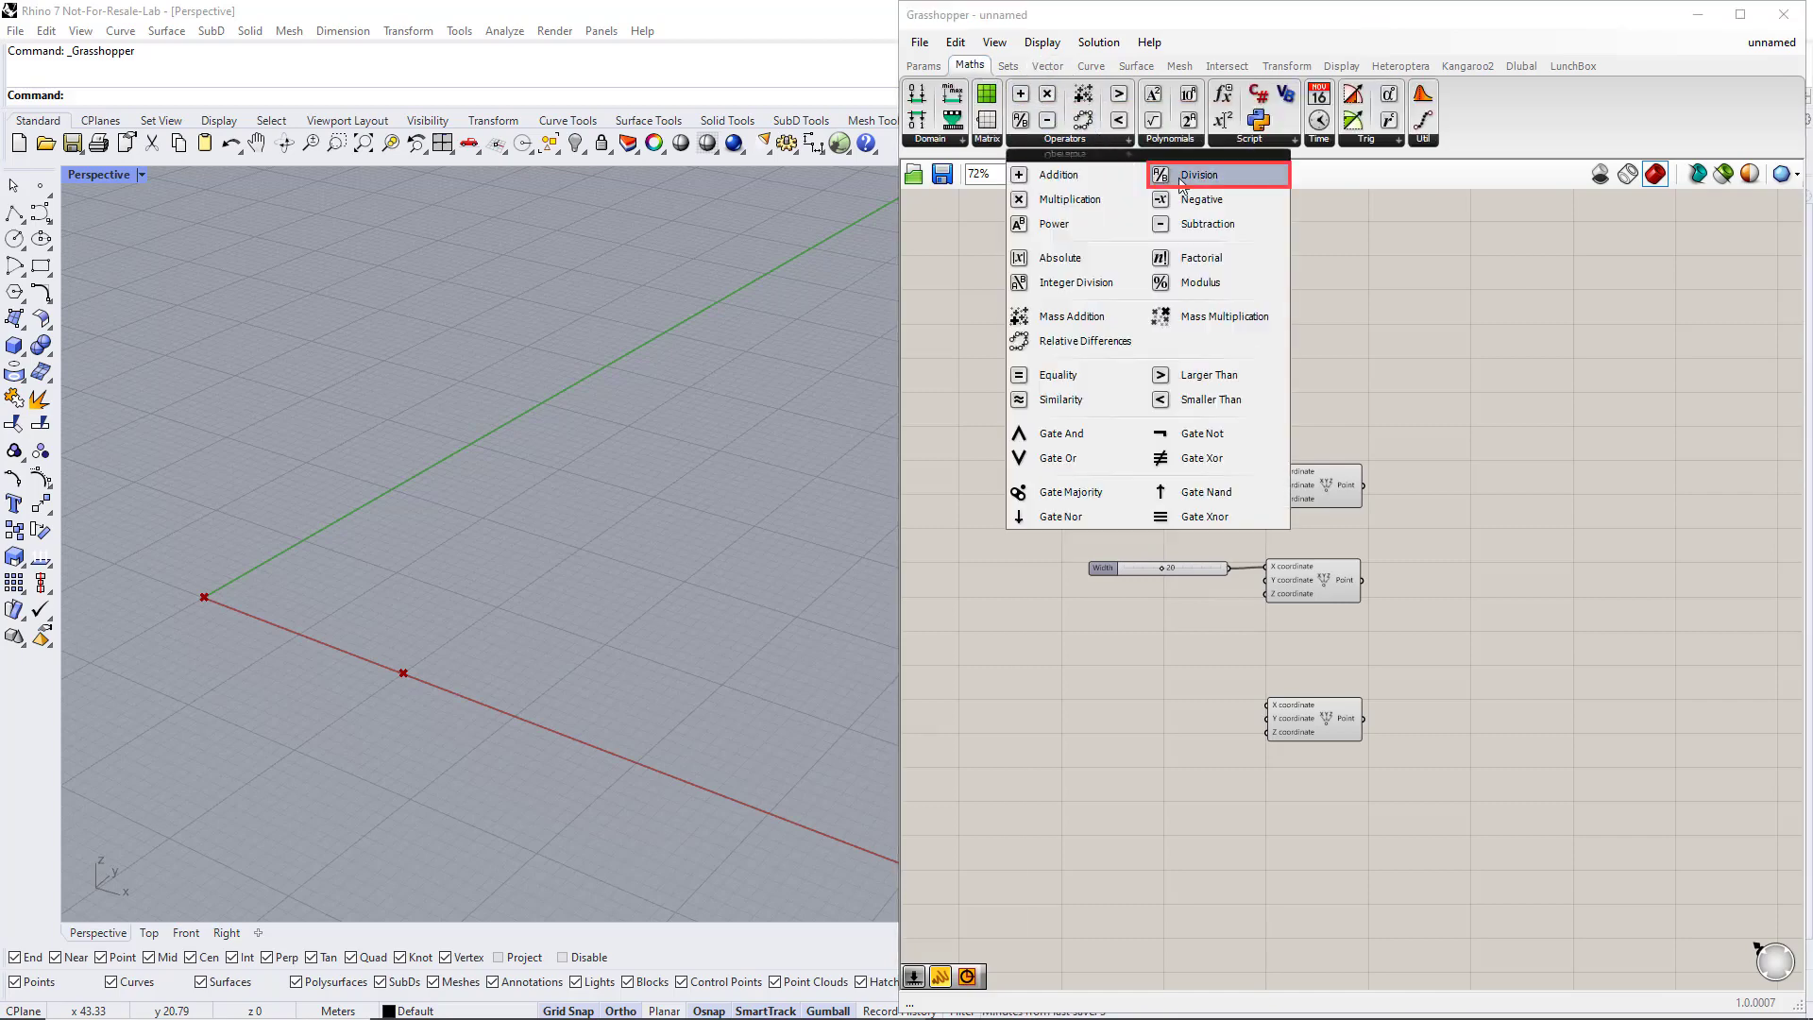
left_click_drag(1180, 177, 1233, 583)
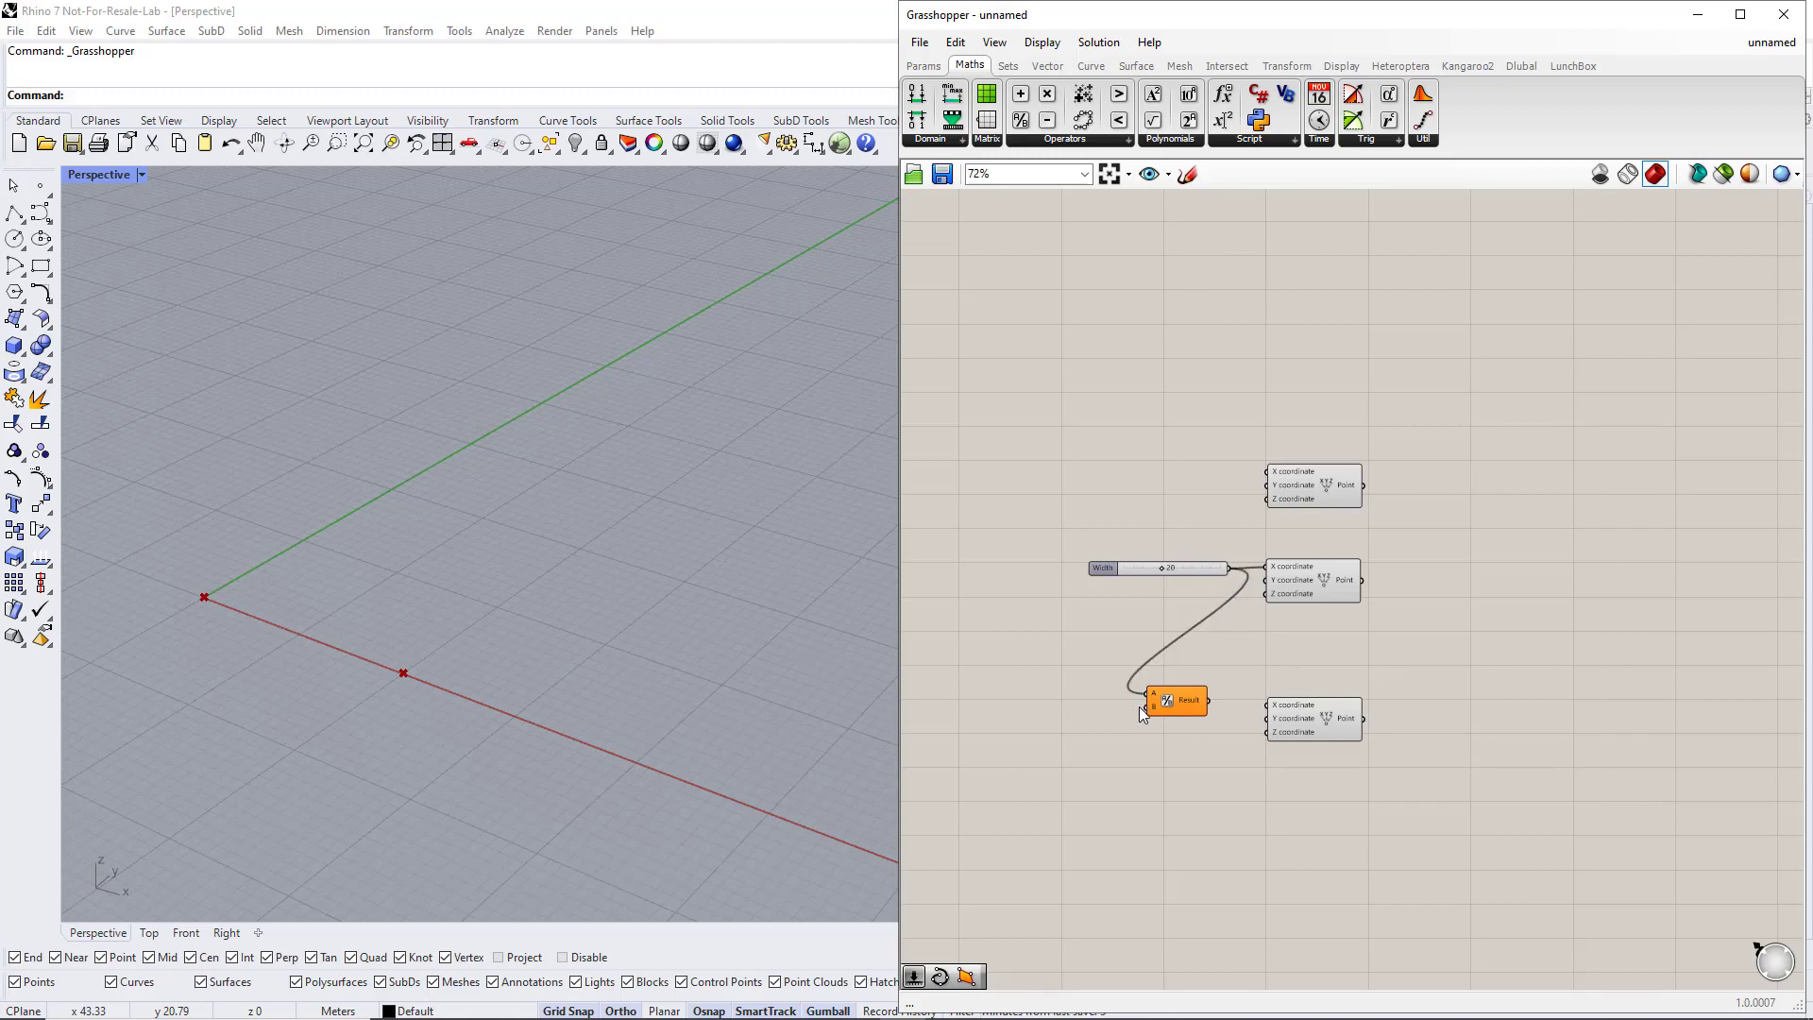
Create a panel containing 2 for the Division's B input, and wire the Result to the lowest point's X coordinate
double_click(1064, 728)
type("/")
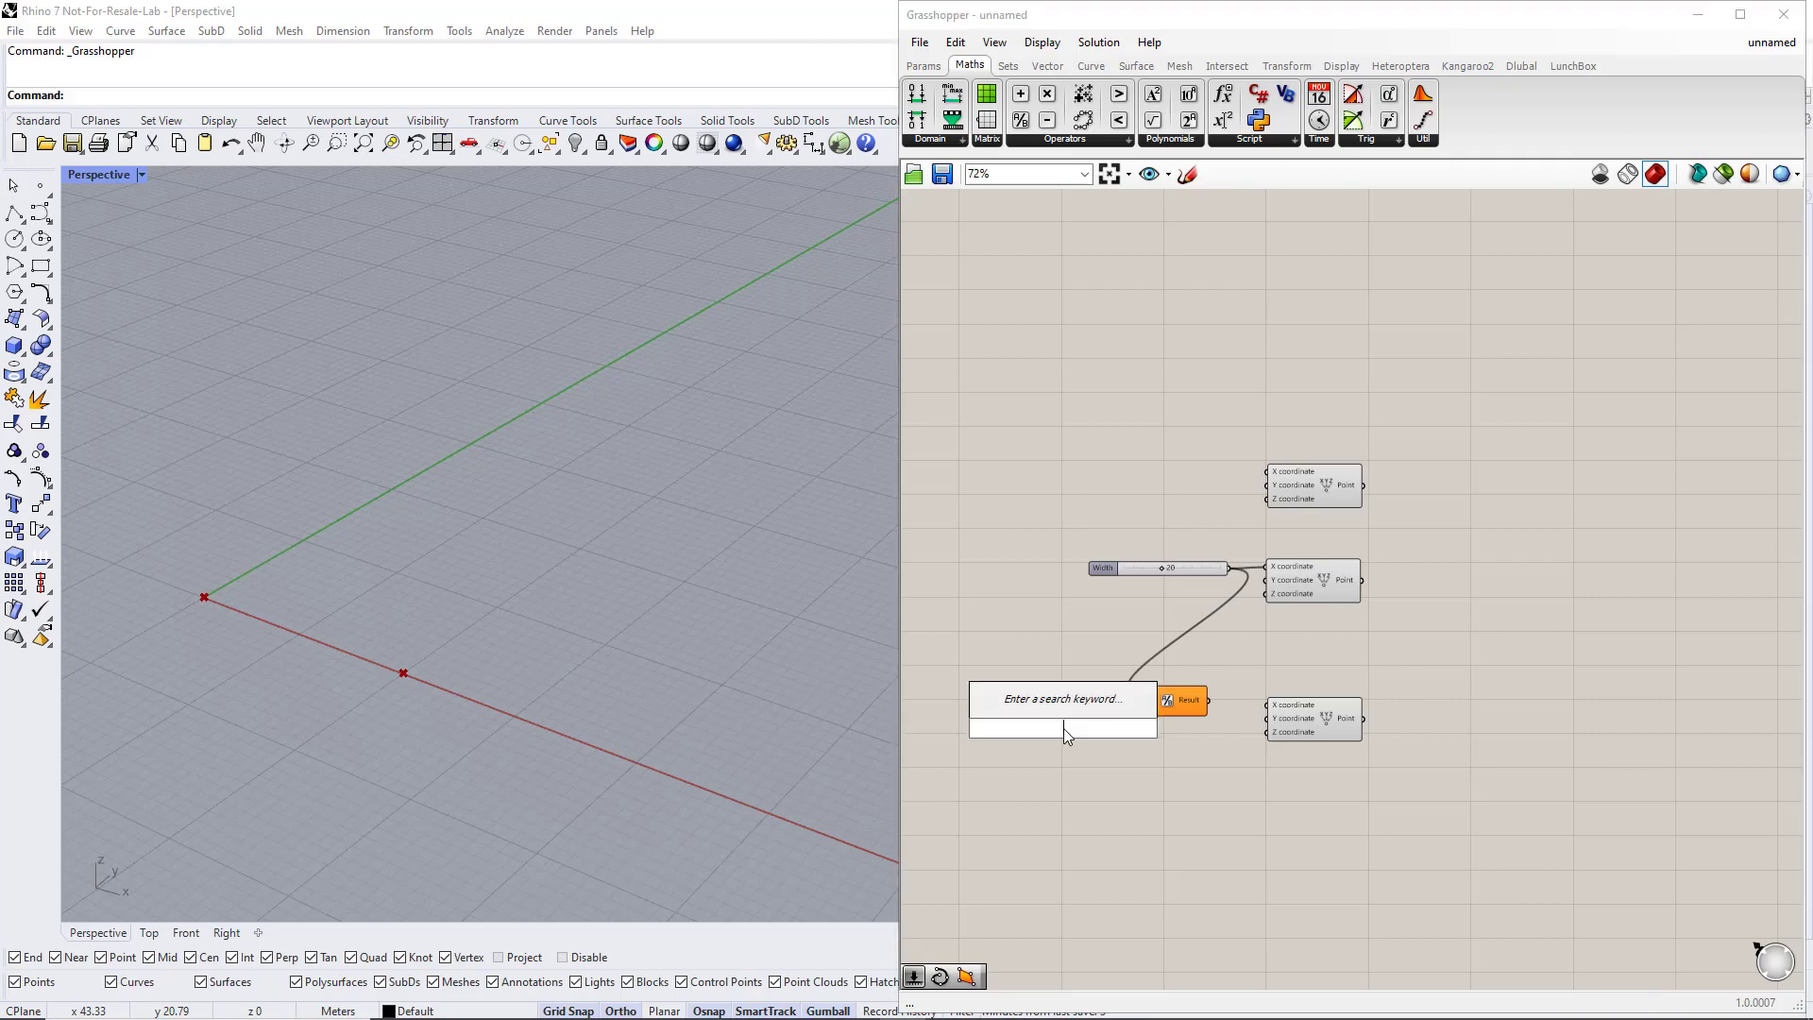
type("/2")
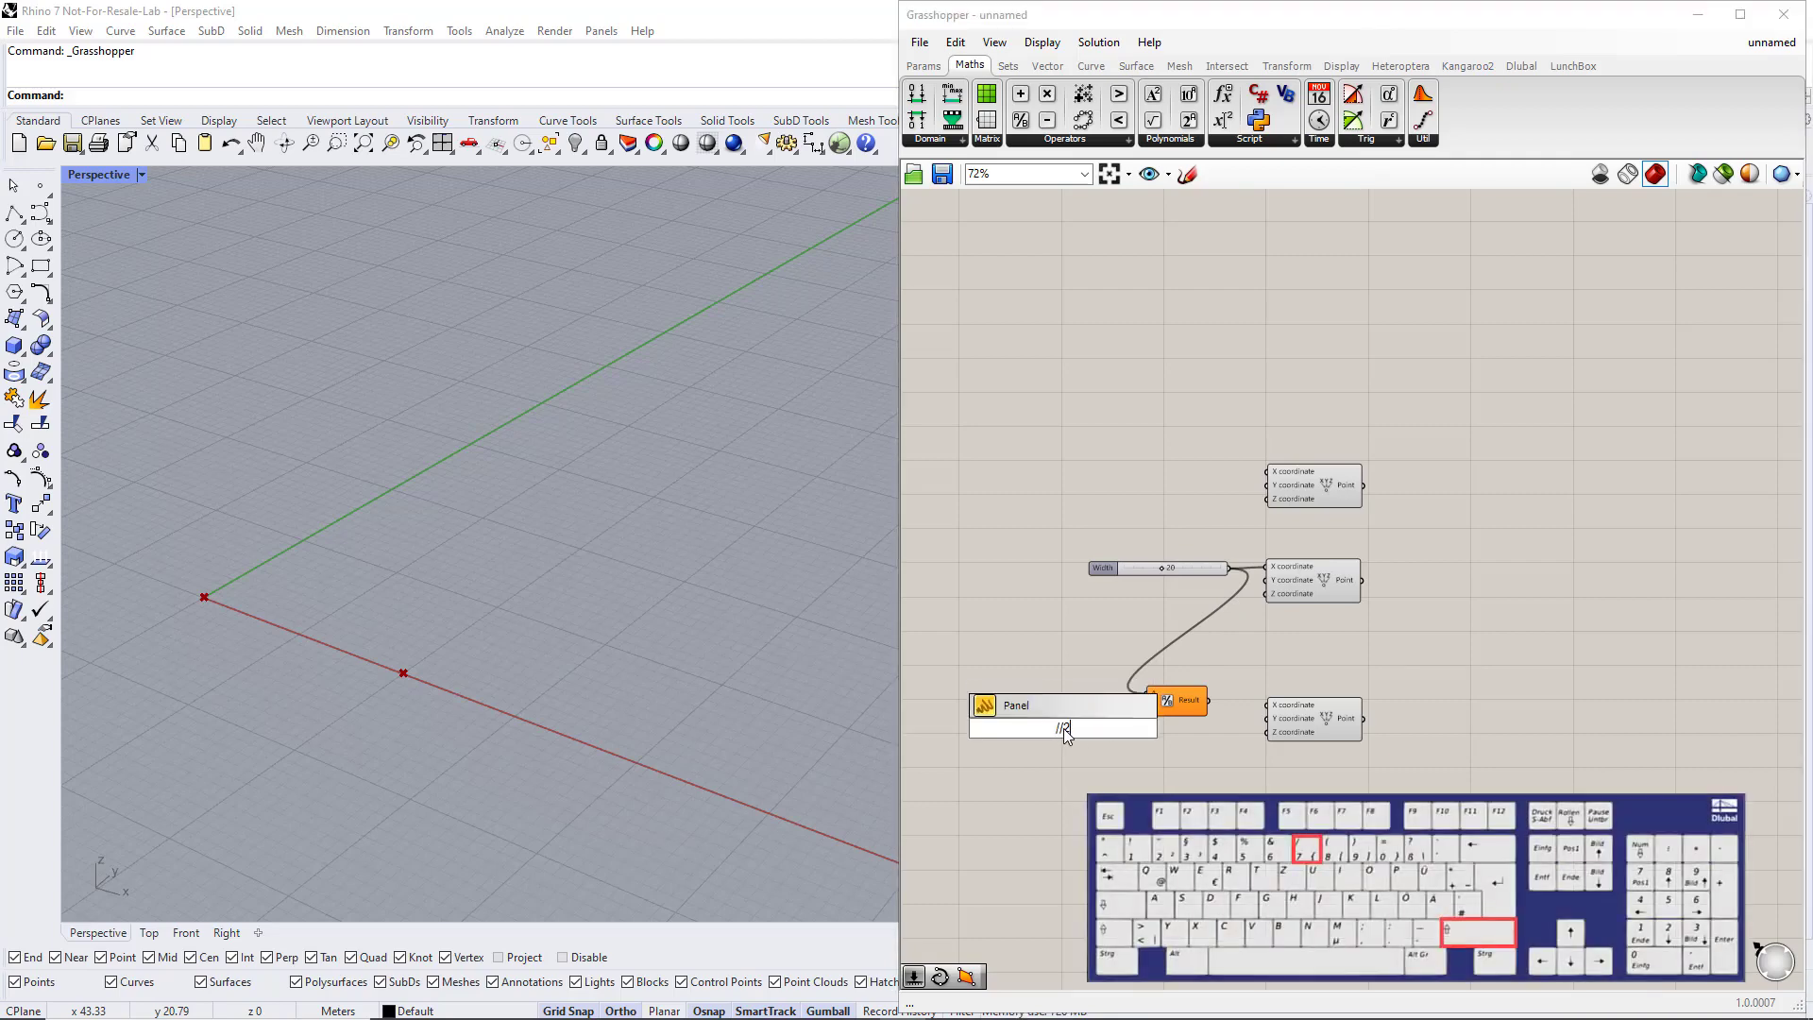
key("Return")
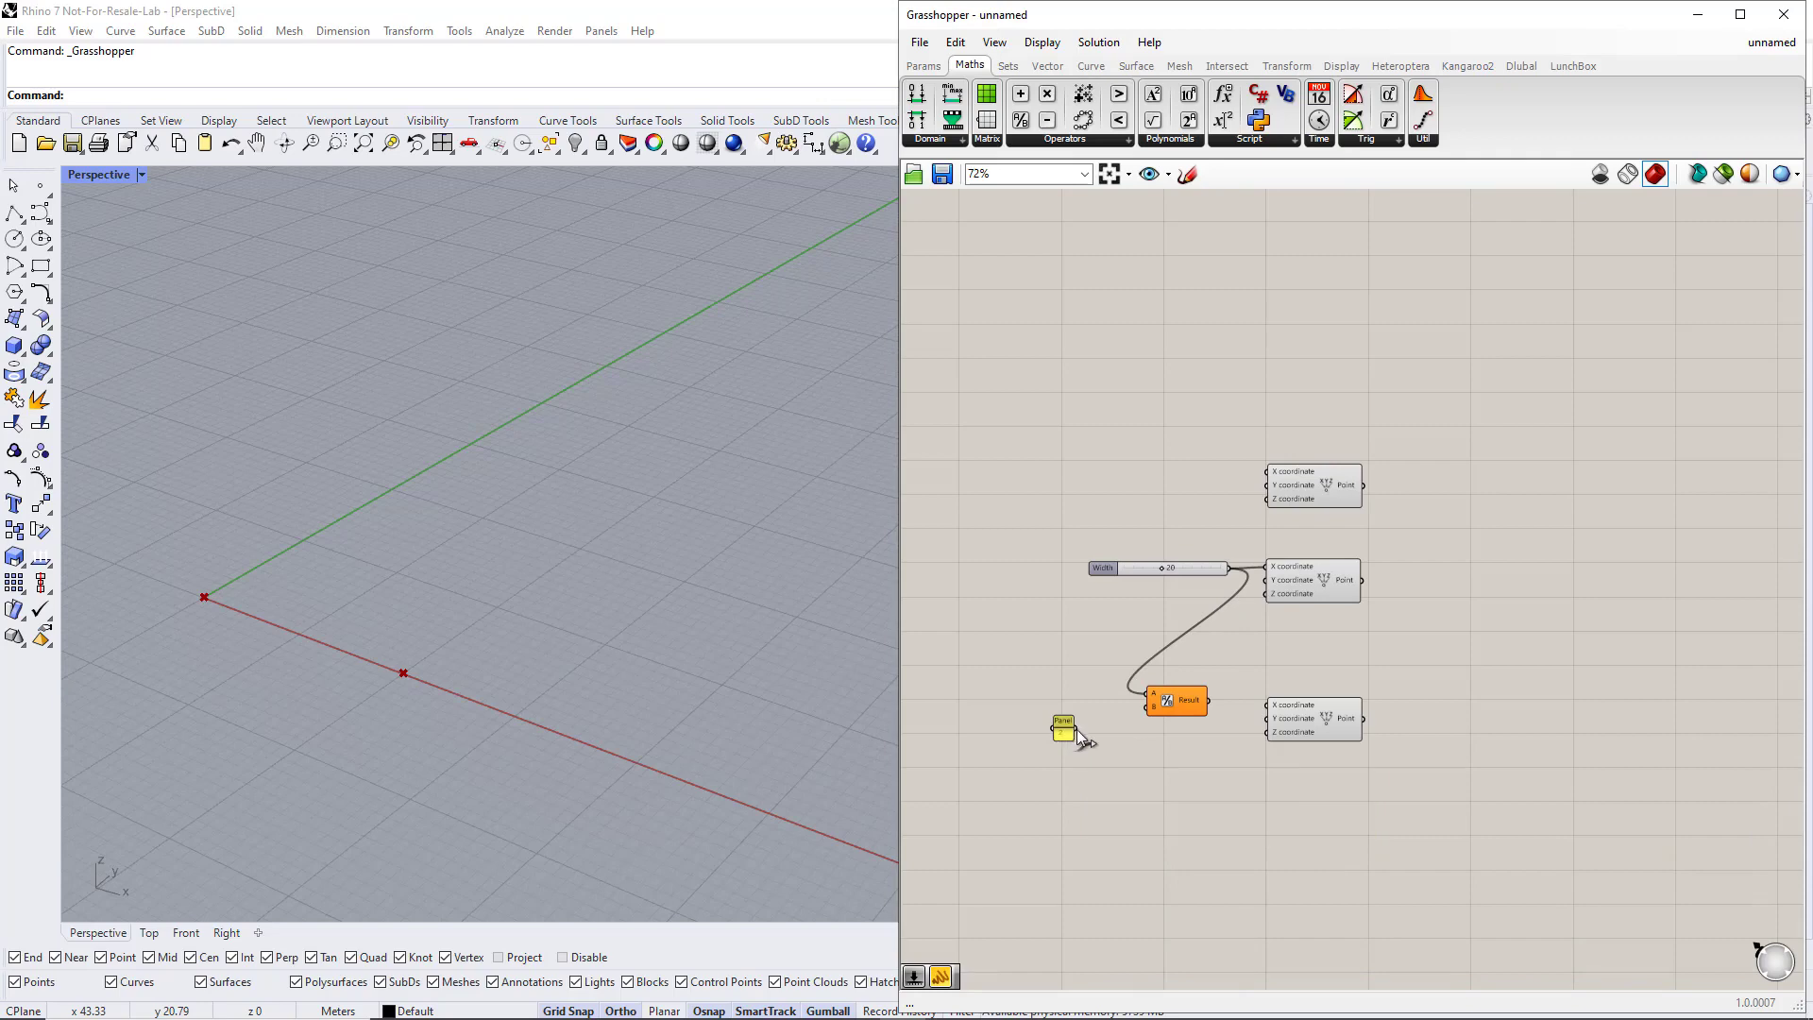
left_click_drag(1128, 715, 1140, 711)
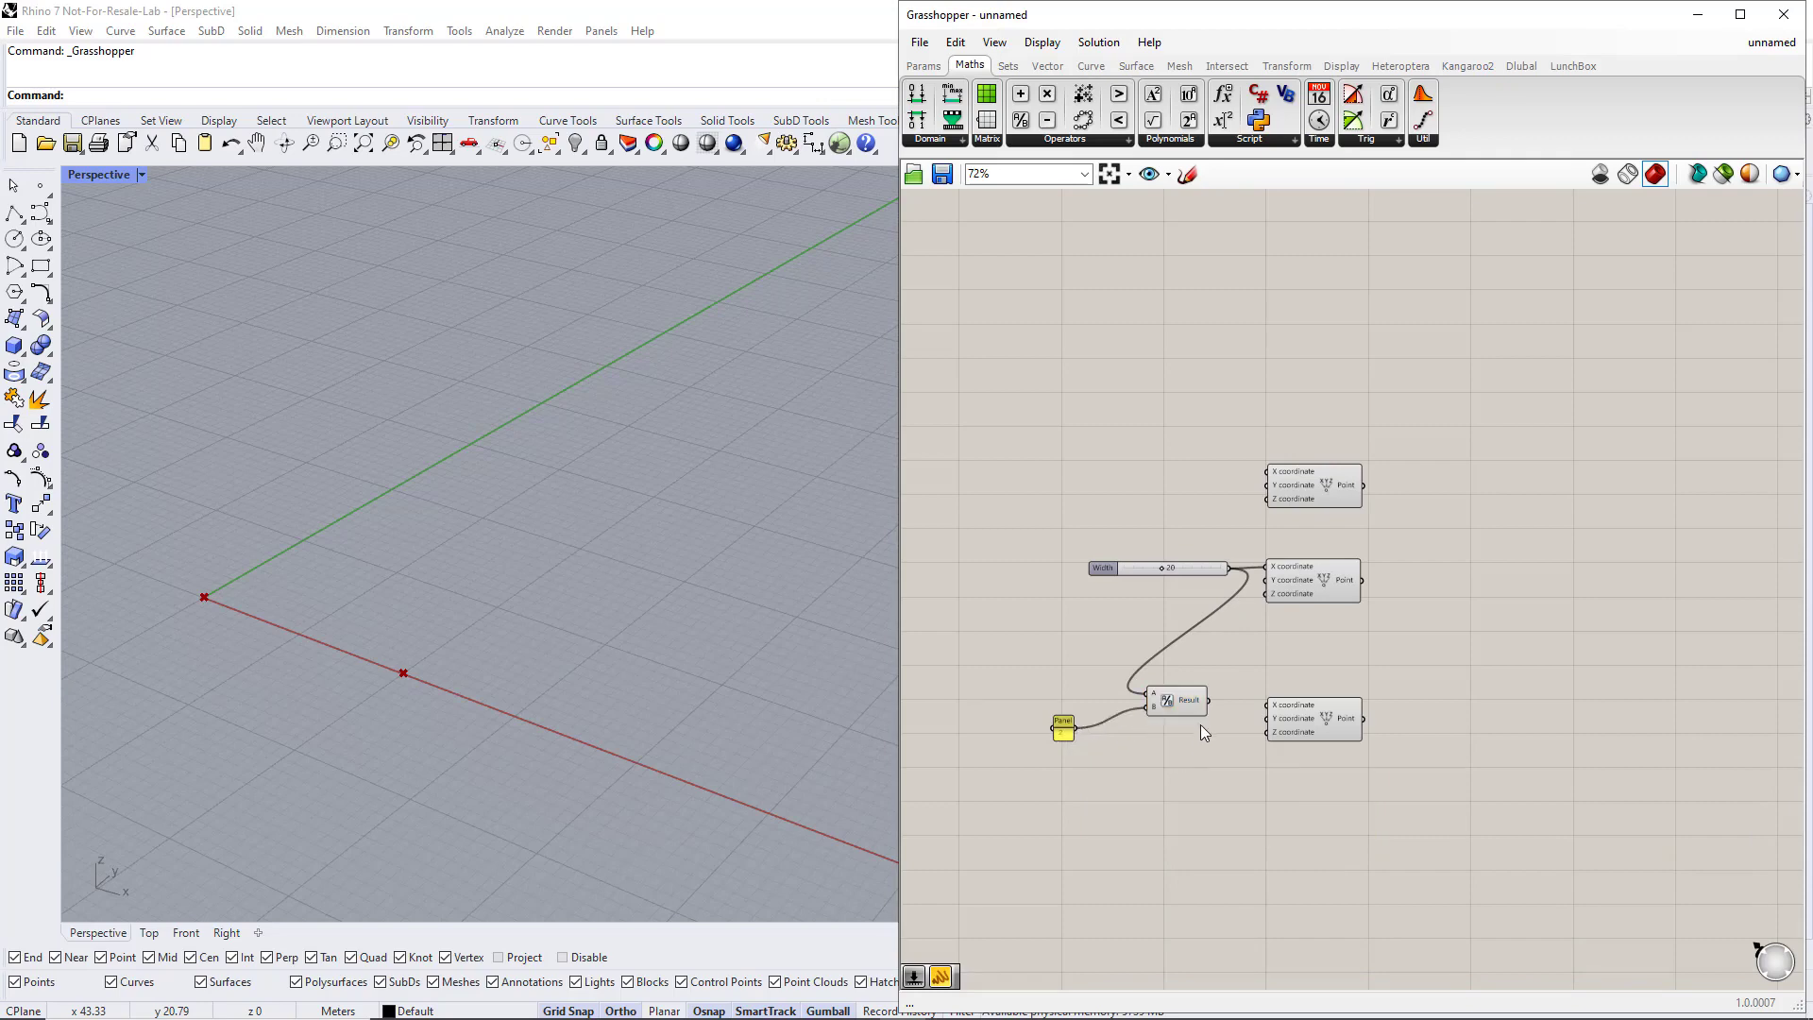
left_click_drag(1275, 715, 1268, 708)
Create a number slider ranging from 0 to 10 and wire it to the lowest point's Z coordinate
double_click(1149, 762)
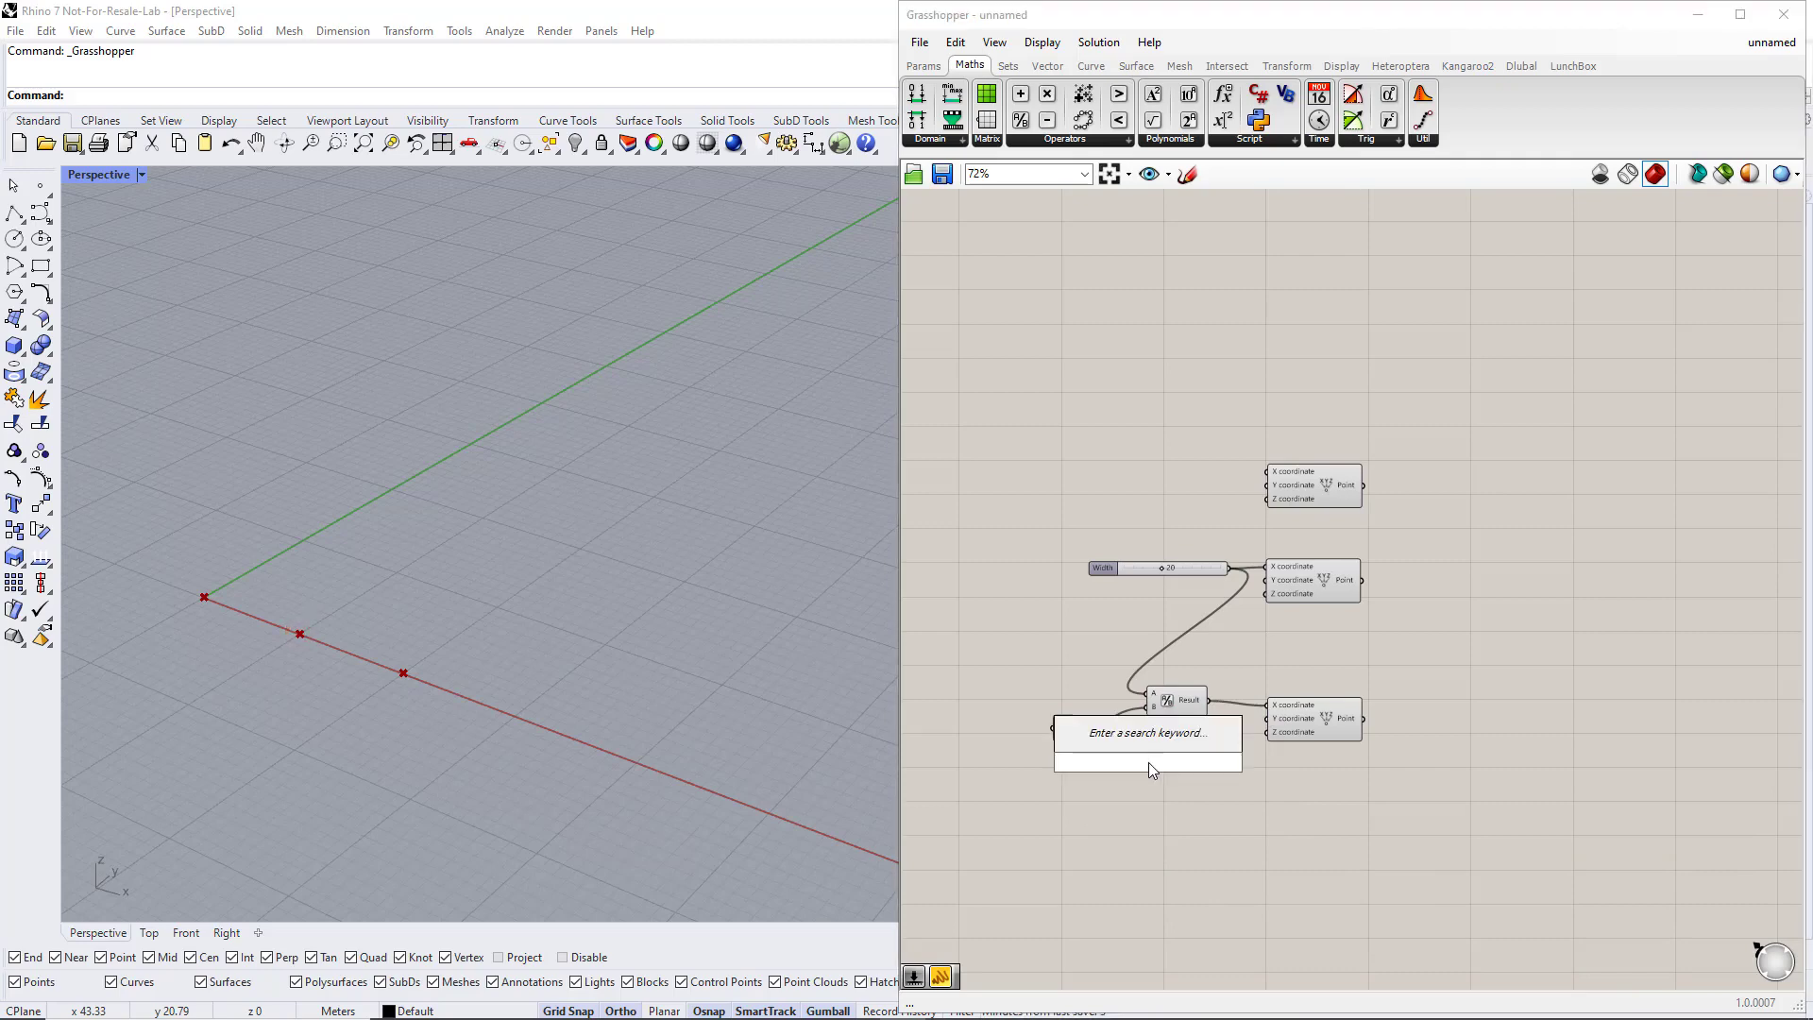
type("0.10")
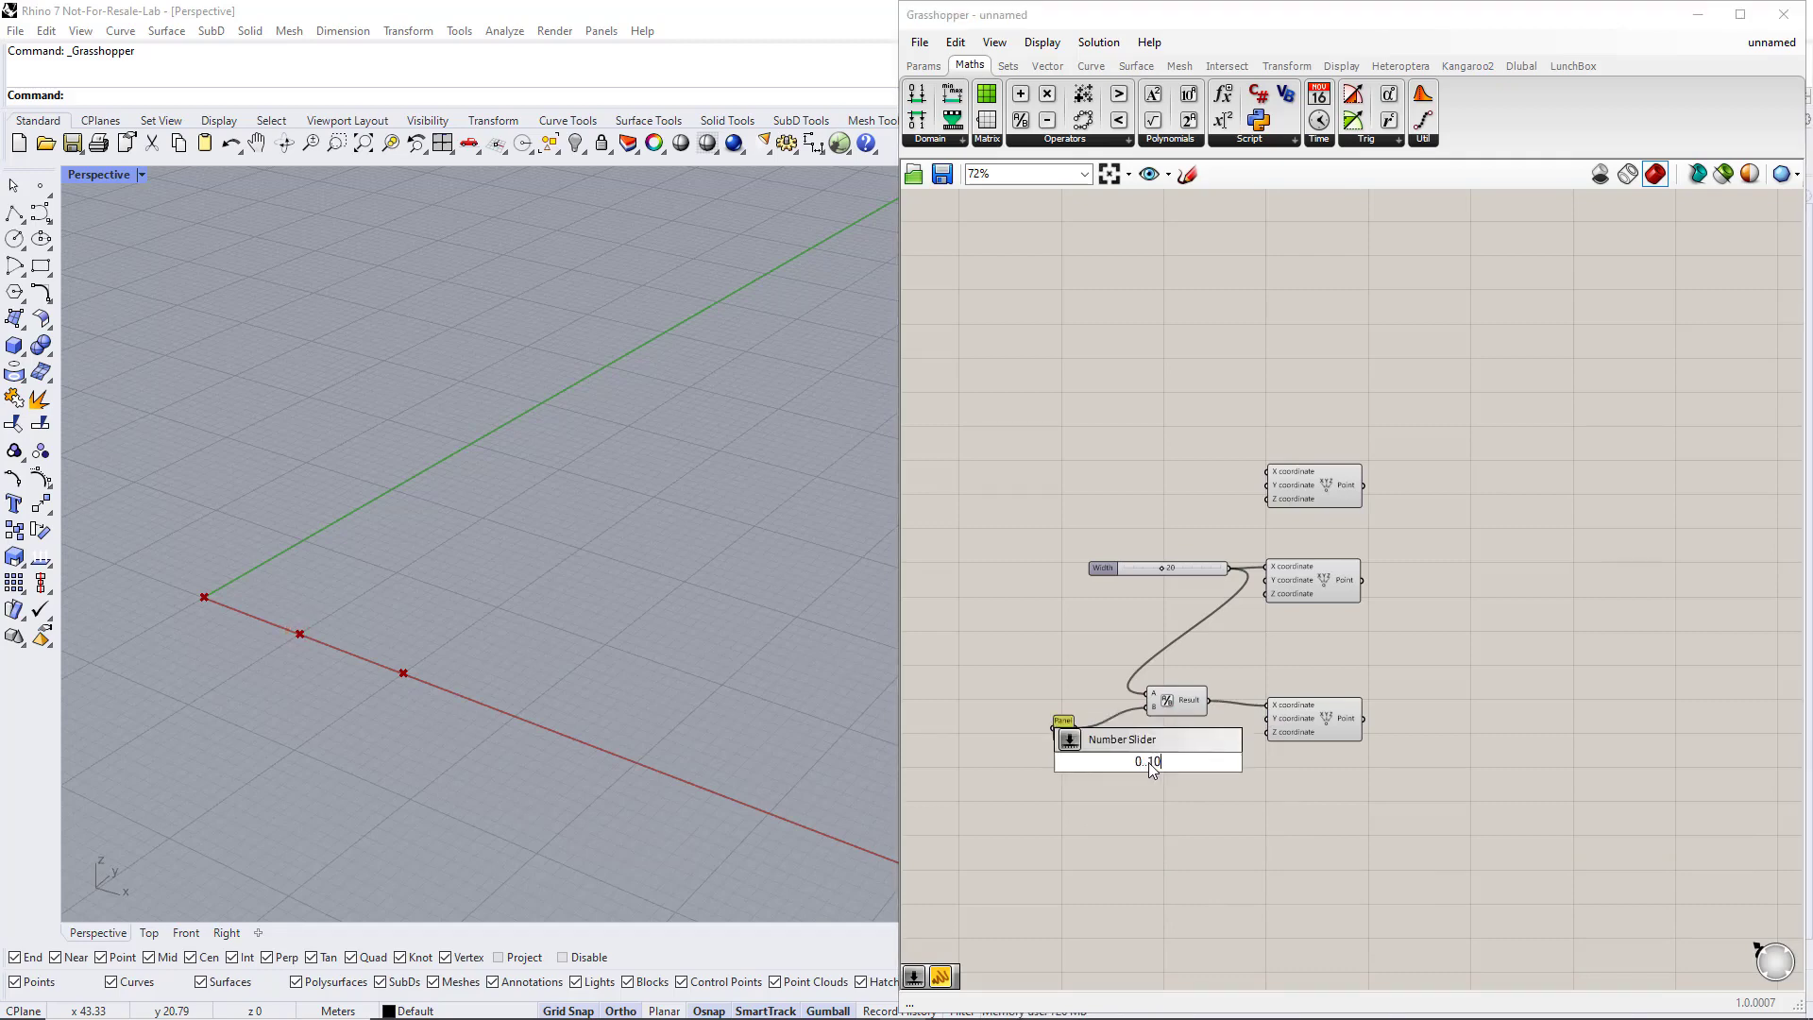
type("..10")
key("Return")
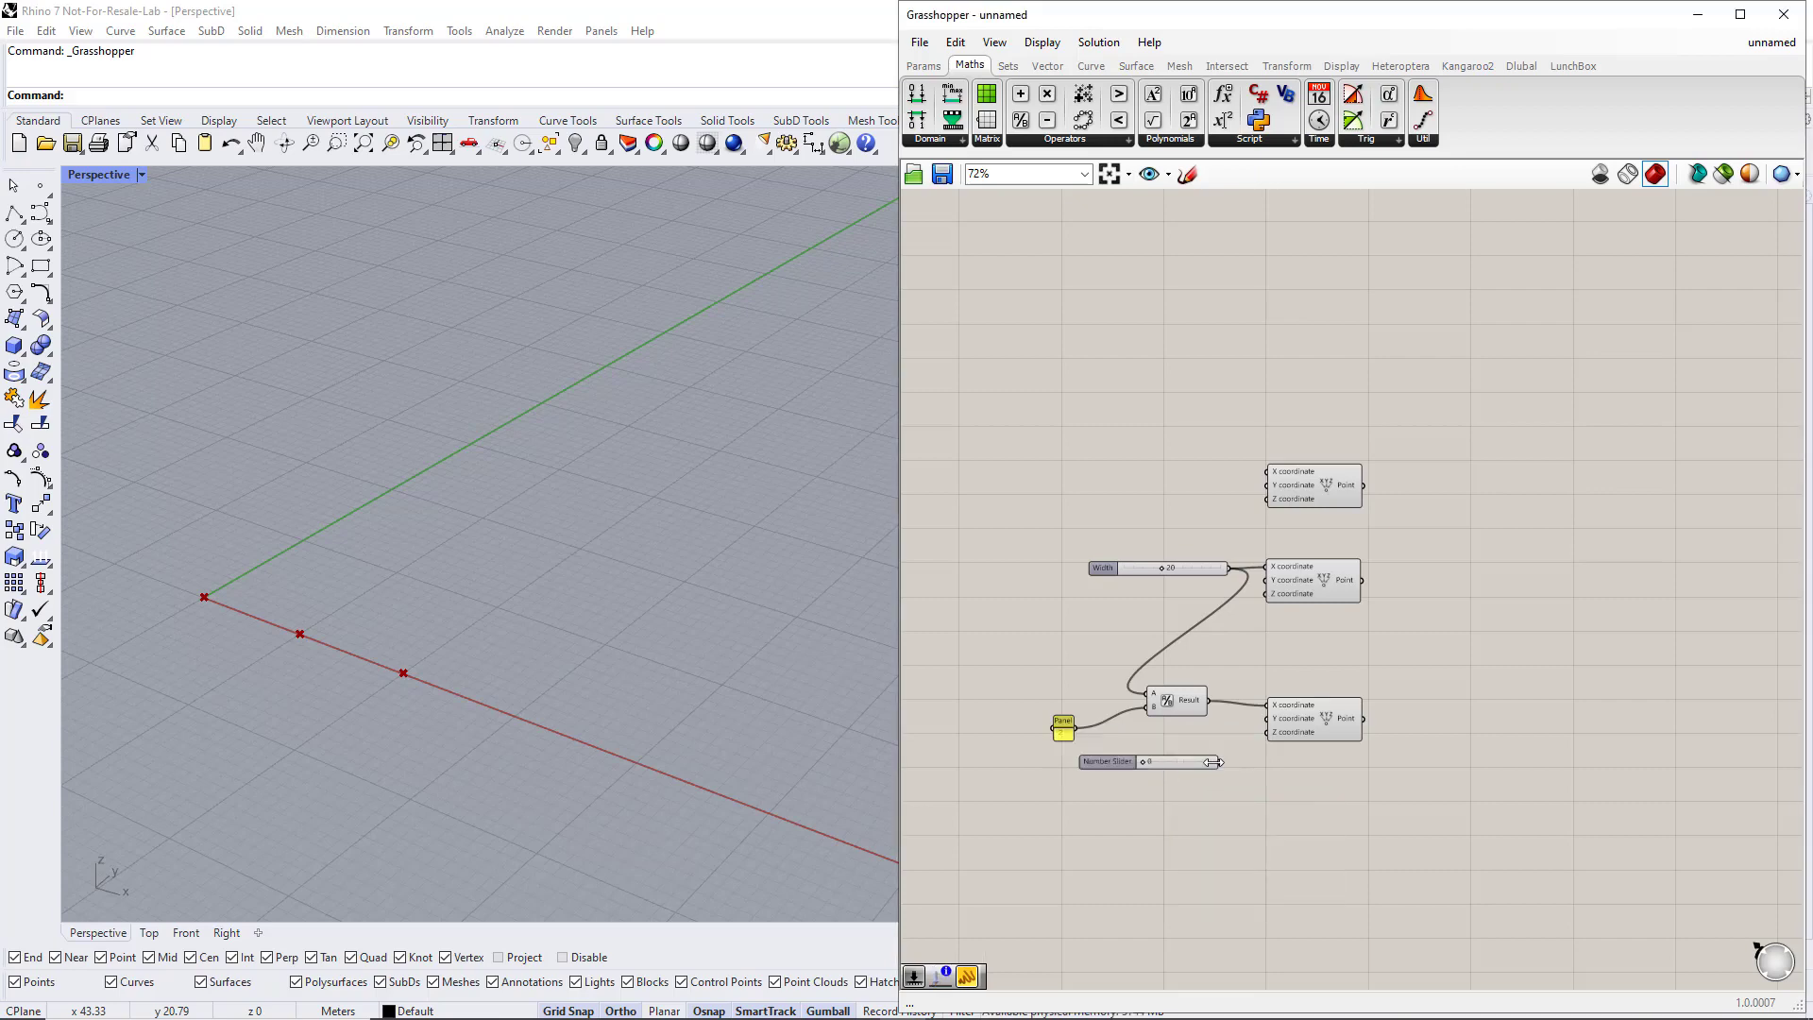
left_click_drag(1241, 747, 1268, 731)
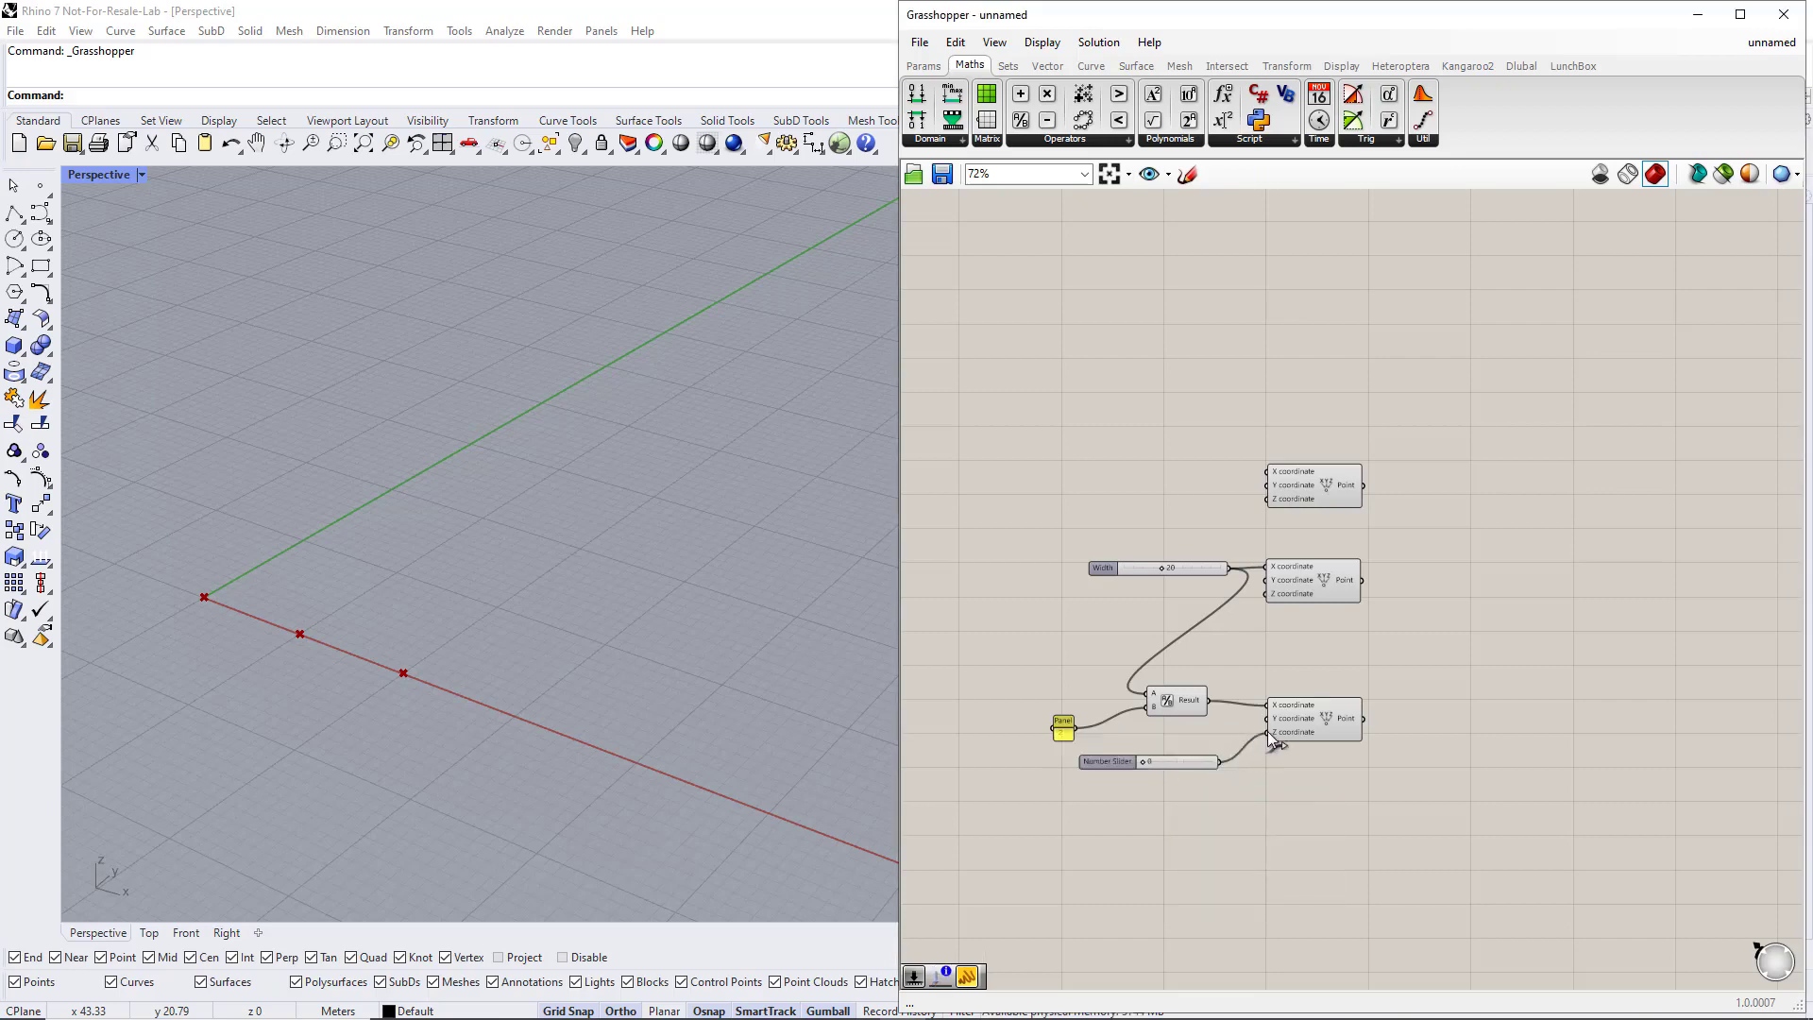
Rename the Z coordinate's slider as Height, and set Height to 2 and Width to 30
right_click(1108, 762)
type("Height")
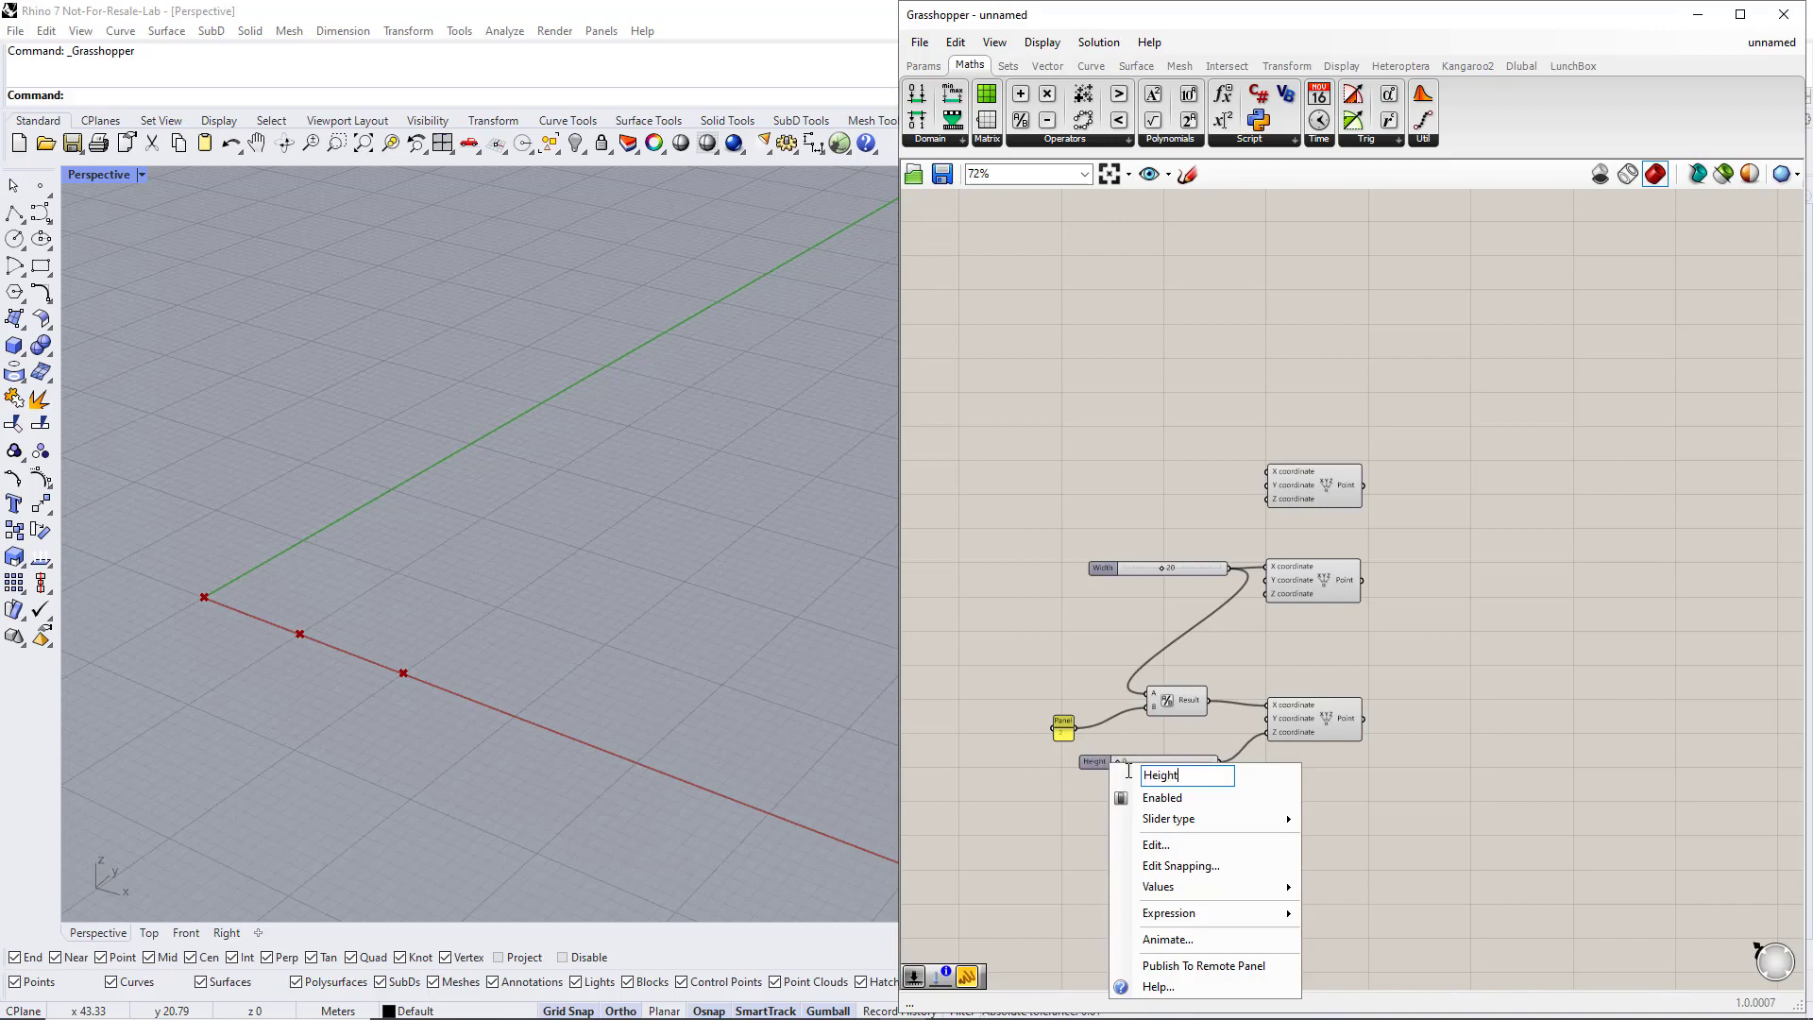
key("Return")
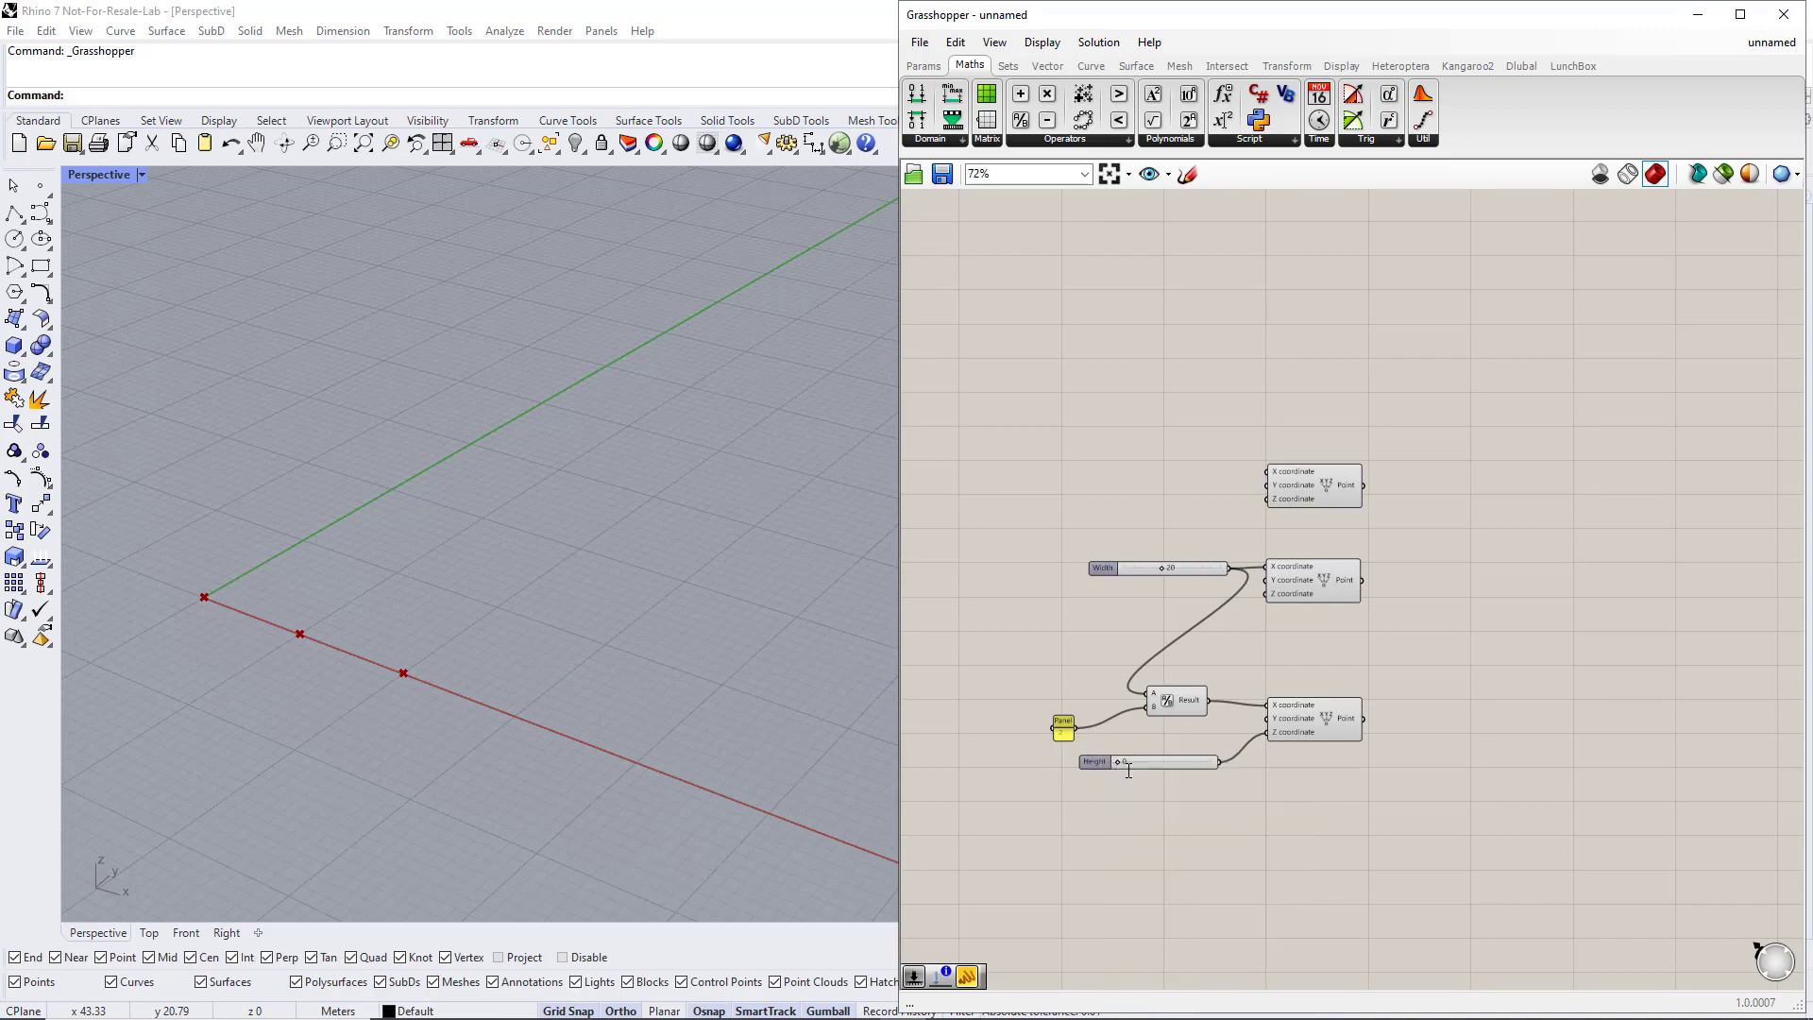
left_click_drag(1119, 761, 1136, 761)
mouse_move(1164, 570)
left_mouse_down()
mouse_move(1132, 568)
mouse_move(1181, 571)
left_mouse_up()
Place an Interpolate curve component beyond the three Construct Point components
left_click(1092, 68)
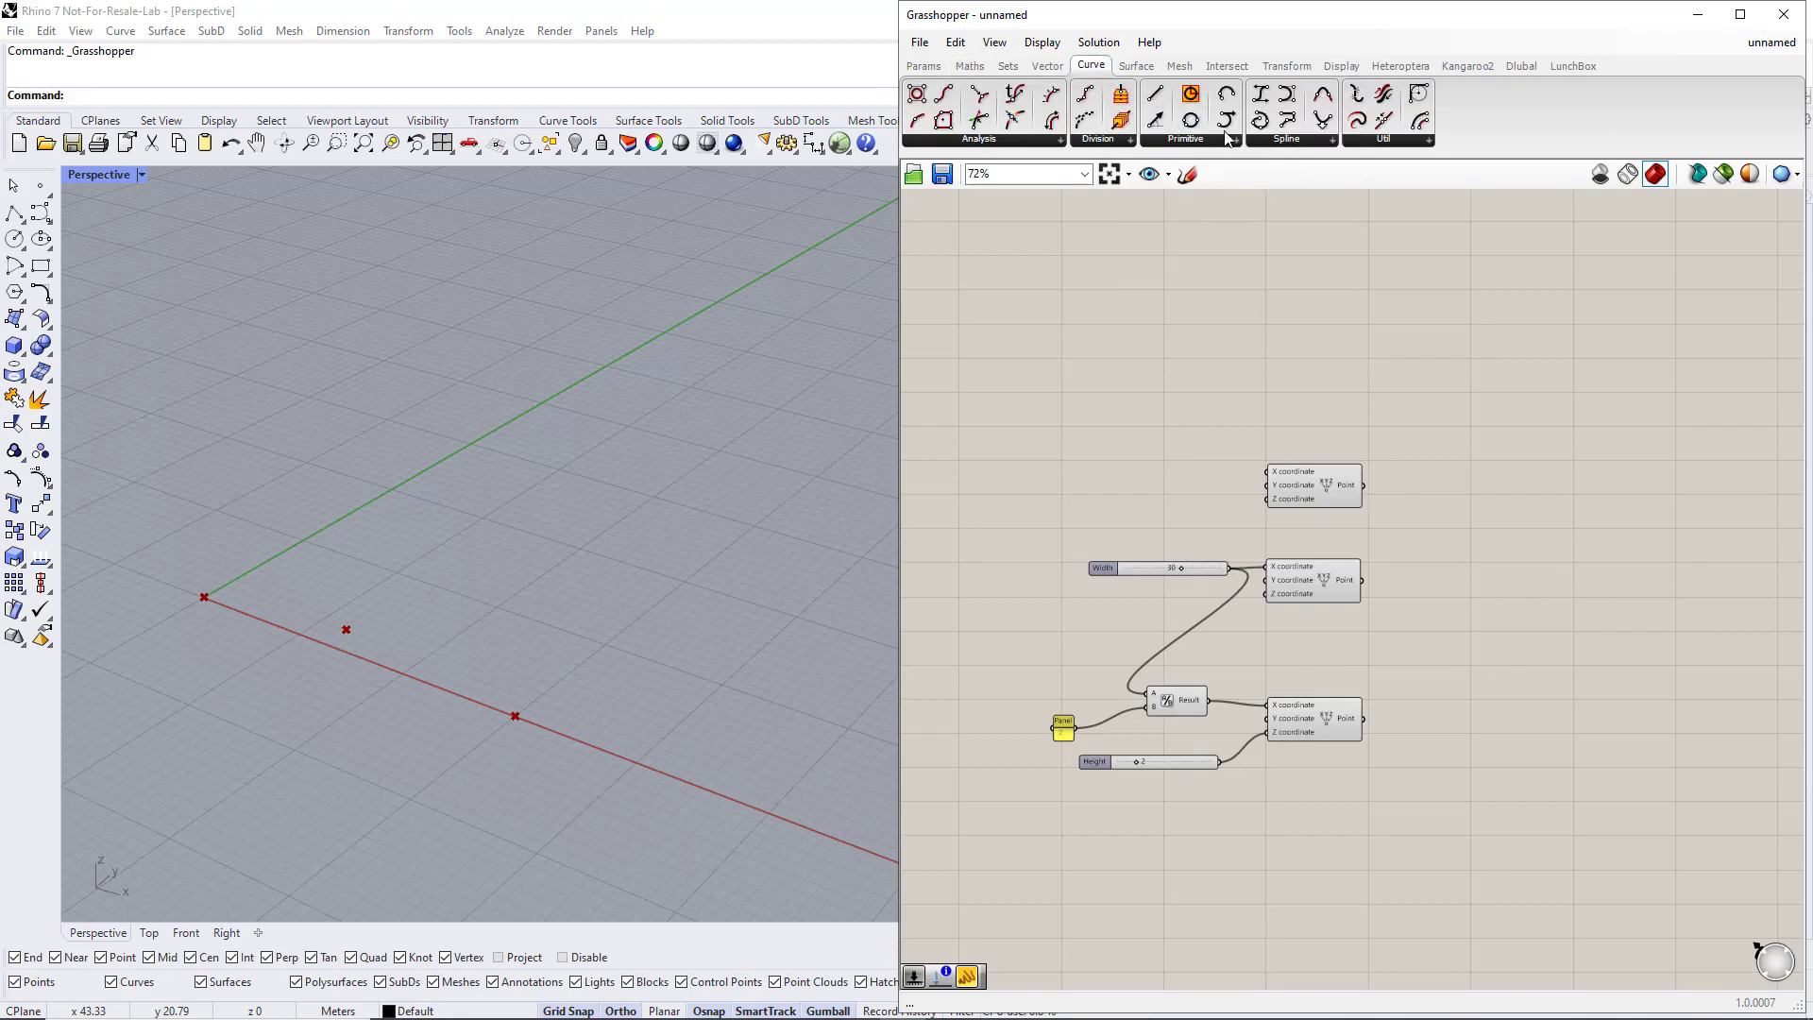
left_click(1280, 141)
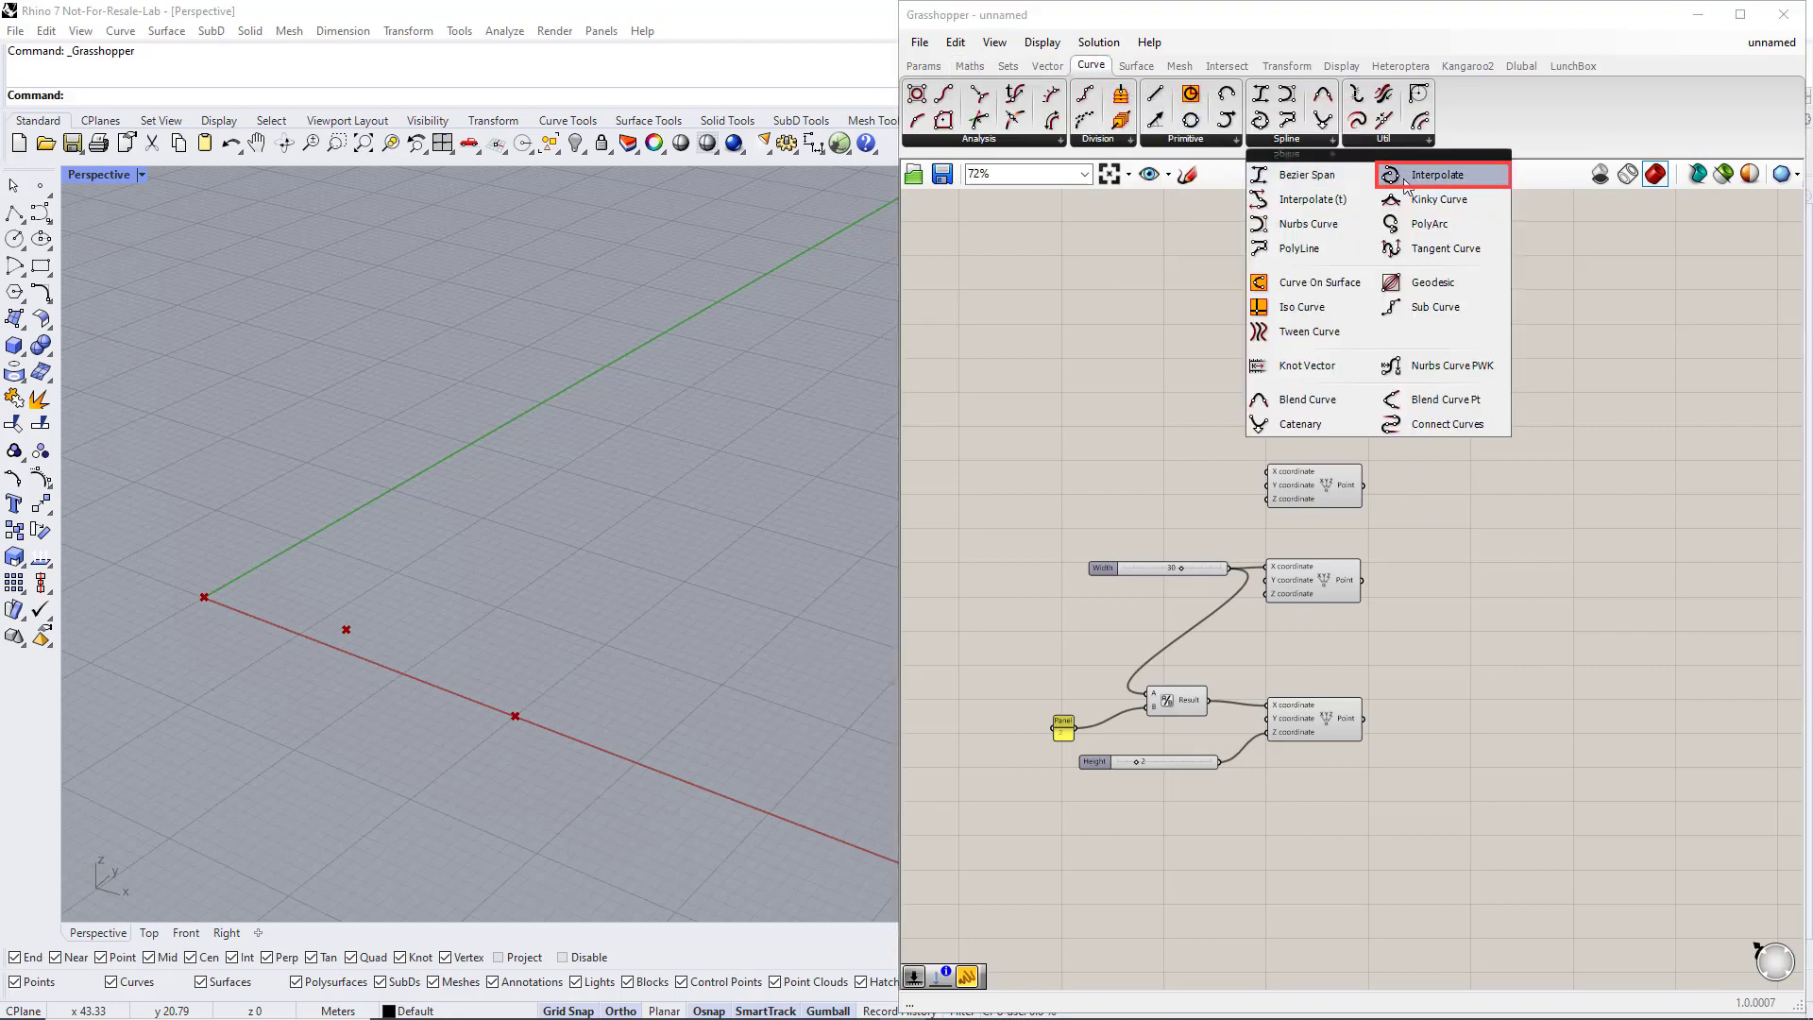
left_click_drag(1416, 184, 1500, 600)
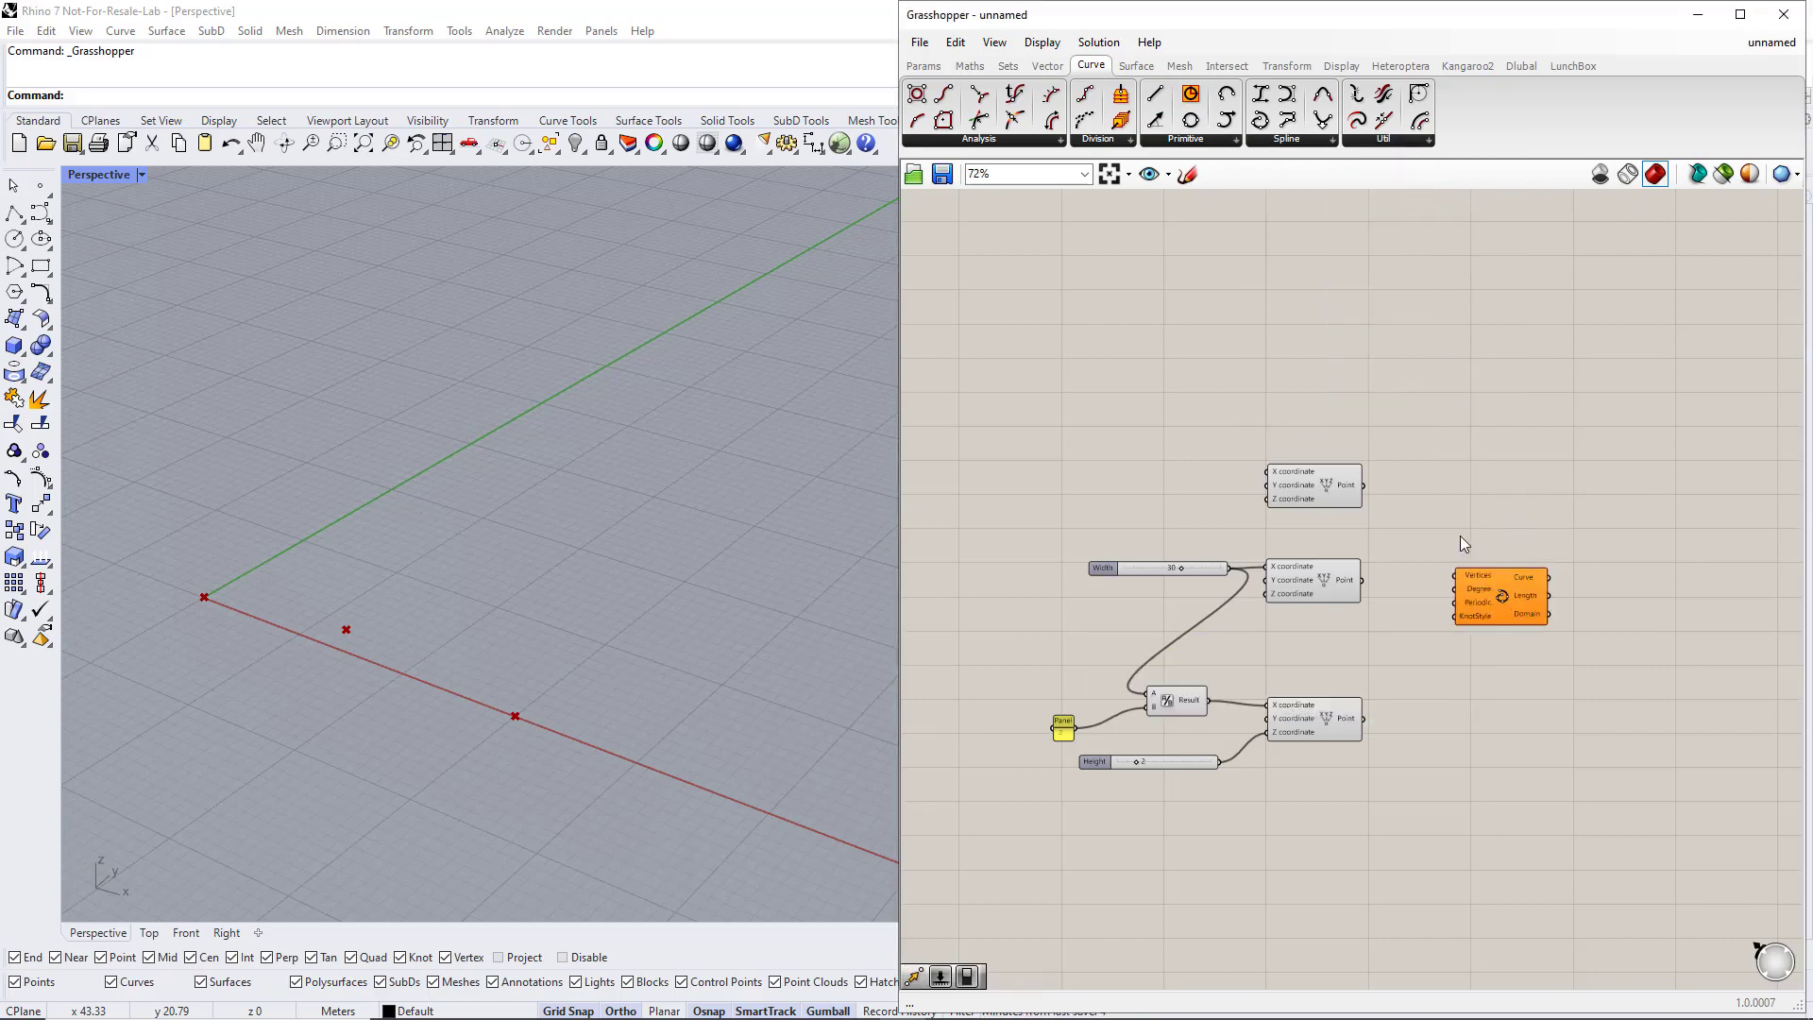
Wire the outputs of all three points, in start, middle, end order along the arch, into the Interpolate component's Vertices input
left_click(1331, 483)
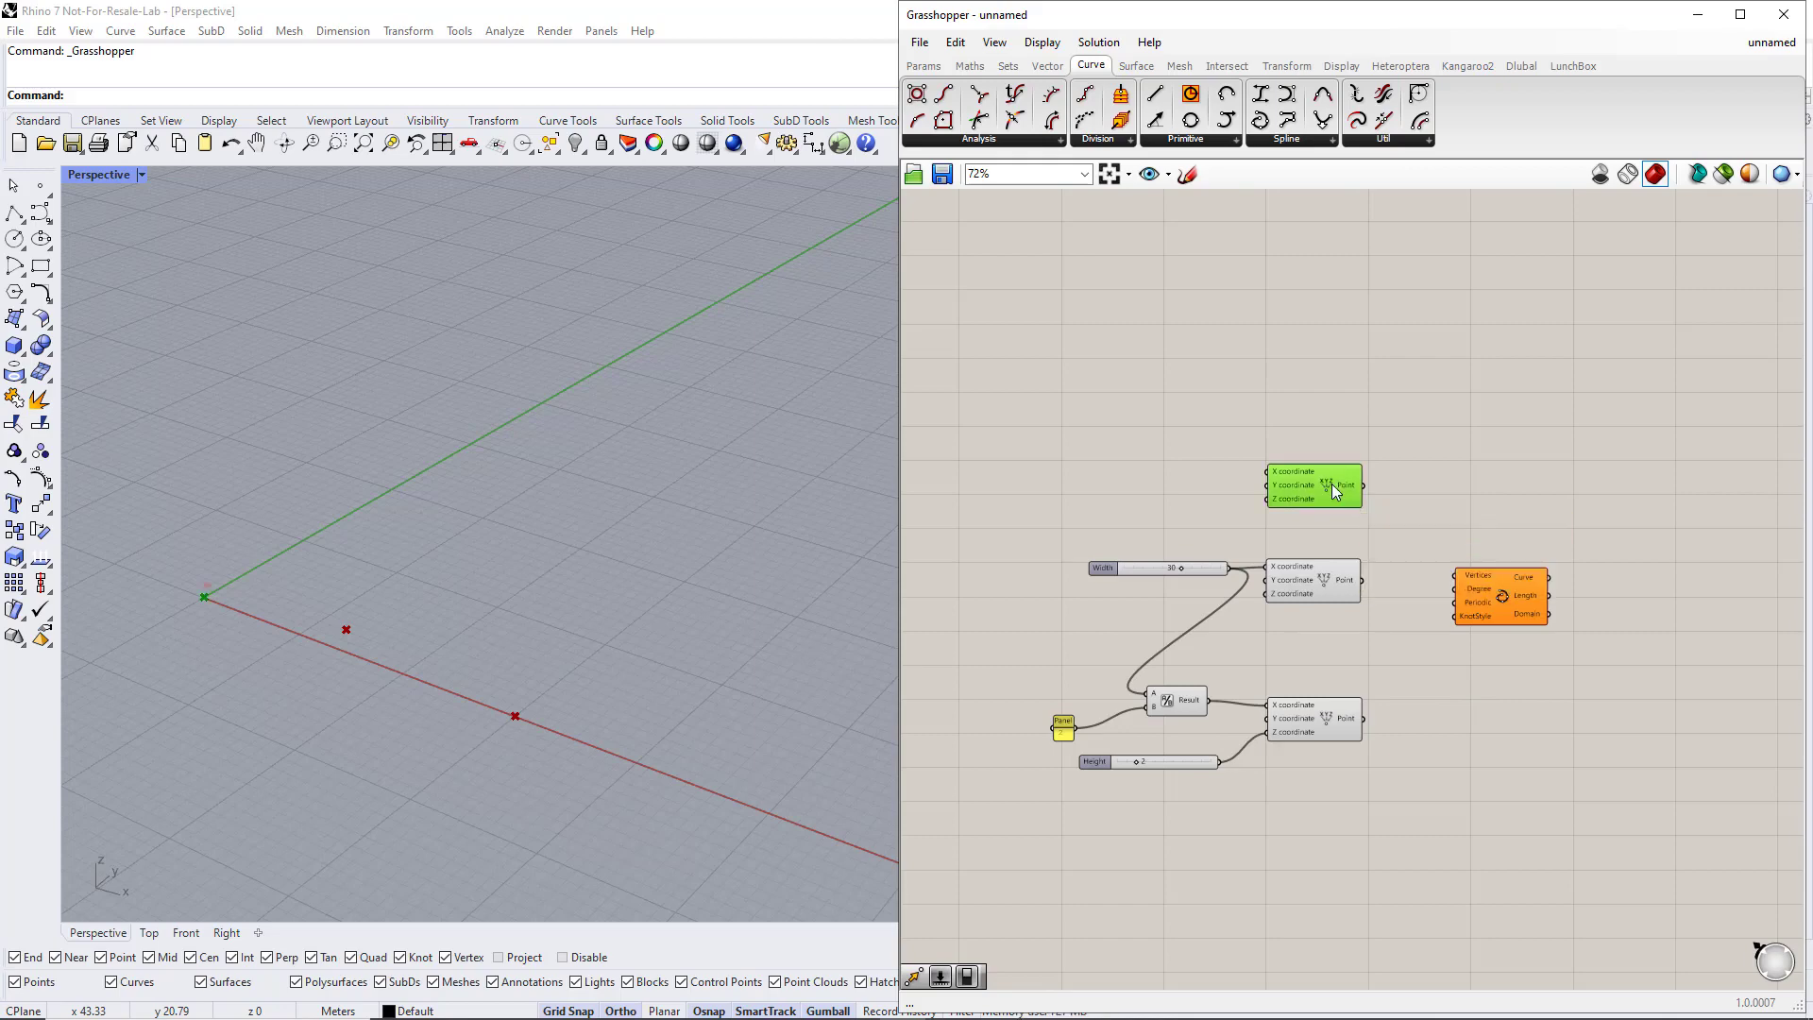
left_click_drag(1364, 485, 1456, 578)
left_click(1339, 585)
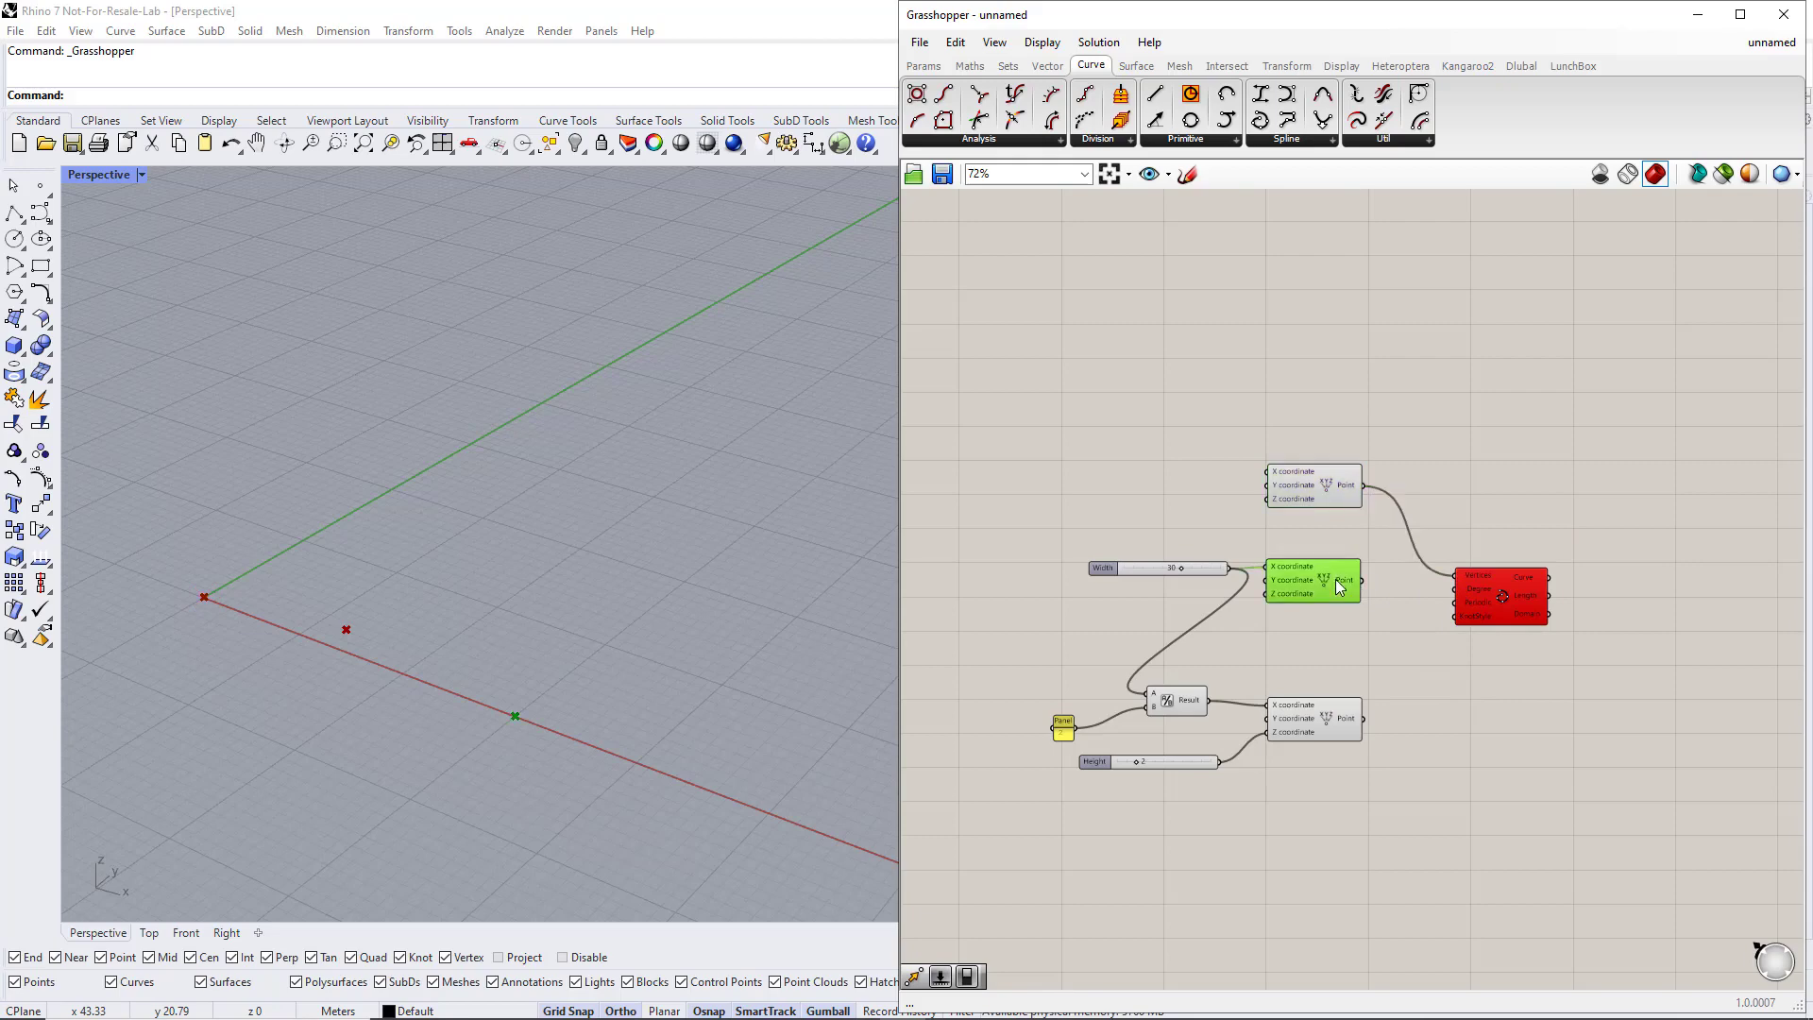
left_click(1333, 716)
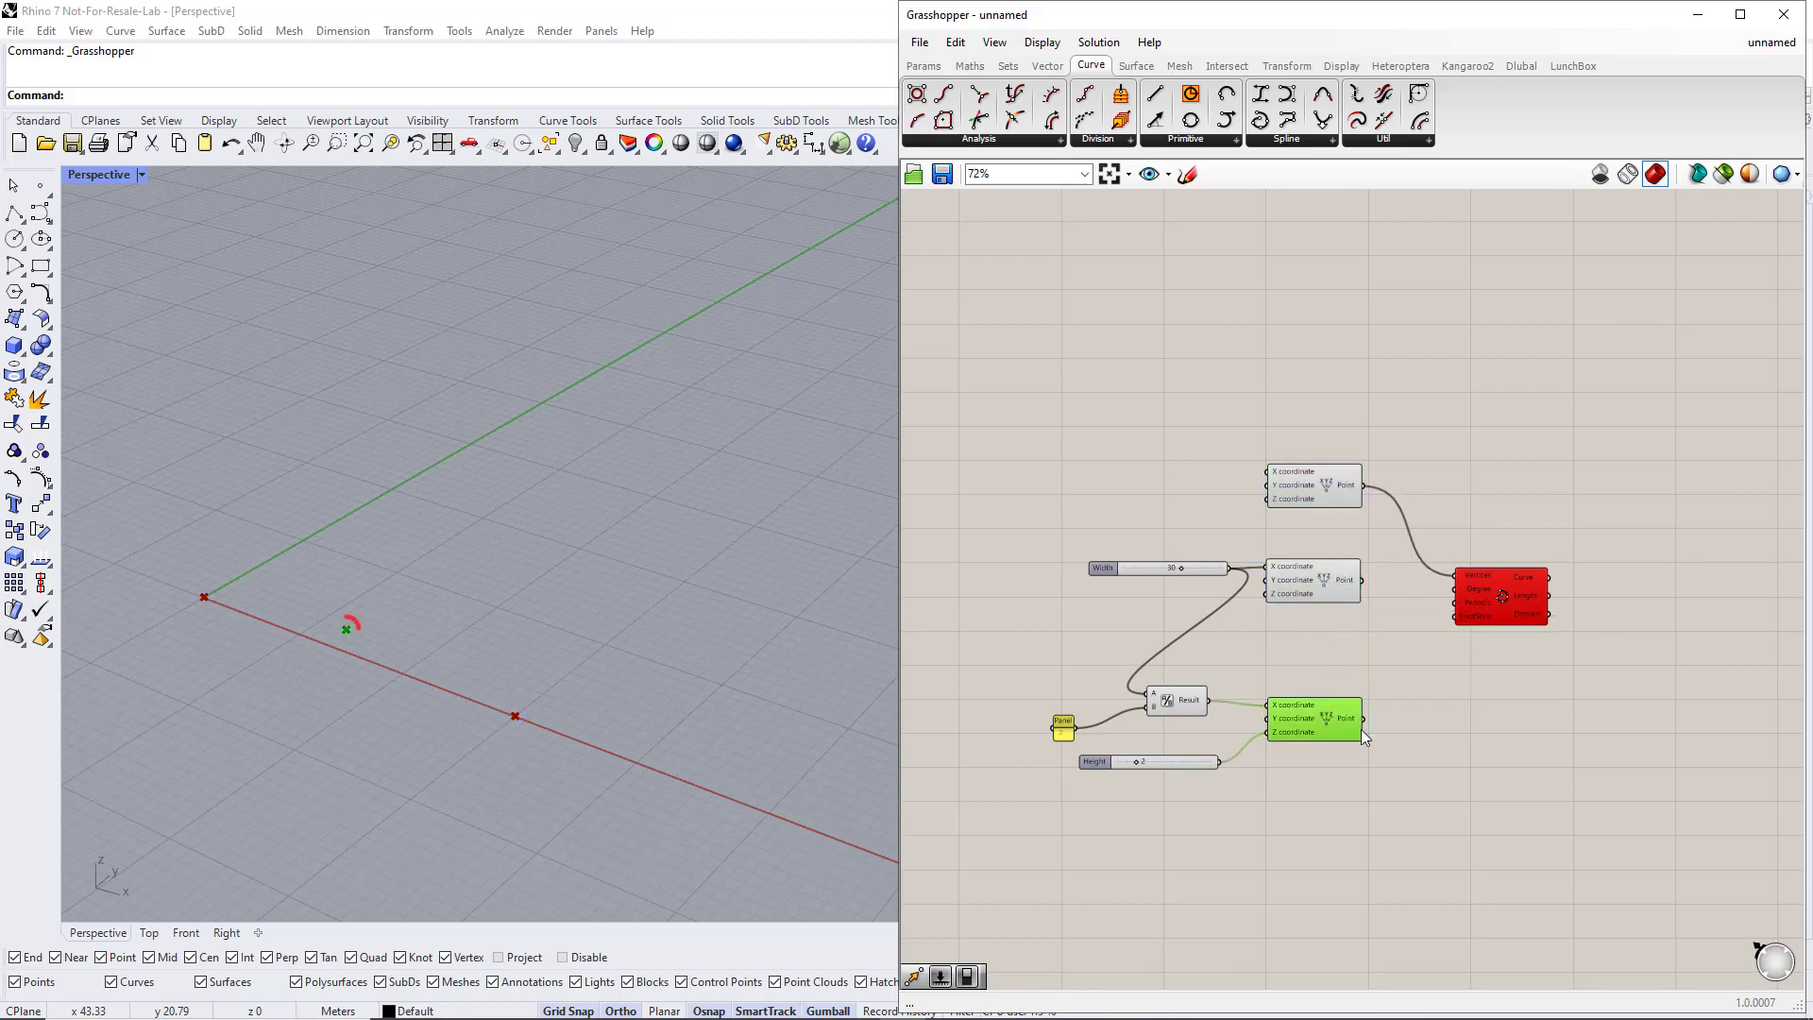
left_click_drag(1365, 719, 1555, 602, "shift")
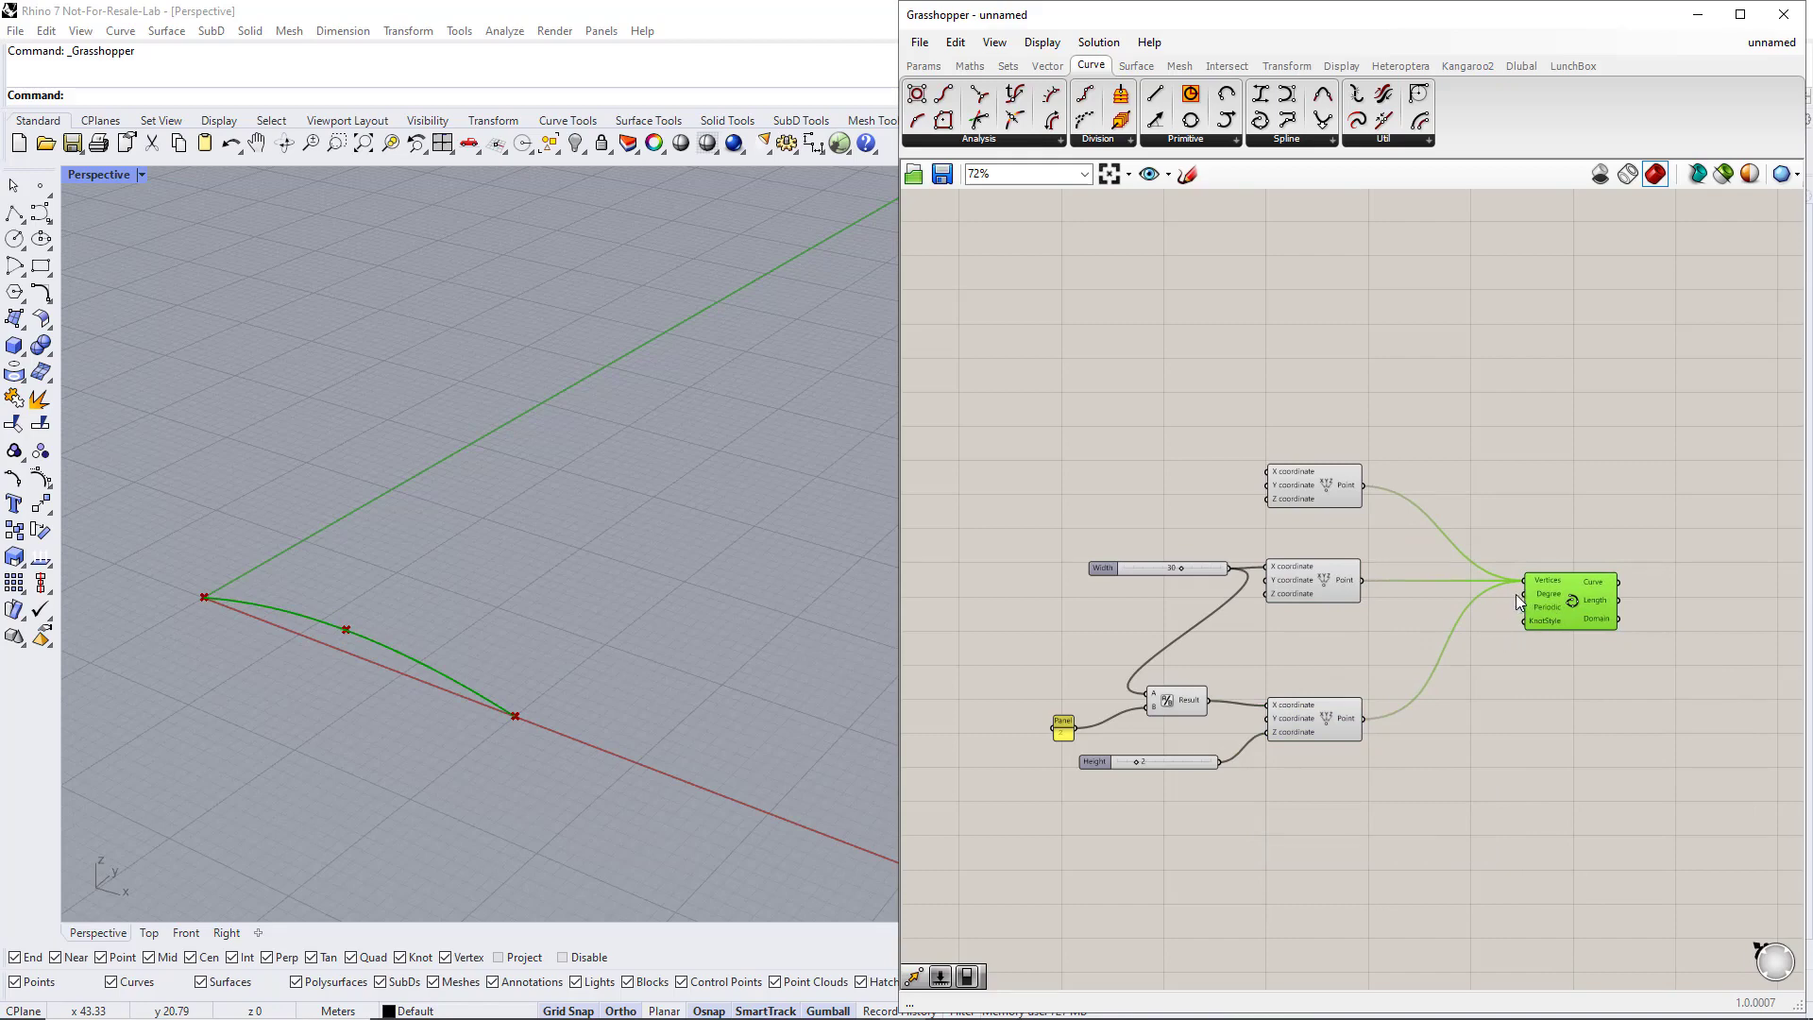
left_click(1434, 611)
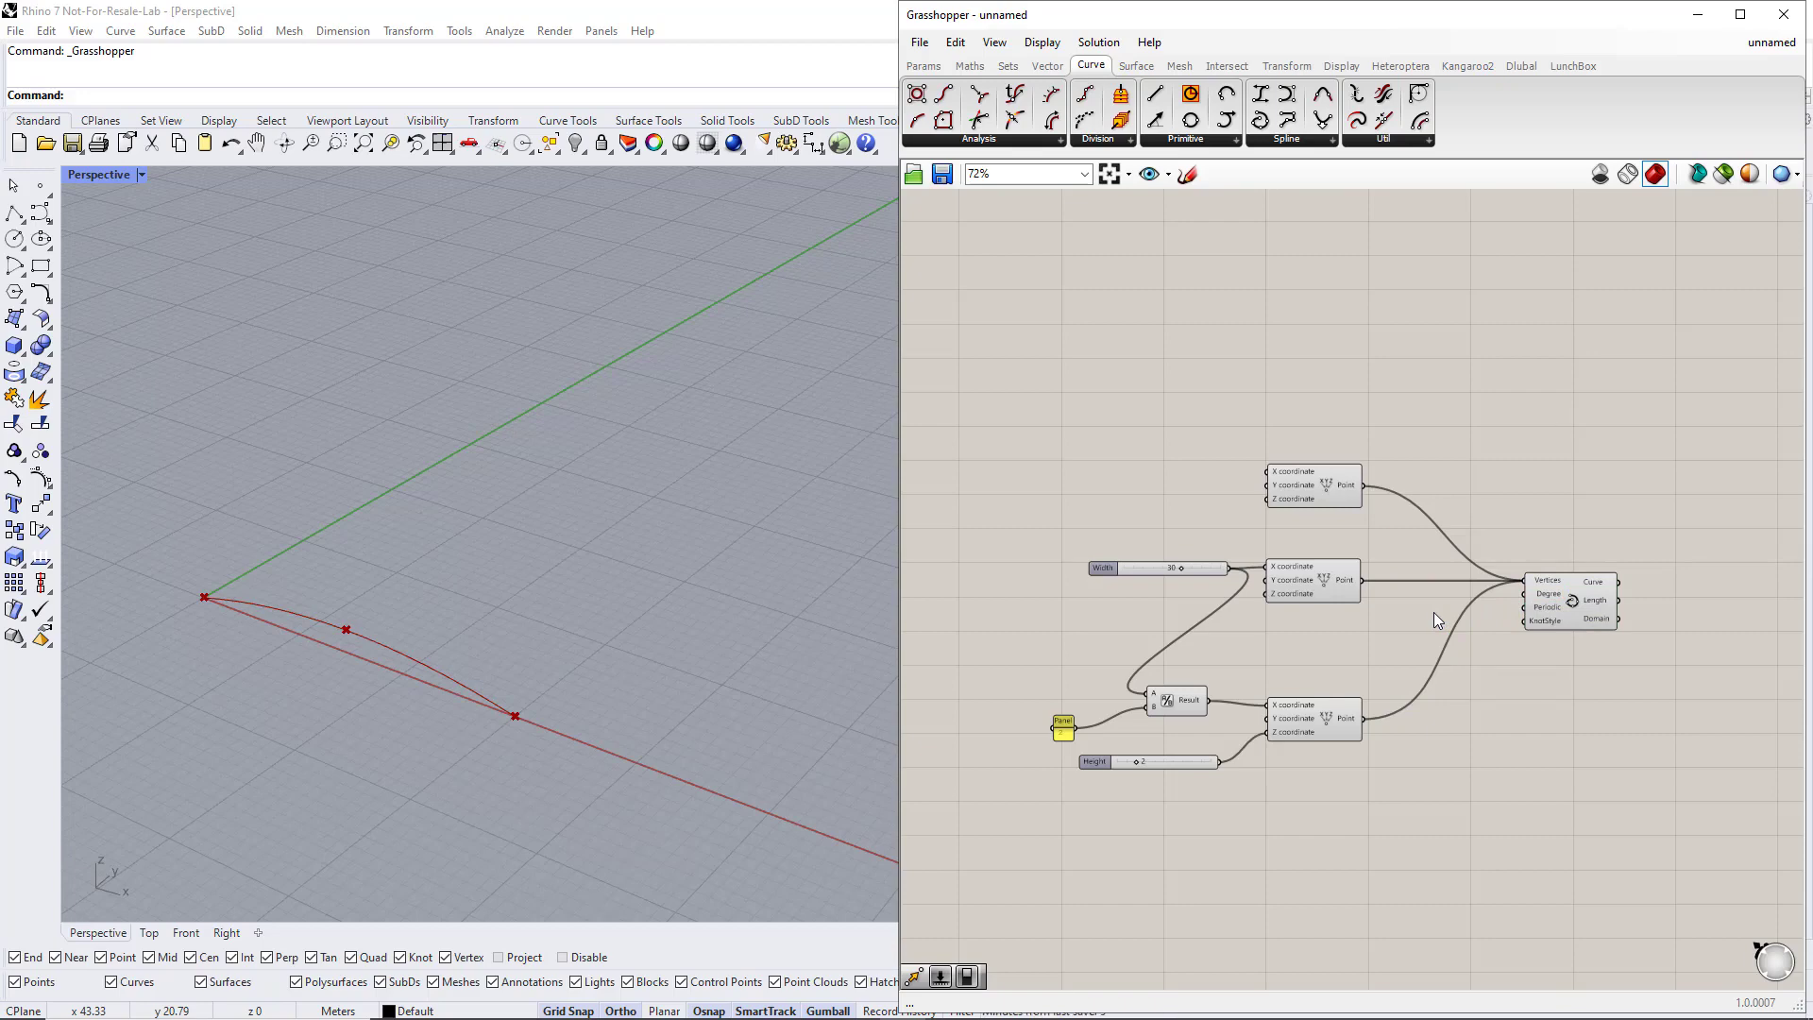
Create a number slider ranging from 1 to 5 and wire it to the Interpolate component's Degree input
double_click(1433, 613)
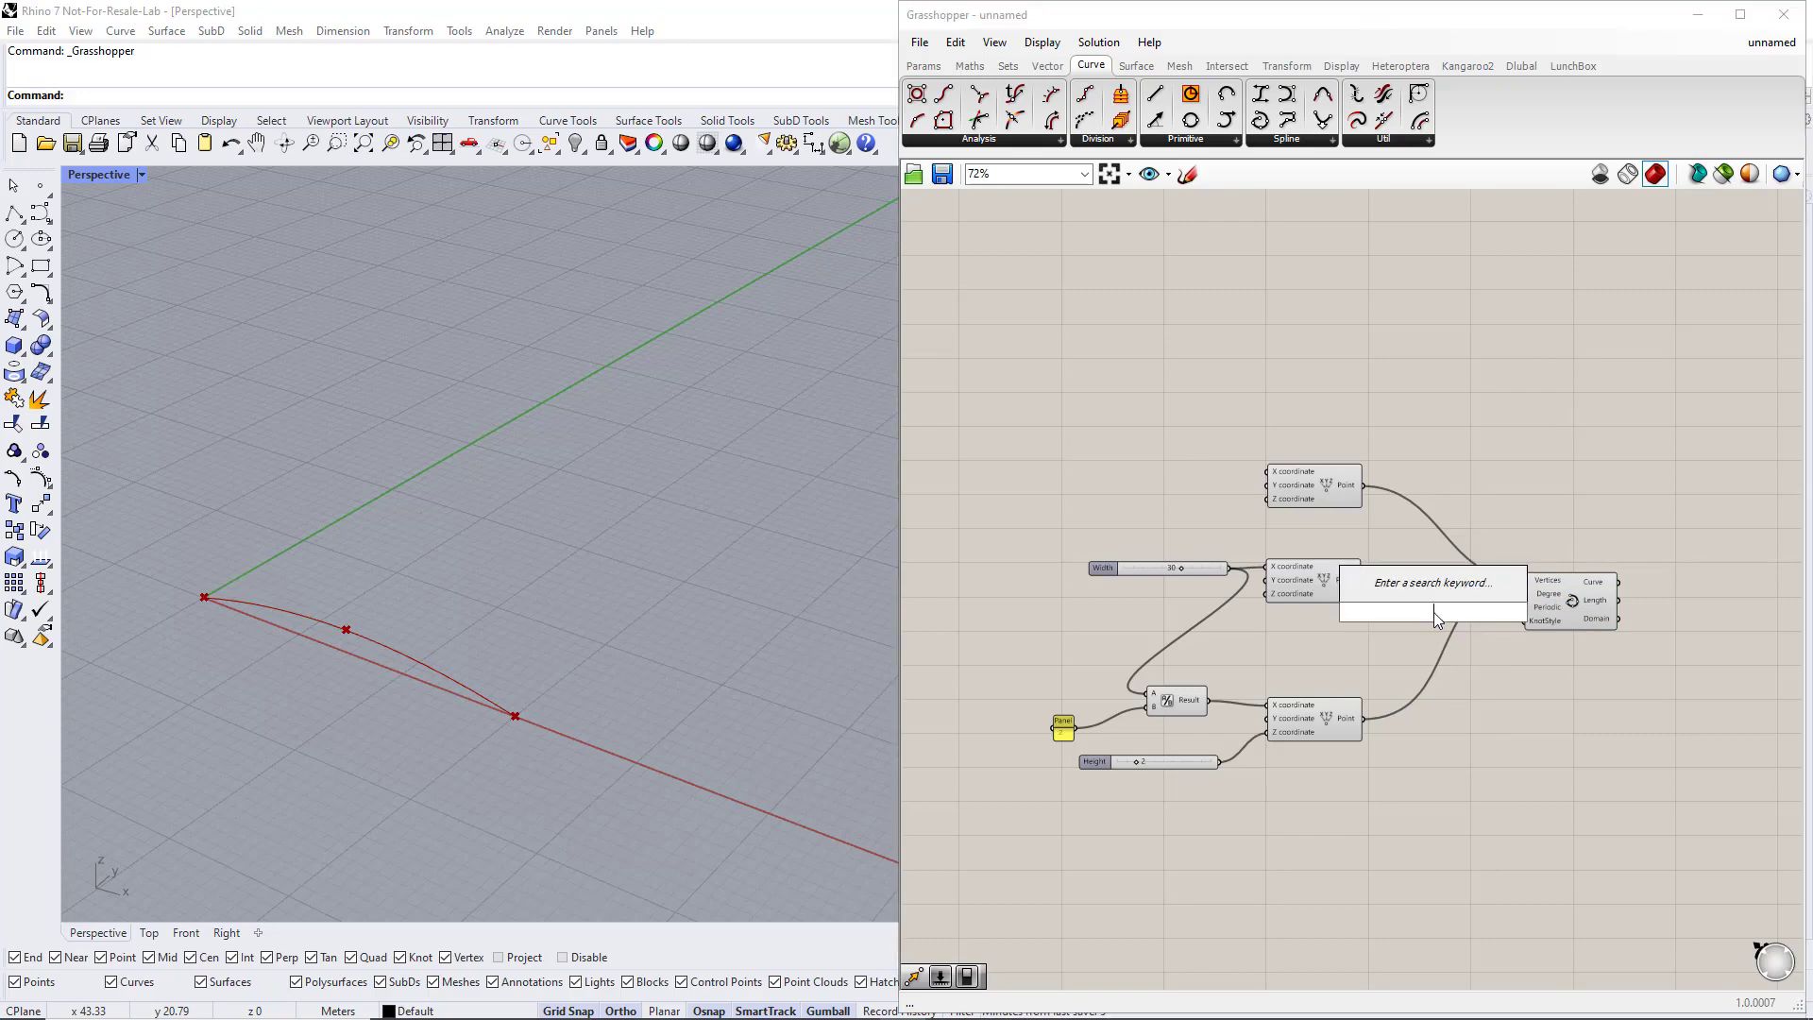
type("1.5")
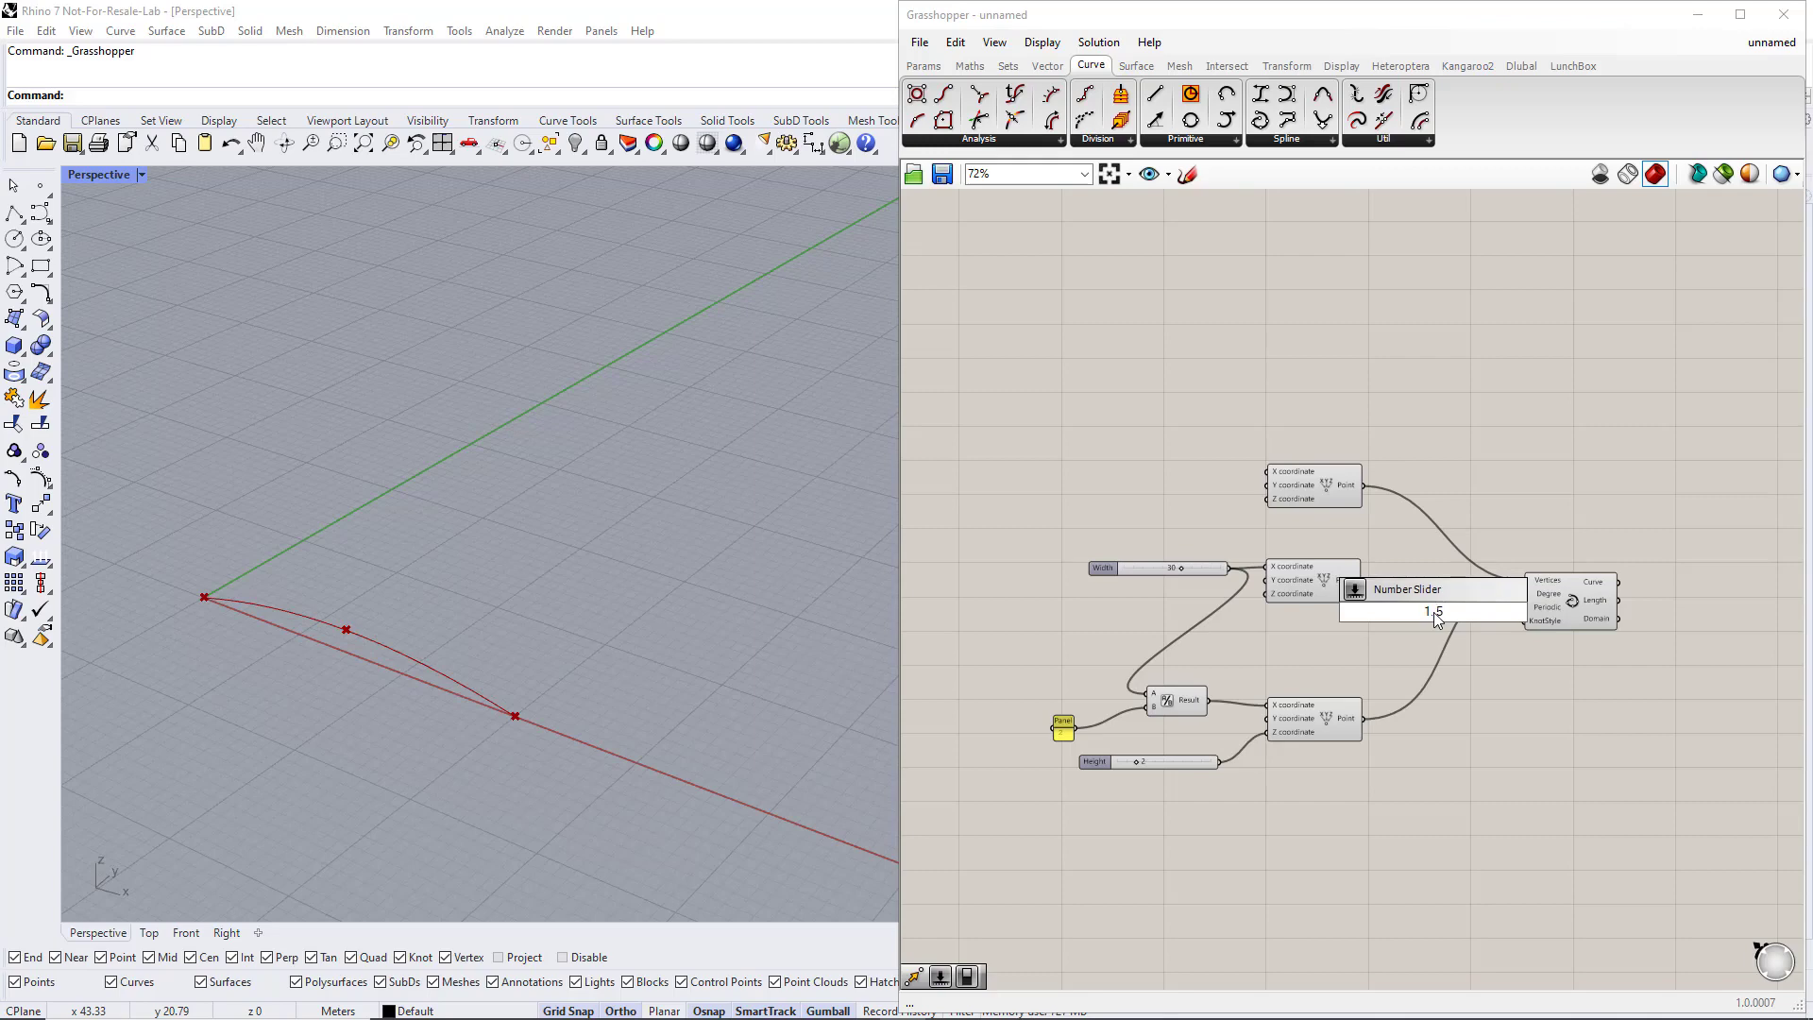
key("Return")
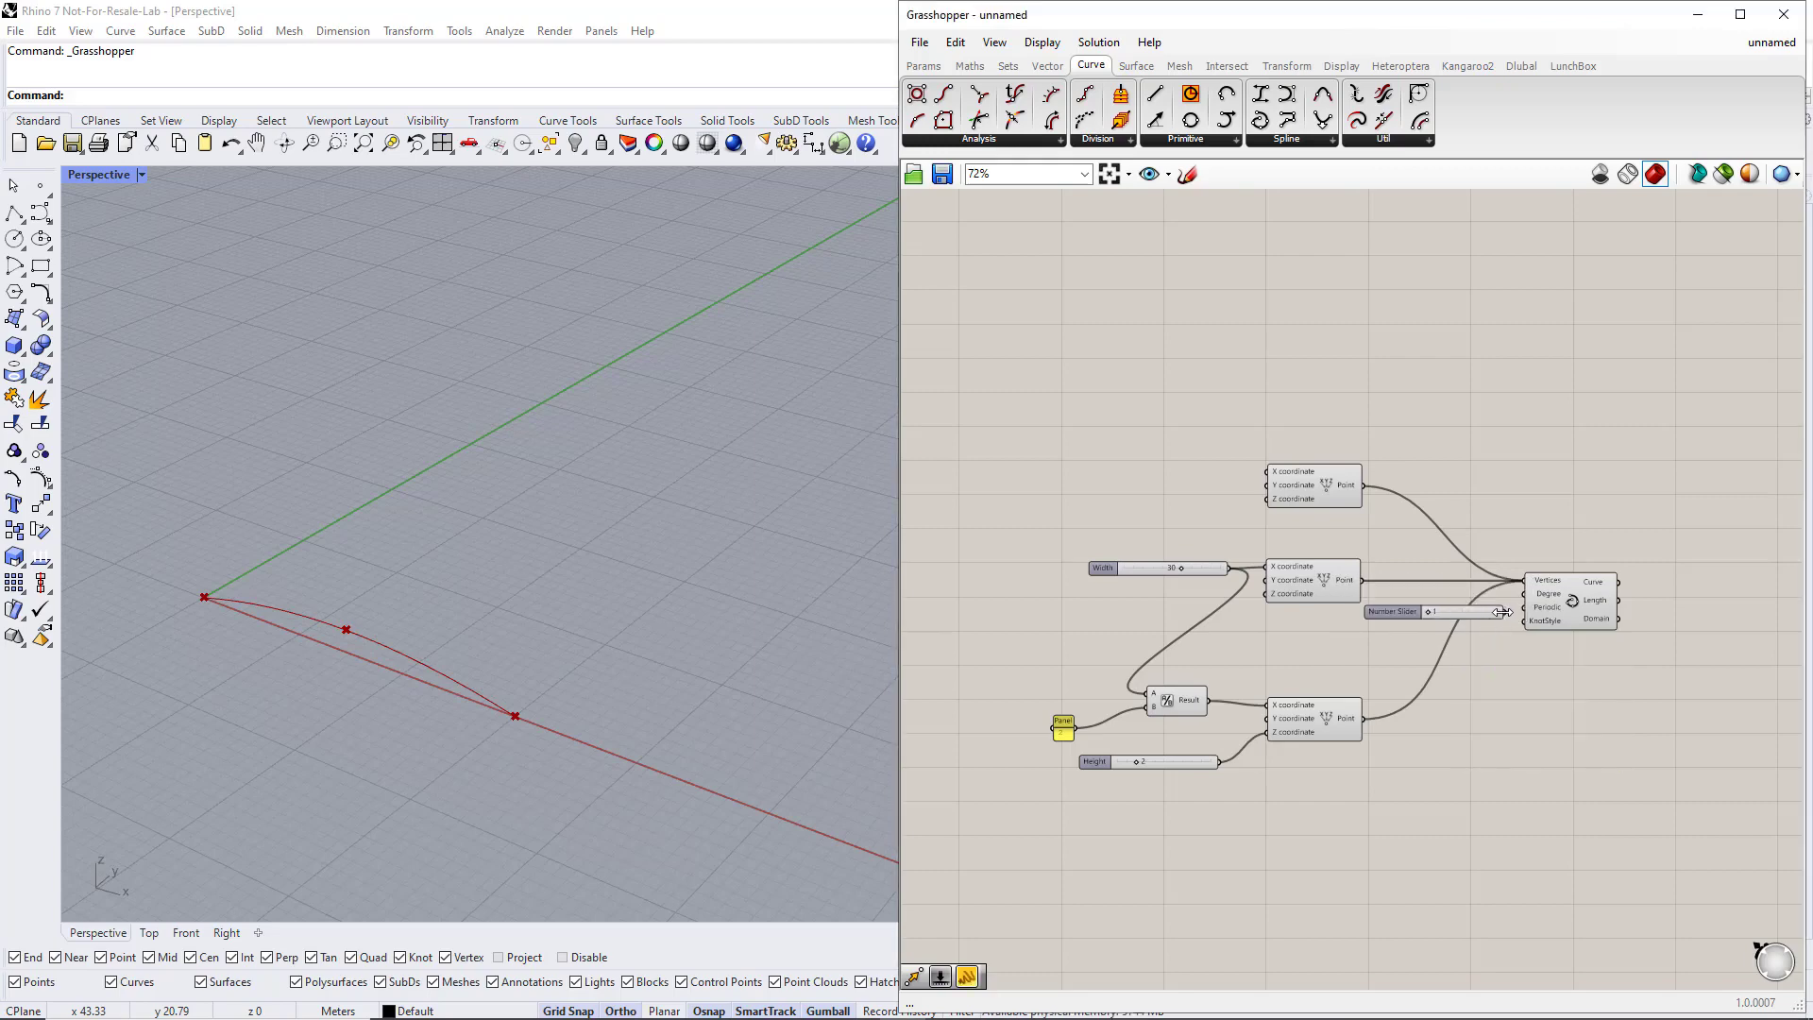
left_click_drag(1503, 614, 1520, 595)
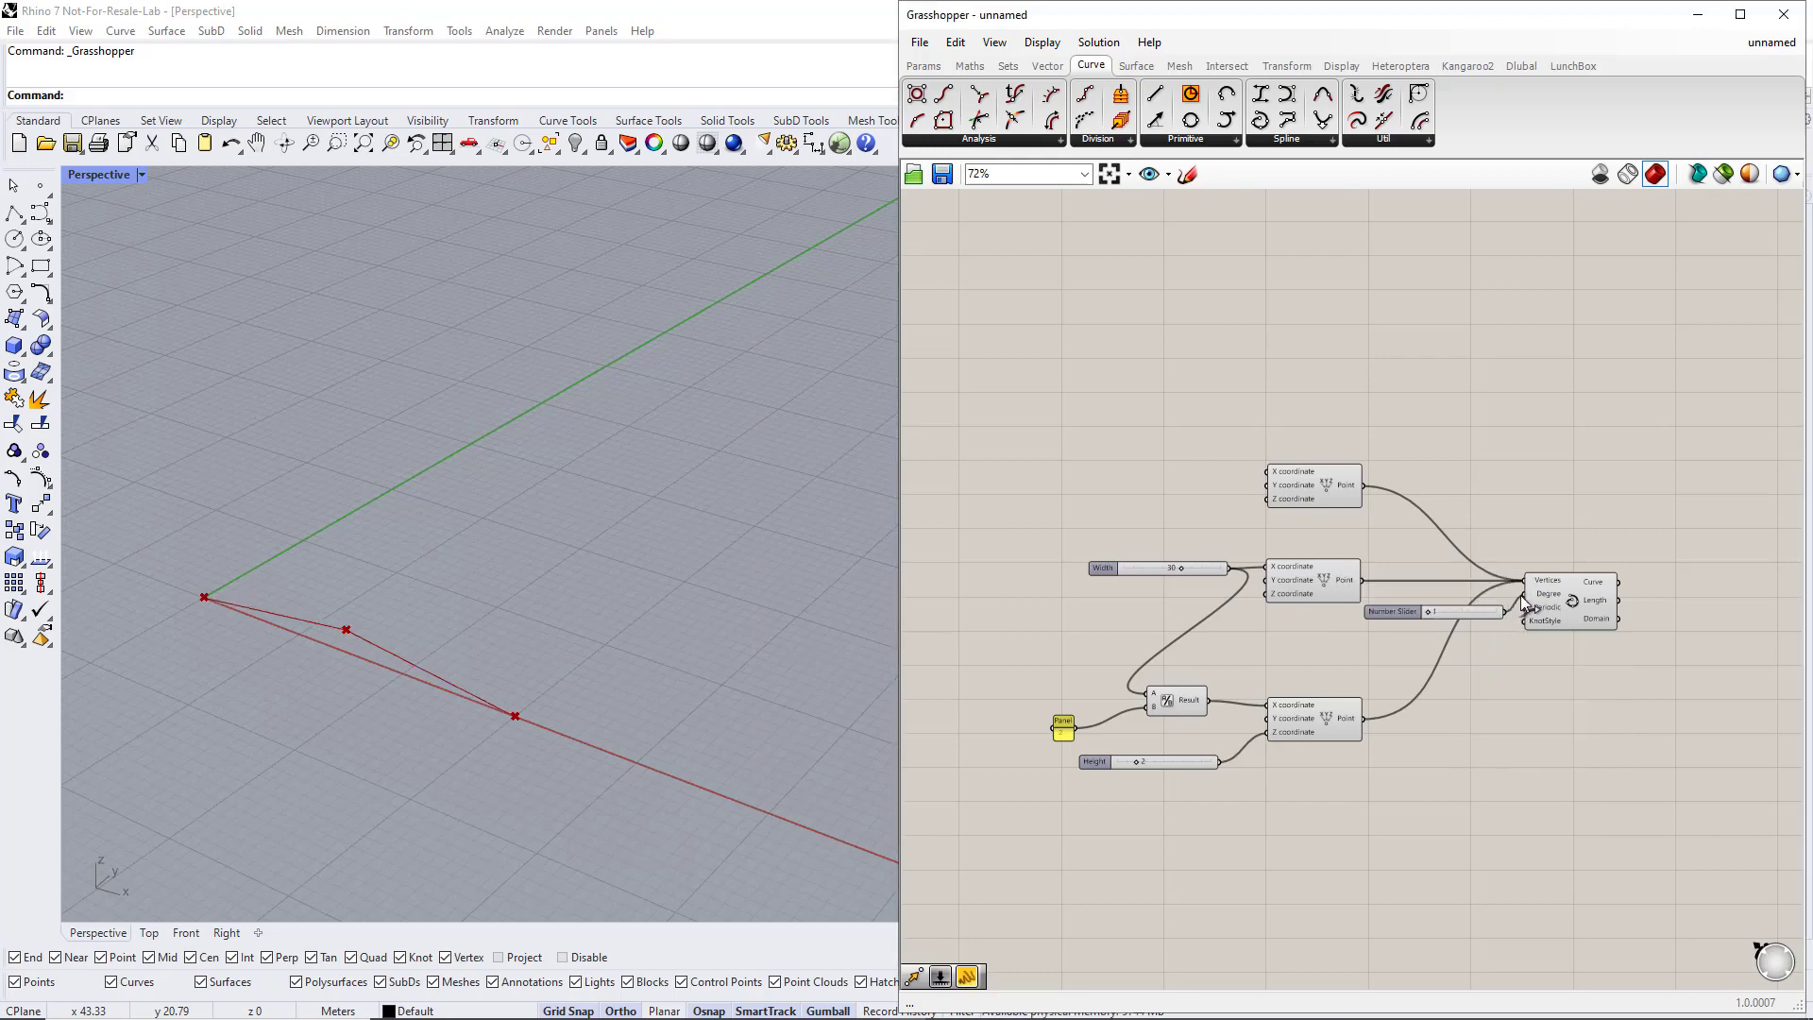
Set the curve degree slider to 3
scroll(1437, 610, "up", 3)
double_click(1437, 610)
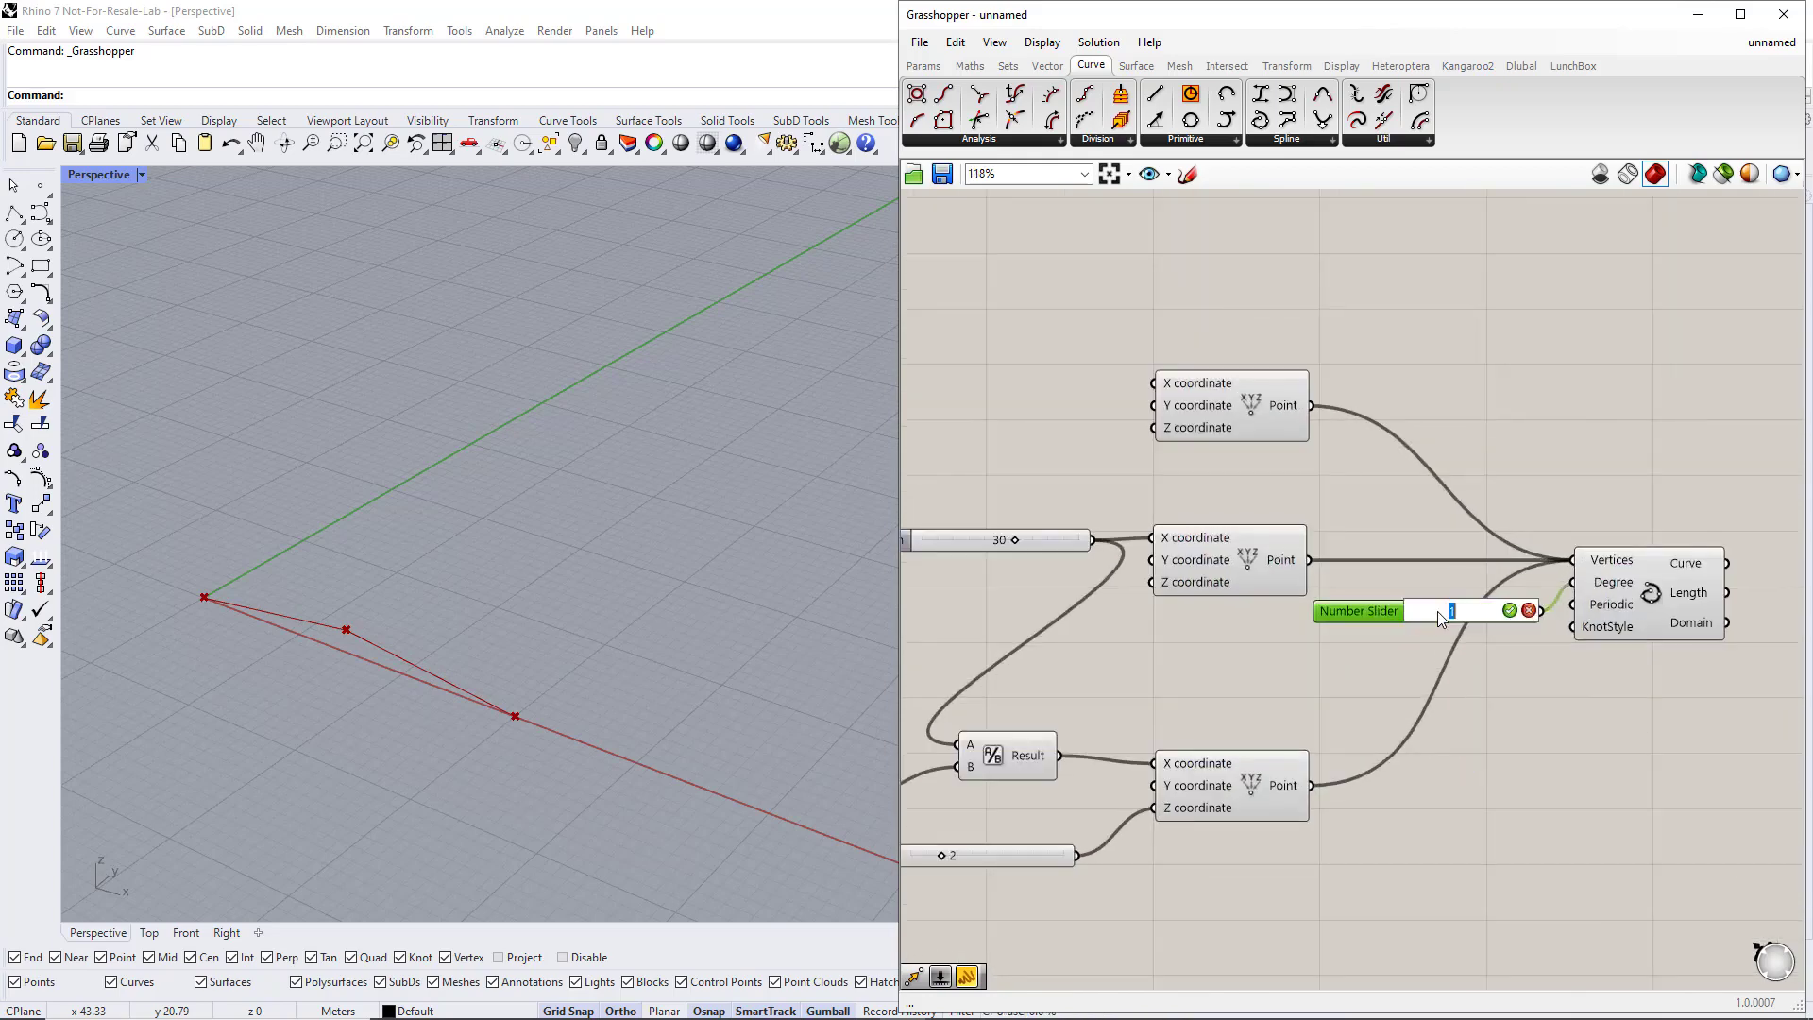
key("Return")
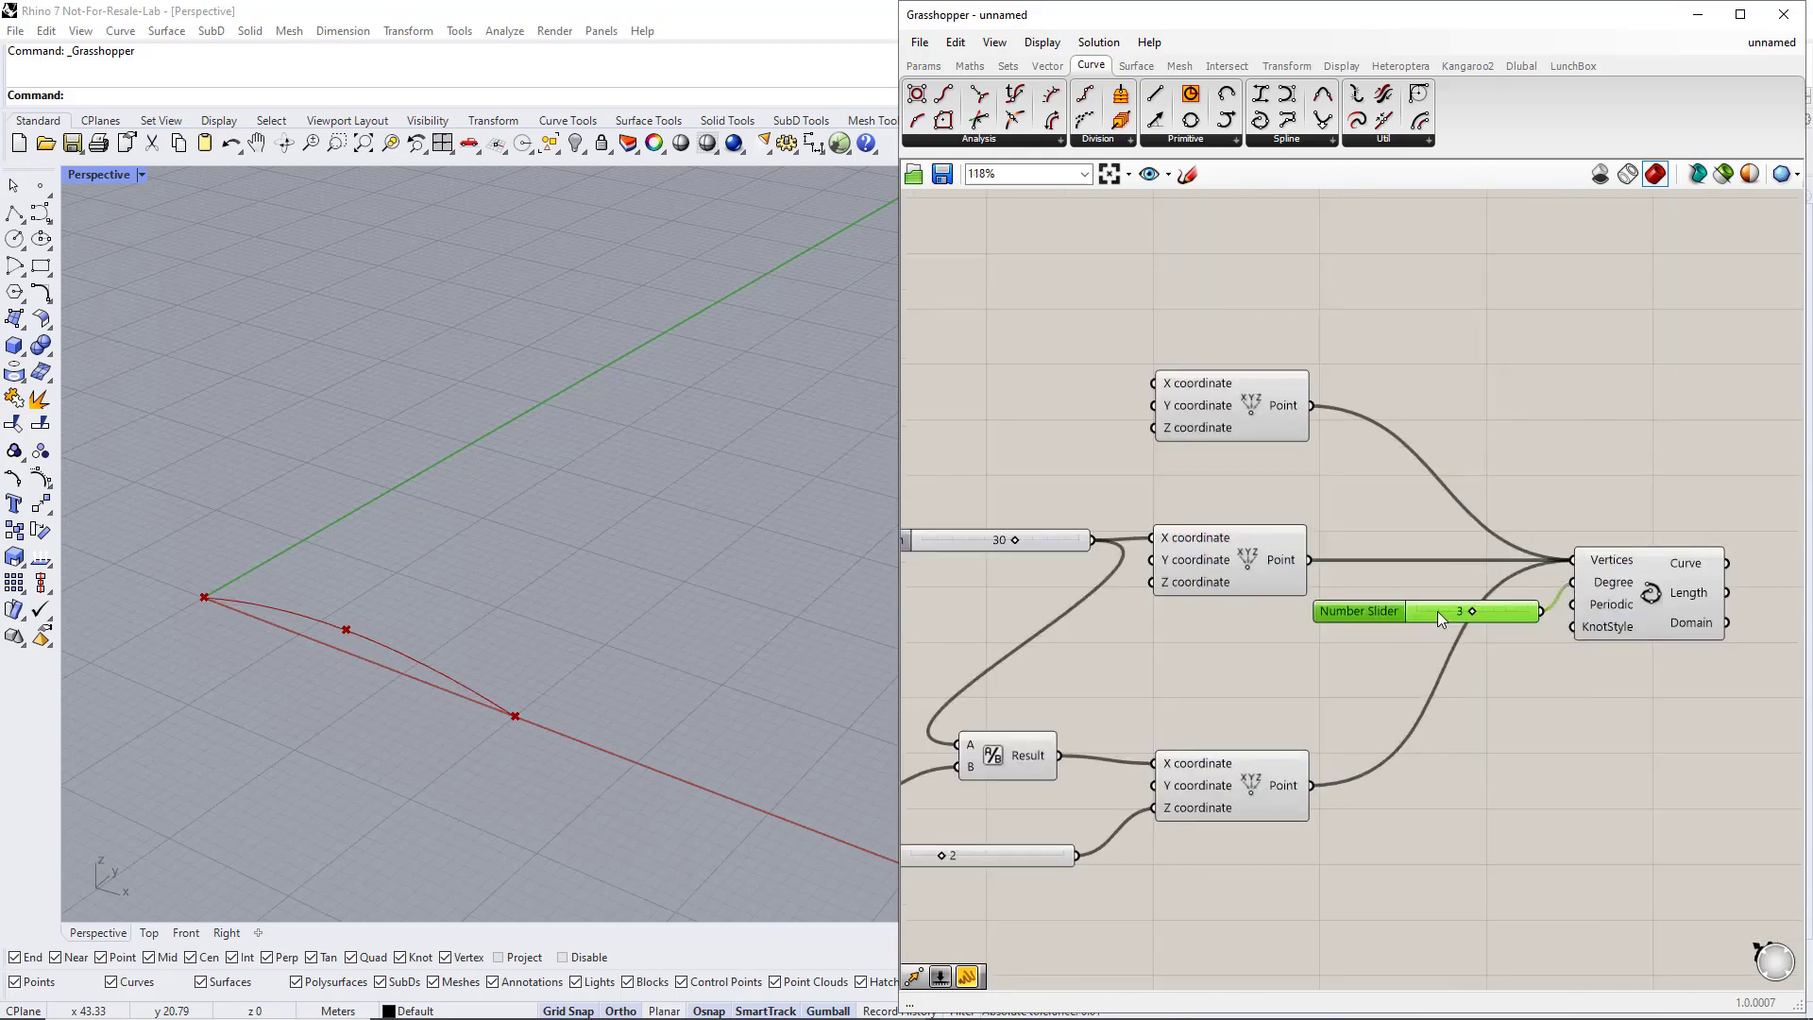
left_click(1618, 599)
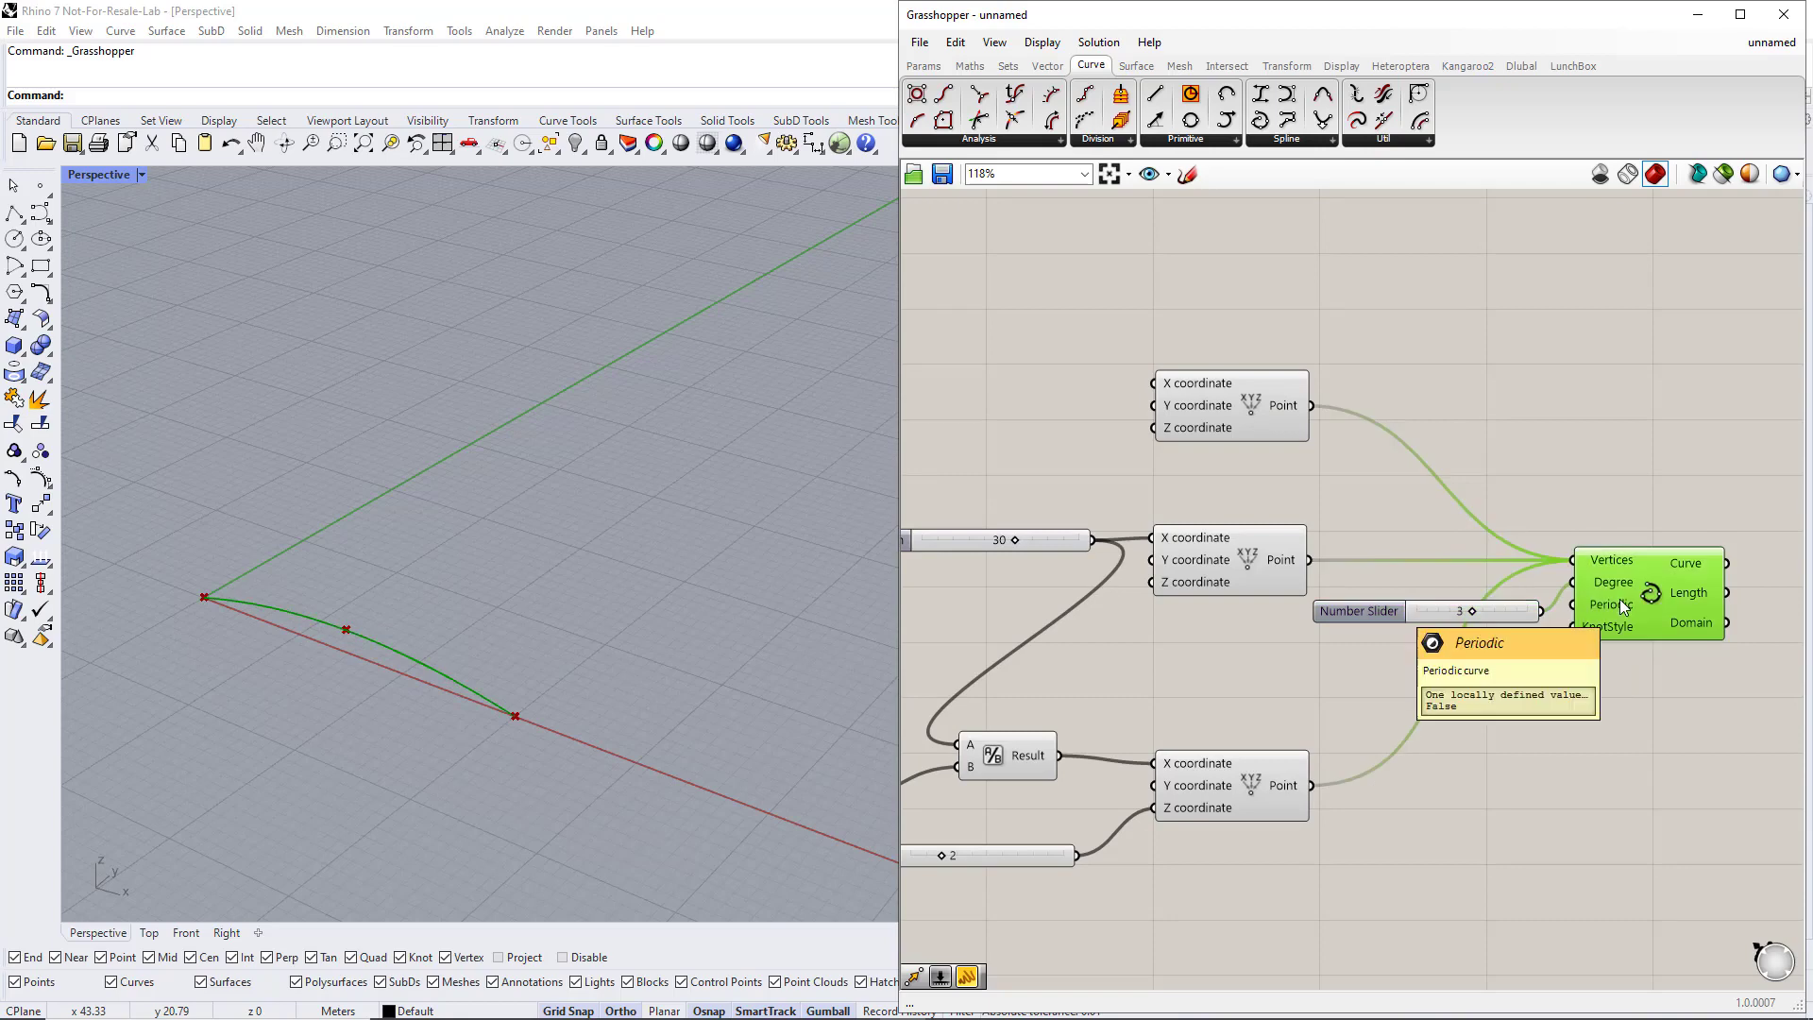
Place a Move component beyond the Interpolate component and wire the Curve output into its Geometry input
scroll(1619, 599, "down", 2)
right_click_drag(1624, 604, 1454, 617)
left_click(1556, 567)
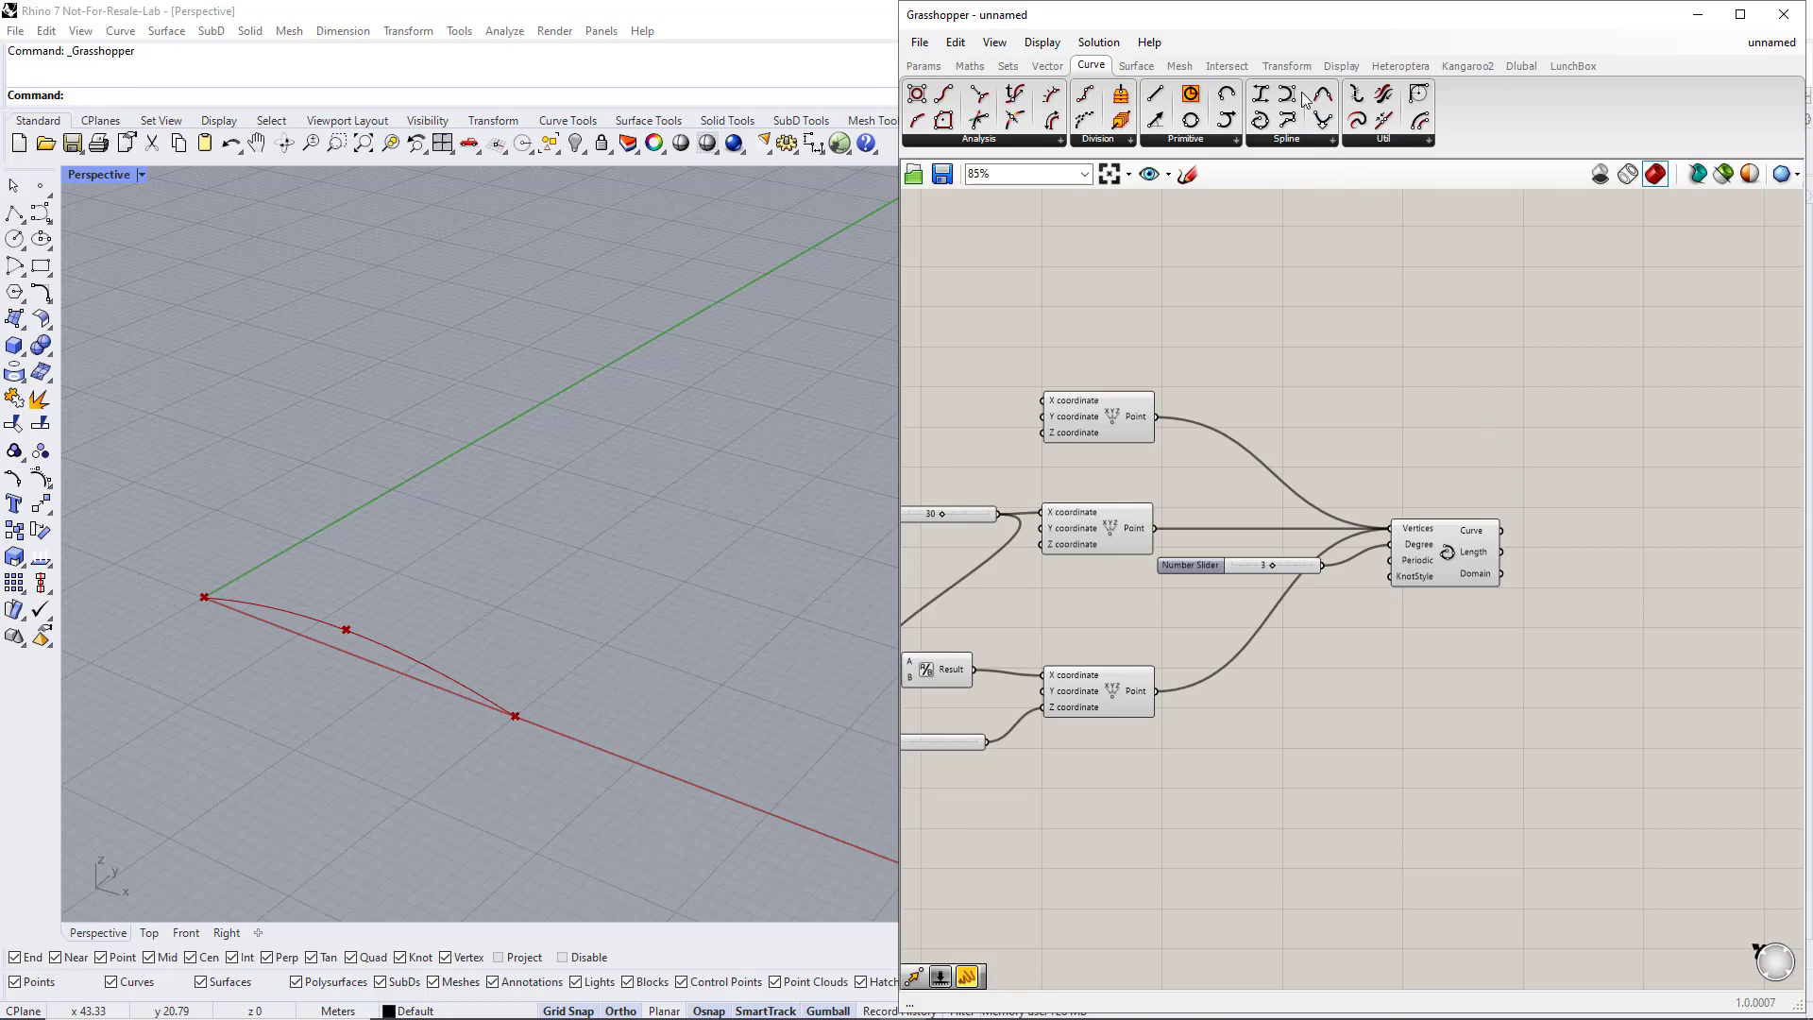
left_click(1287, 65)
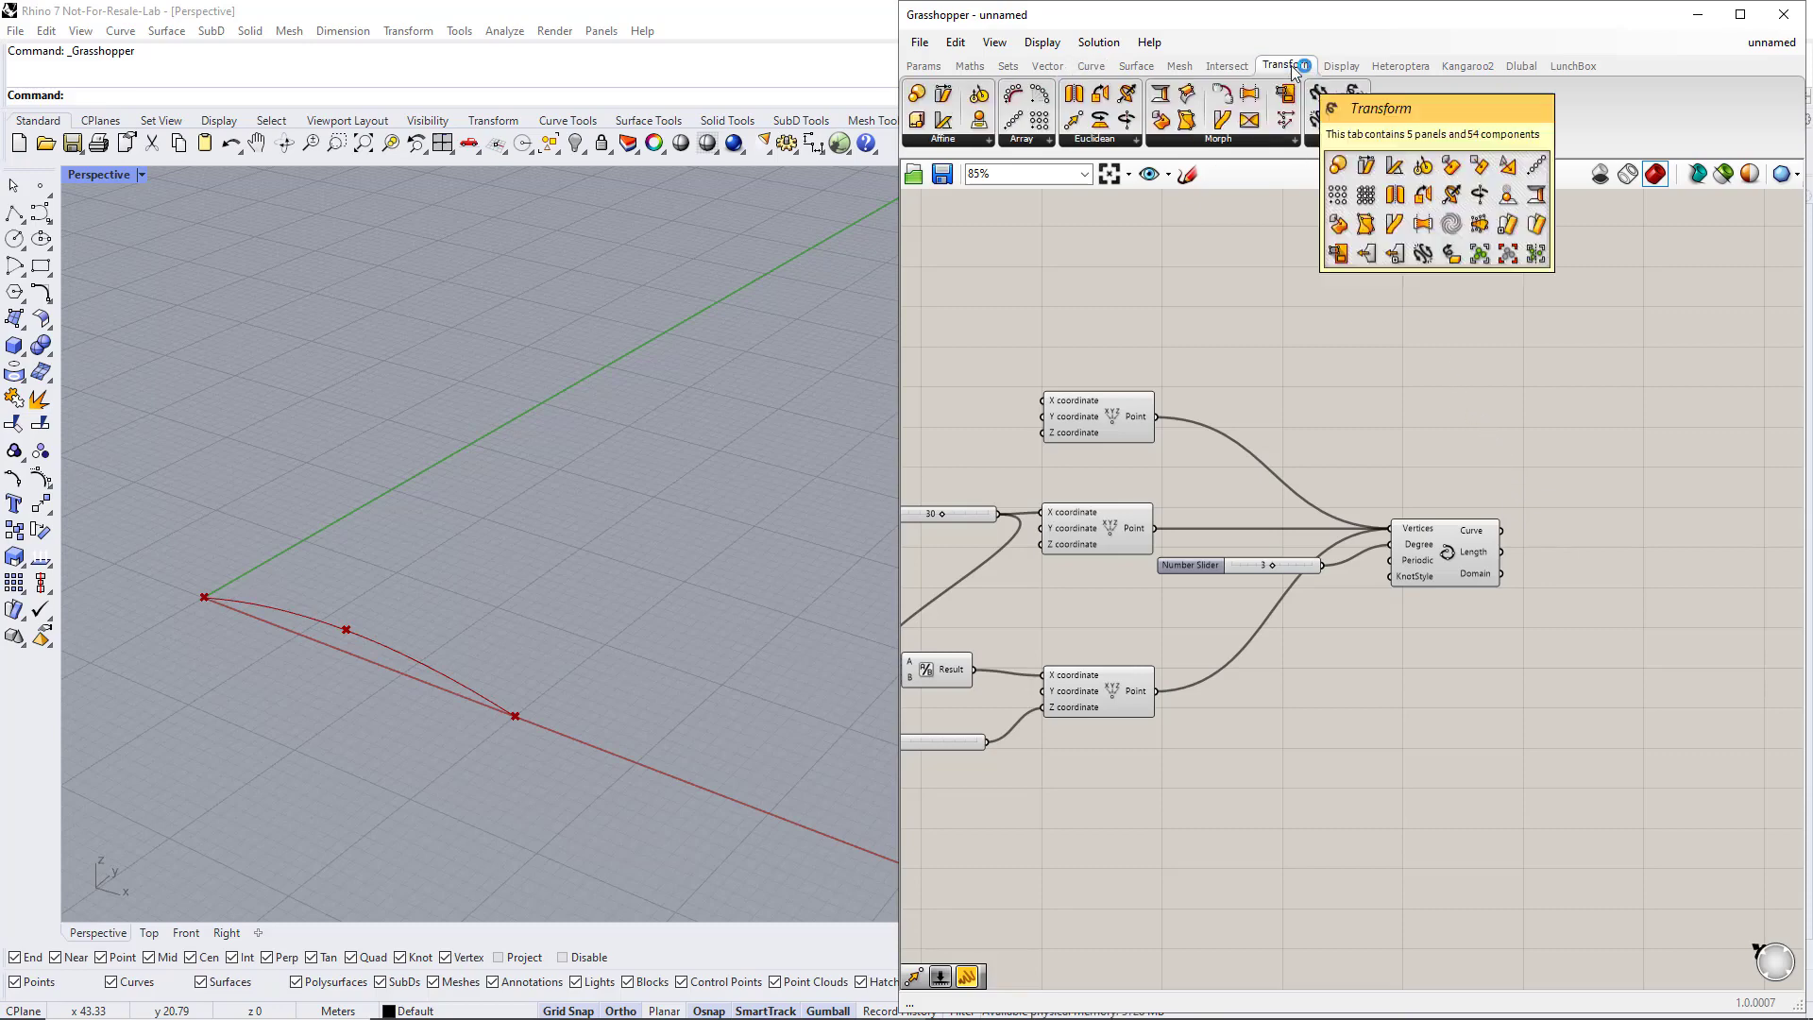
left_click(1116, 141)
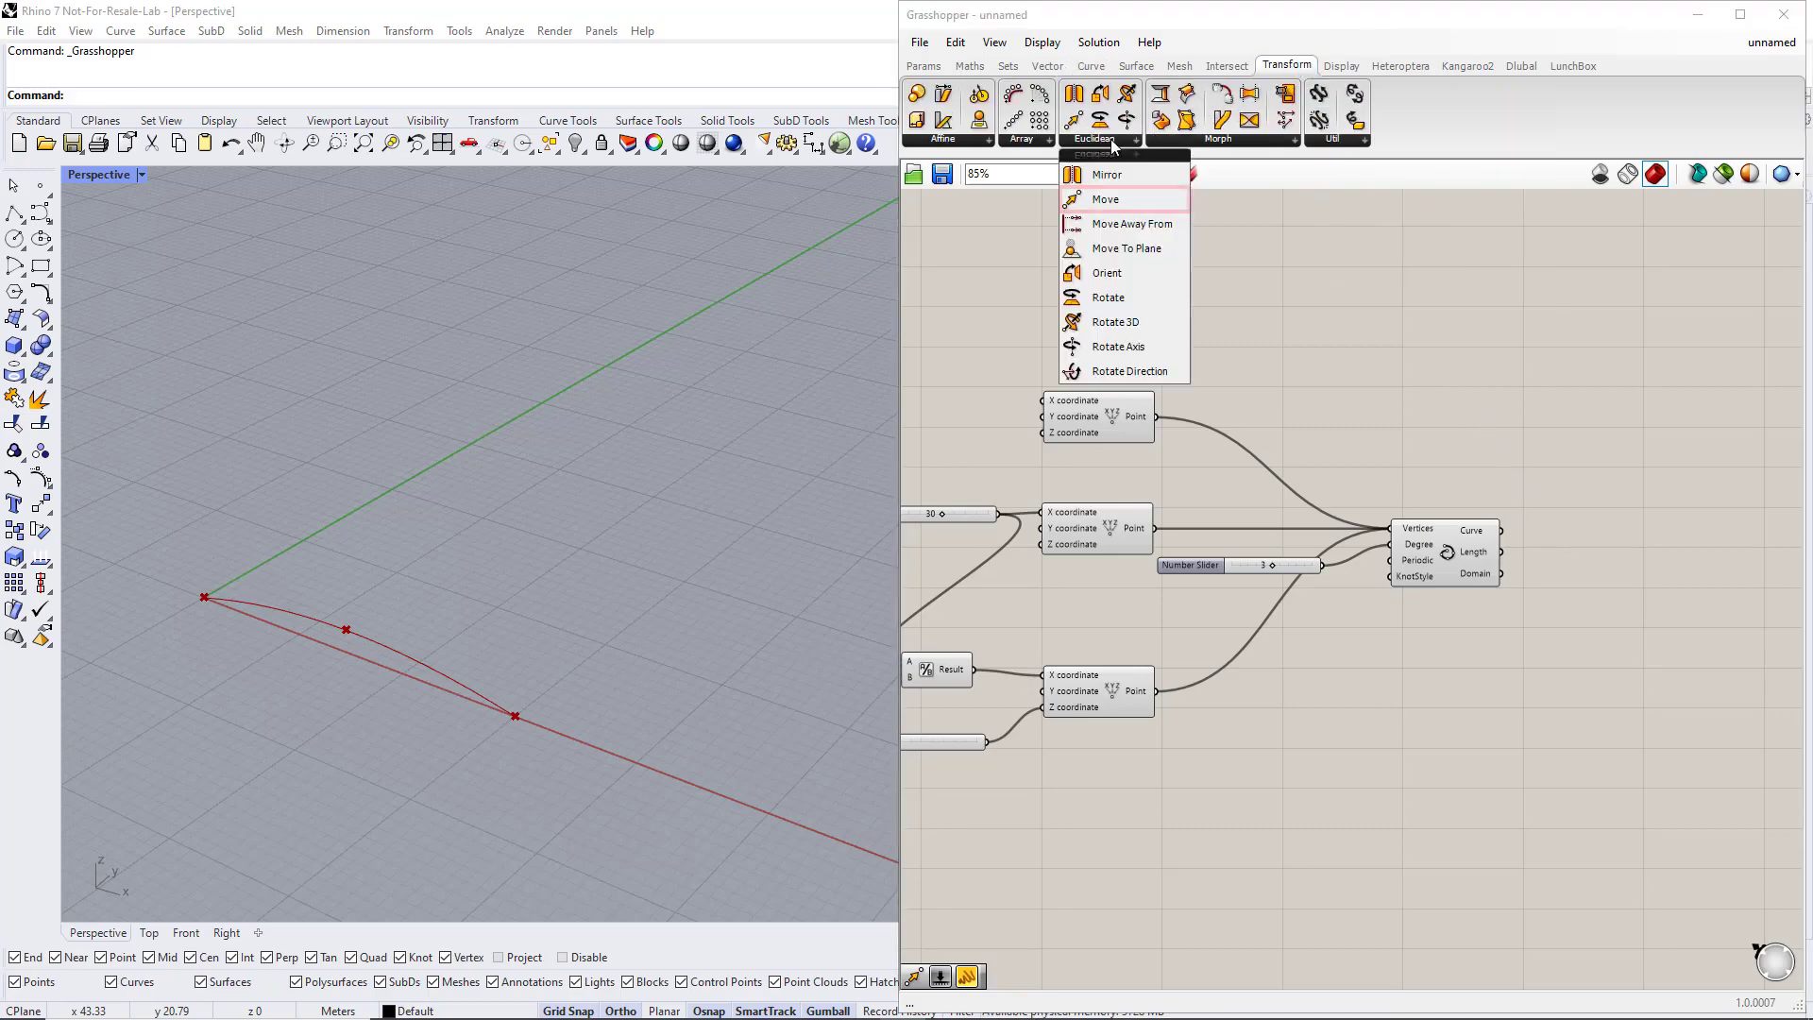
left_click(1109, 199)
left_click(1654, 542)
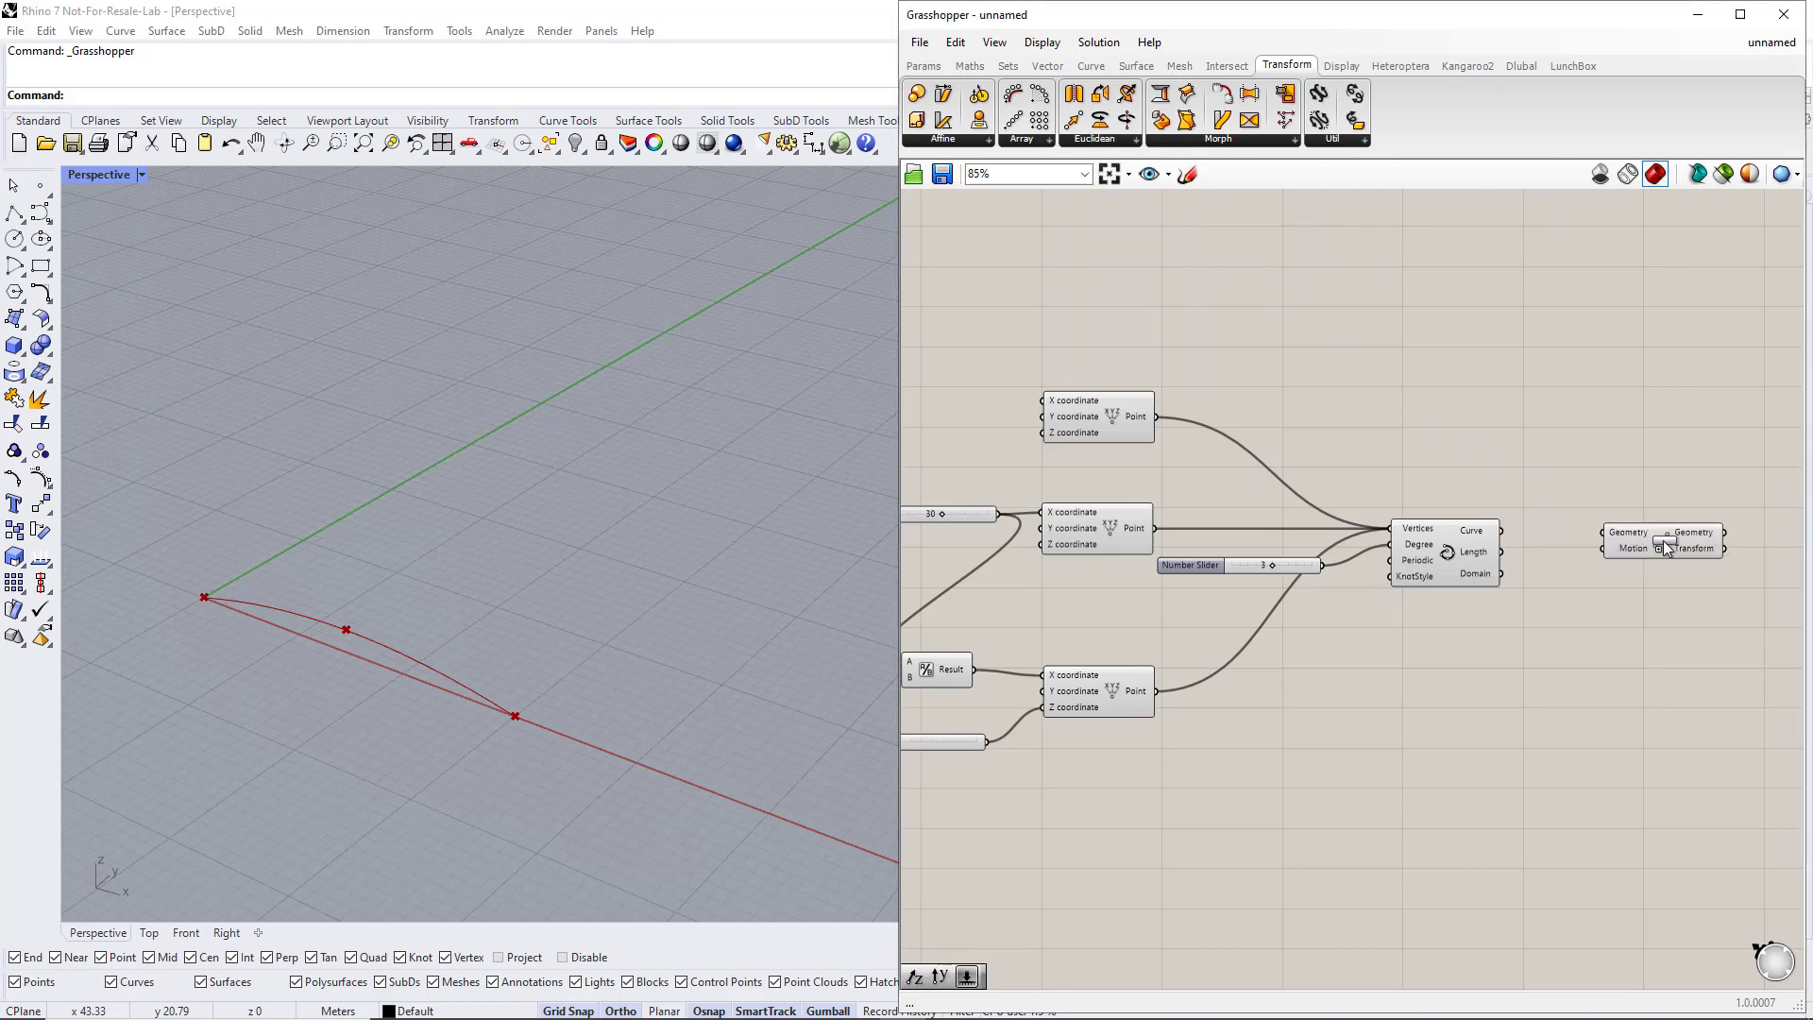
left_click_drag(1503, 531, 1596, 531)
Place a Unit Y vector below the curve components and wire it into the Move component's Motion input
left_click(1047, 66)
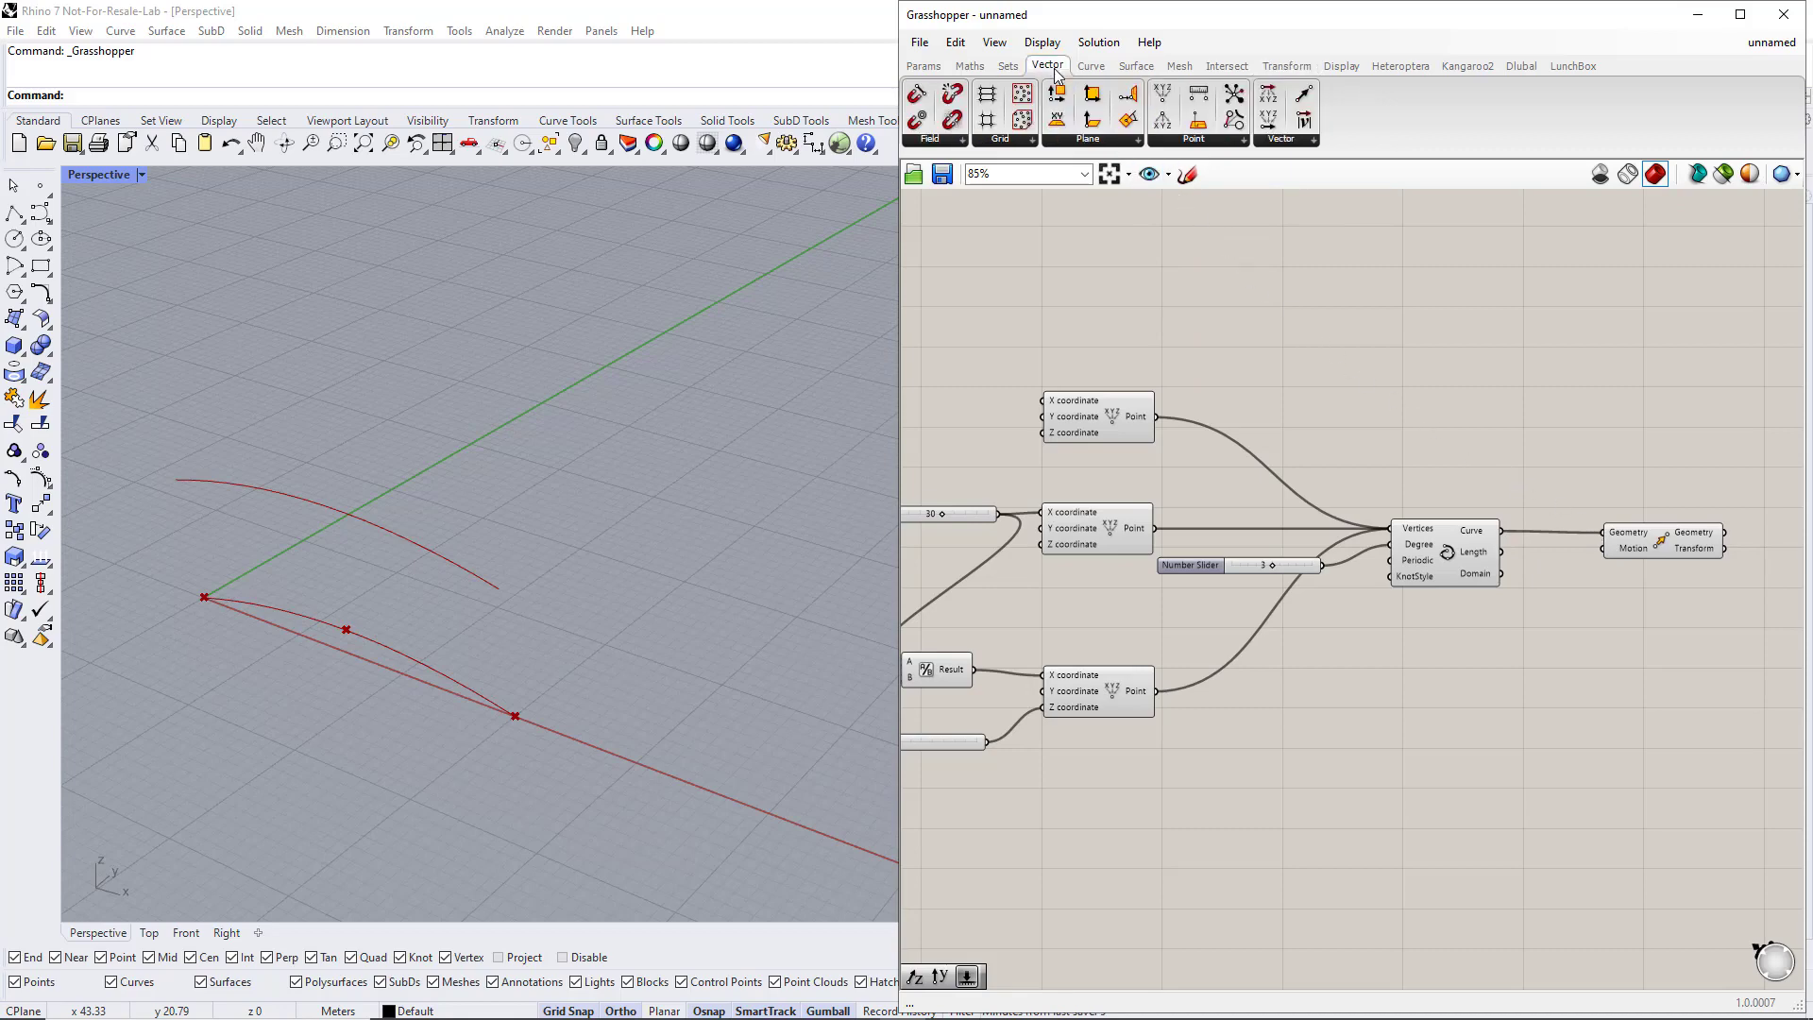
left_click(1282, 140)
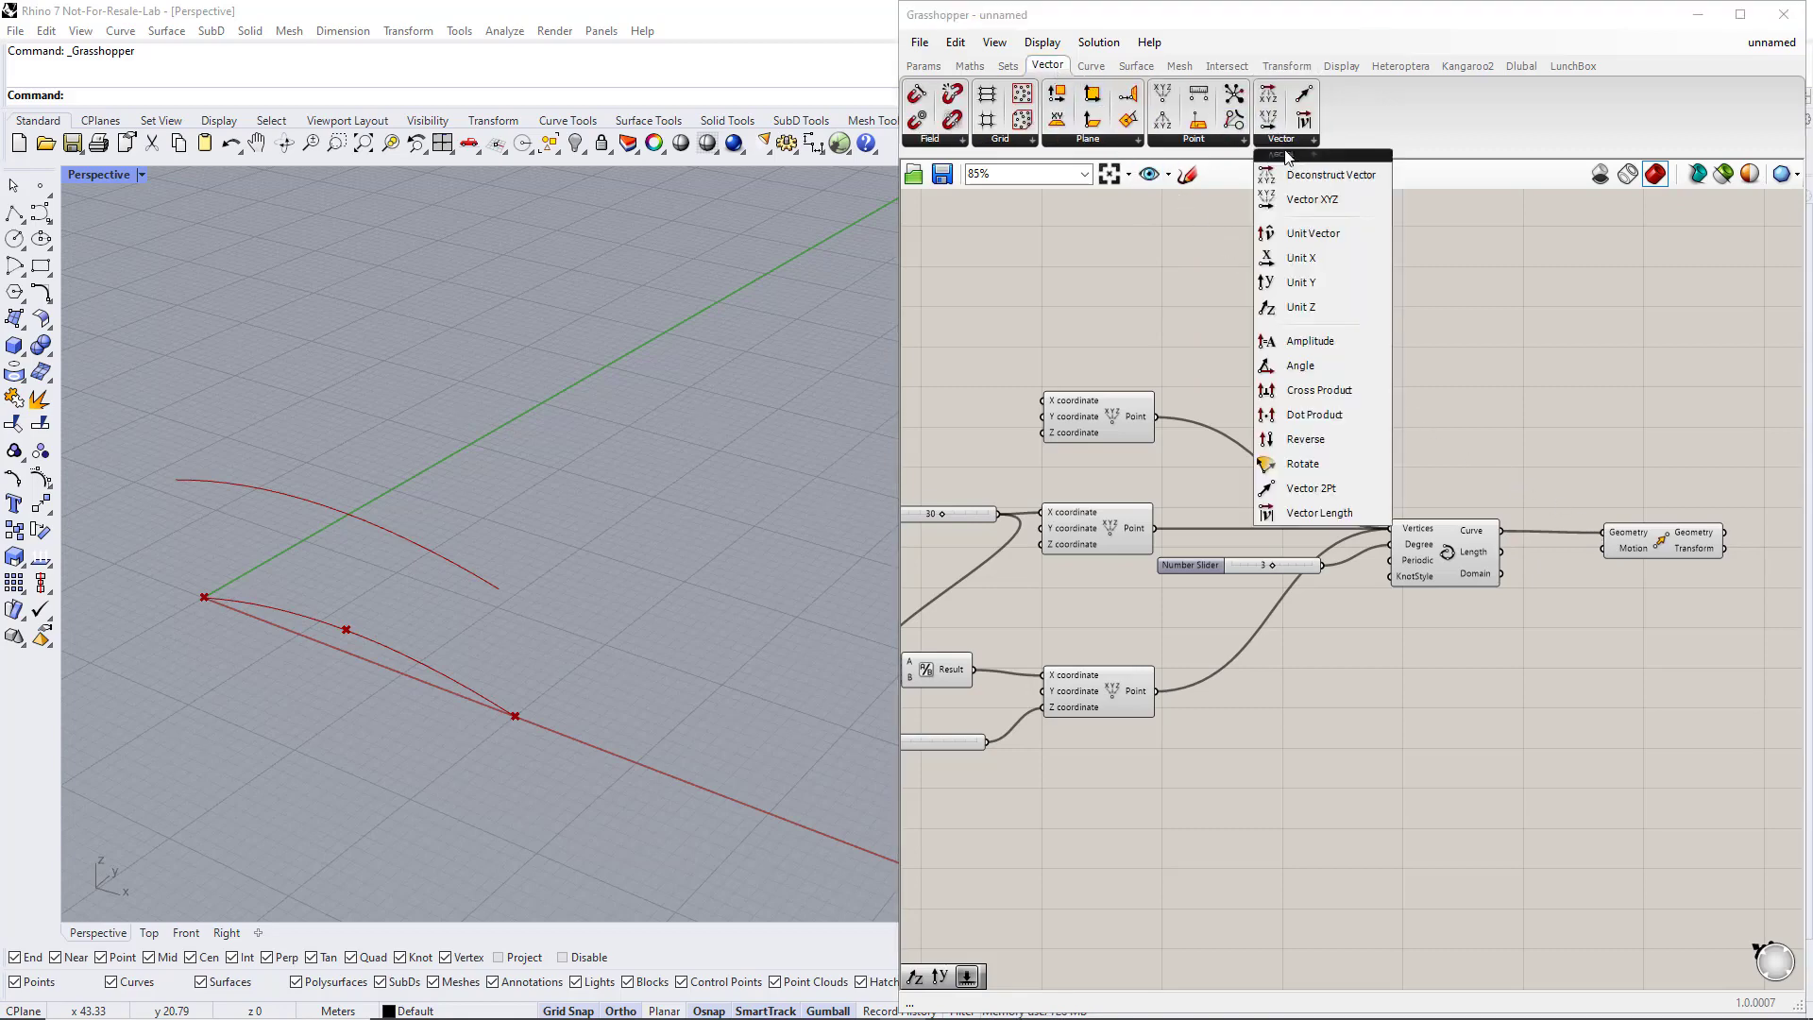
left_click(1304, 282)
left_click(1528, 671)
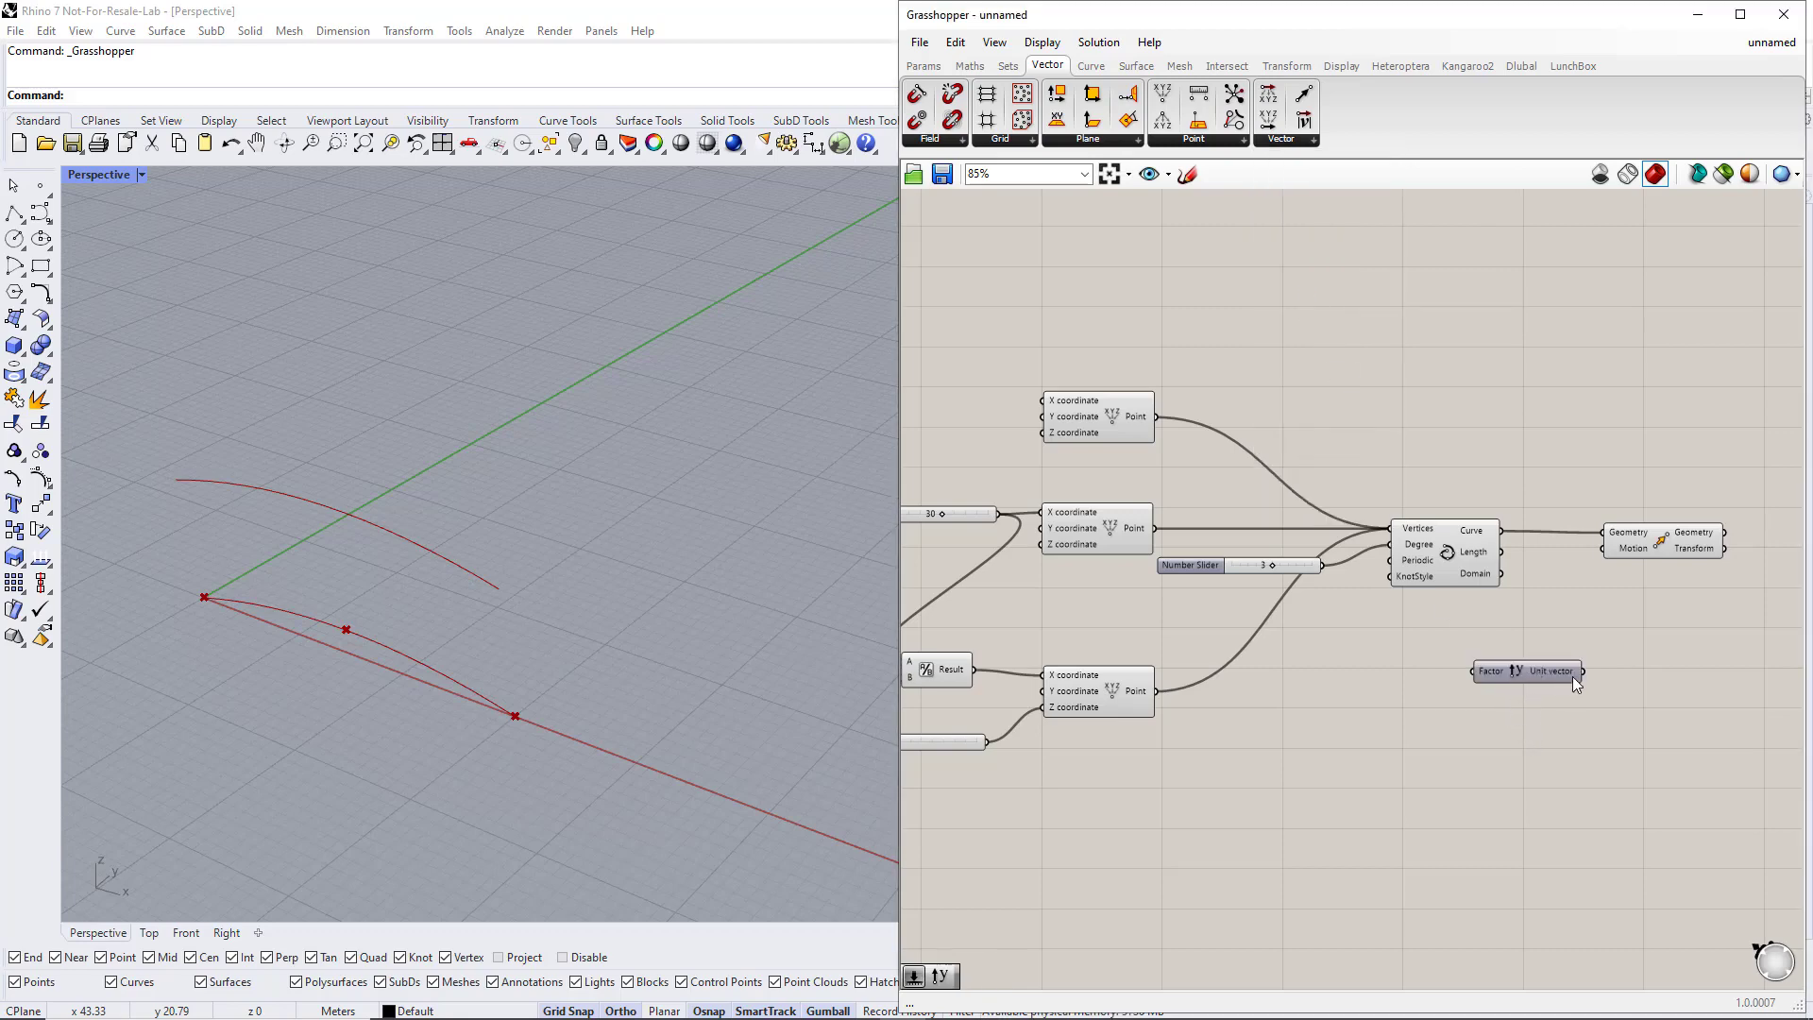
left_click_drag(1598, 576, 1604, 548)
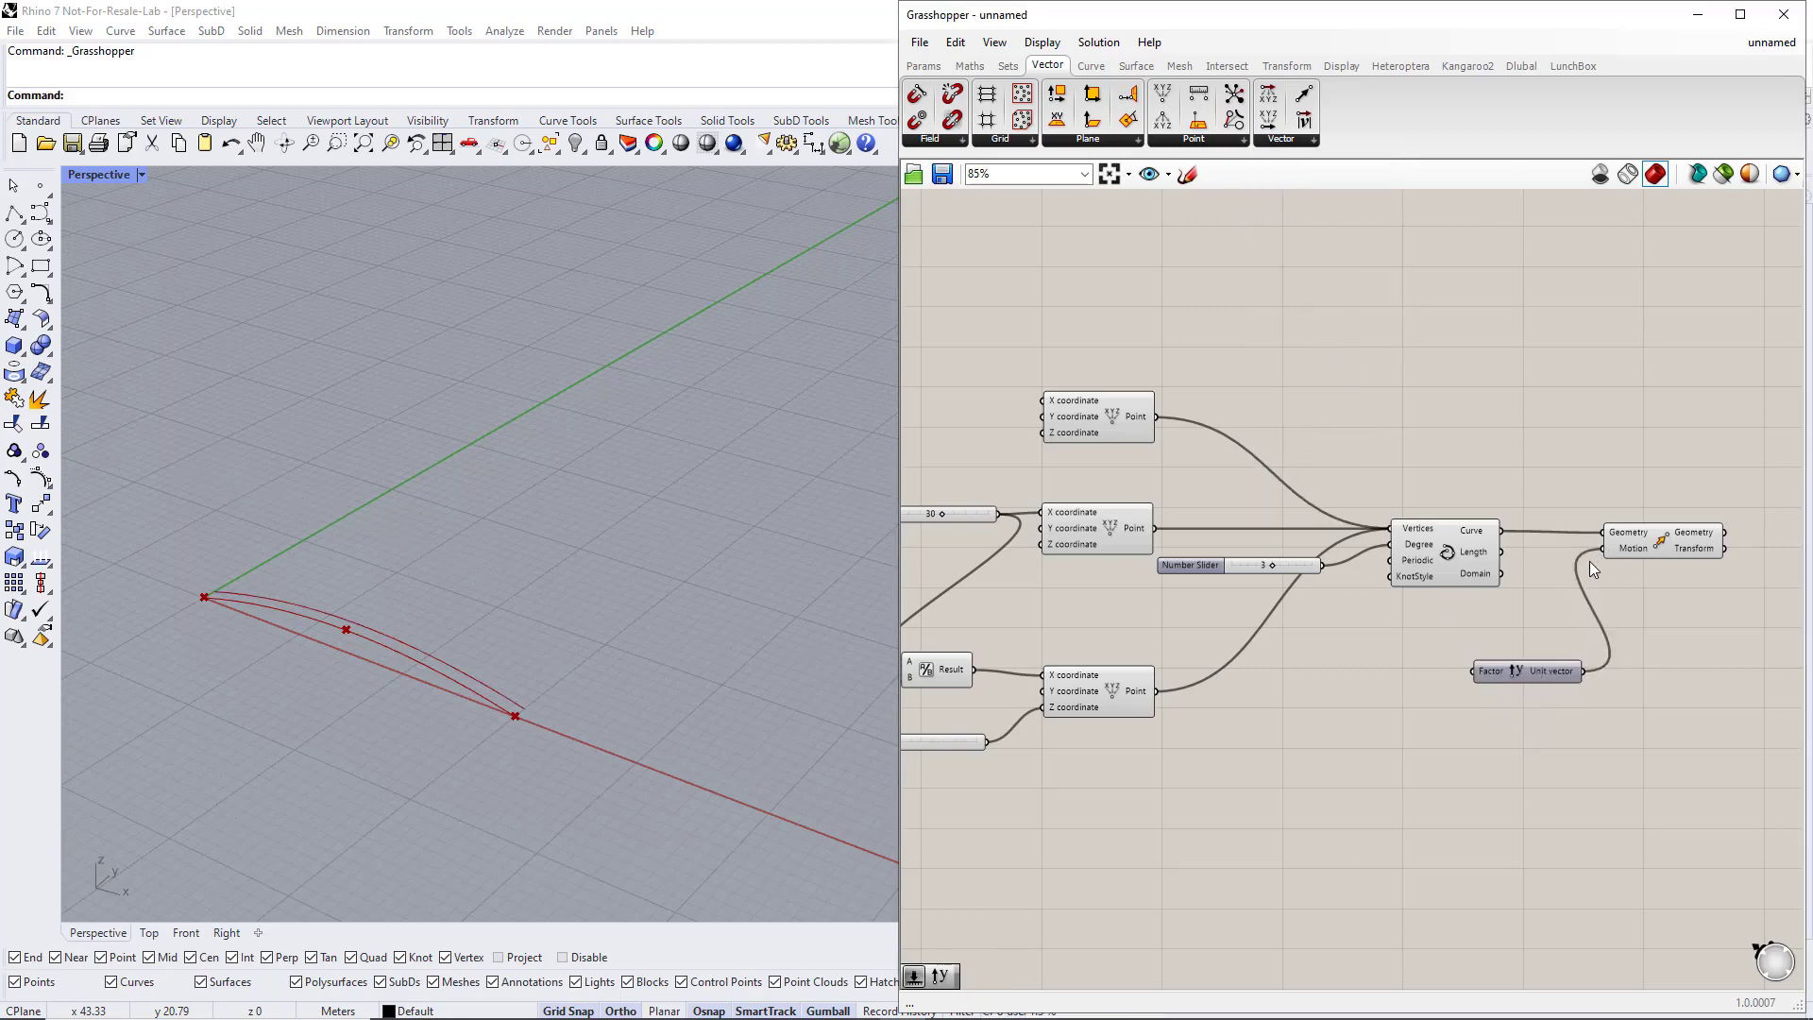
Create a number slider ranging from 1 to 100 and wire it to the Unit Y vector's Factor input
double_click(1345, 674)
type("1..100")
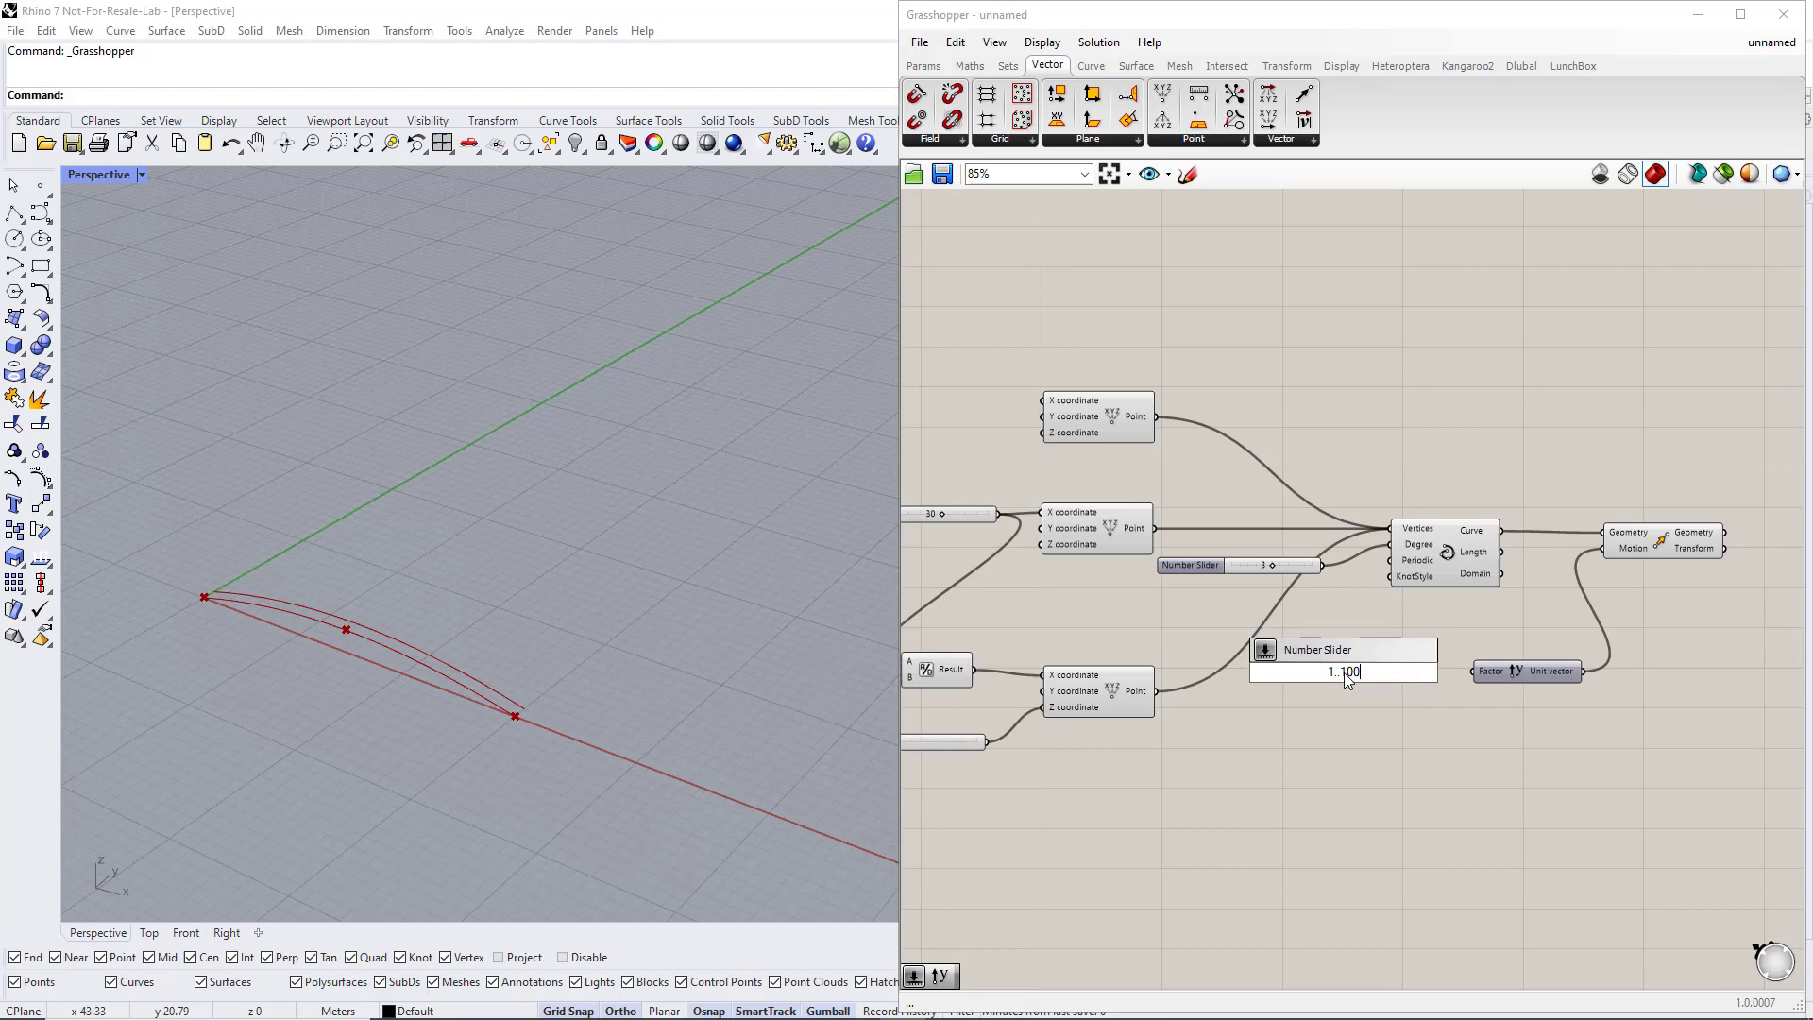
key("Return")
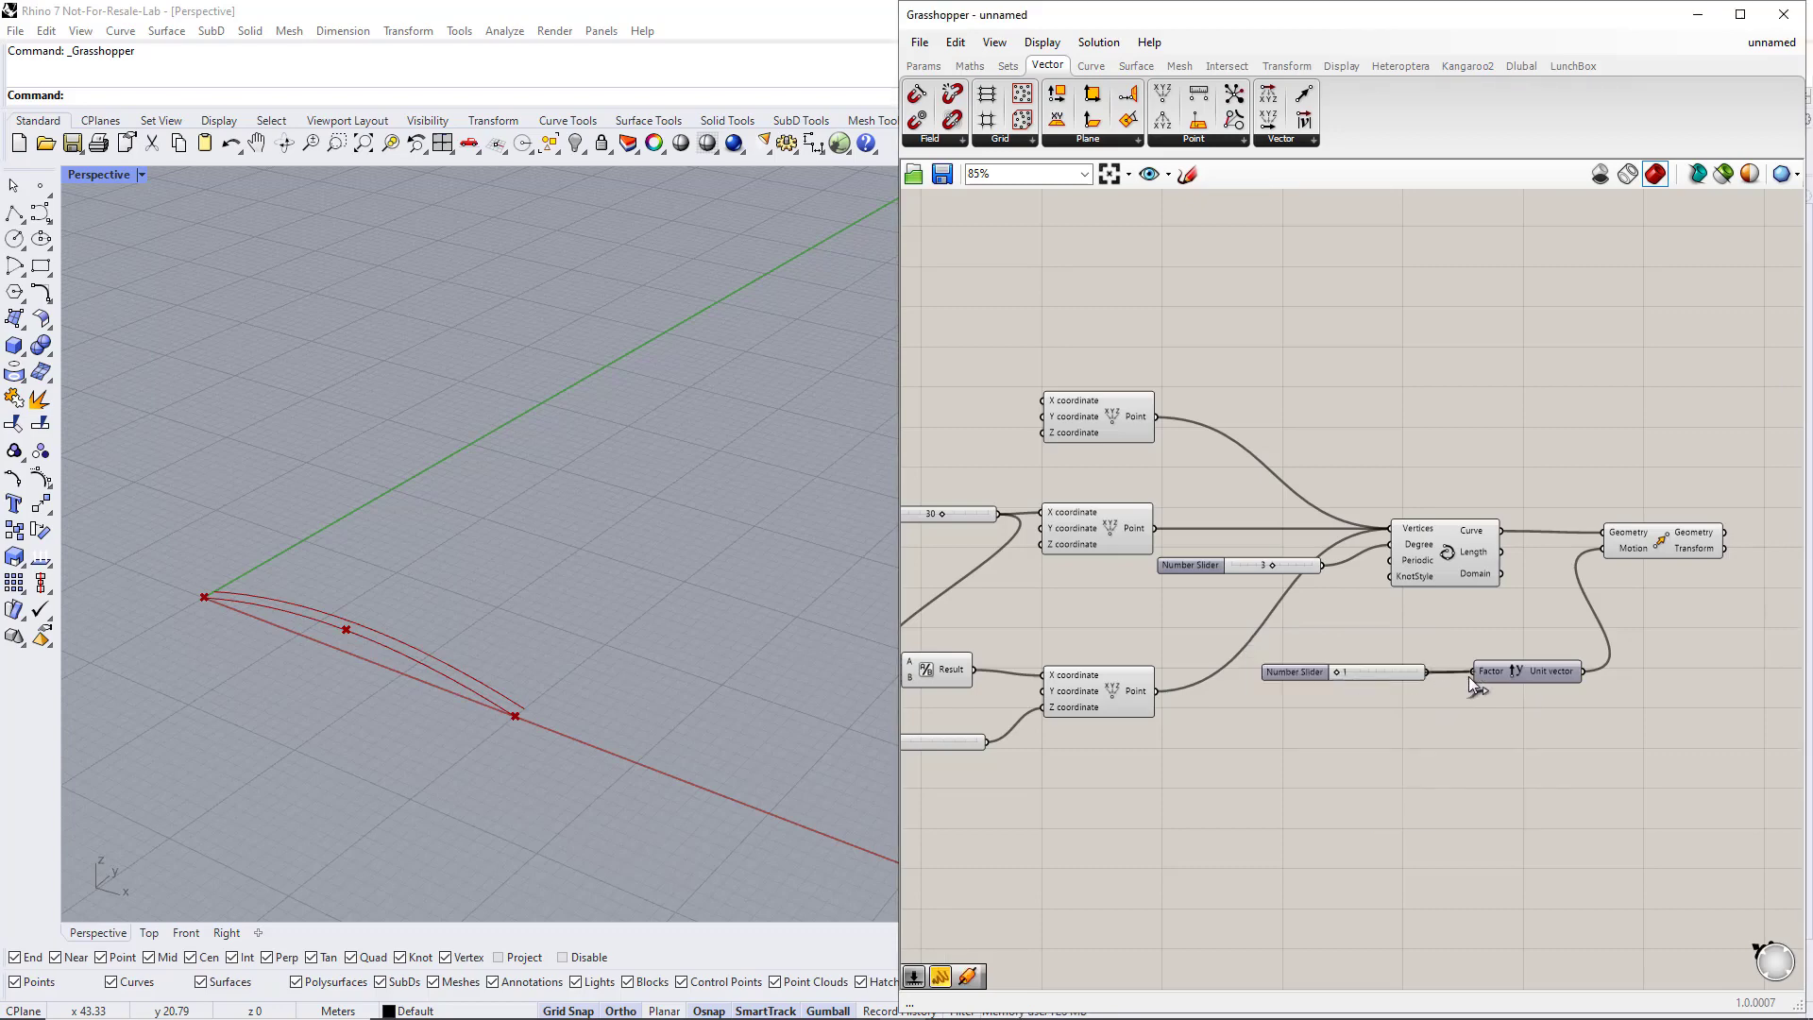
Rename the Unit Y factor's slider as Length and set it to 34
right_click(1303, 670)
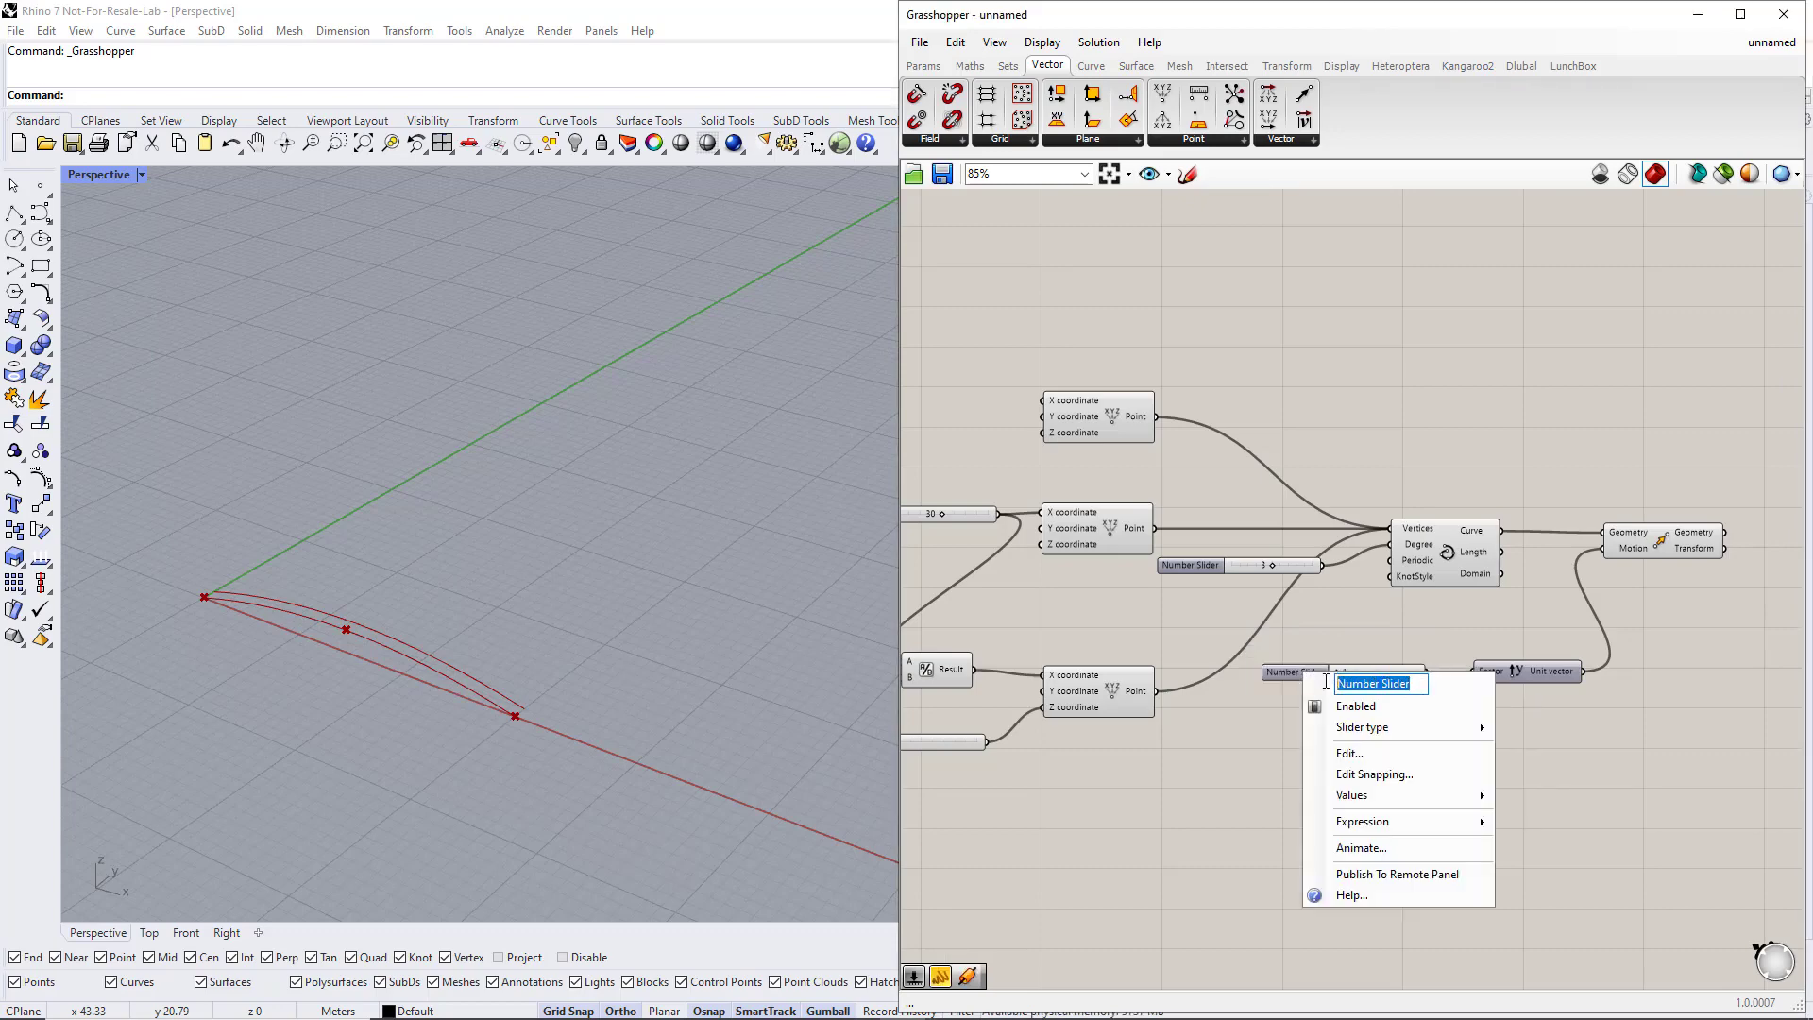
type("Length")
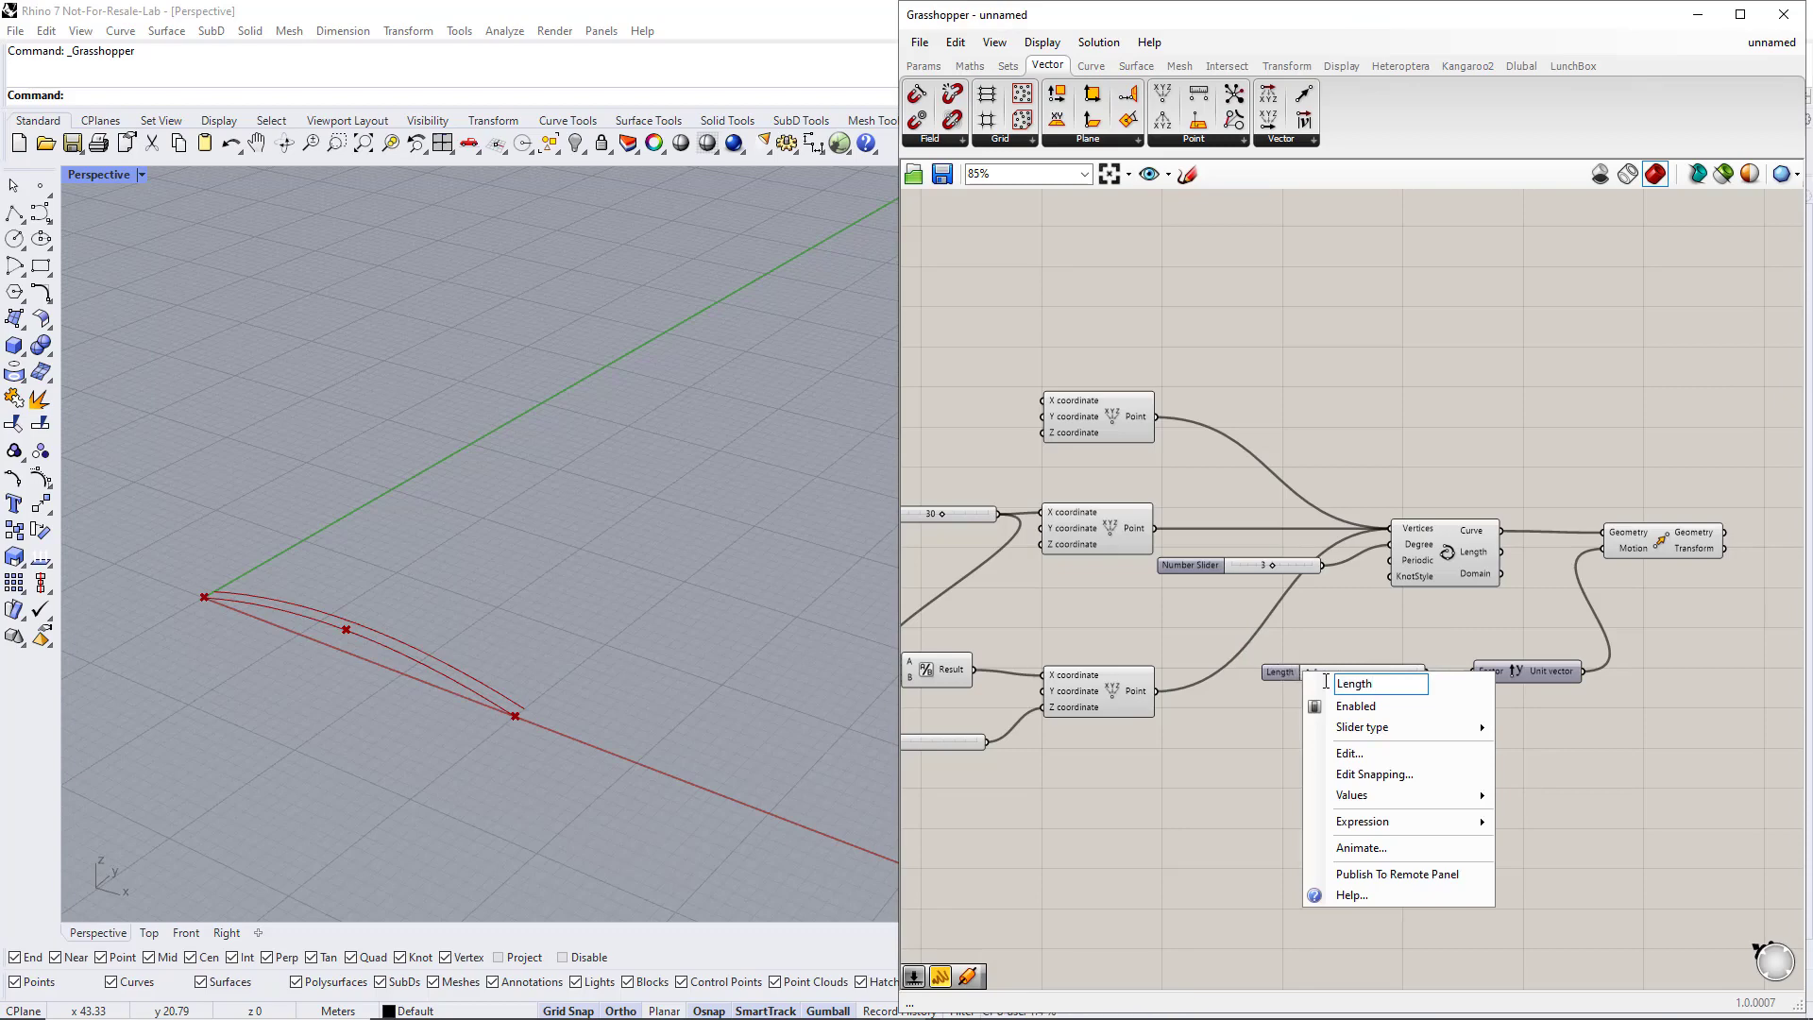
key("Return")
mouse_move(1313, 672)
left_mouse_down()
mouse_move(1363, 672)
mouse_move(1341, 679)
left_mouse_up()
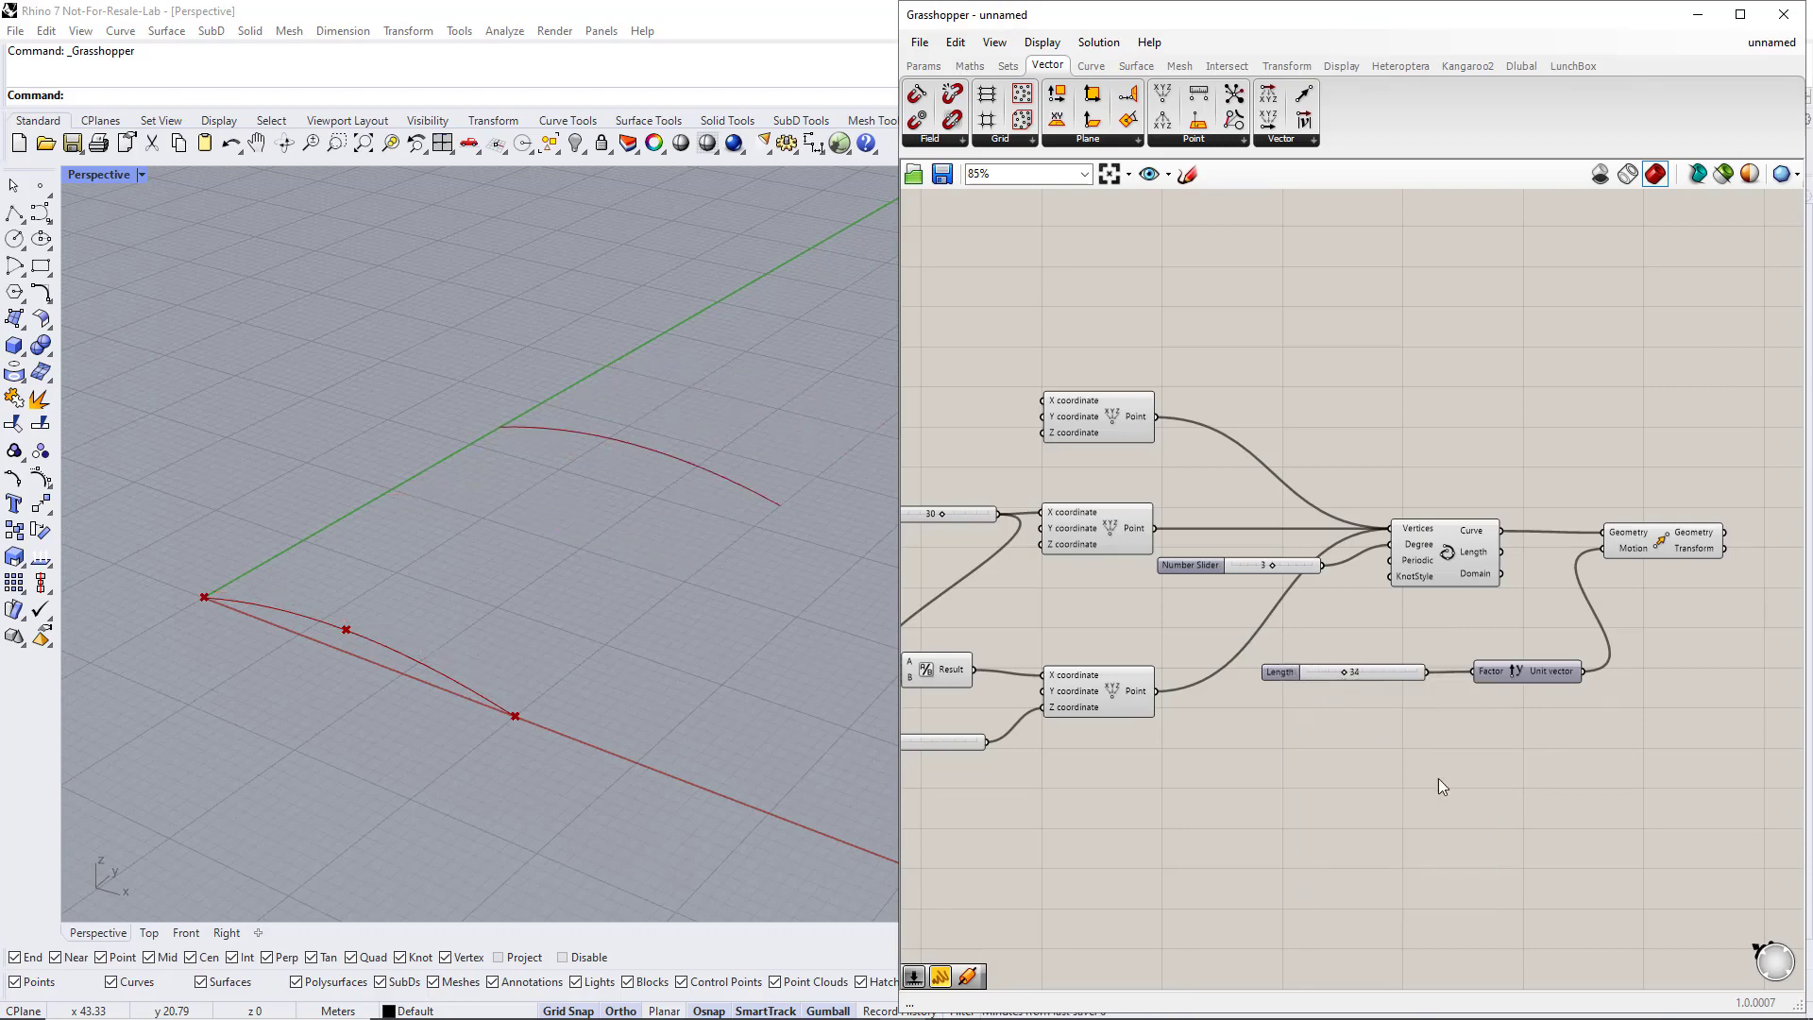
Place a Loft component beyond the Move component, slightly above it
right_click_drag(1674, 739, 1345, 735)
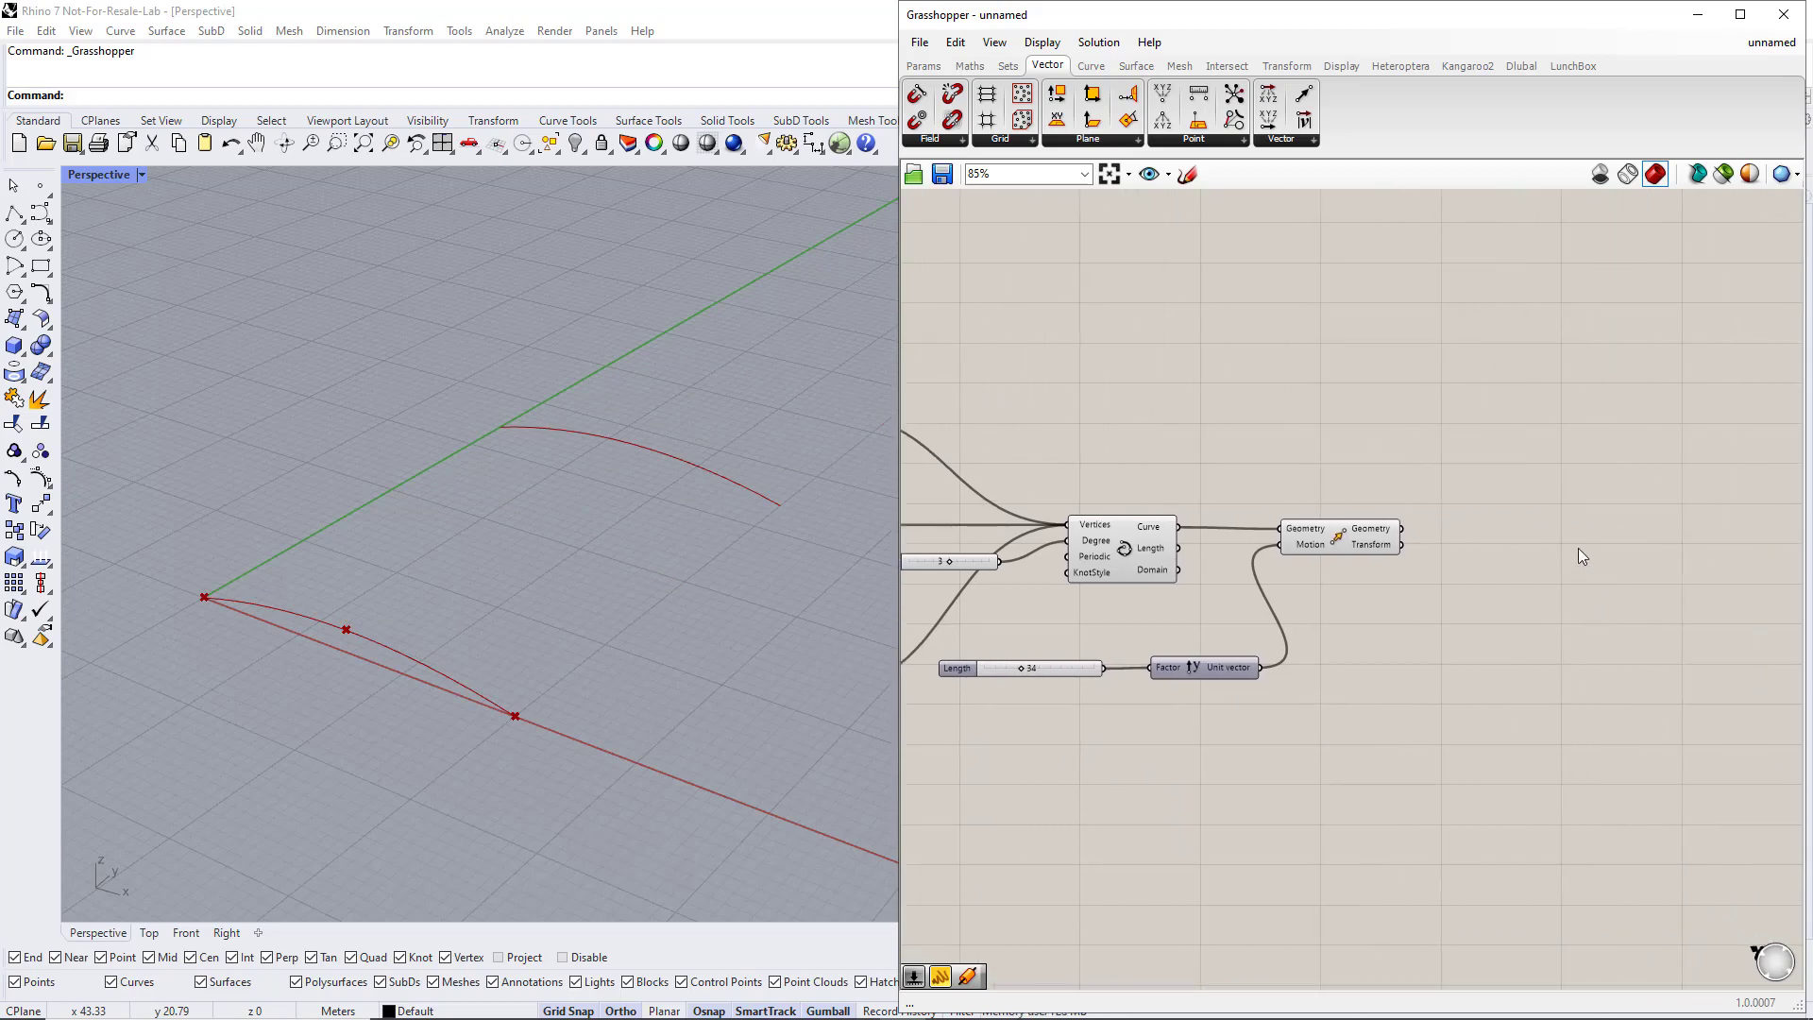
left_click(1137, 65)
left_click(1128, 140)
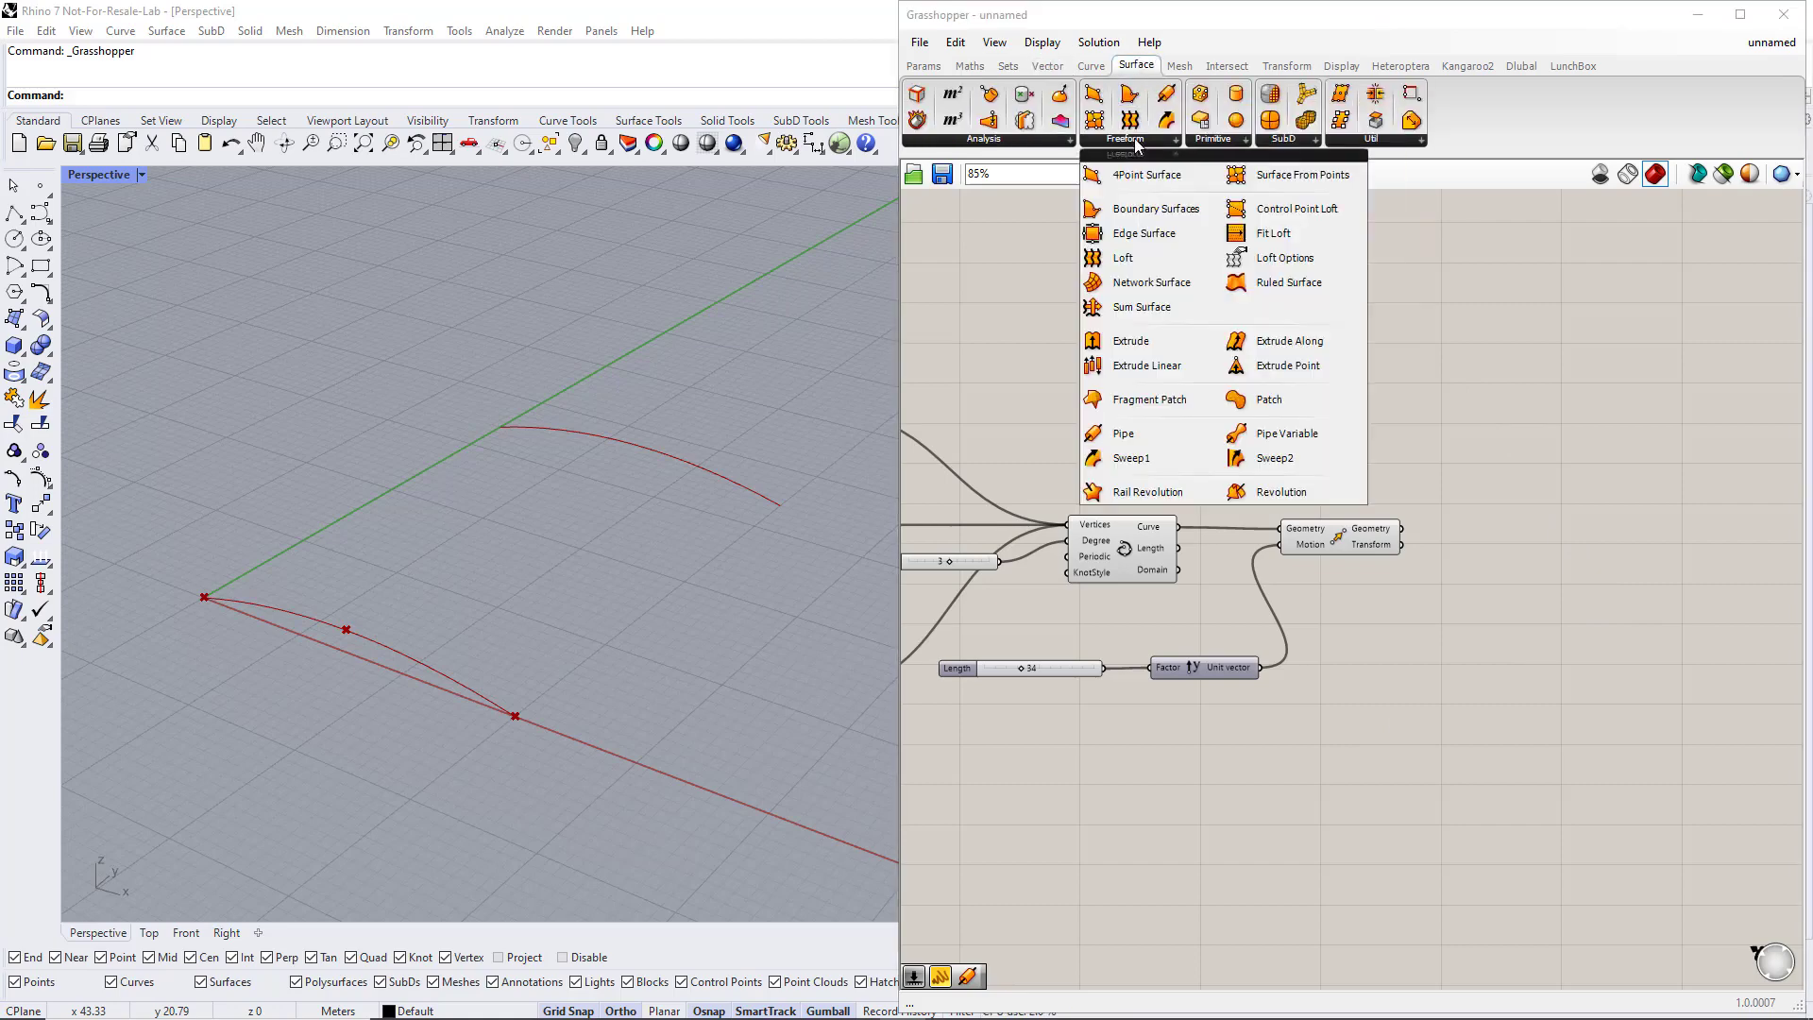
left_click(1136, 259)
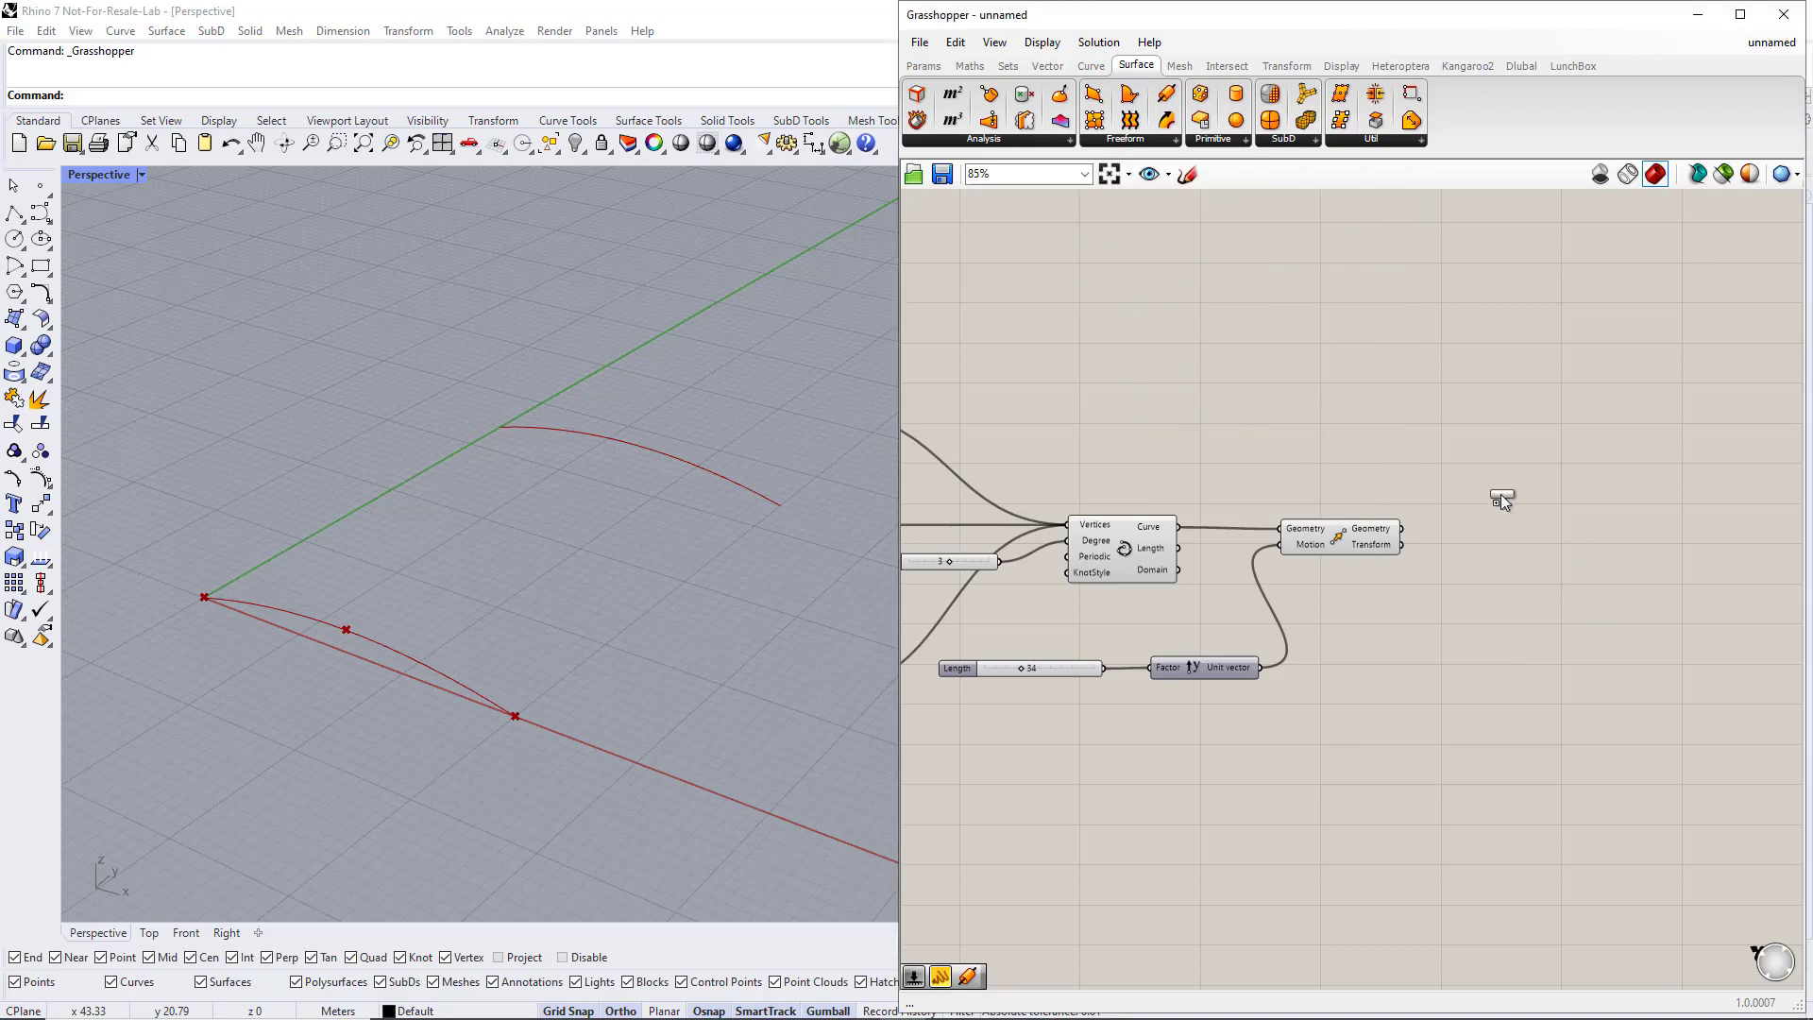
left_click(1566, 499)
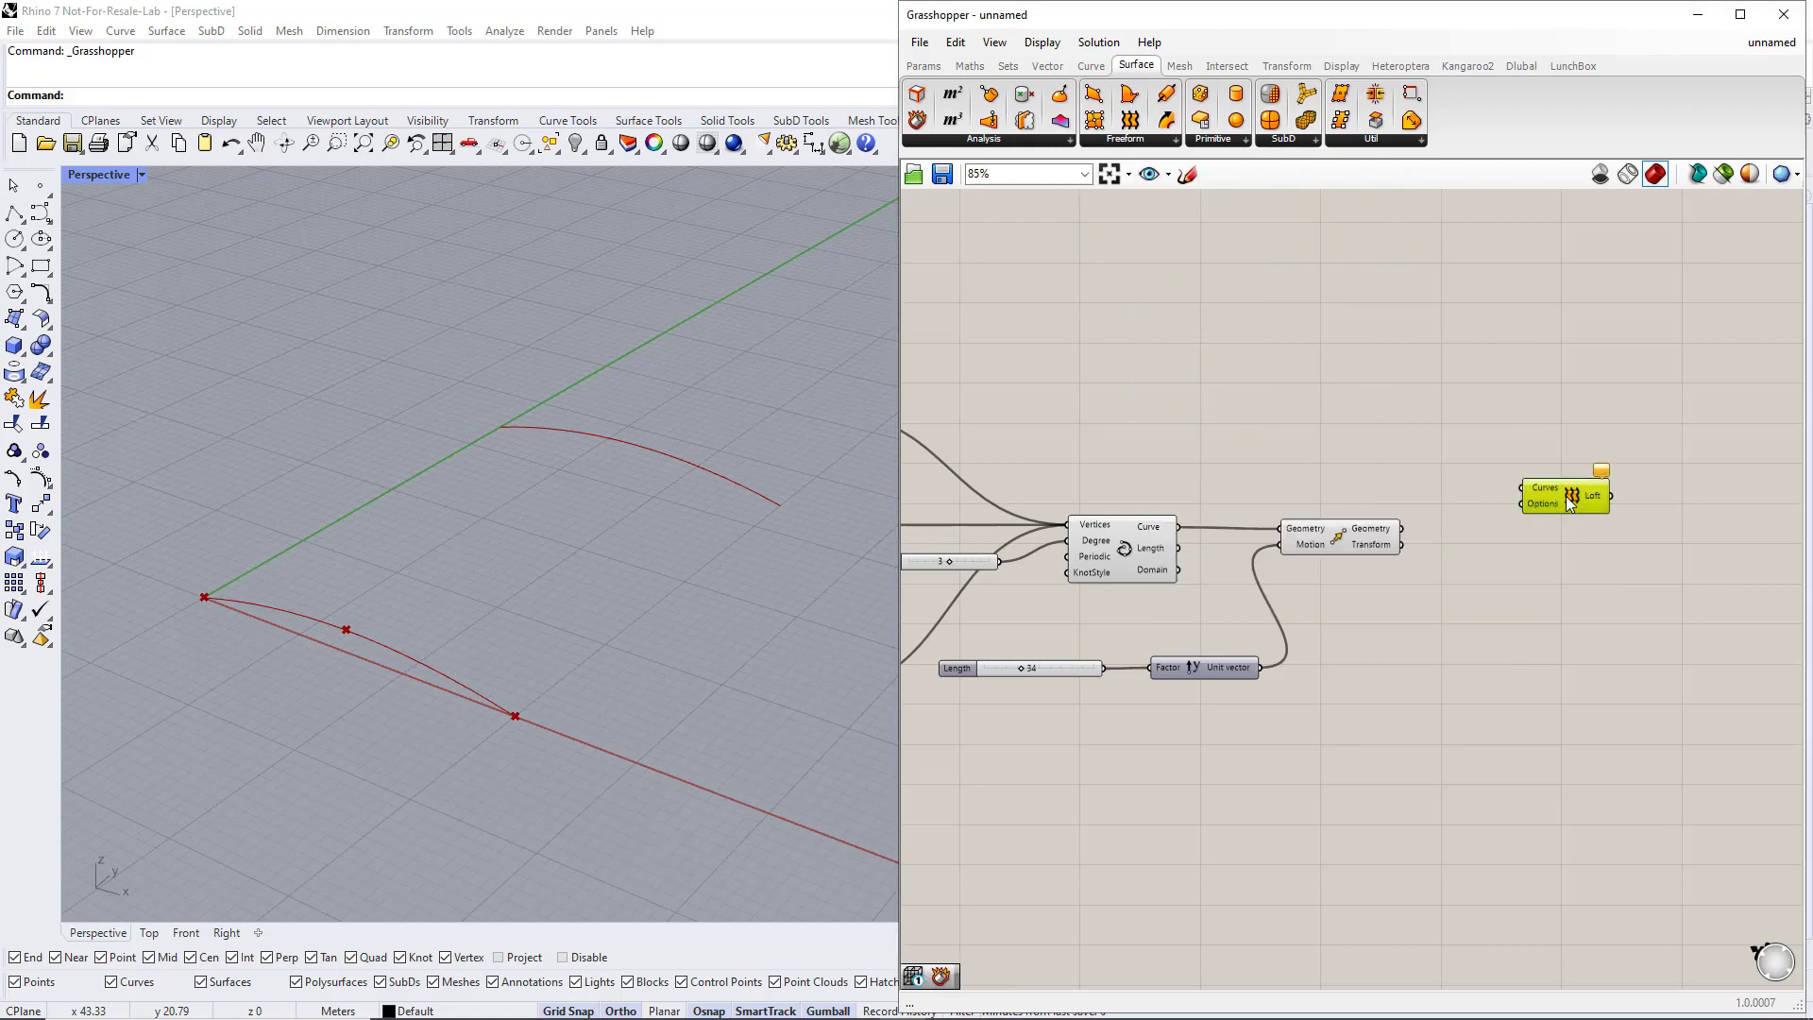
Shift the Move component lower, and wire the original curve plus the moved geometry into the Loft's Curves input
left_click_drag(1359, 546, 1376, 586)
left_click(1379, 535)
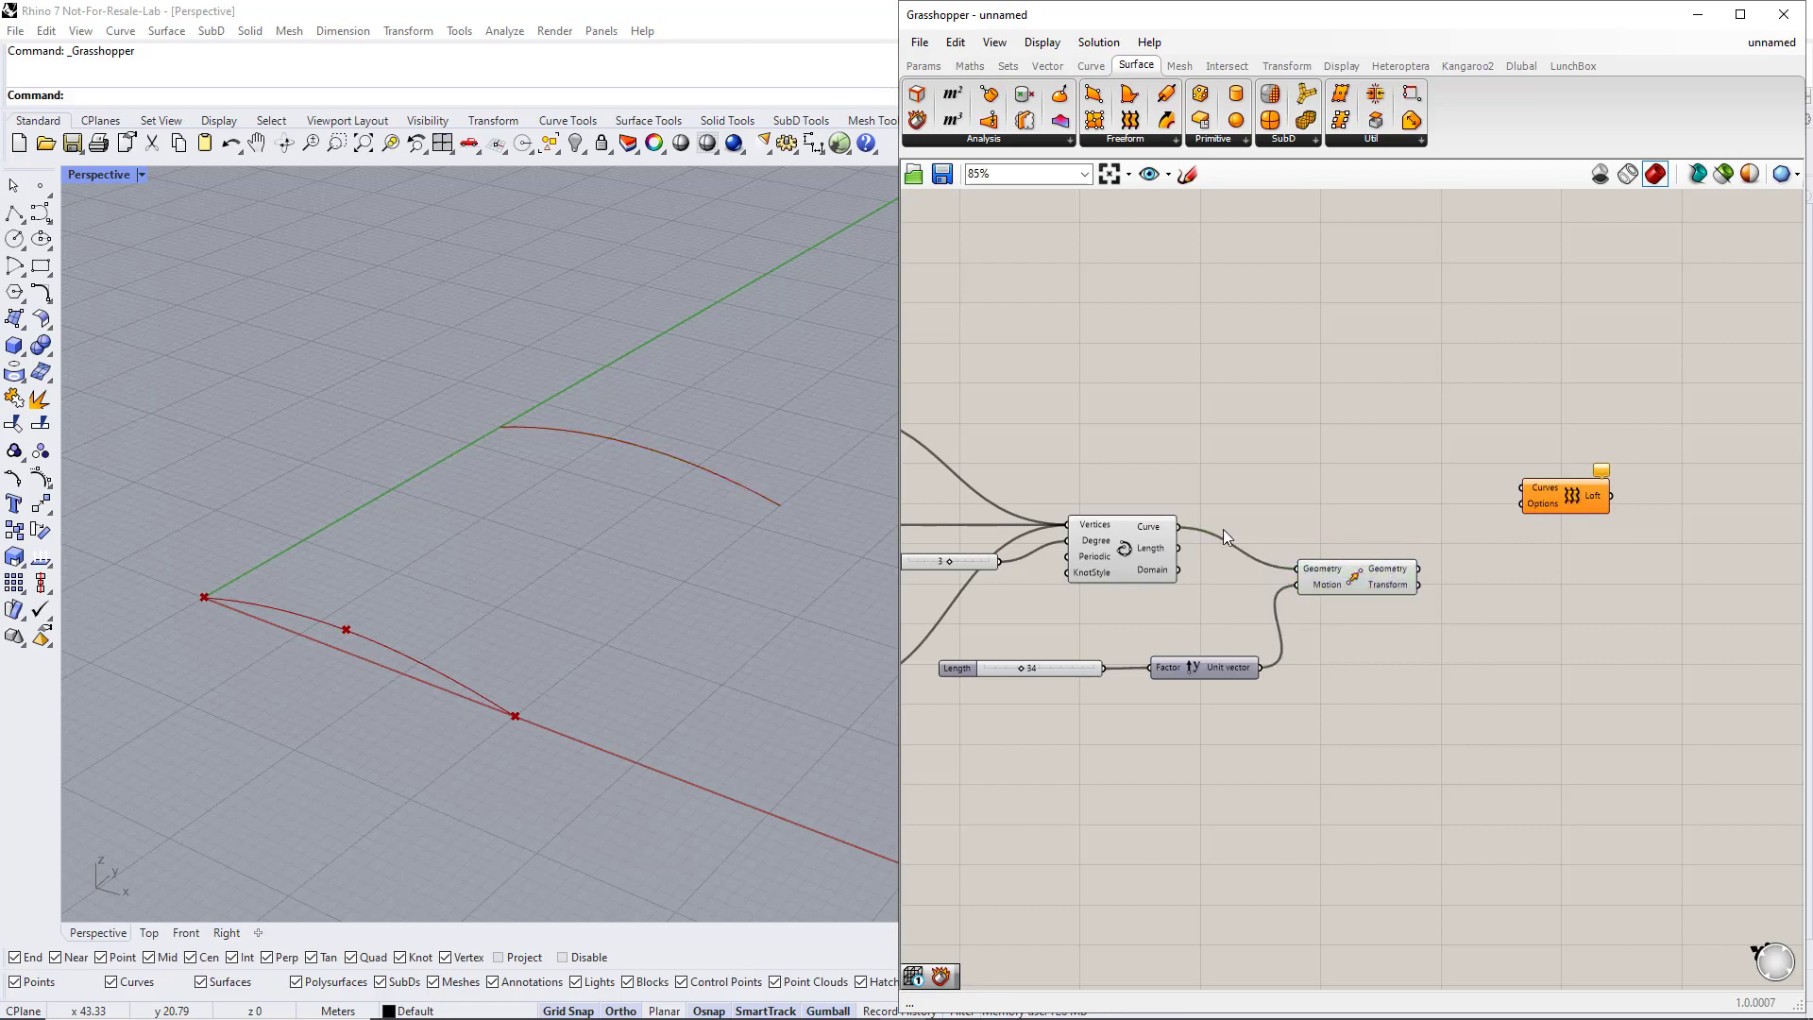
left_click_drag(1178, 527, 1522, 488)
left_click_drag(1419, 569, 1522, 489, "shift")
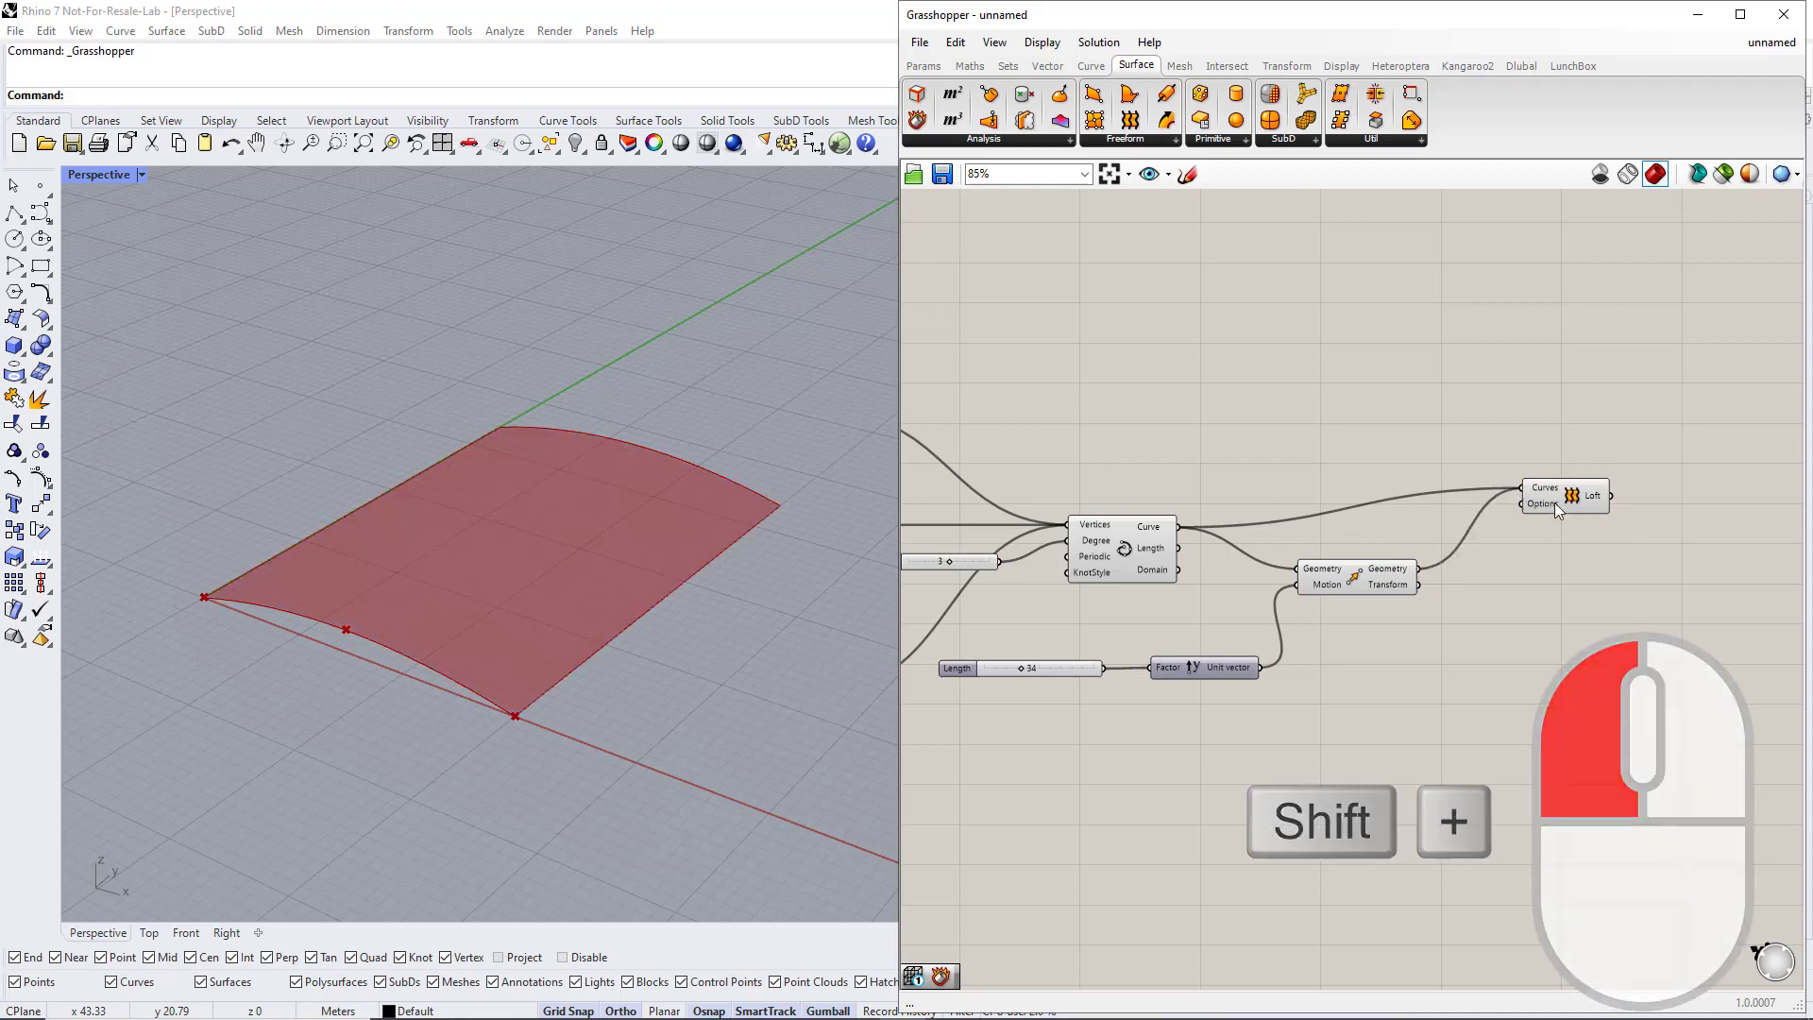
left_click(1568, 498)
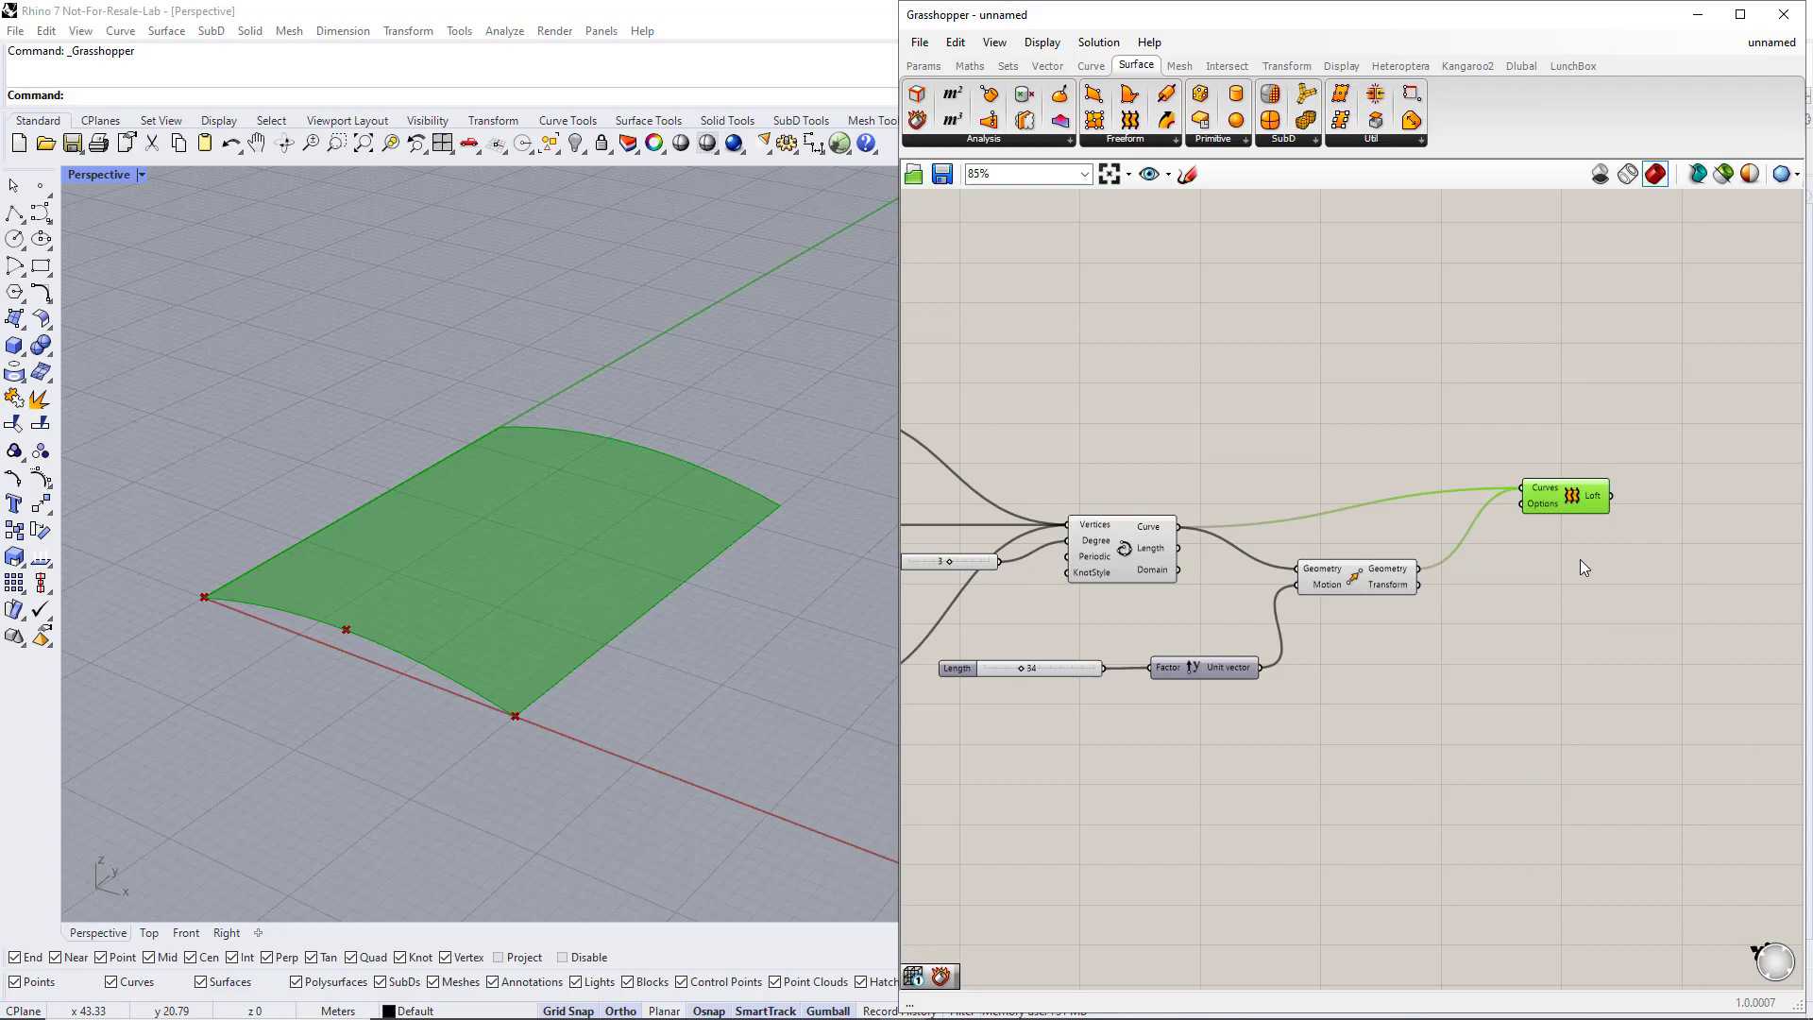
Place a LunchBox Space Truss Structure 1 component beyond the Loft component
right_click_drag(1584, 566, 1356, 550)
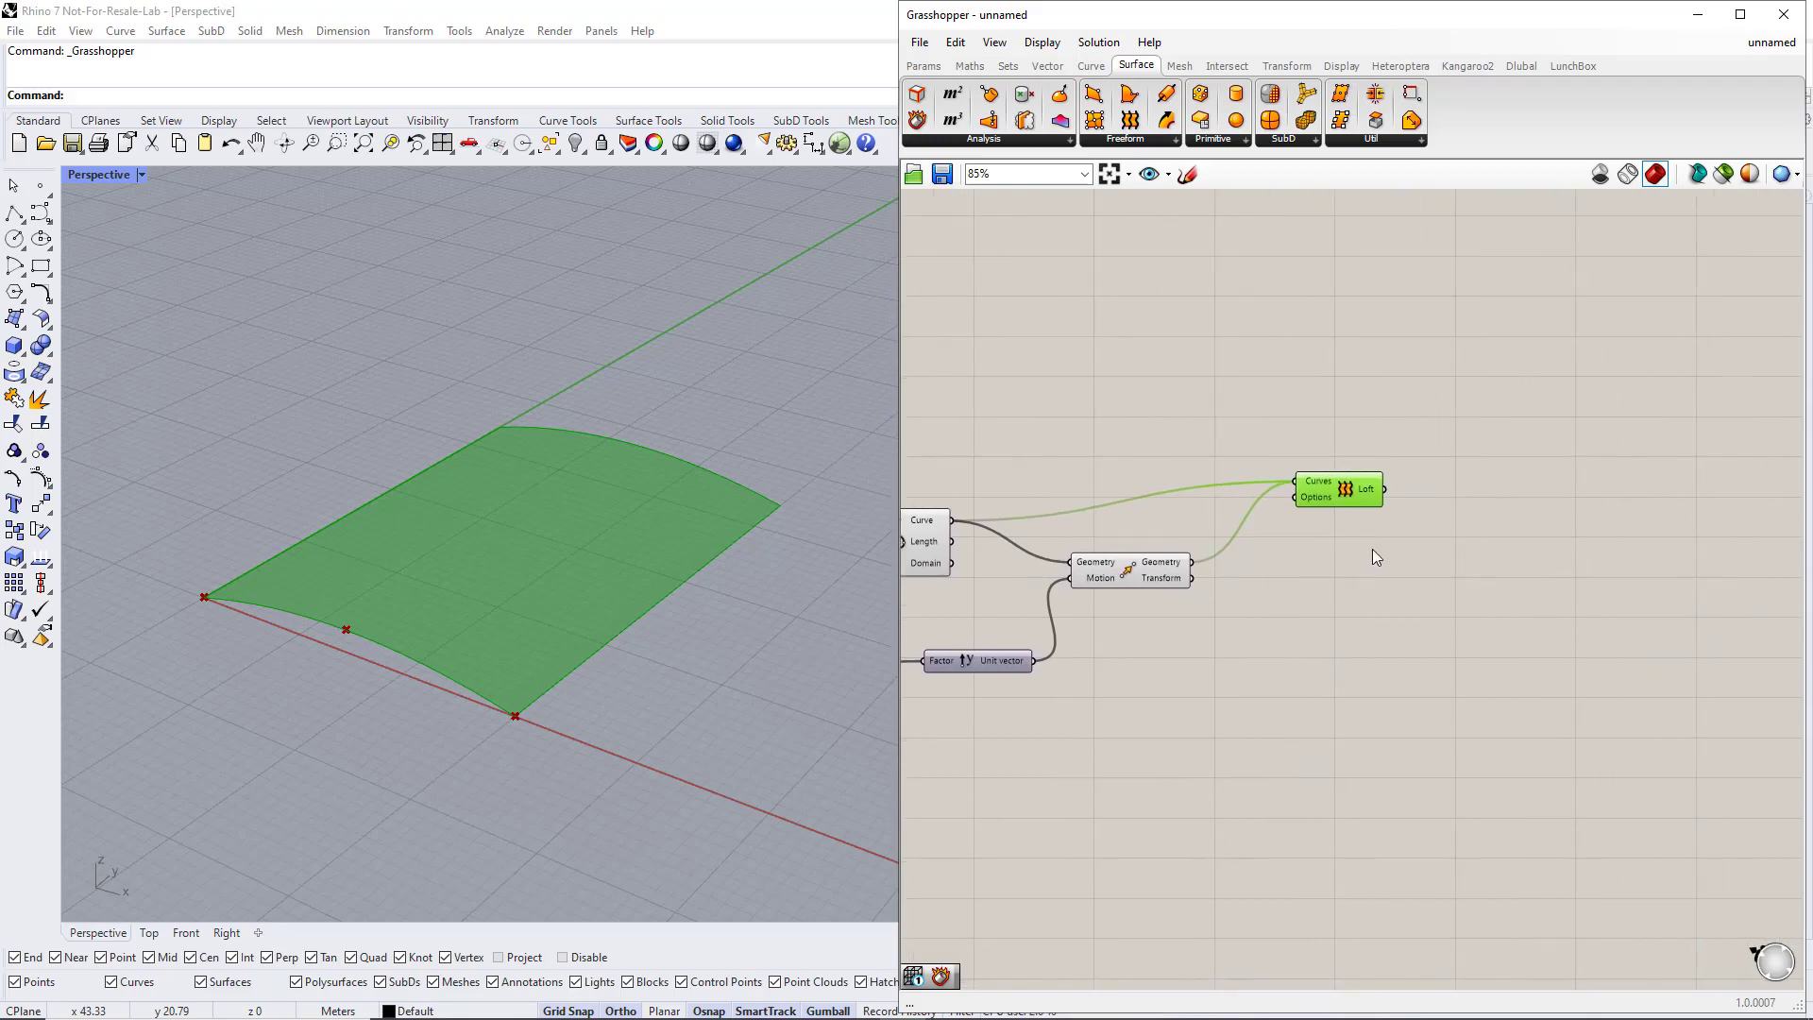
left_click(1374, 557)
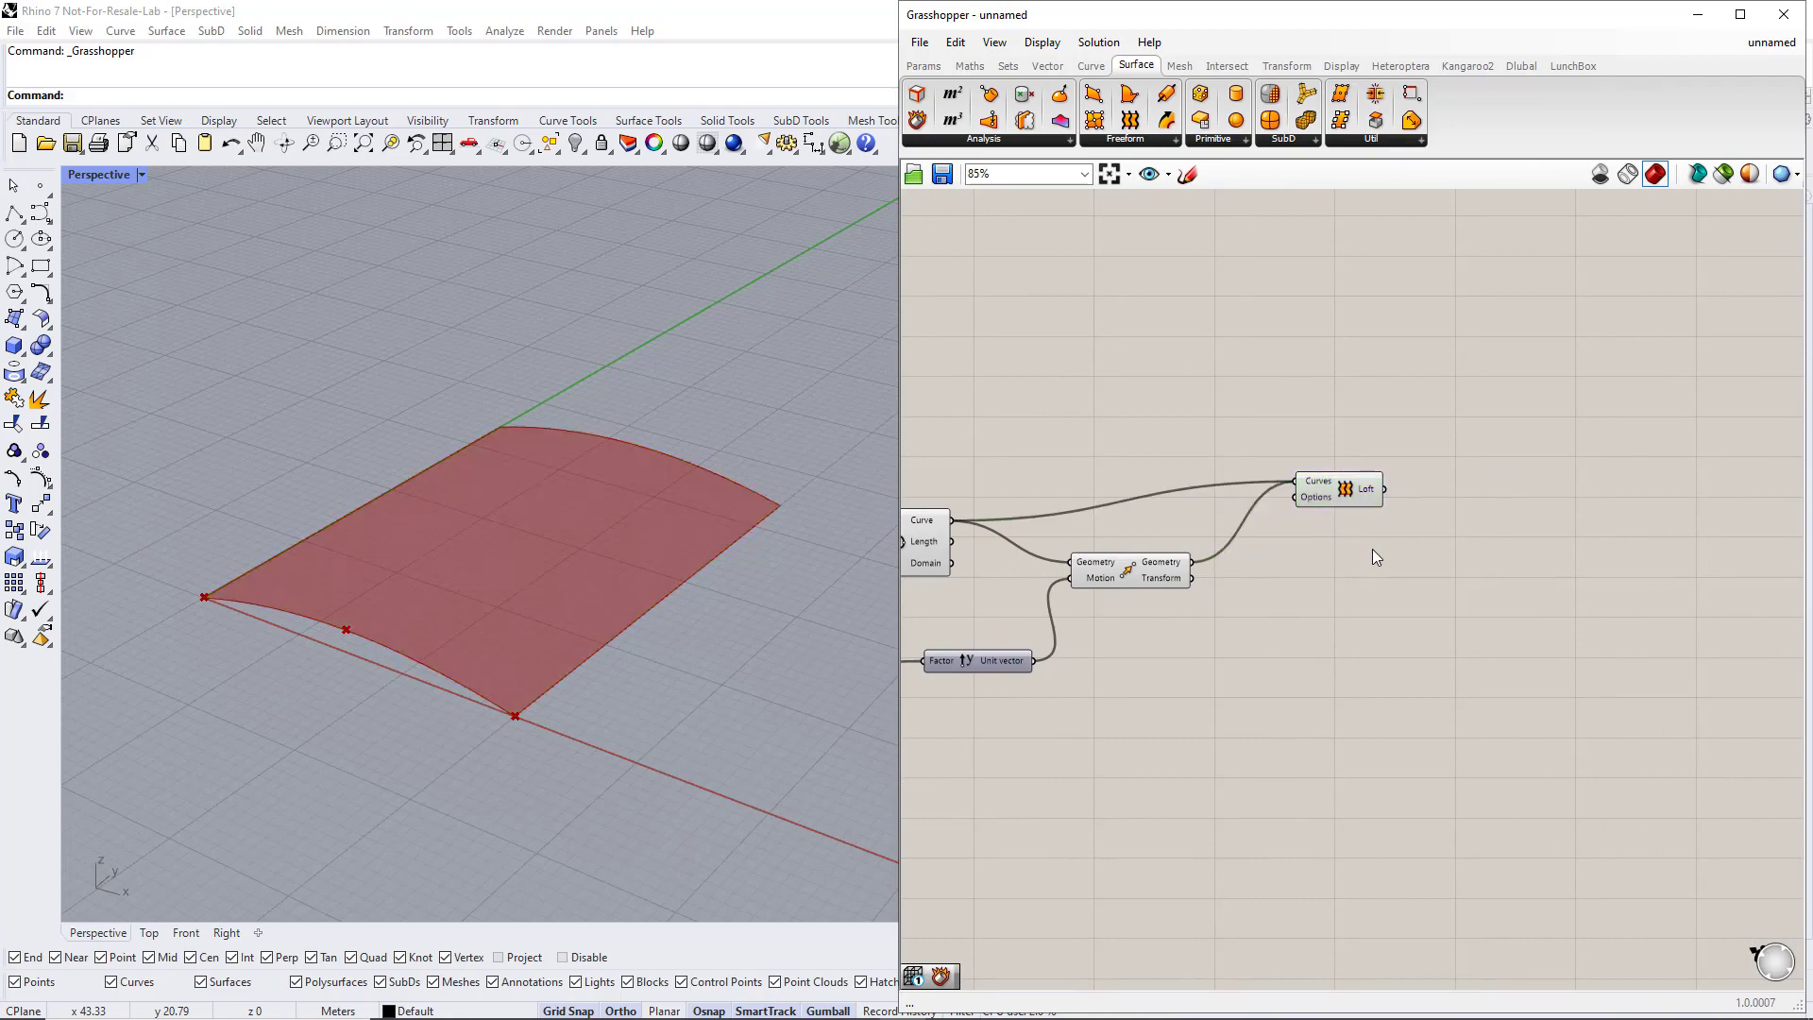
left_click(1563, 68)
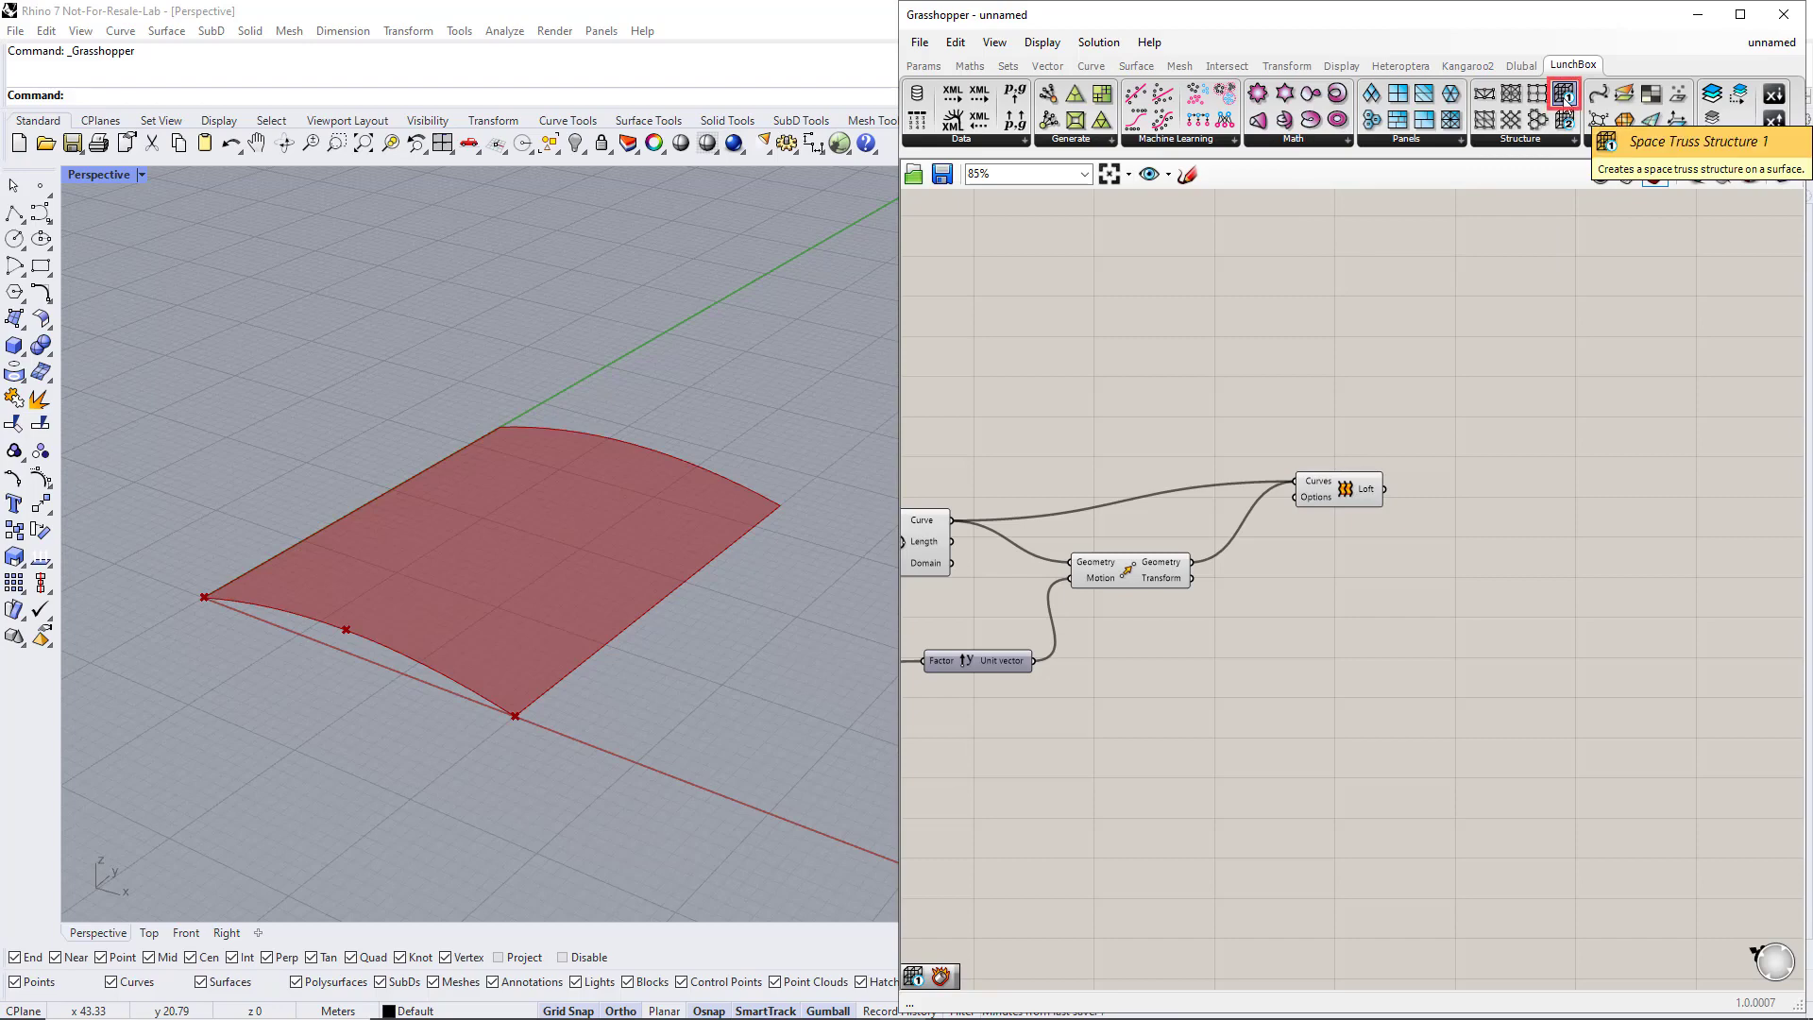
left_click_drag(1564, 96, 1599, 302)
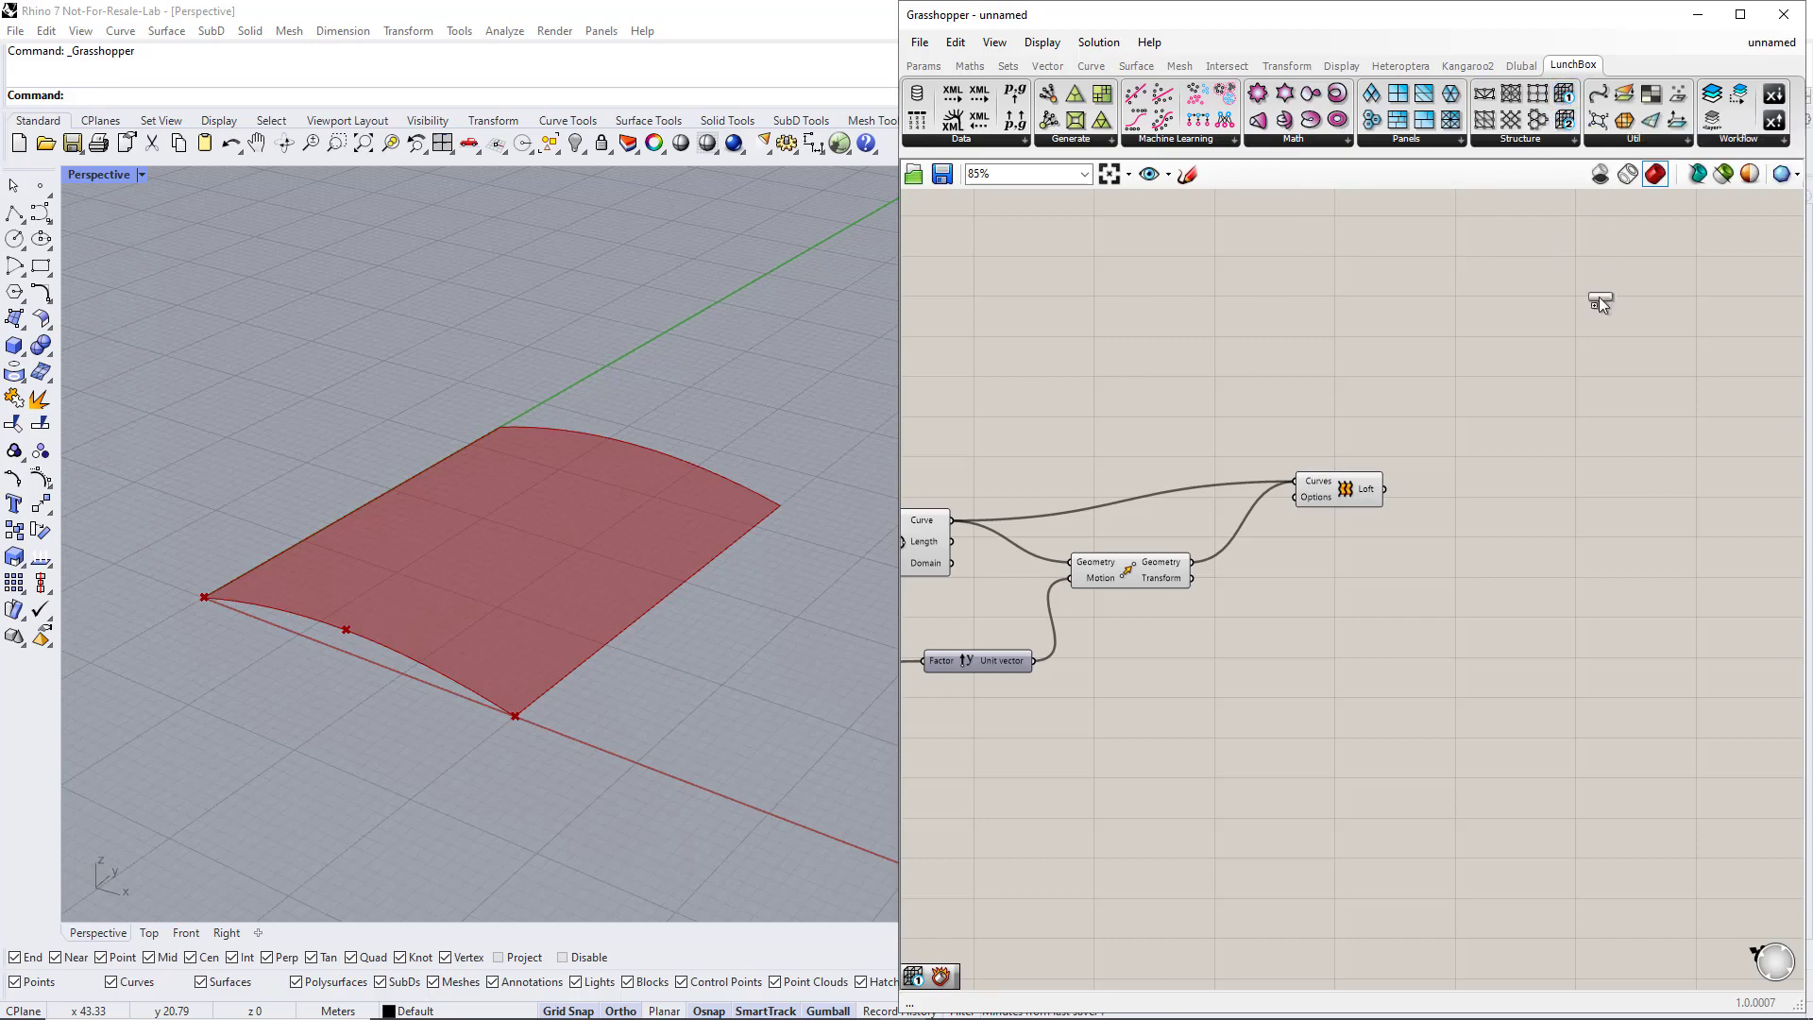
left_click_drag(1623, 491, 1623, 491)
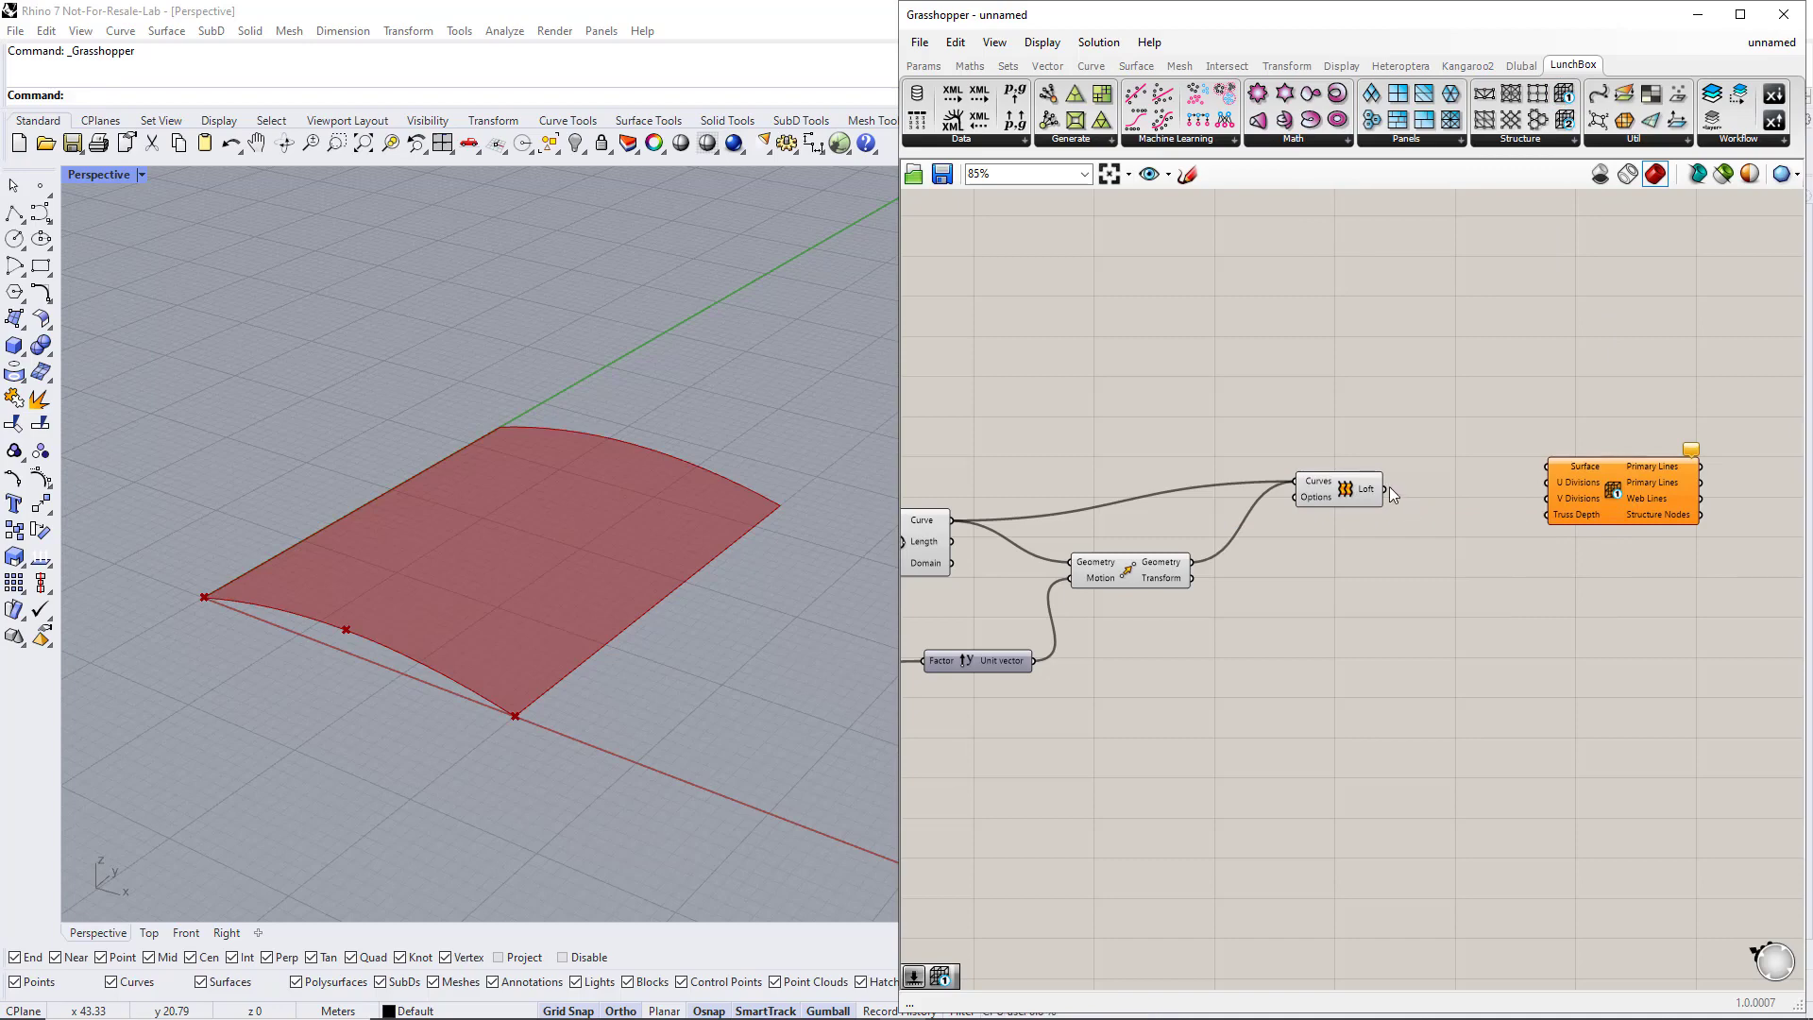
Wire the Loft output into the space truss's Surface input and shift the truss component slightly lower and farther from the Loft
left_click_drag(1386, 489, 1544, 470)
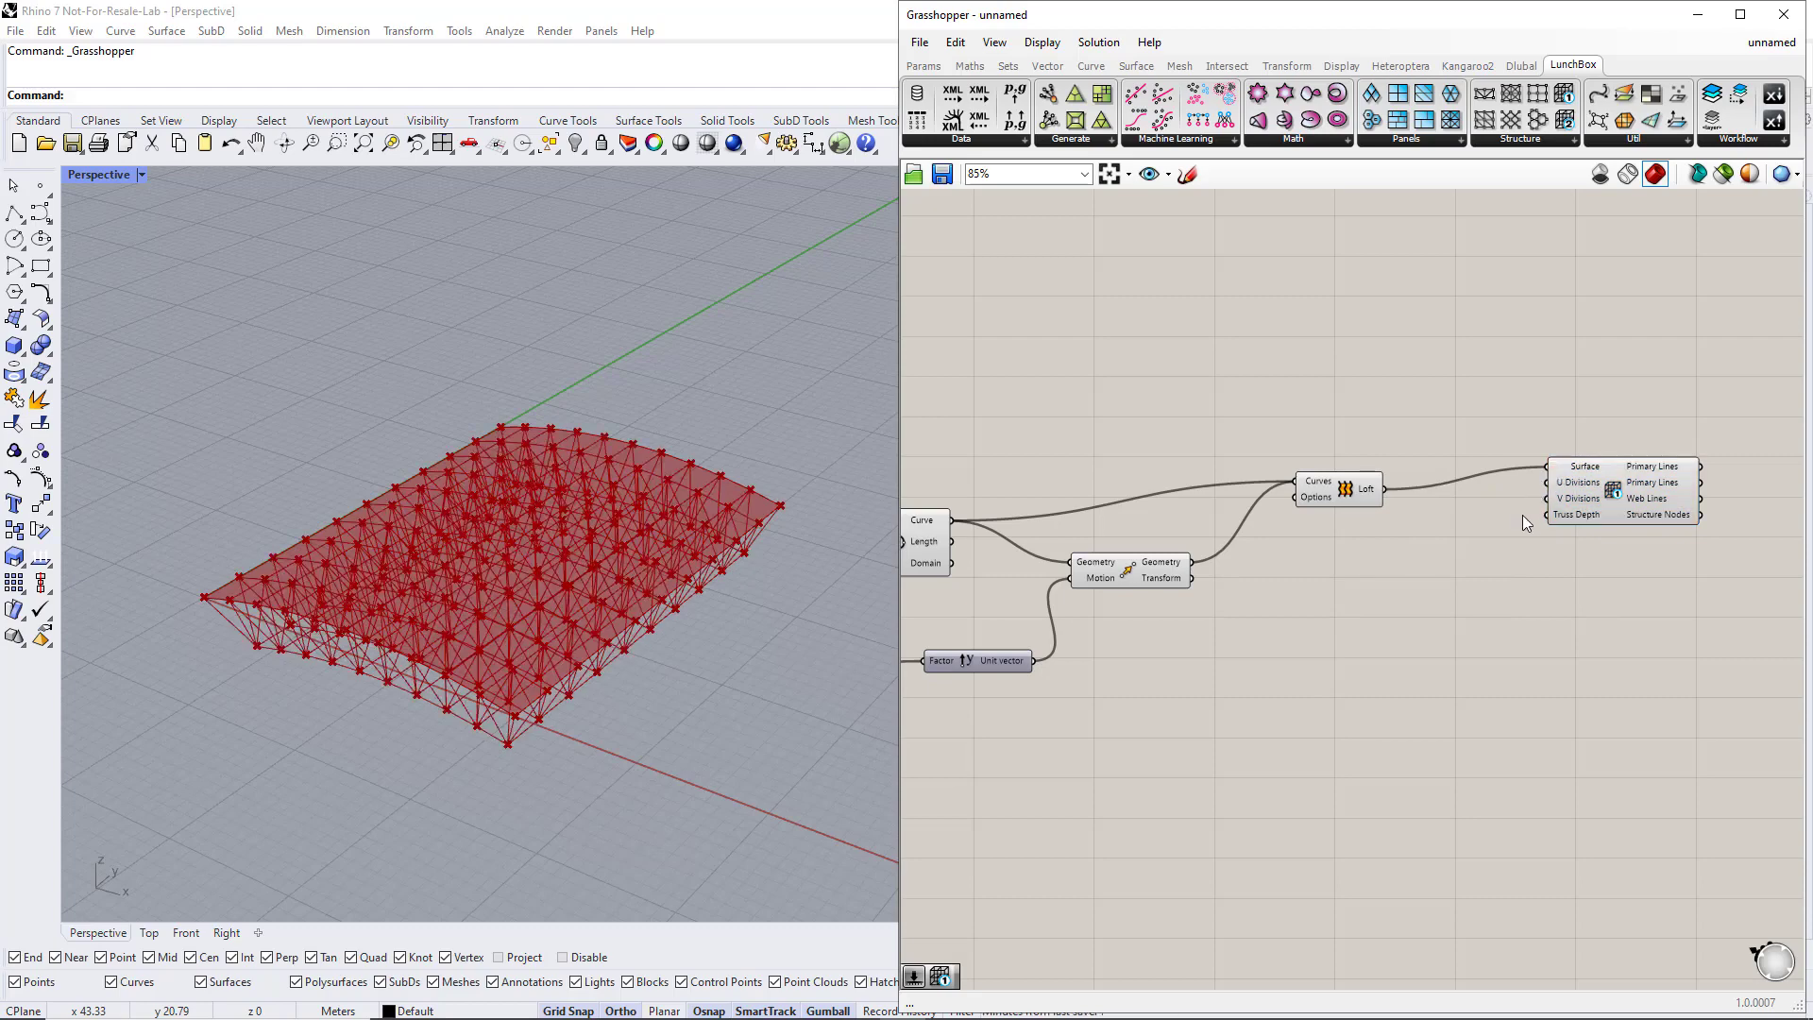
left_click_drag(1605, 488, 1628, 517)
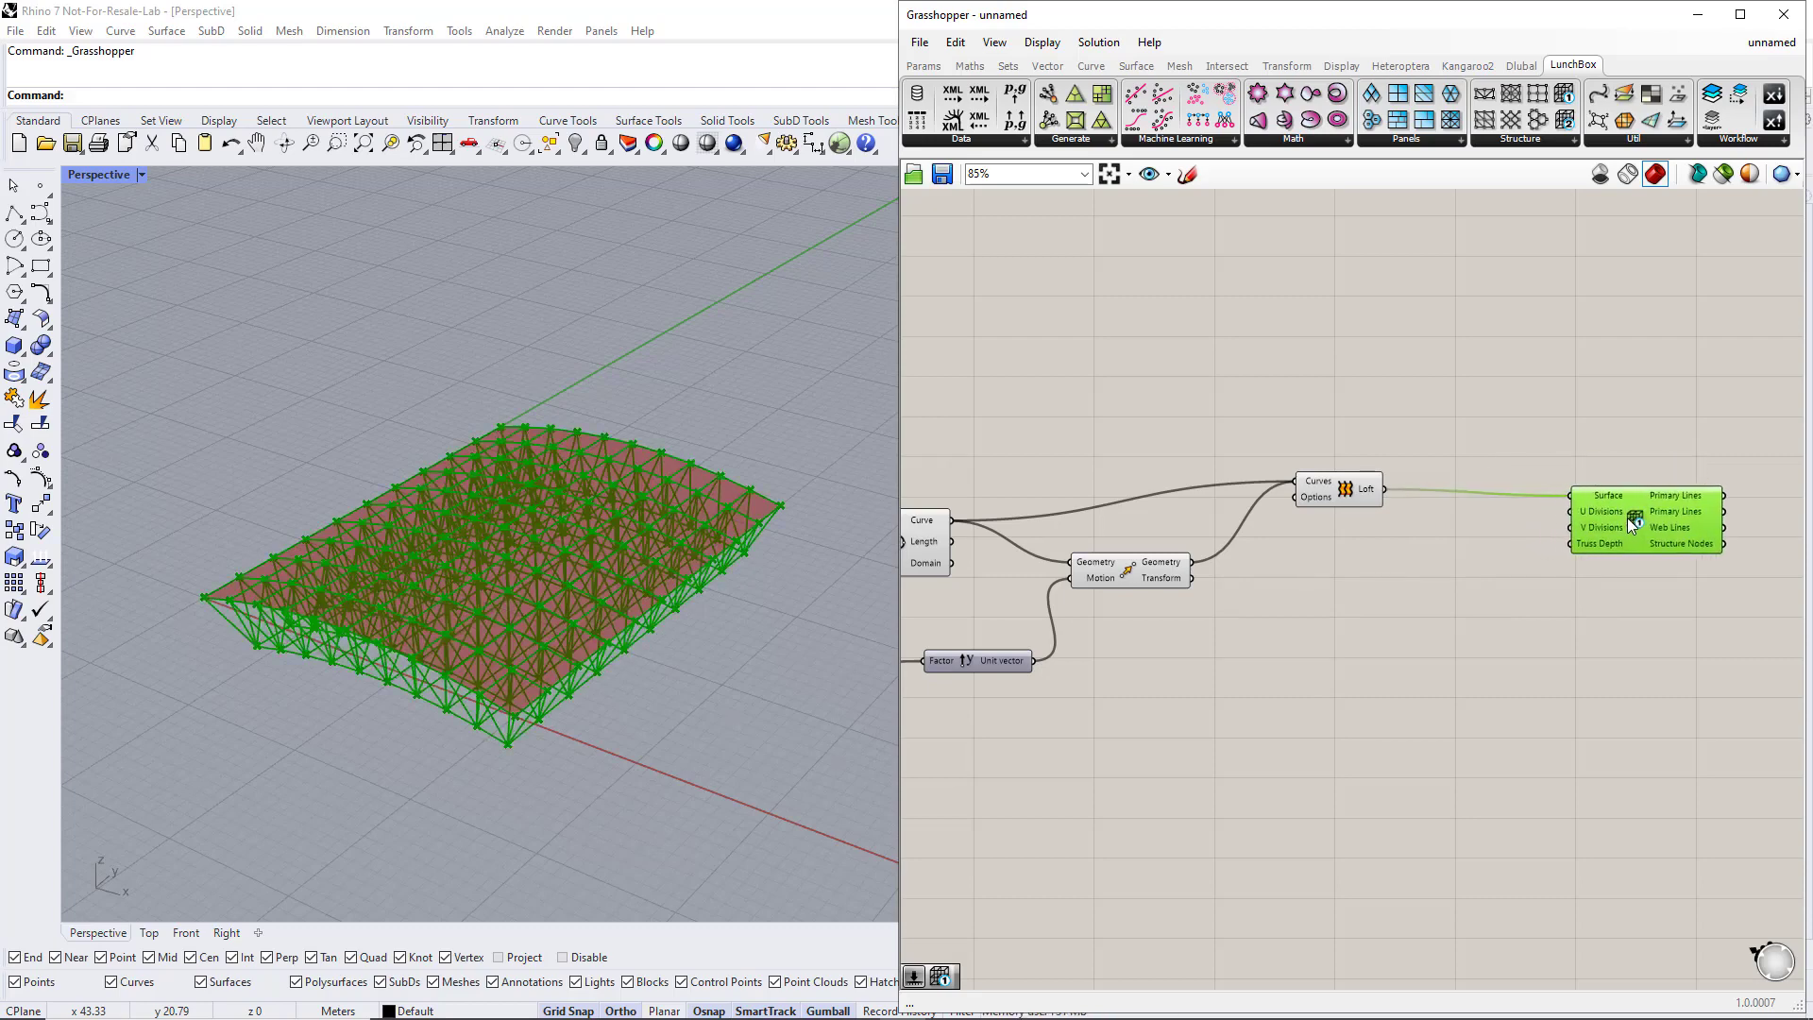
left_click(1439, 534)
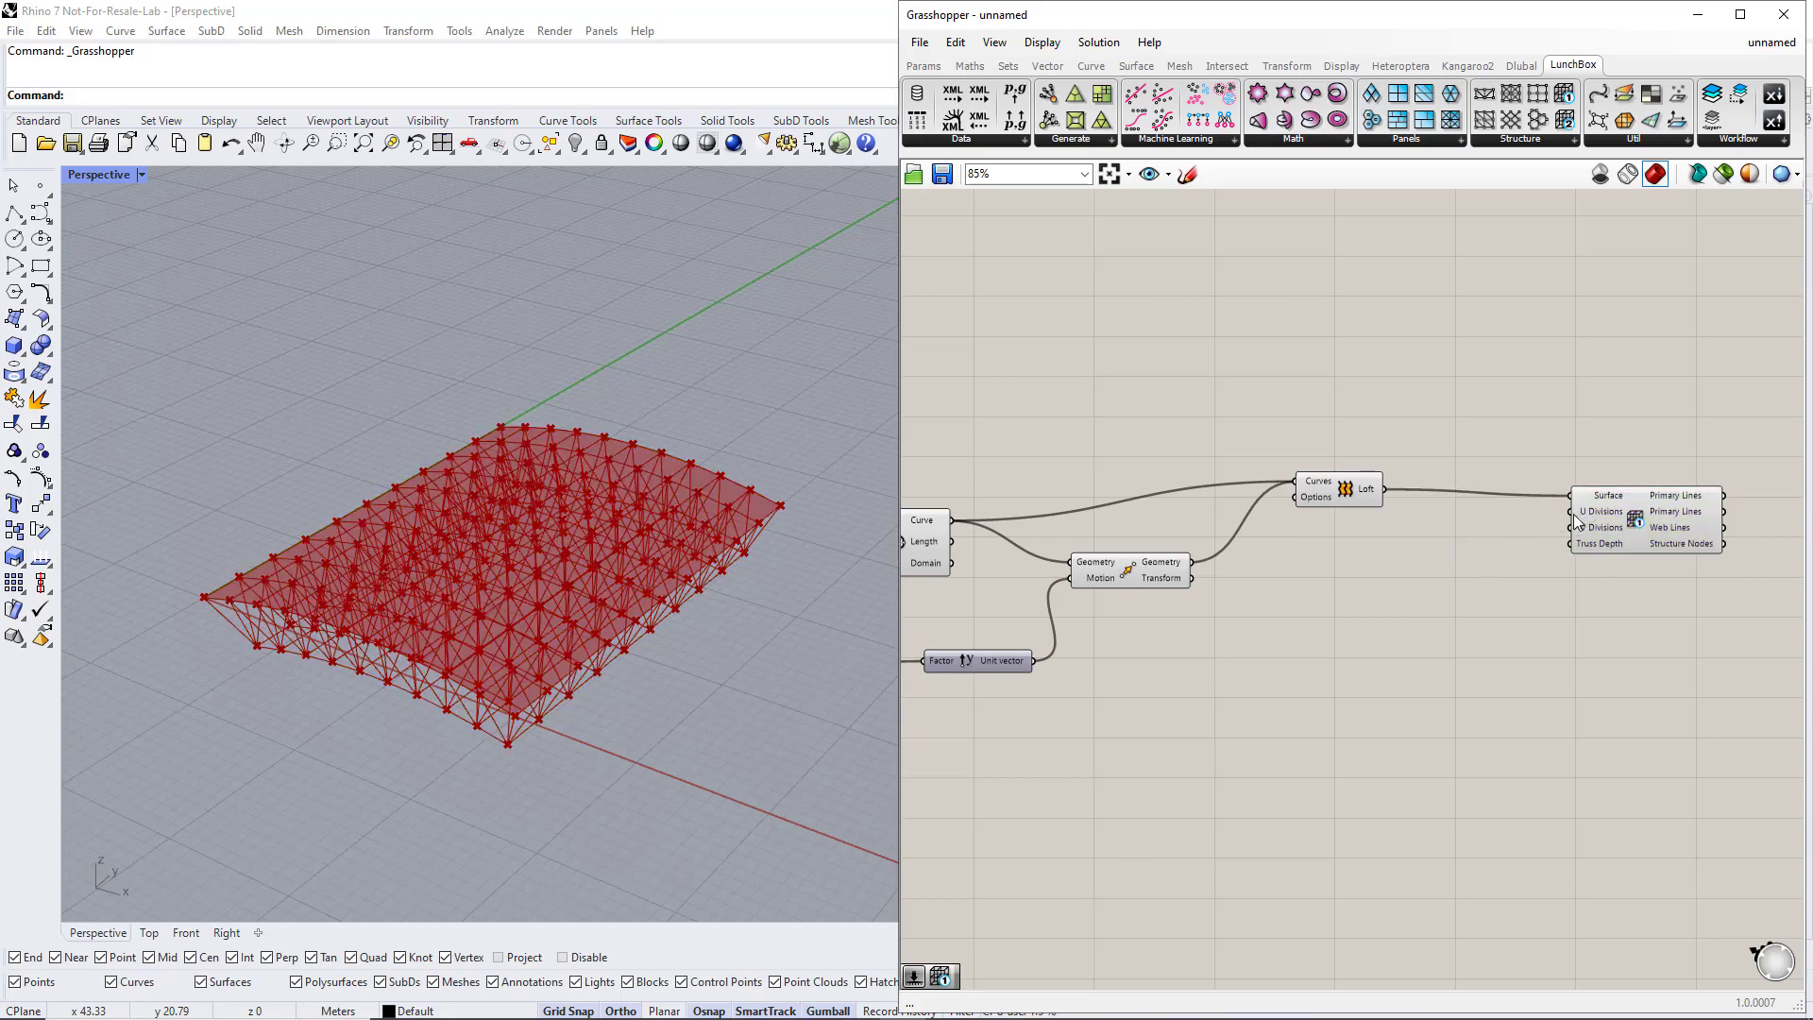
Add two integer sliders ranging from 1 to 20, wire them to the space truss's U Divisions and V Divisions, and set both to 7
double_click(1458, 526)
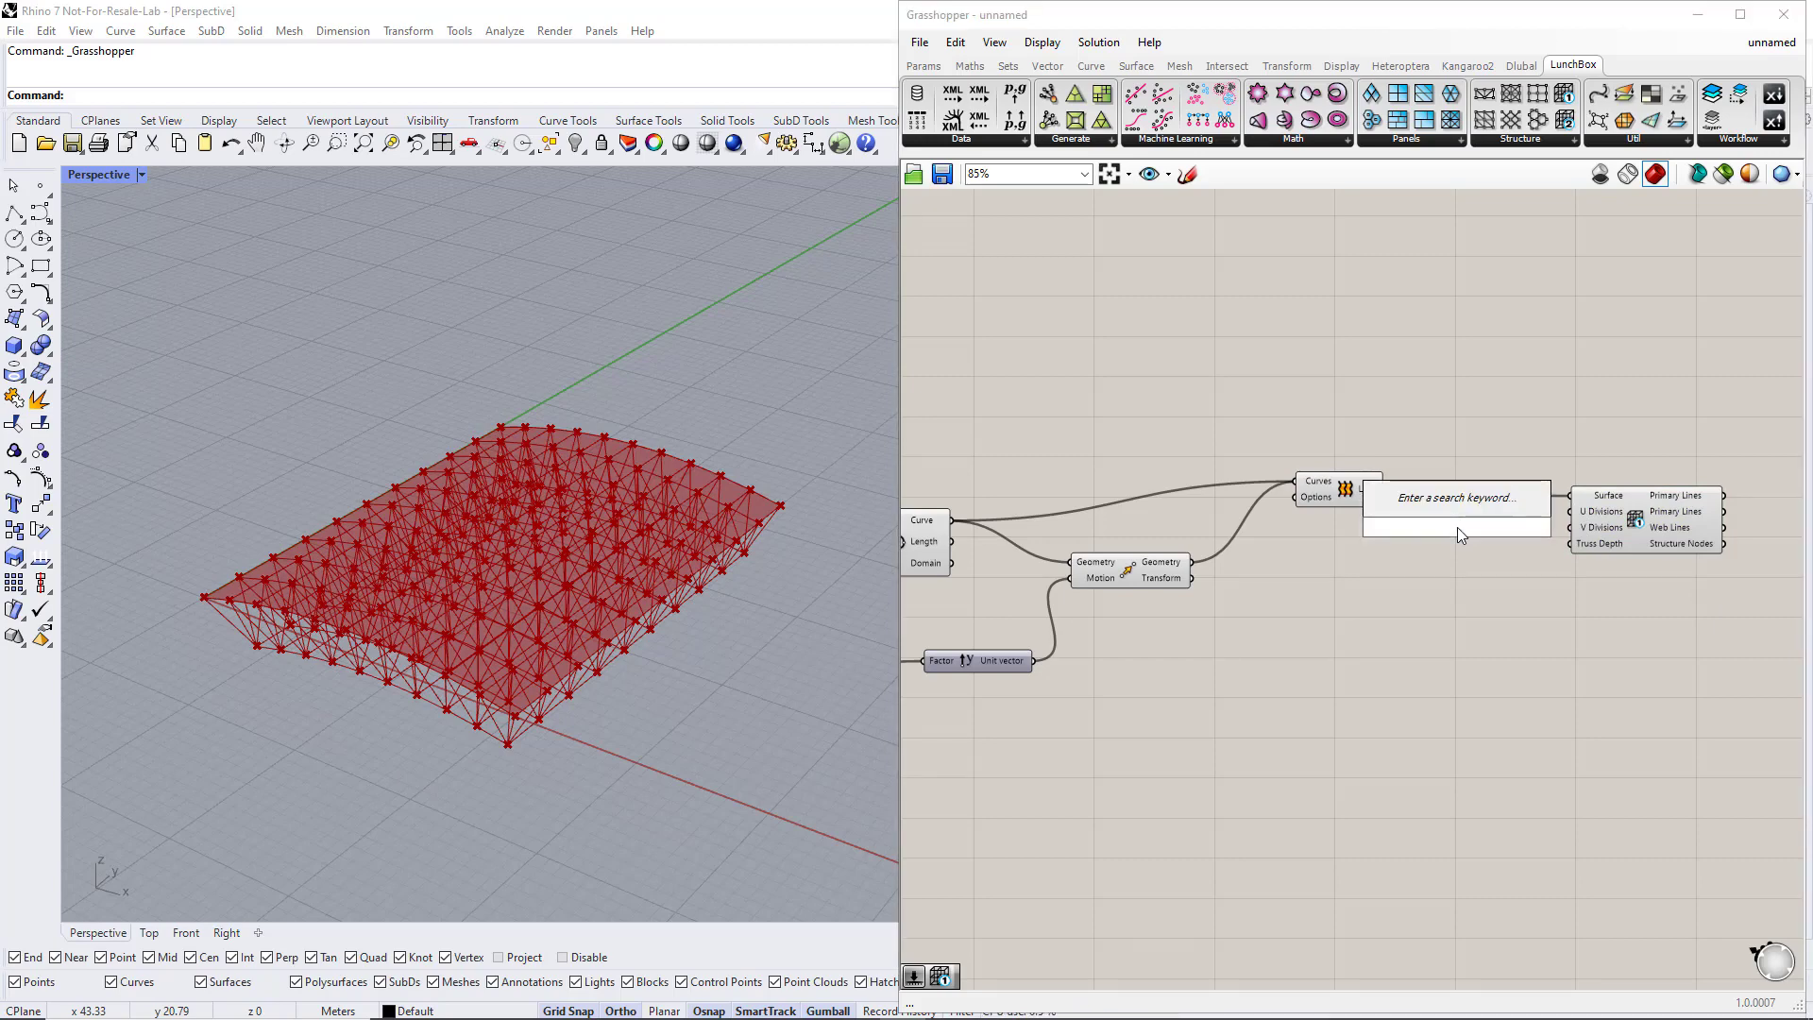
type("1..2")
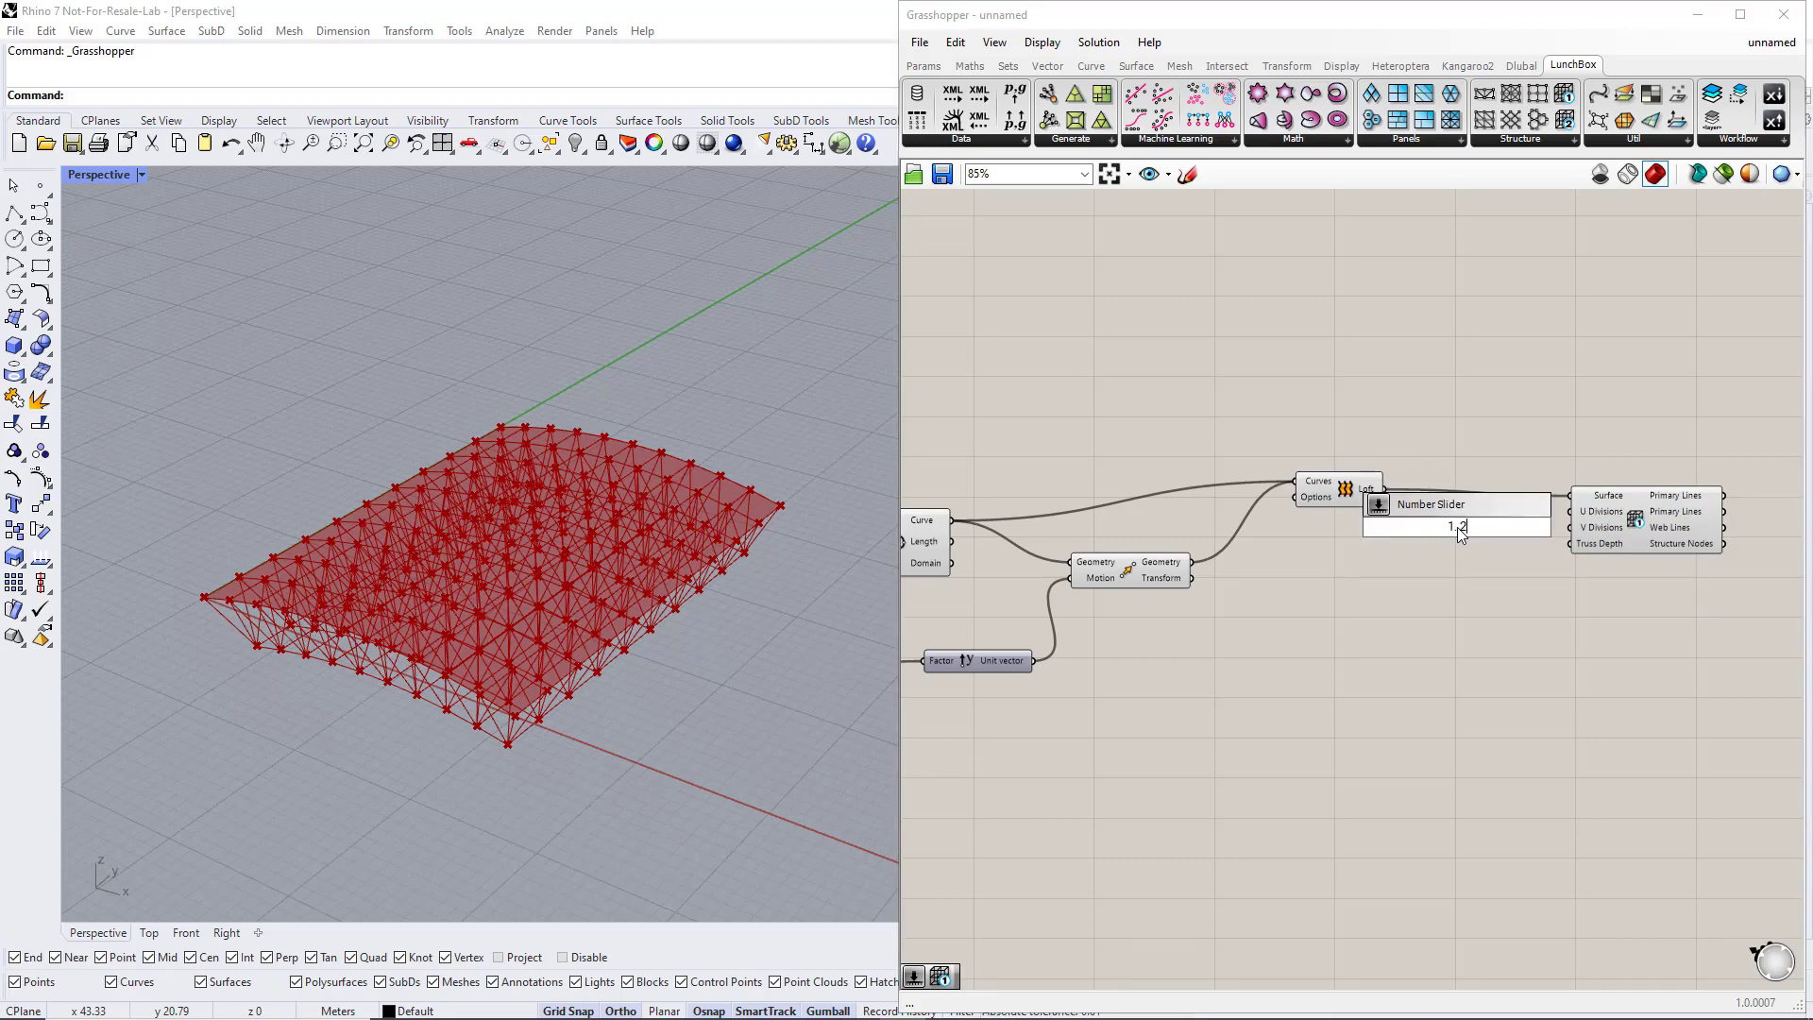
type("0")
key("Return")
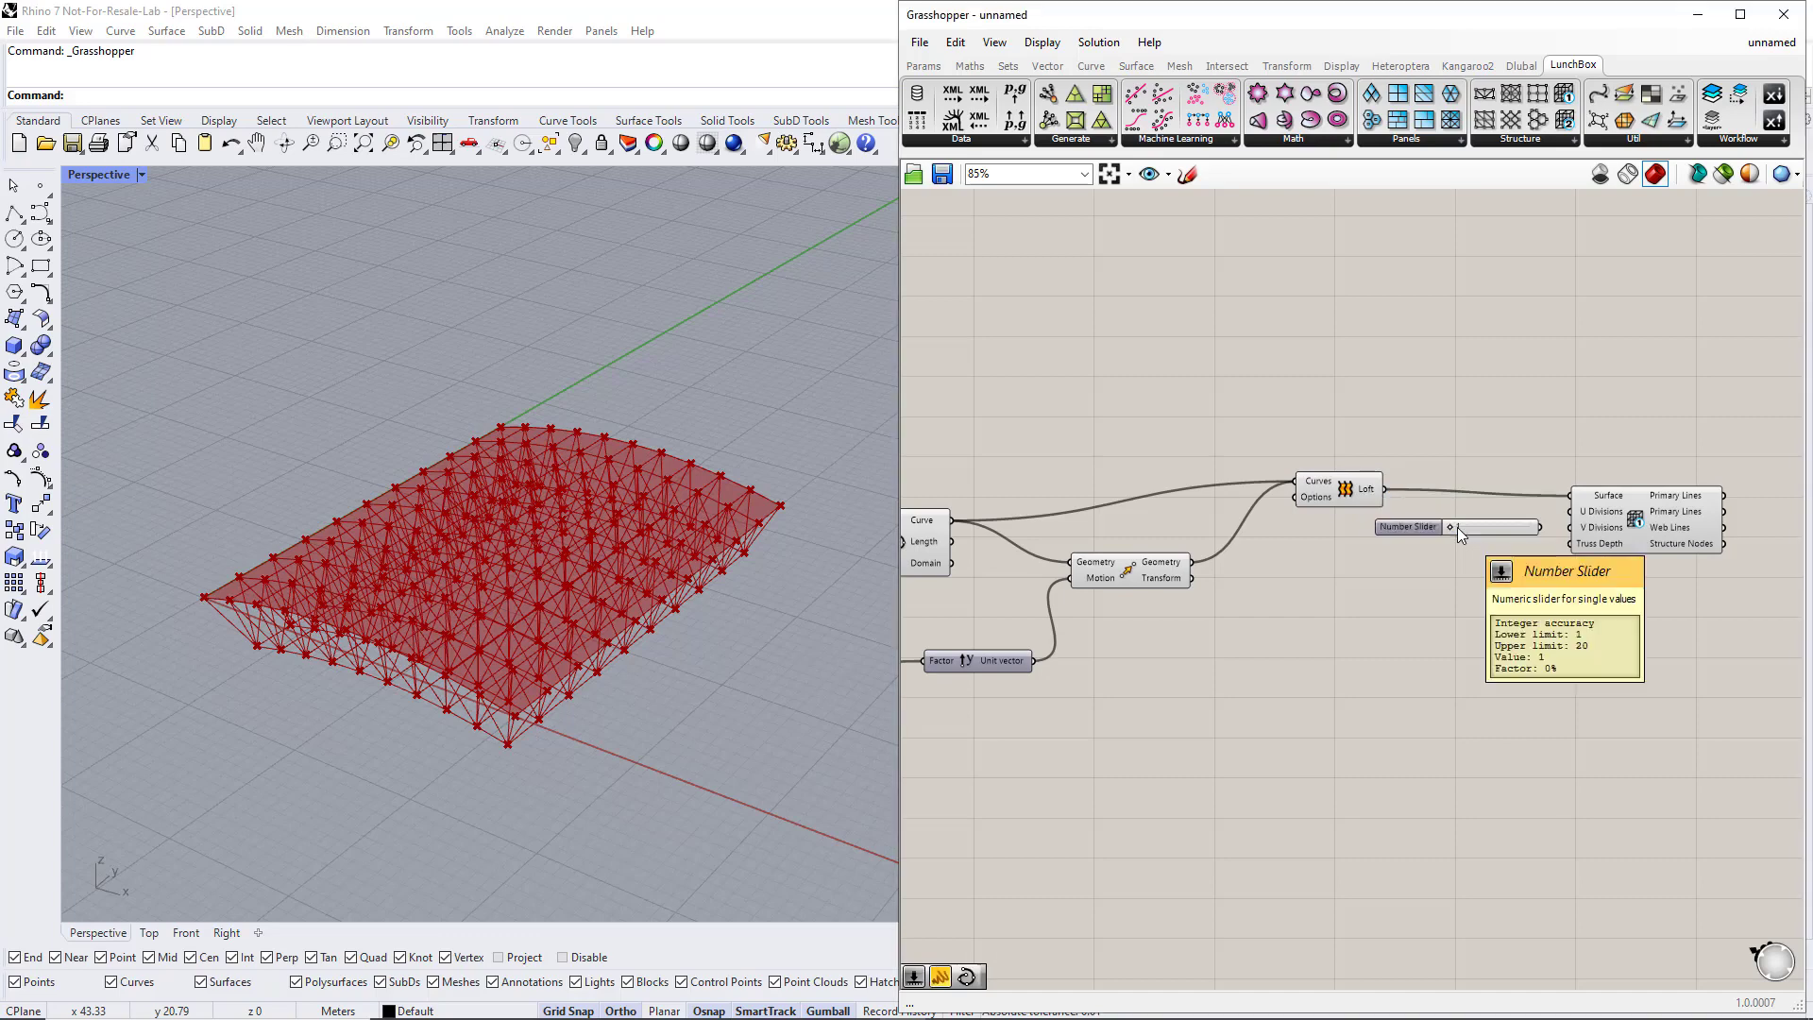
left_click(1454, 541, "alt")
left_click_drag(1454, 541, 1569, 529, "alt")
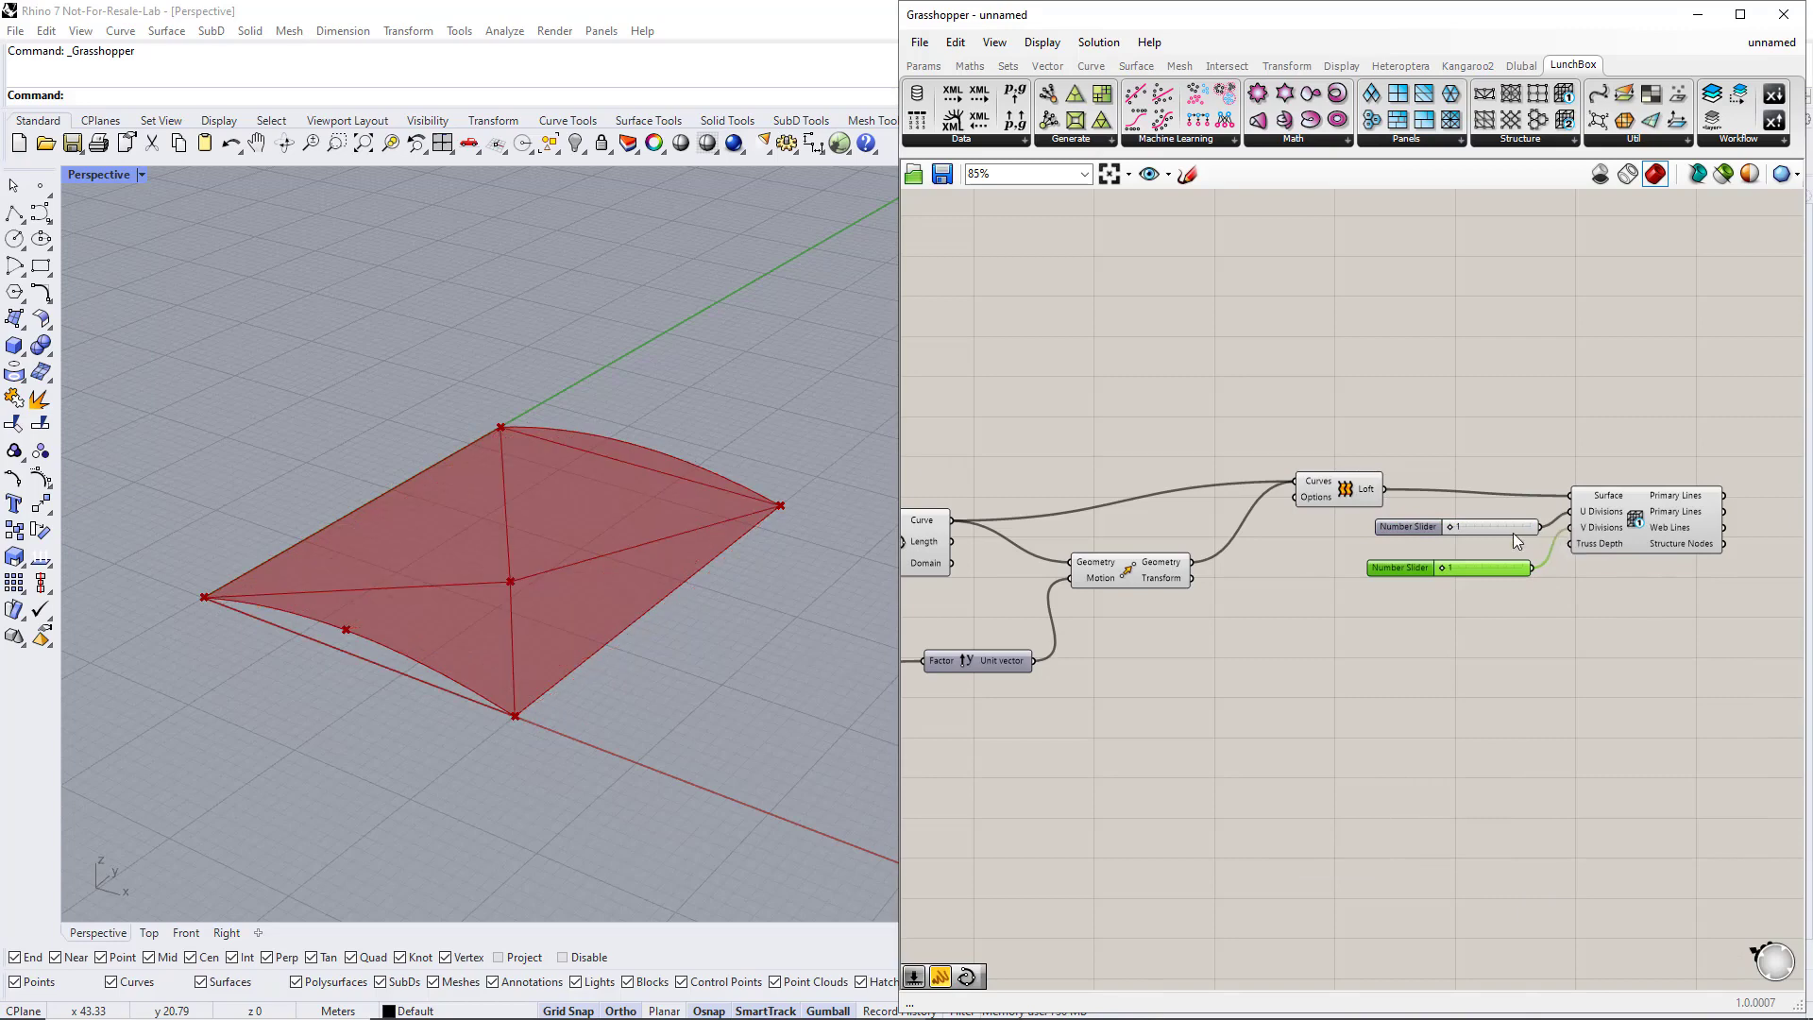
left_click_drag(1444, 525, 1465, 564)
Shift the truss component slightly farther out, and wire a new slider ranging from 0 to 5 into its Truss Depth input
left_click_drag(1631, 526, 1664, 543)
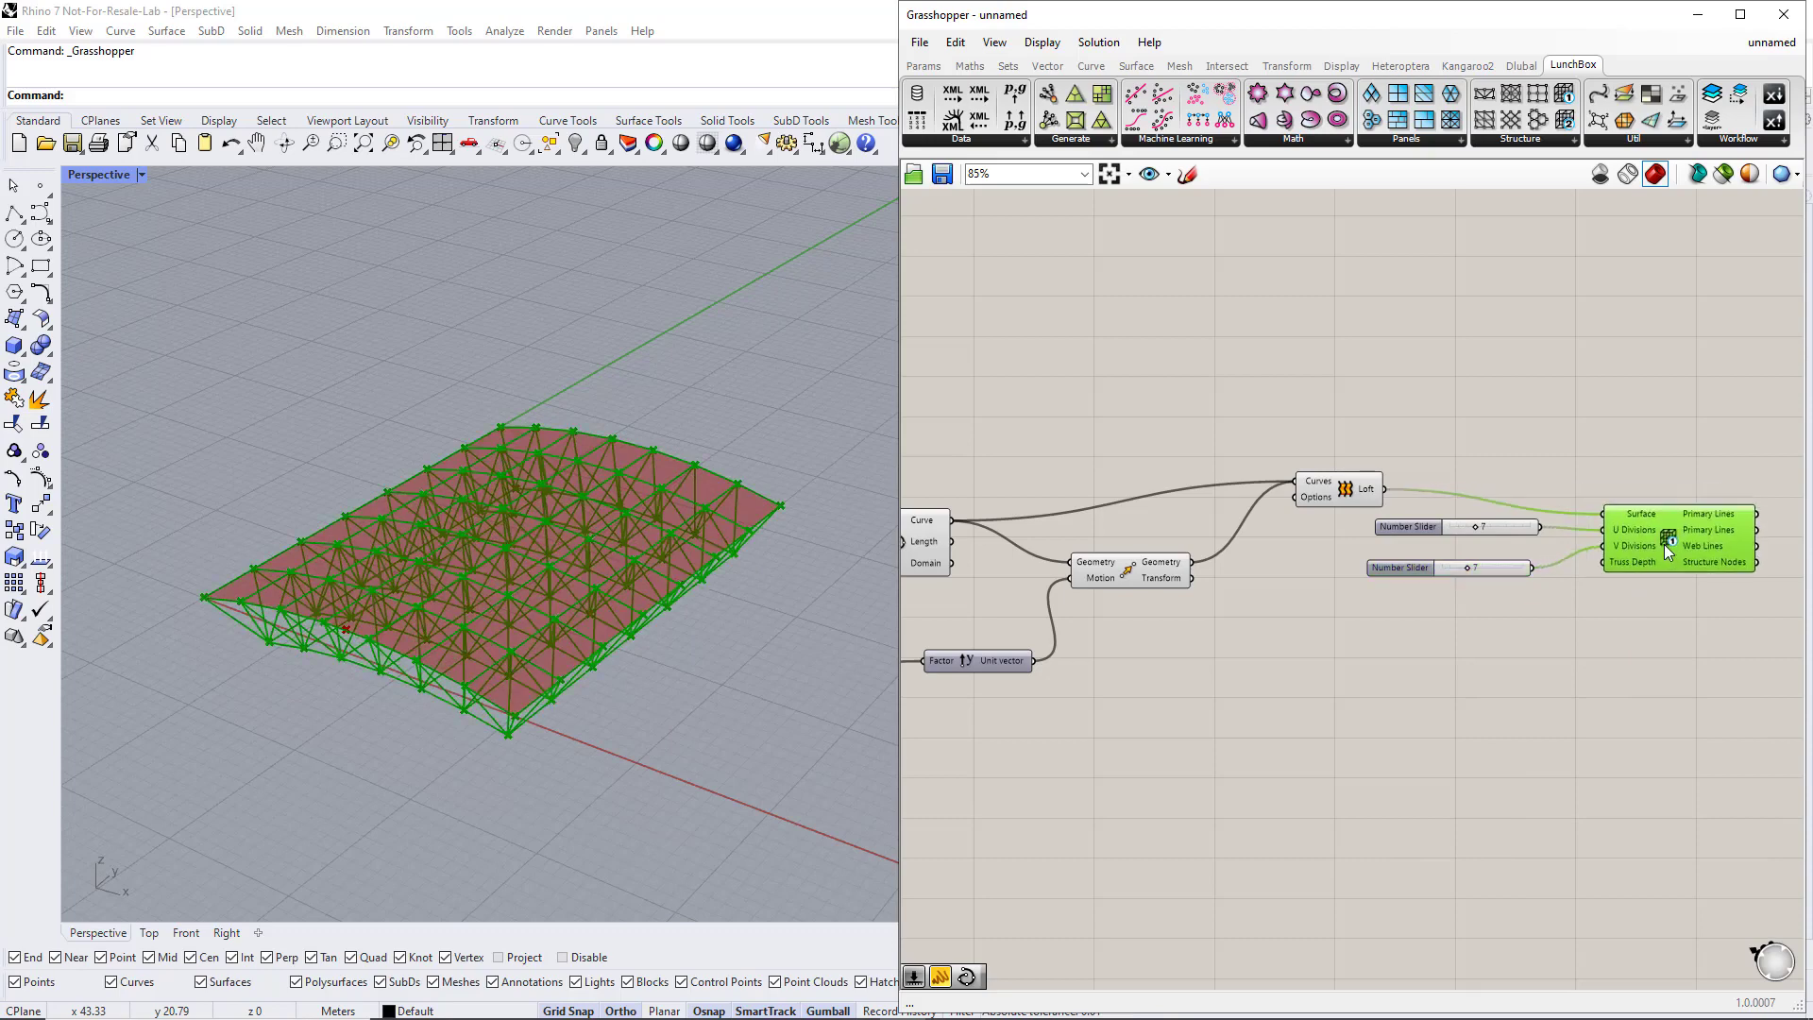
left_click(1477, 610)
double_click(1476, 610)
type("0.5")
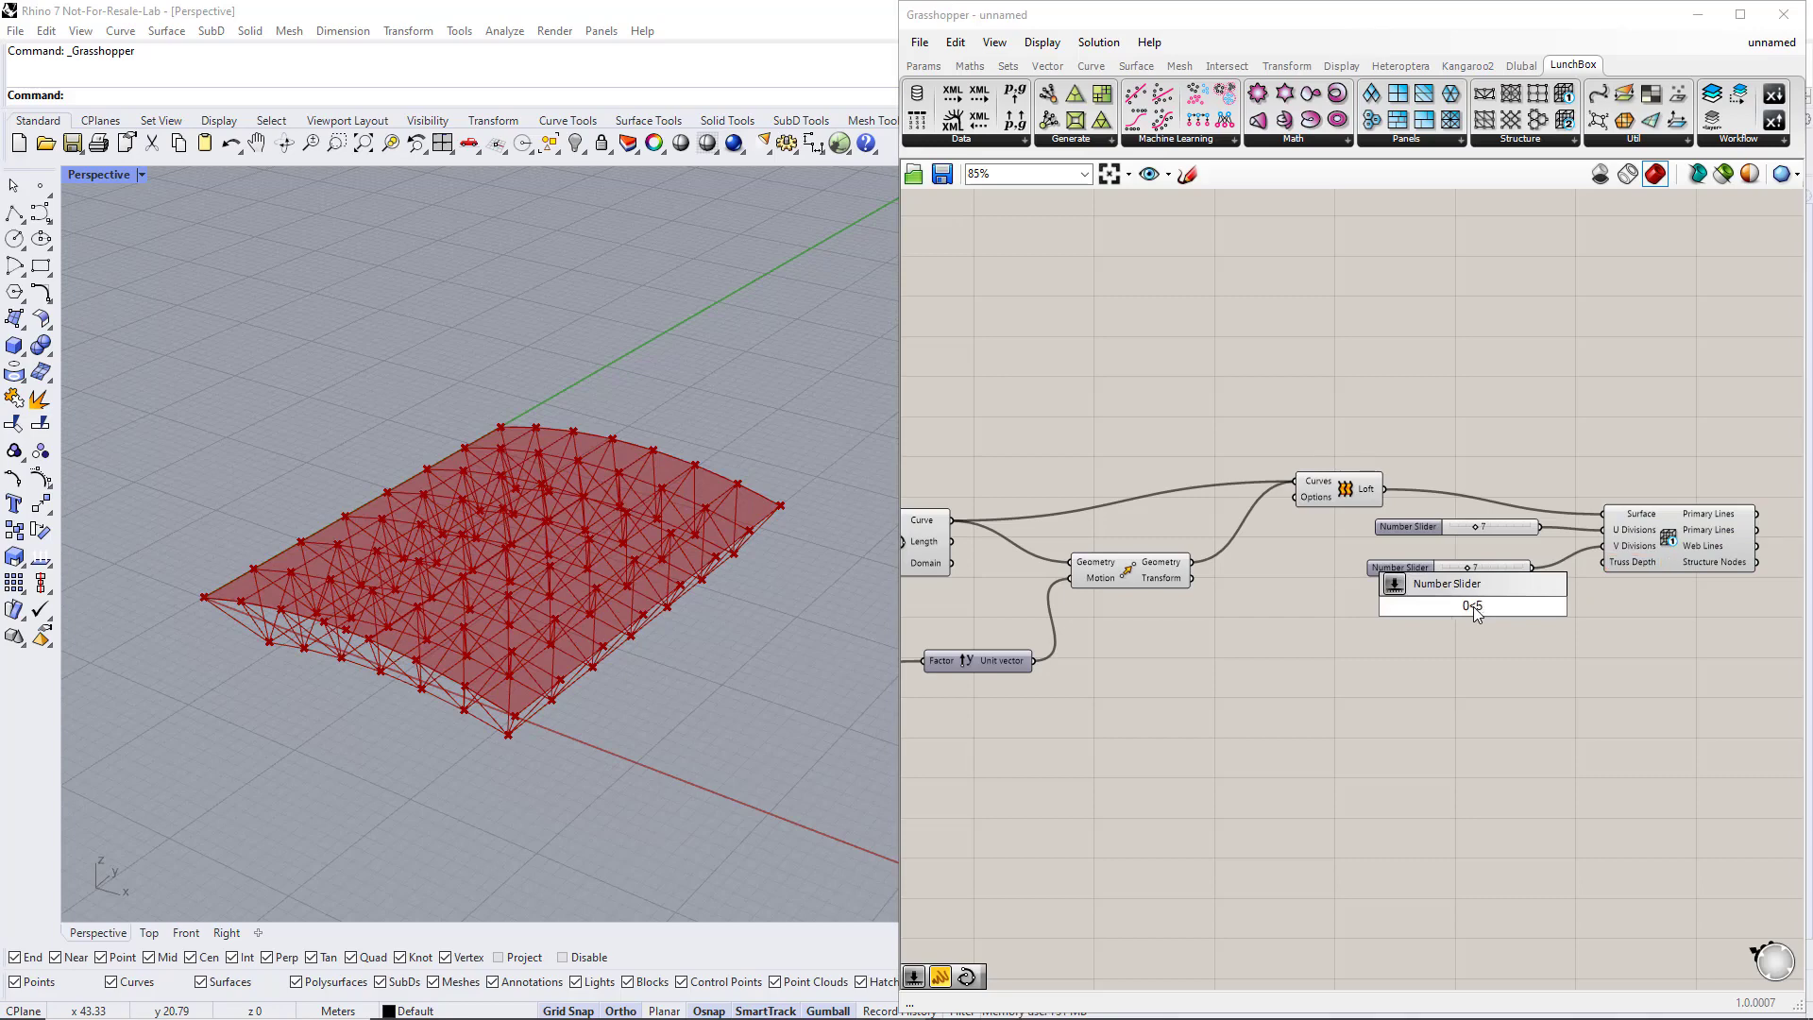
type("<5")
key("Return")
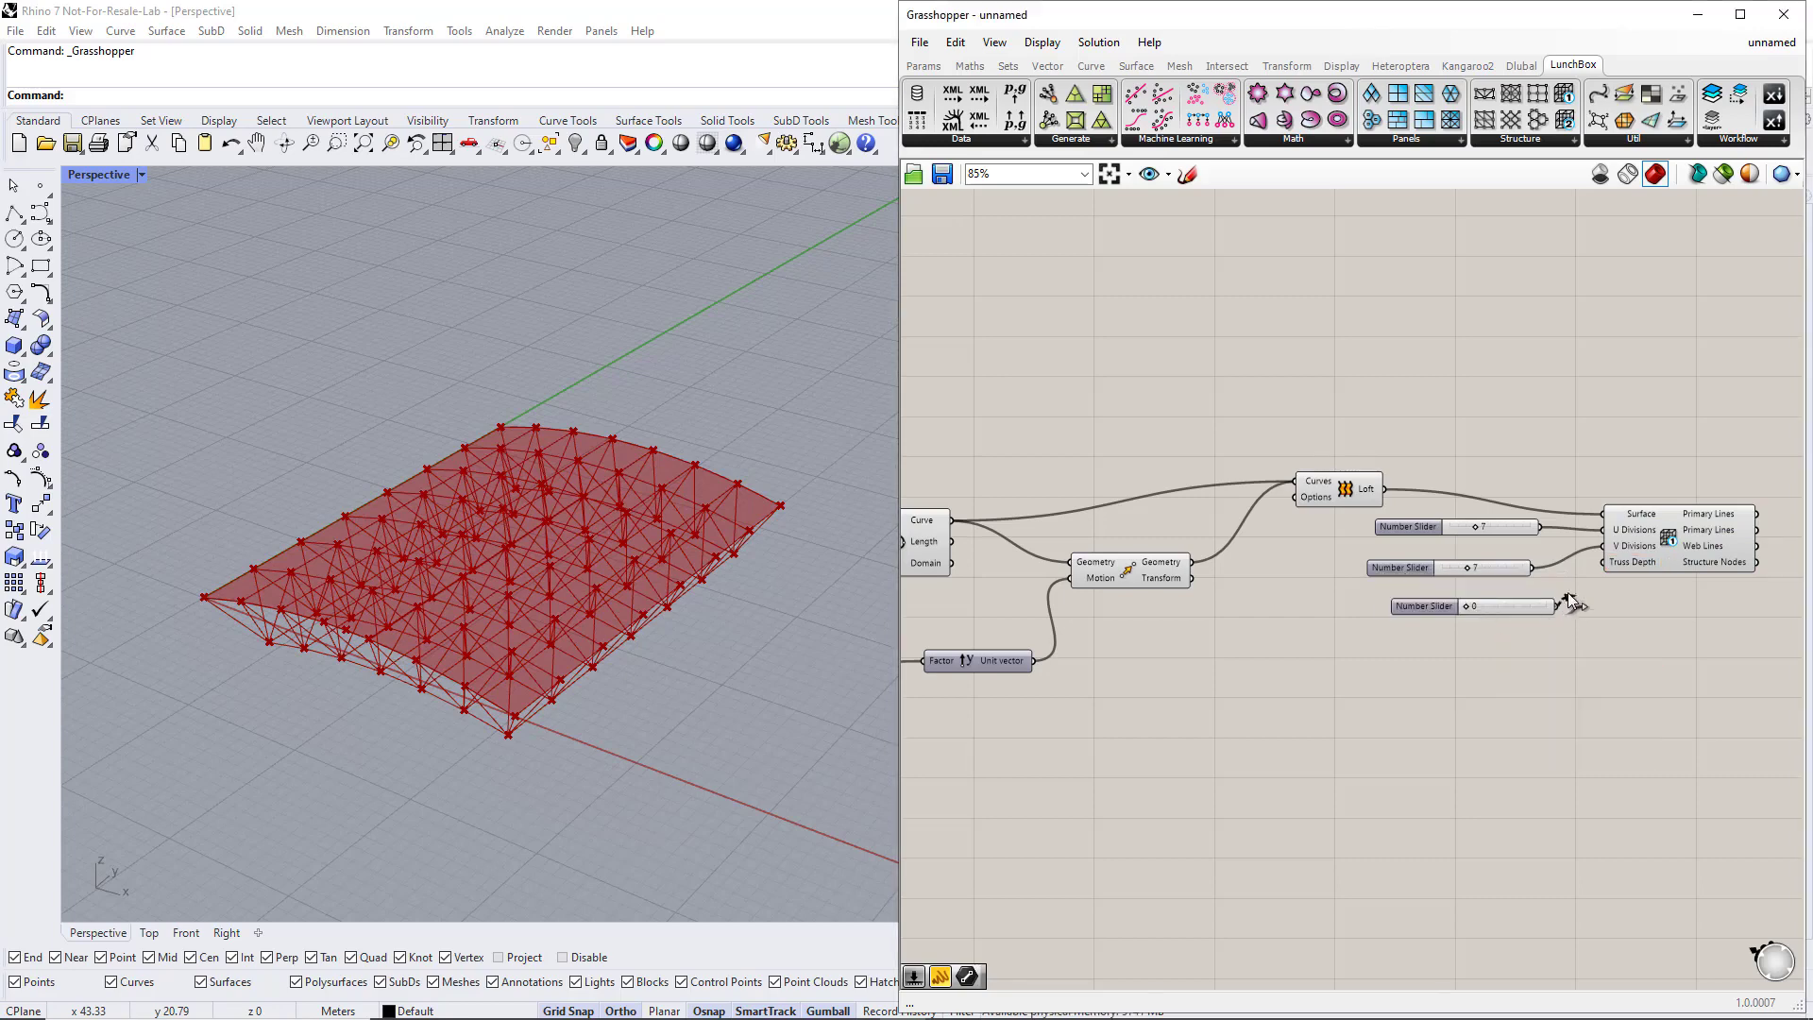
left_click_drag(1560, 605, 1603, 563)
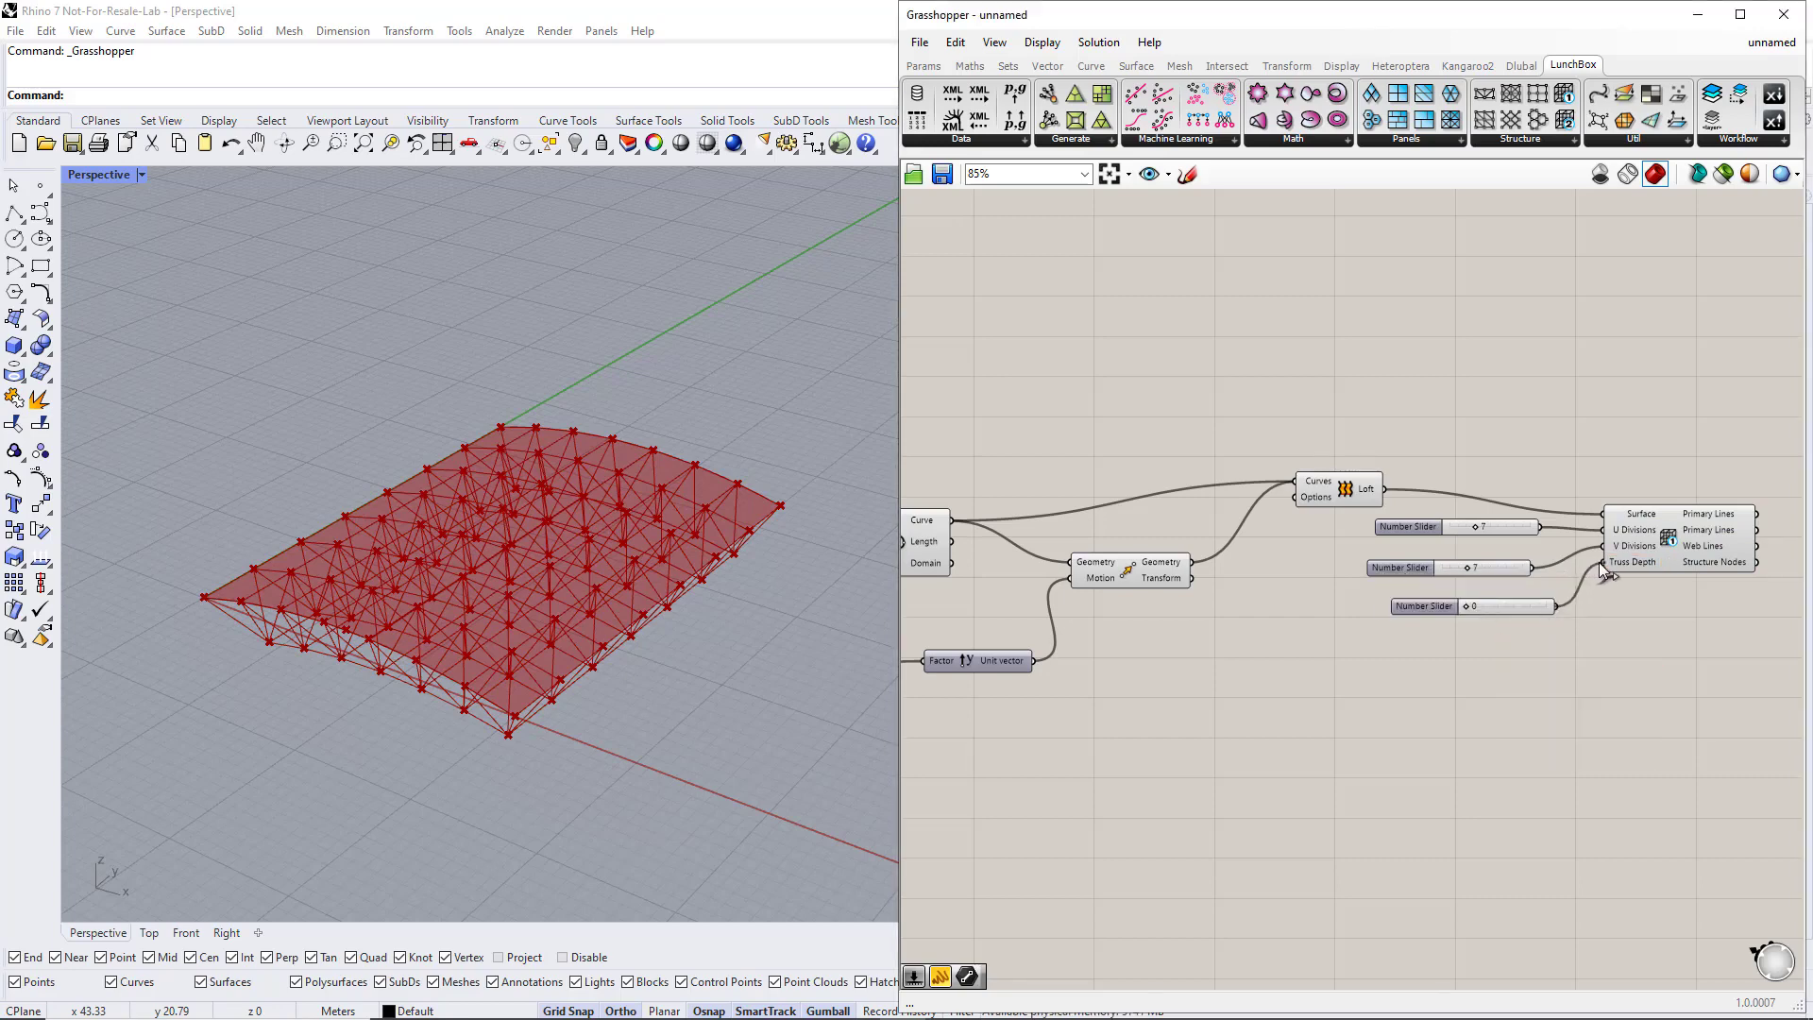
Switch the truss depth slider to floating-point numbers and set it to about 2.059
right_click(1441, 604)
mouse_move(1511, 661)
left_click(1699, 661)
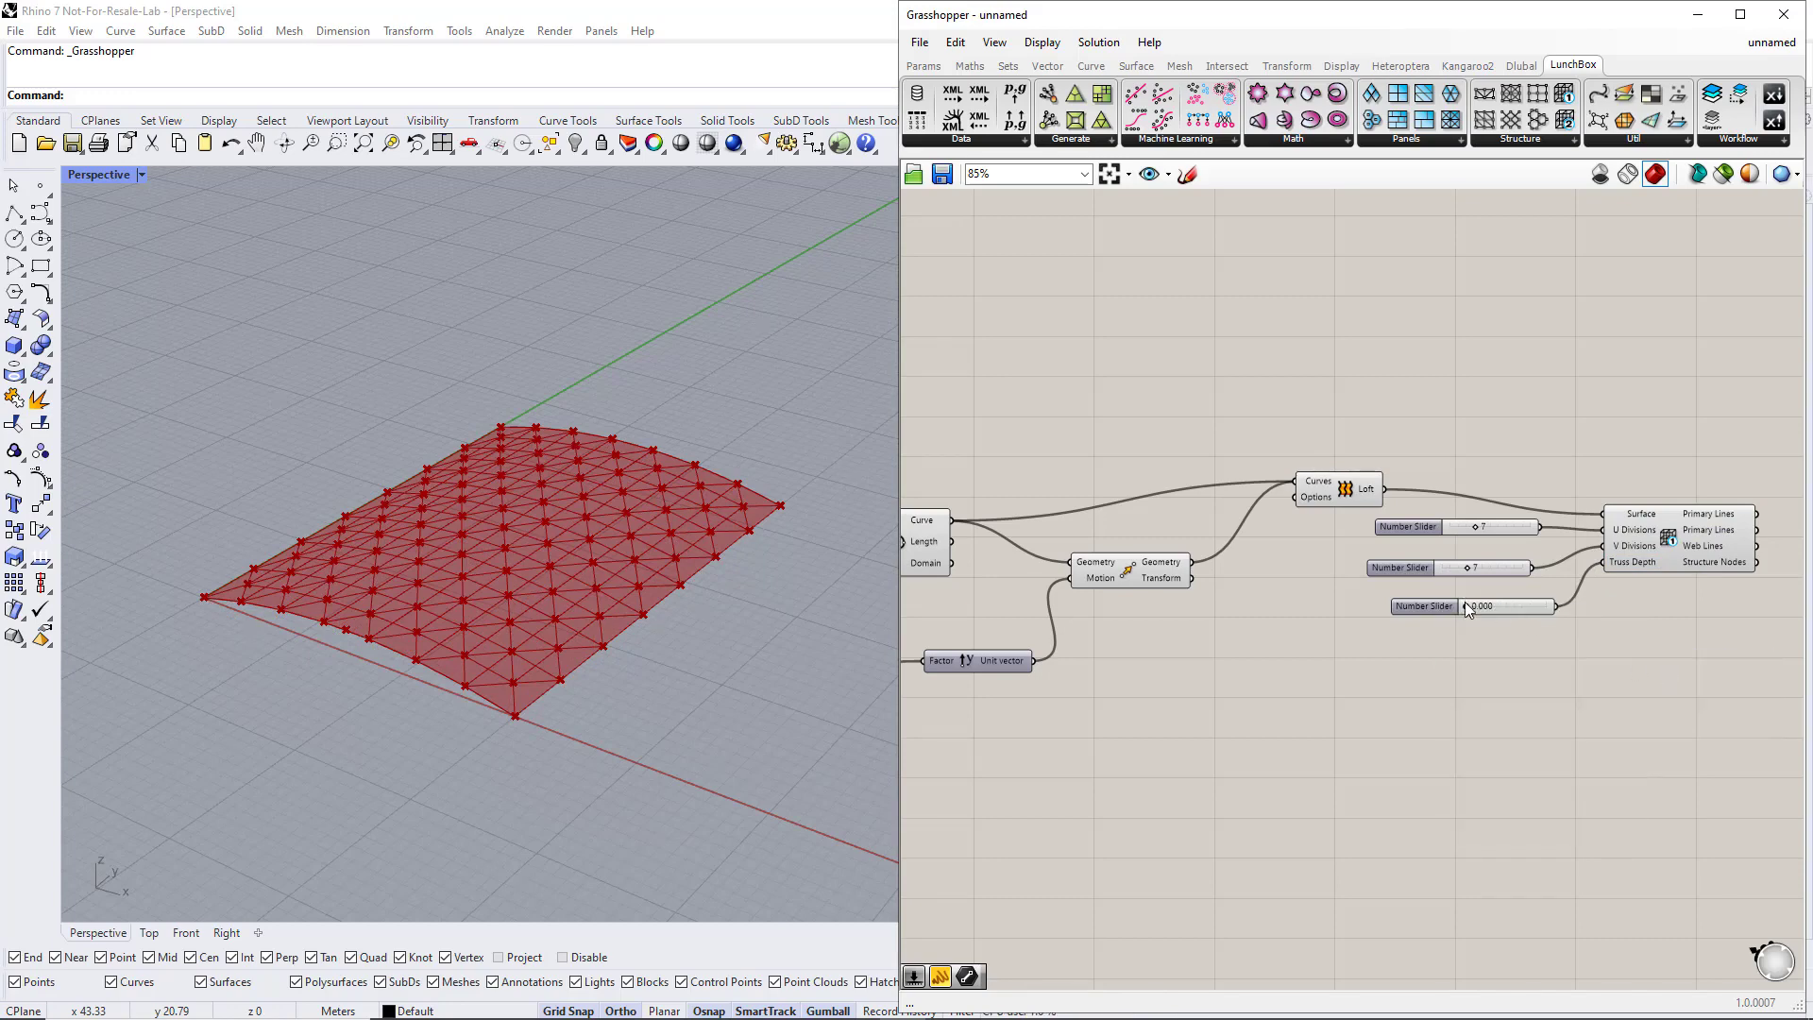
mouse_move(1466, 607)
left_mouse_down()
mouse_move(1517, 610)
mouse_move(1497, 613)
left_mouse_up()
right_click_drag(647, 722, 682, 661)
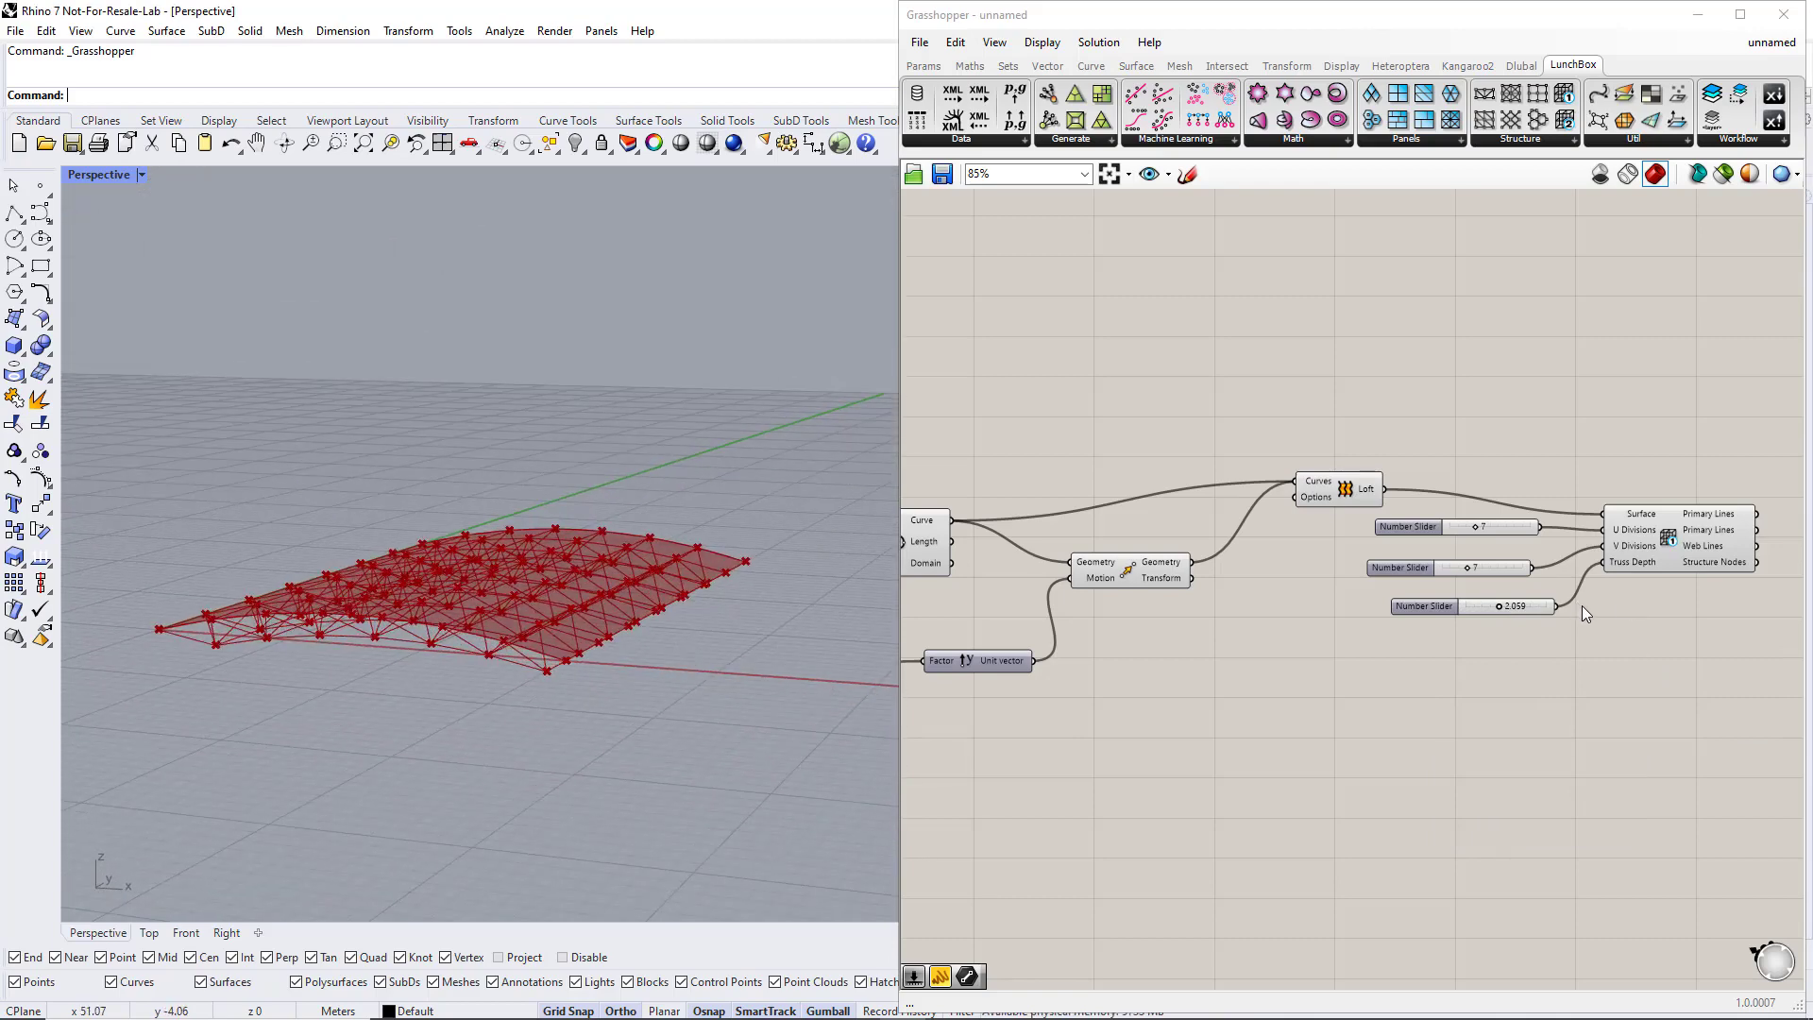
Set the Height slider to 0 and, with the Loft component selected, set the truss depth slider to about 2.824
scroll(1545, 637, "down", 5)
scroll(1176, 699, "up", 5)
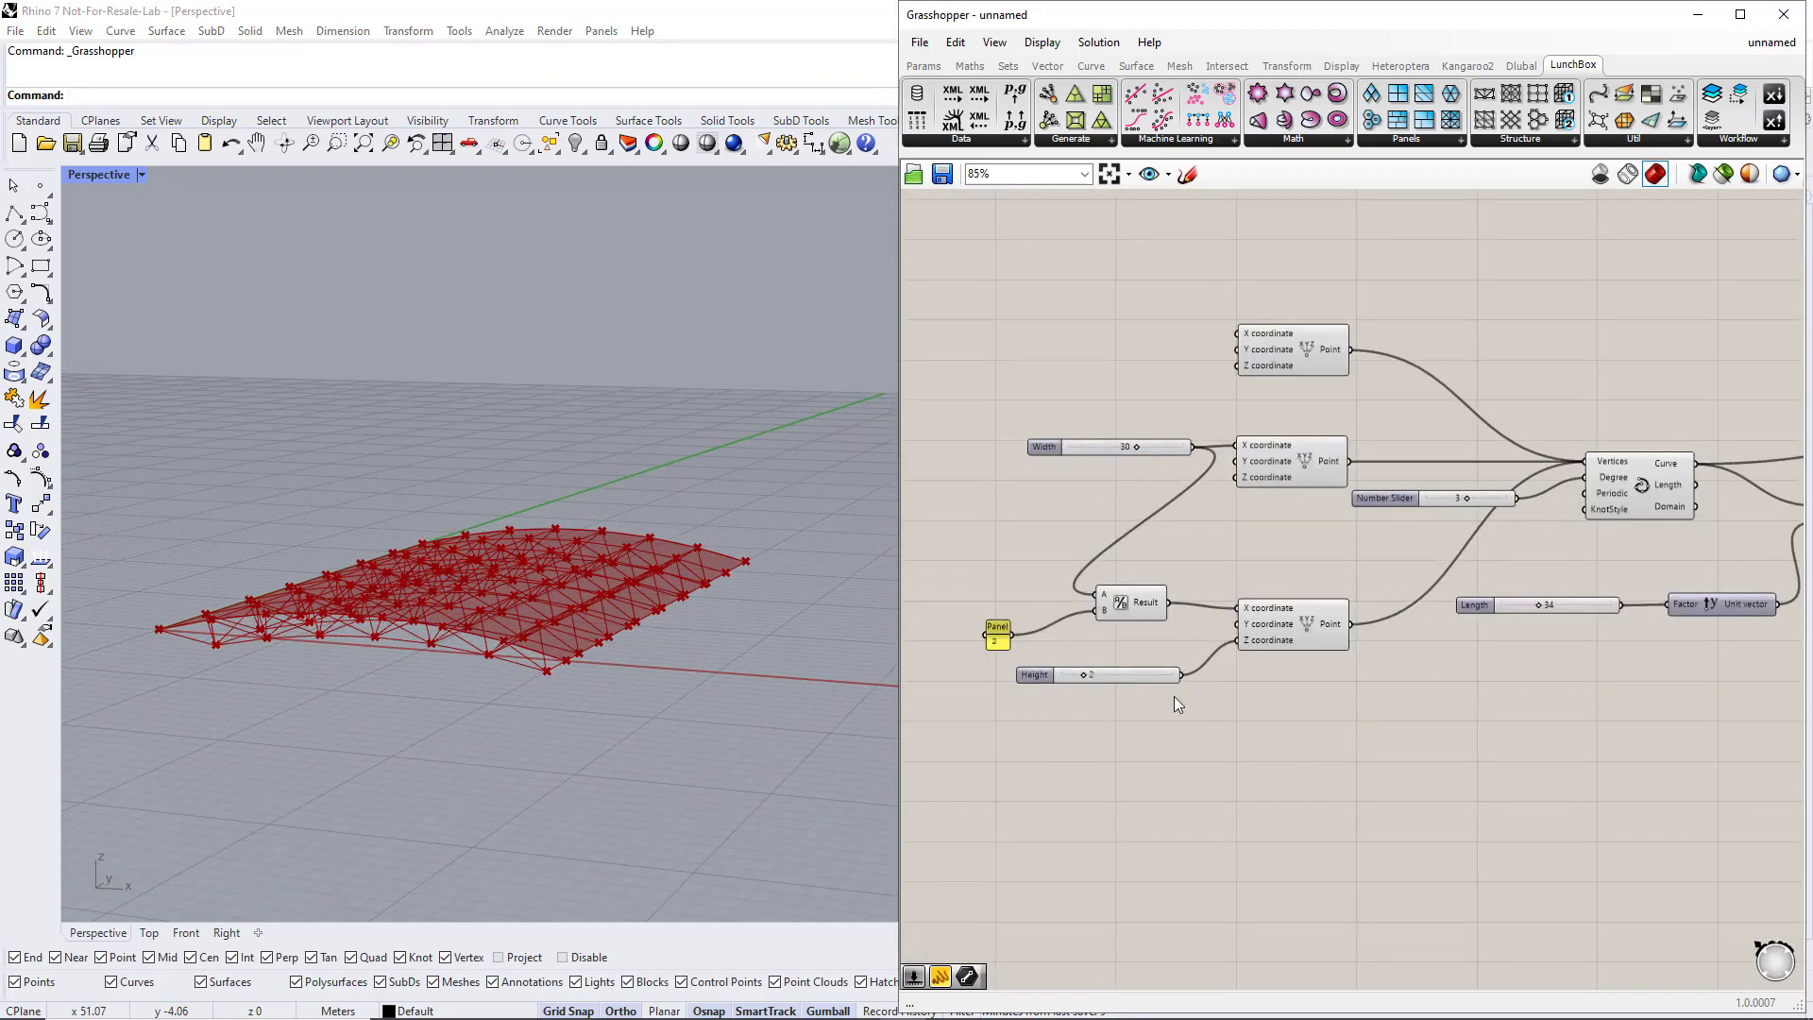
left_click_drag(1085, 674, 1056, 676)
scroll(1246, 690, "down", 3)
right_click_drag(1671, 725, 1171, 713)
scroll(1307, 665, "up", 2)
left_click(1240, 483)
scroll(1340, 650, "up", 1)
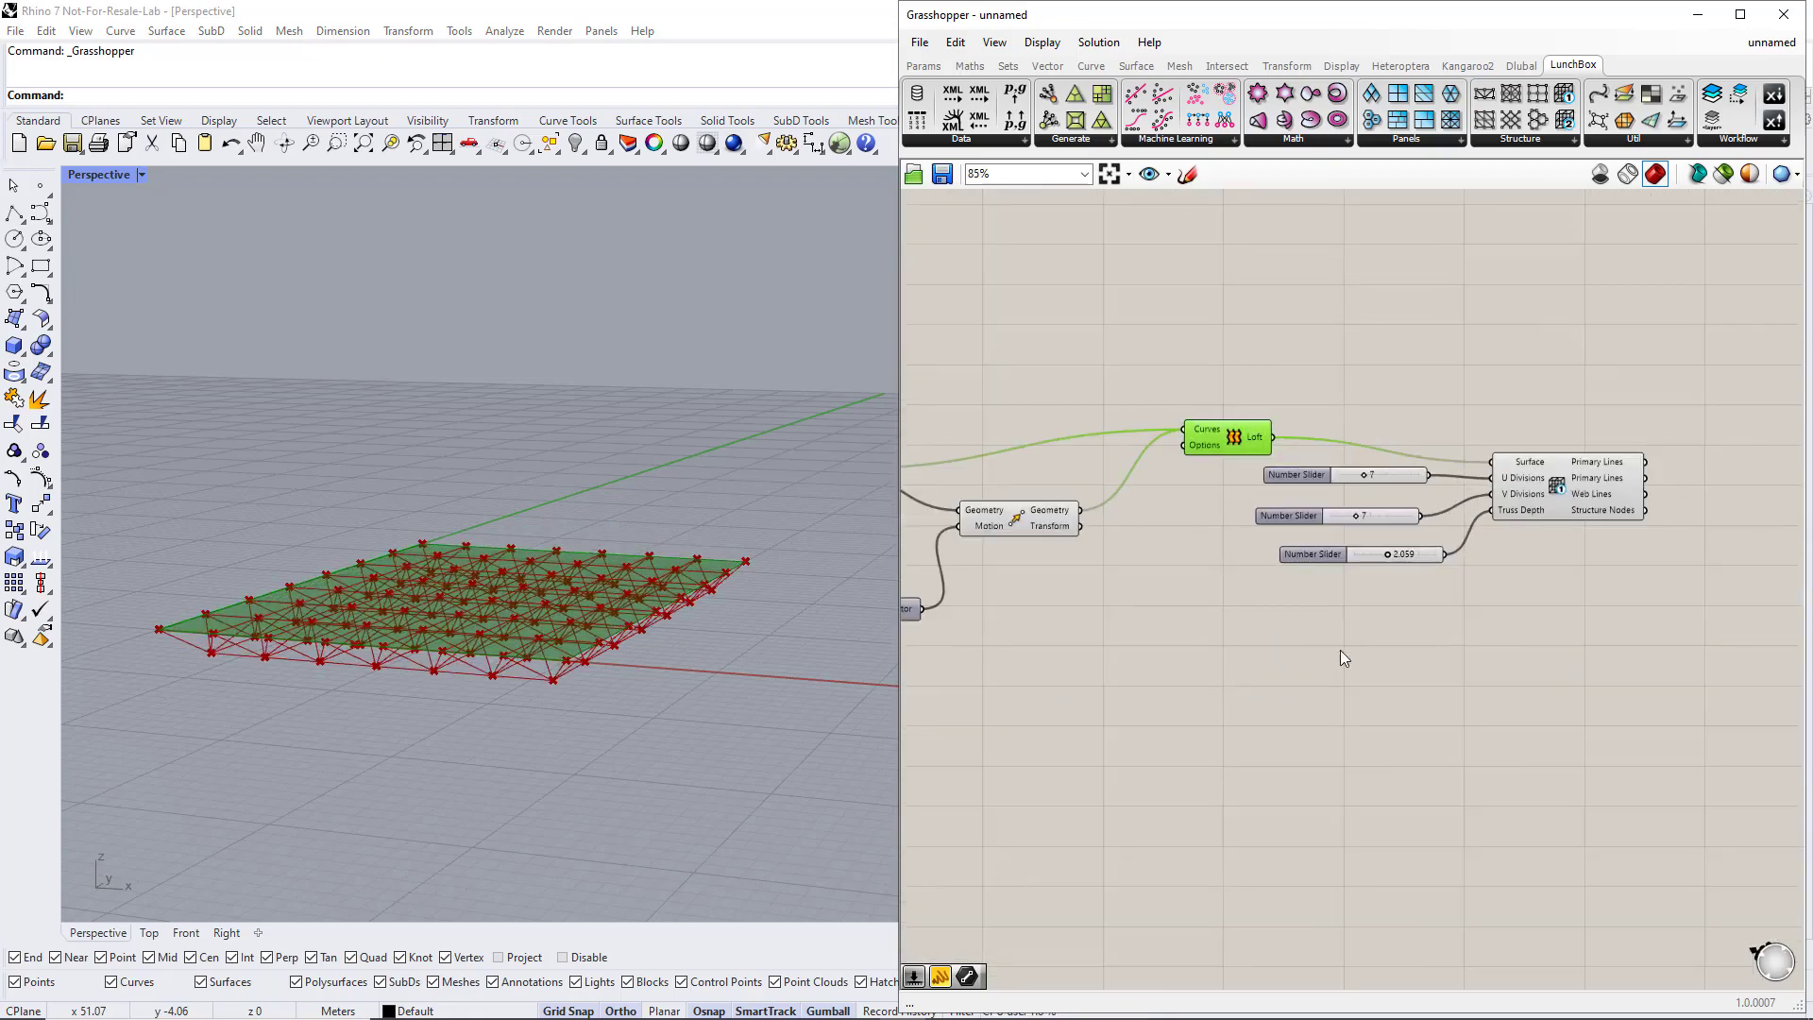
mouse_move(1385, 555)
left_mouse_down()
mouse_move(1434, 557)
mouse_move(1396, 564)
left_mouse_up()
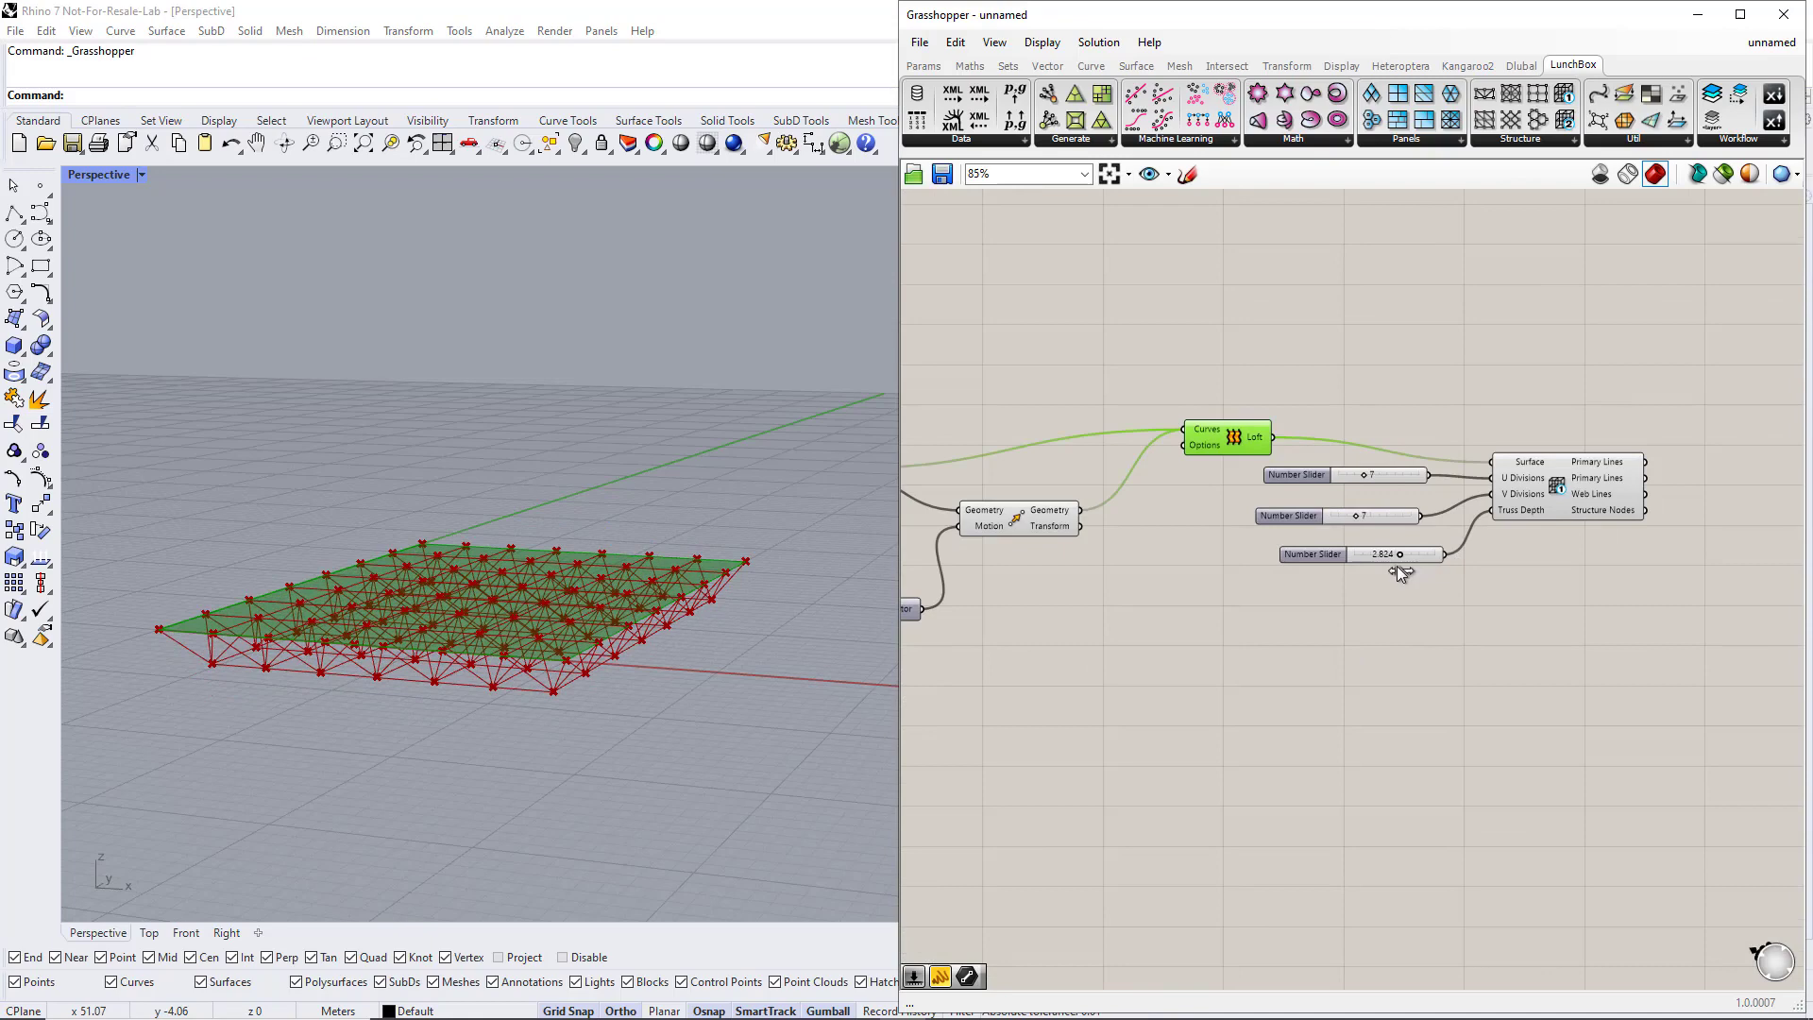
Apply the expression -x to the space truss's Truss Depth input
right_click(1521, 510)
mouse_move(1574, 700)
left_click(1403, 722)
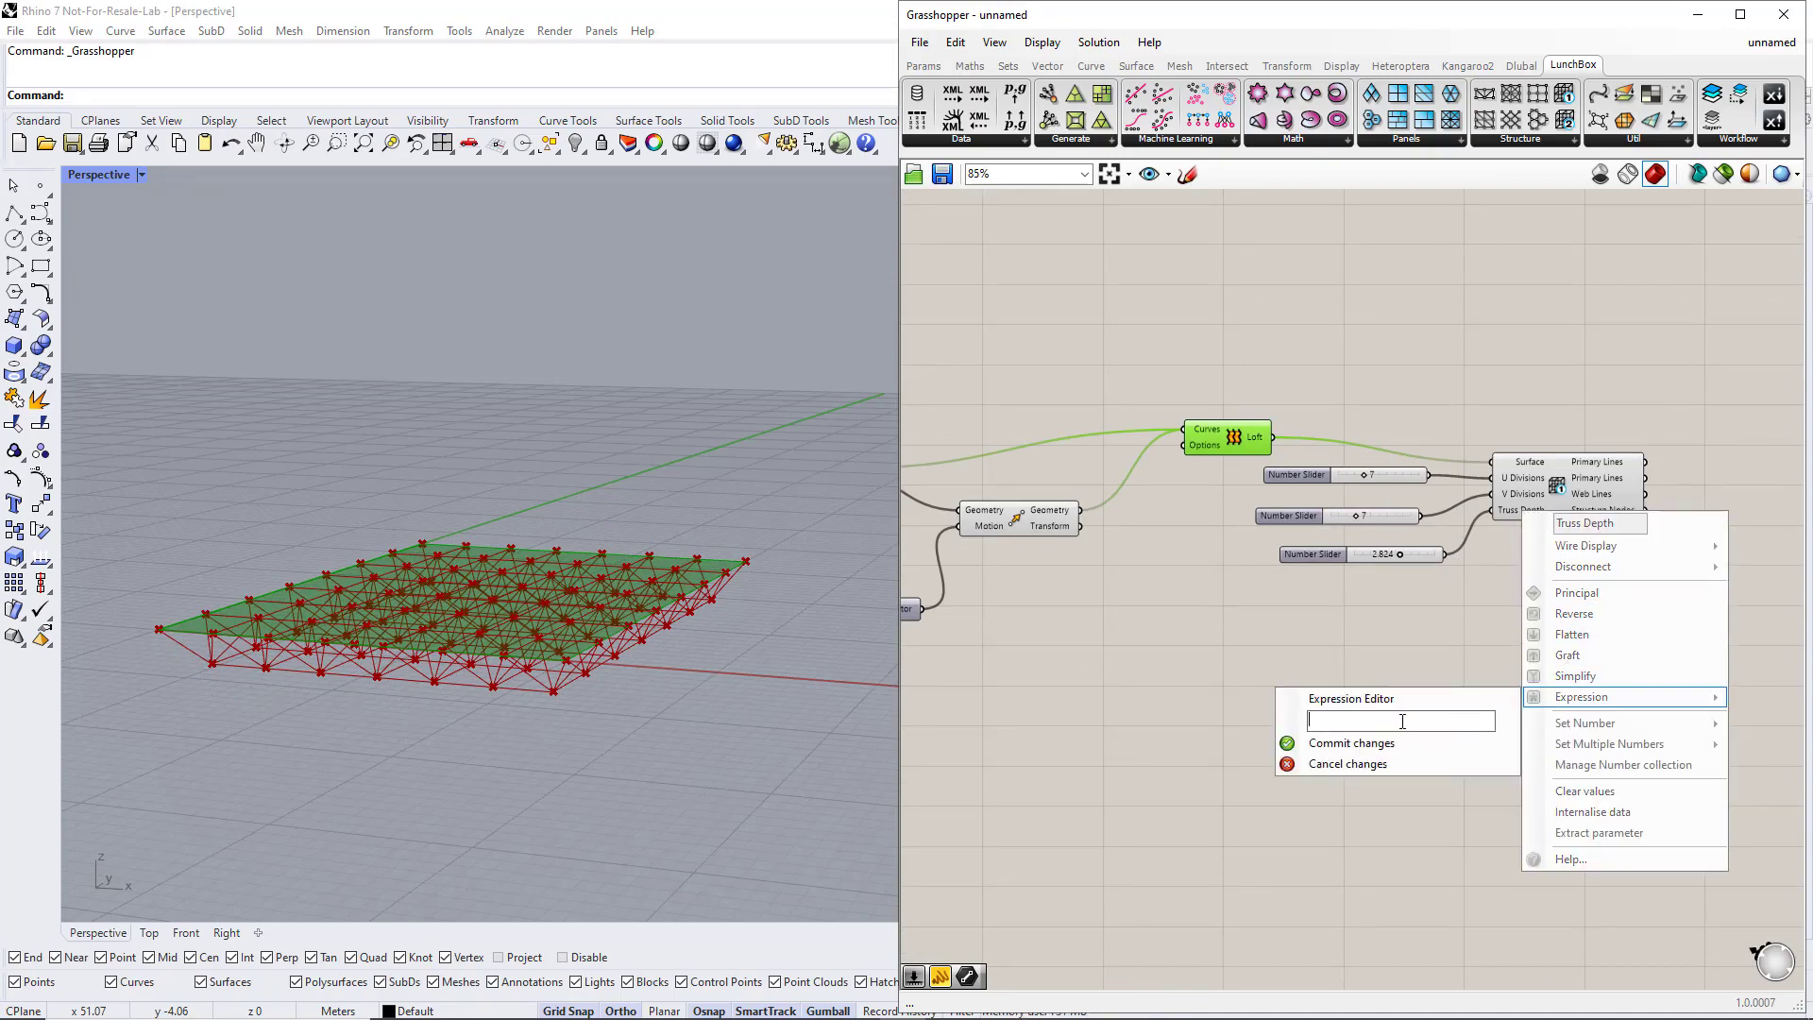
left_click(1409, 745)
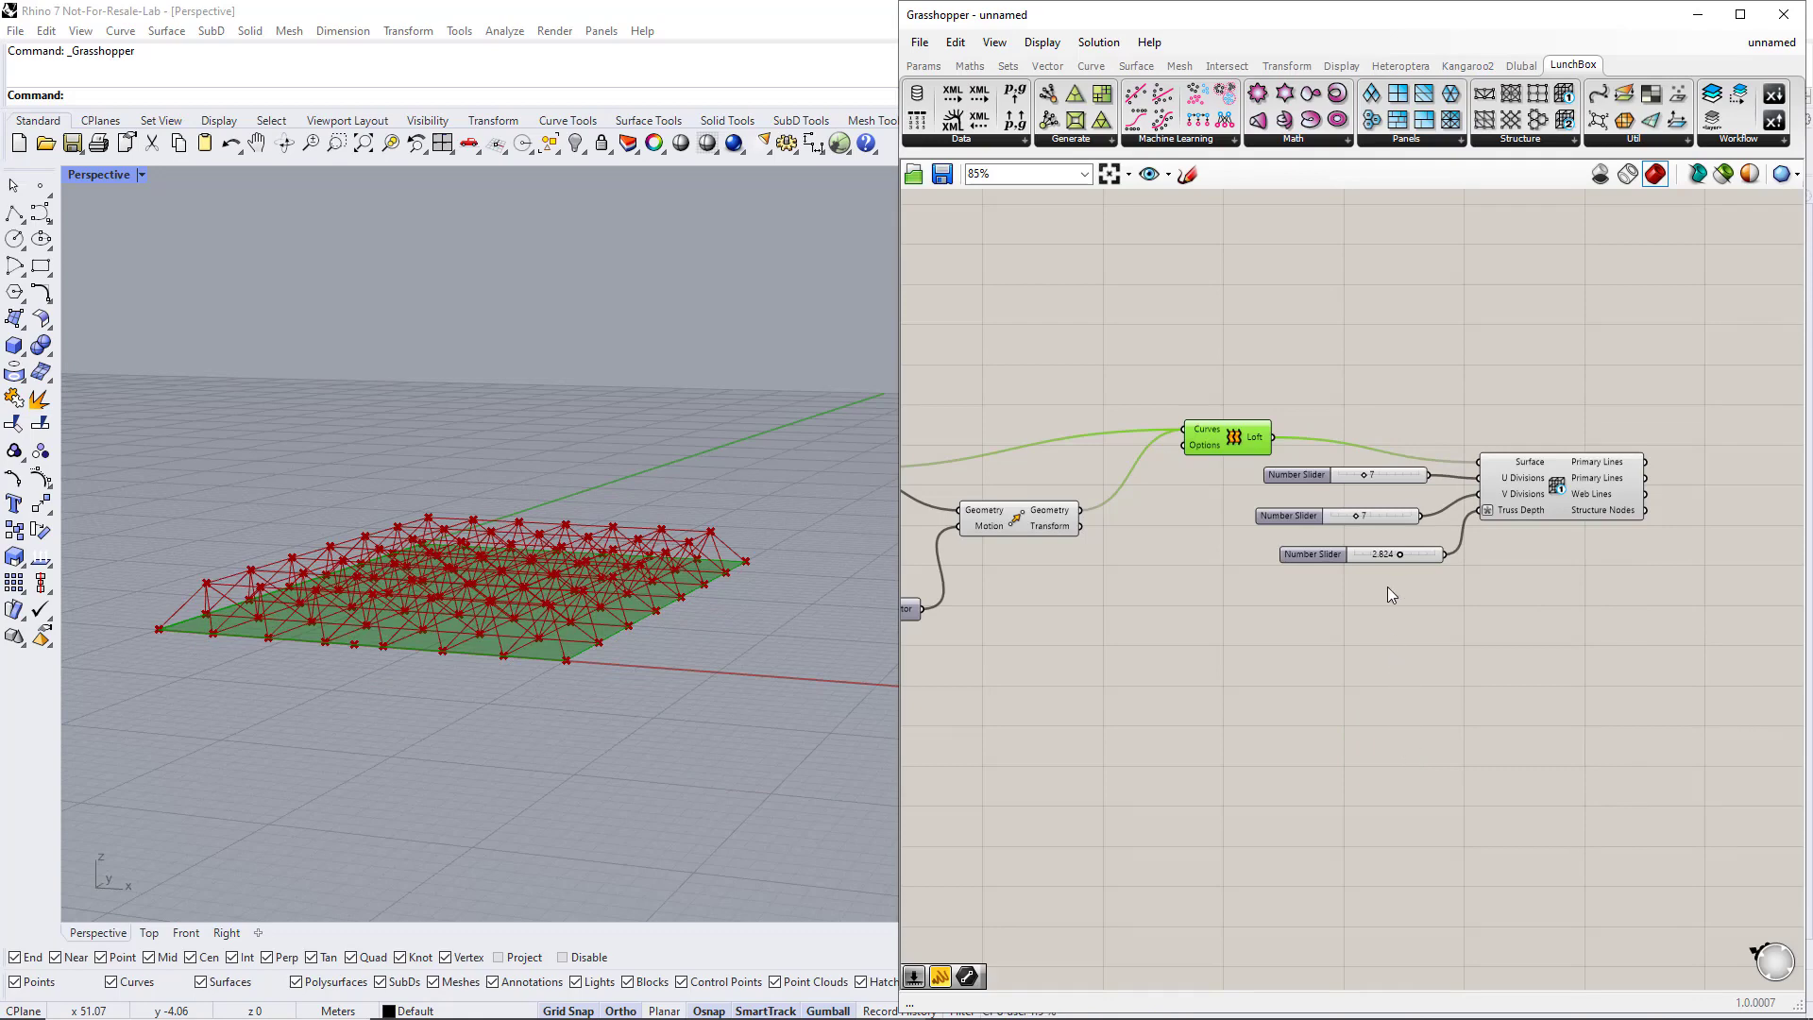
Remove the expression from the space truss's Truss Depth input and deselect the Loft component
right_click(1506, 509)
mouse_move(1556, 697)
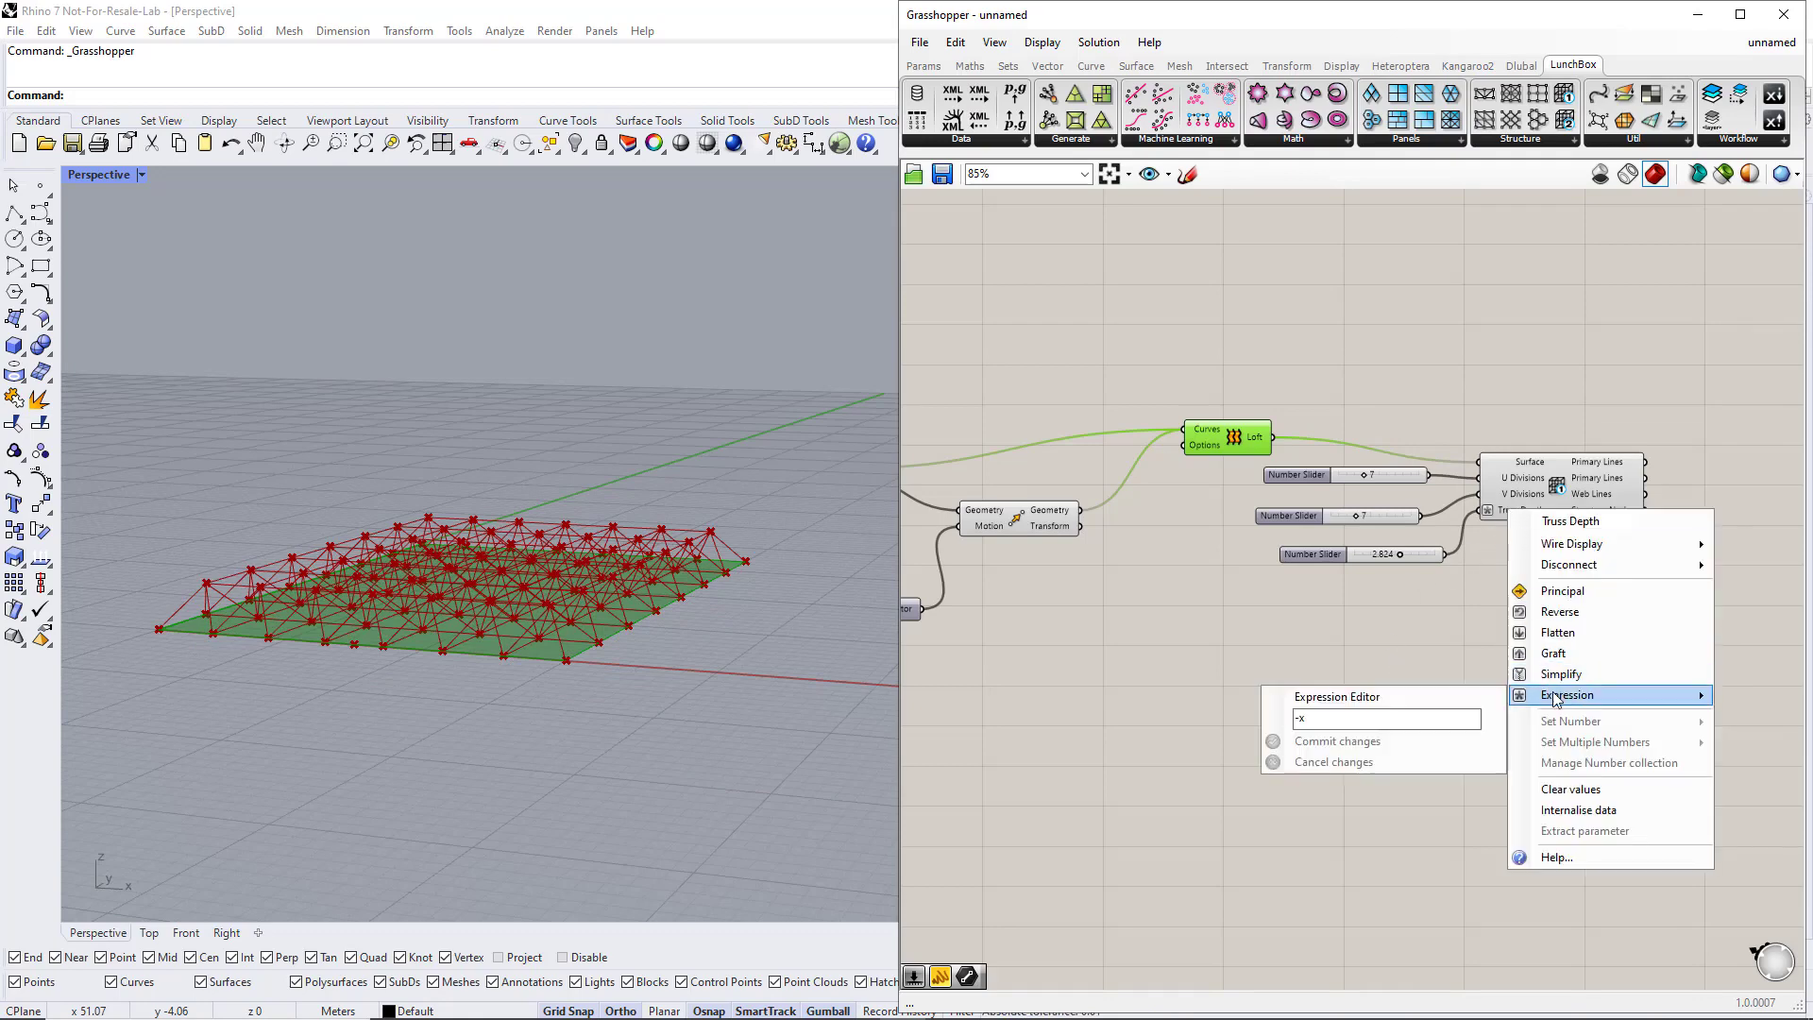
left_click(1370, 719)
left_click(1340, 742)
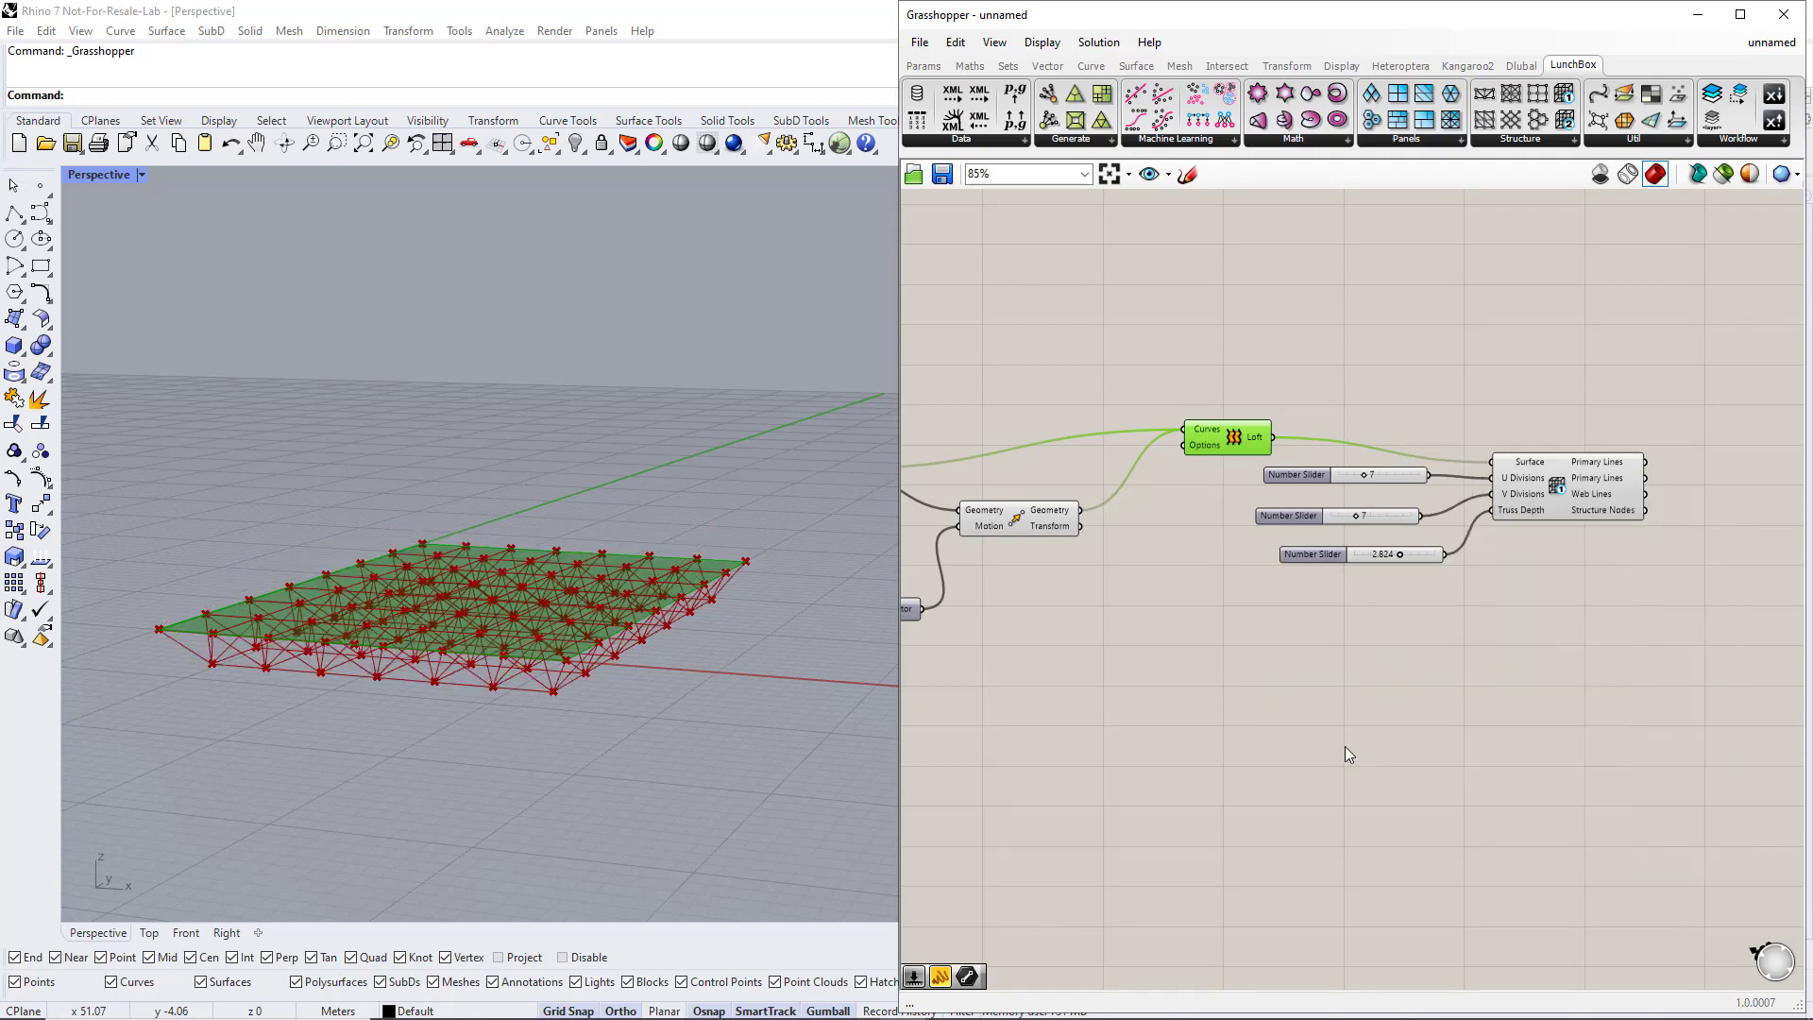
left_click(1385, 699)
Disable the preview of the point, curve, vector, Move and Loft components, and highlight only the space truss component
scroll(1224, 494, "down", 4)
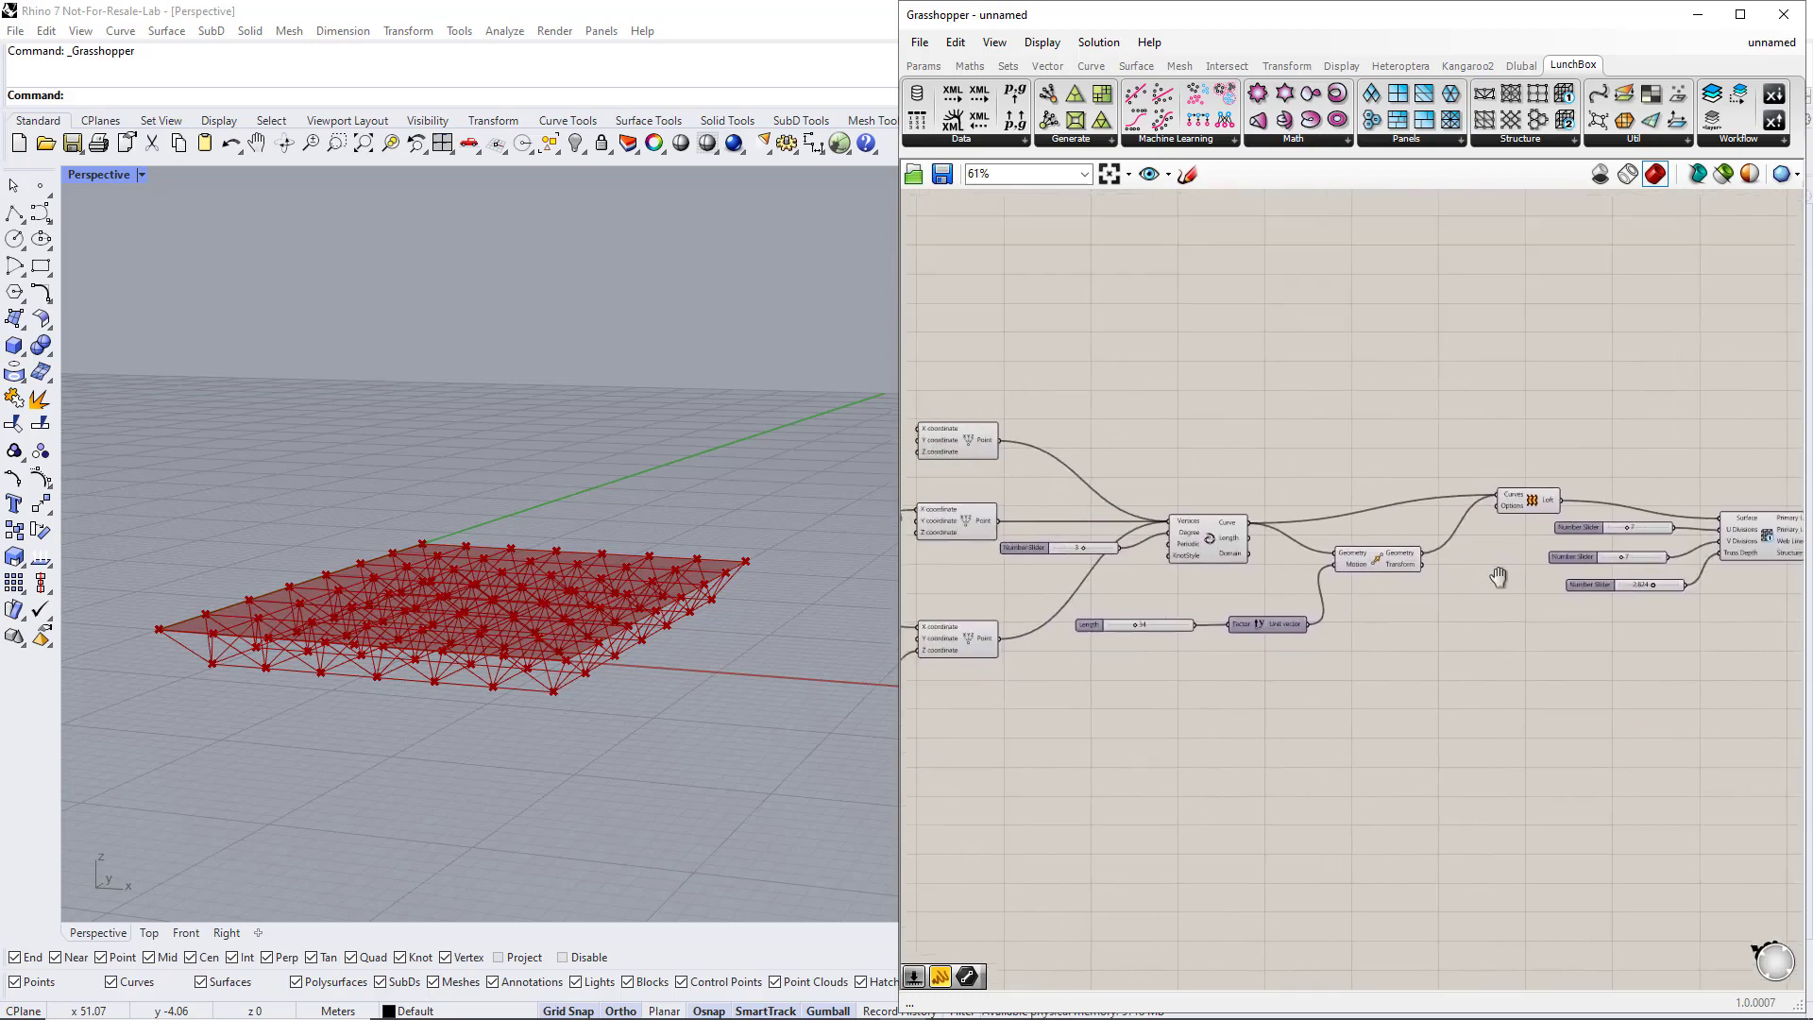
left_click_drag(1523, 659, 1096, 436)
middle_click(1511, 519)
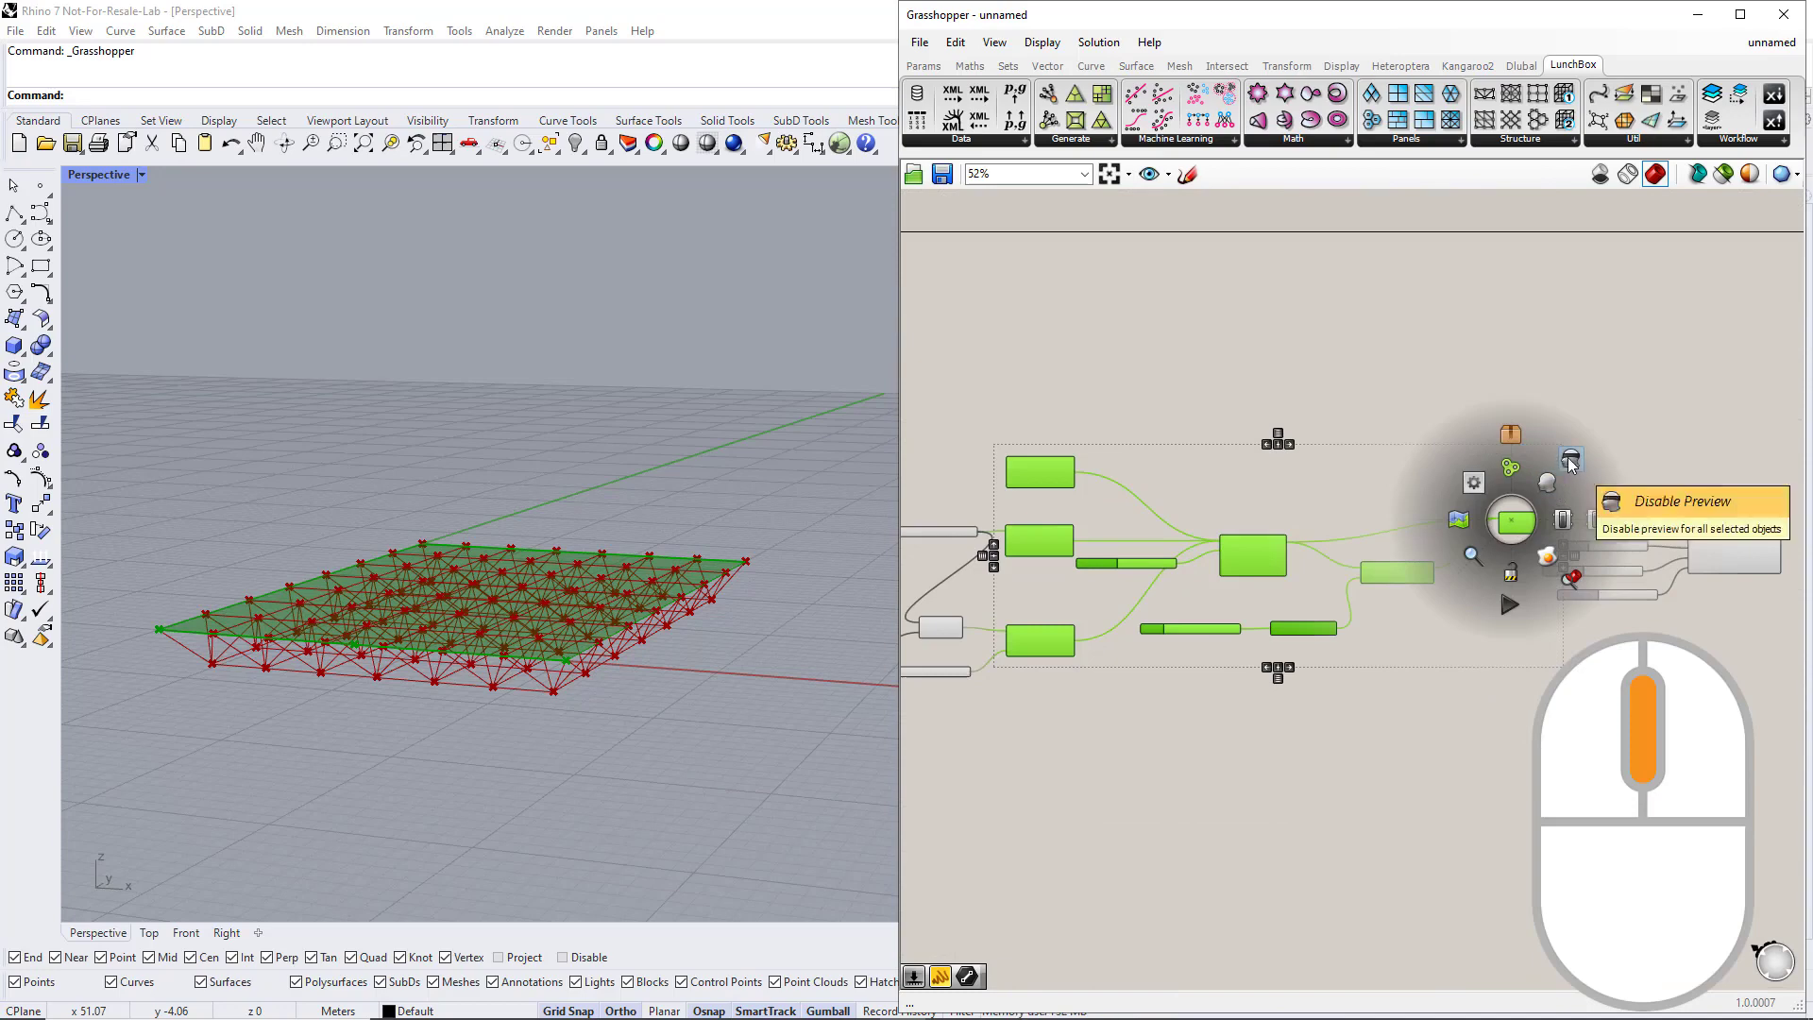
left_click(1556, 485)
left_click(1486, 654)
scroll(1732, 552, "up", 1)
left_click(1732, 557)
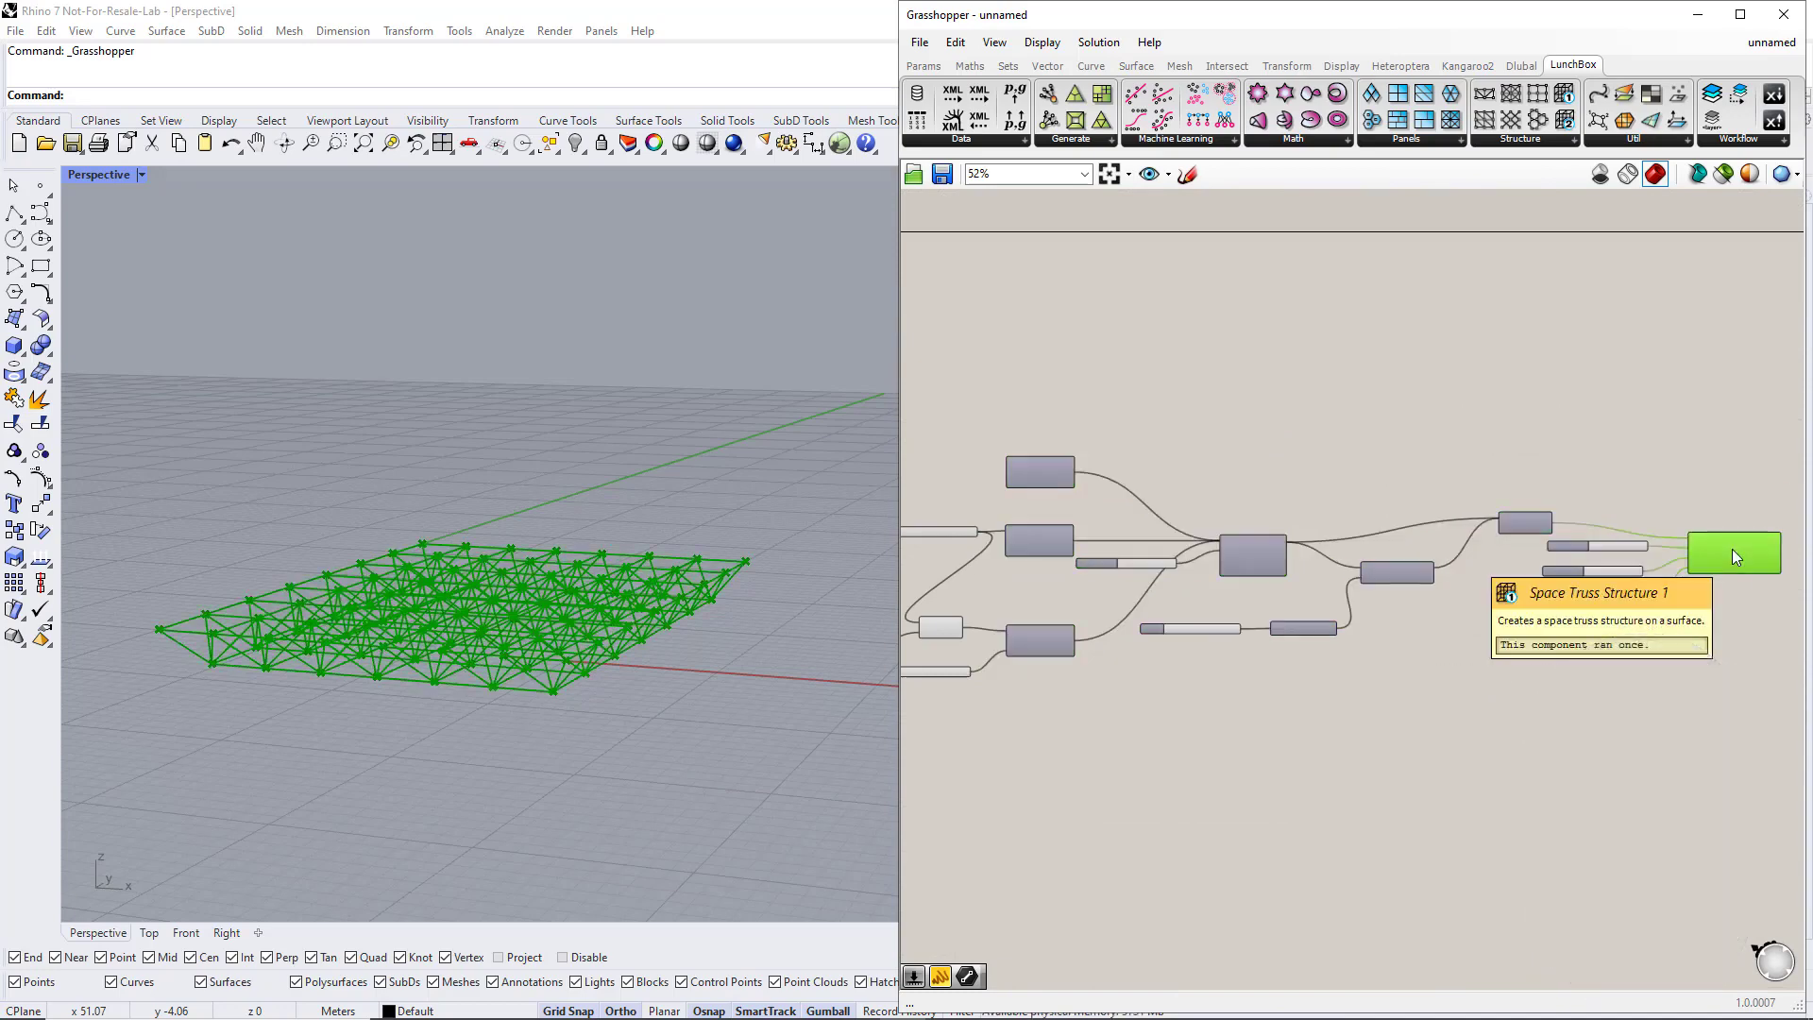
Deselect the truss component and rename the slider feeding its U Divisions input as U Divisions
scroll(1732, 557, "up", 2)
right_click_drag(1745, 632, 1567, 612)
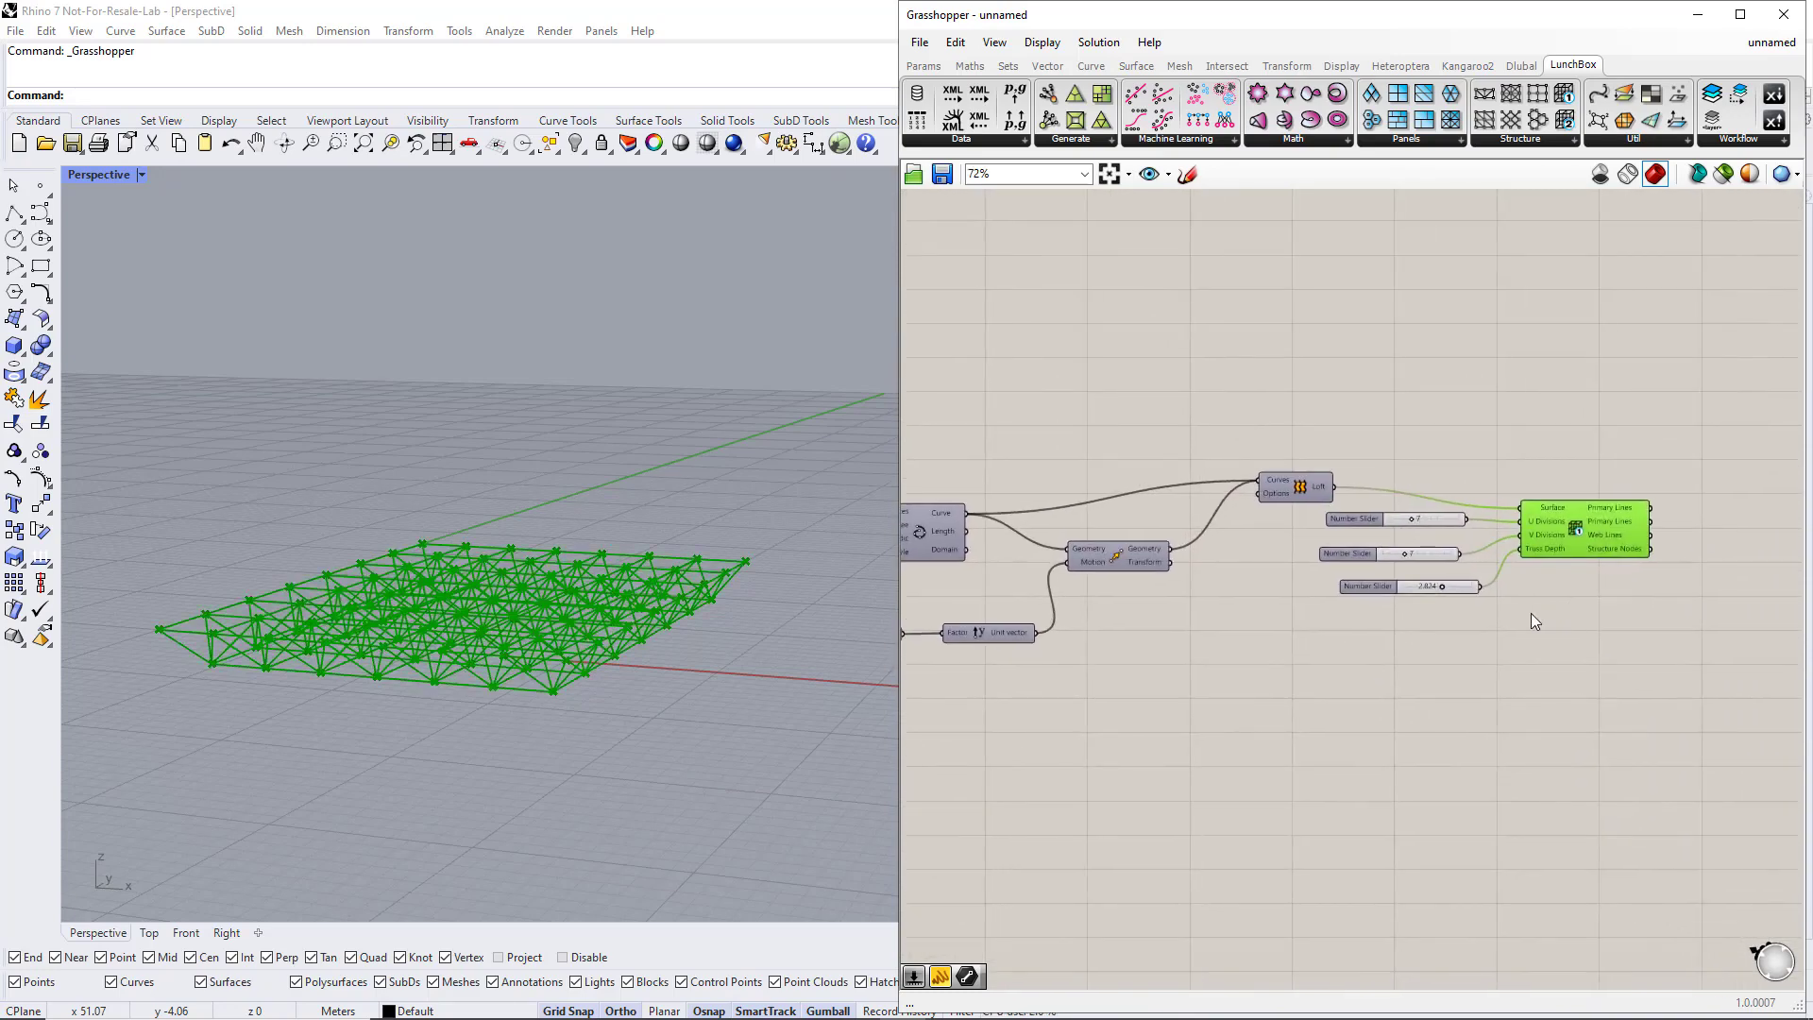
left_click(1532, 614)
right_click(1374, 520)
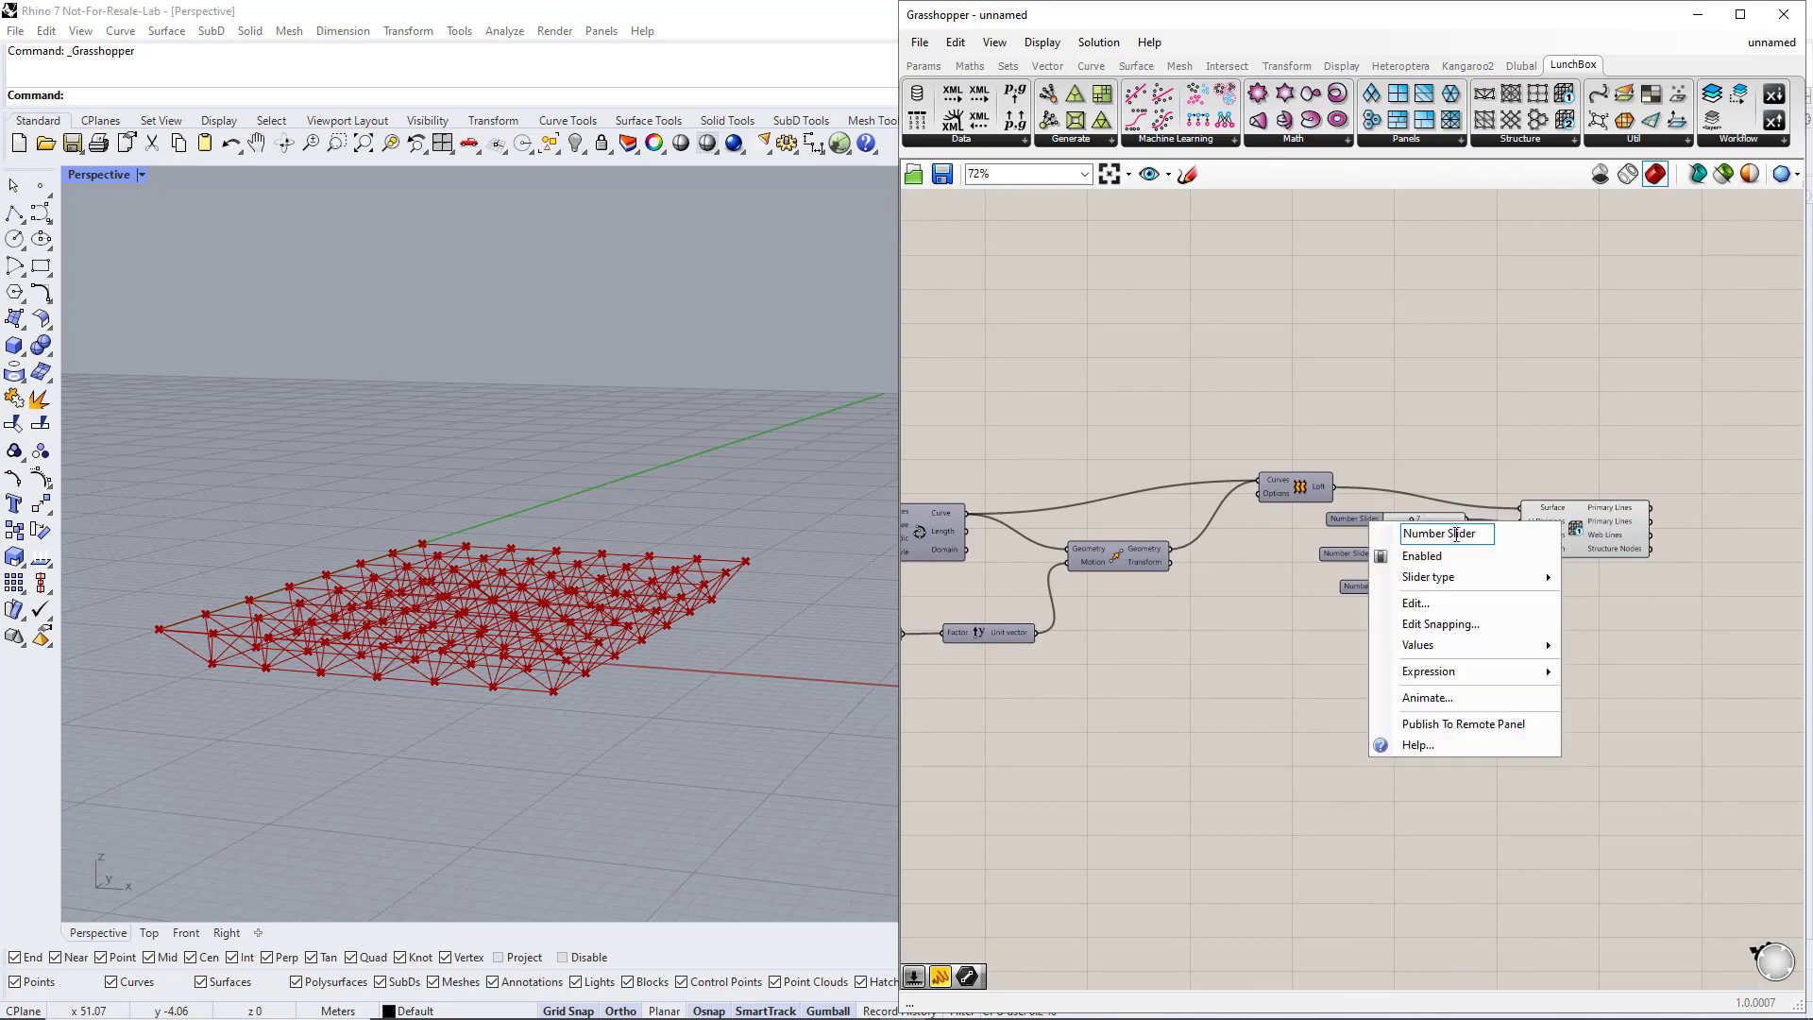
type("U Divisions")
key("Return")
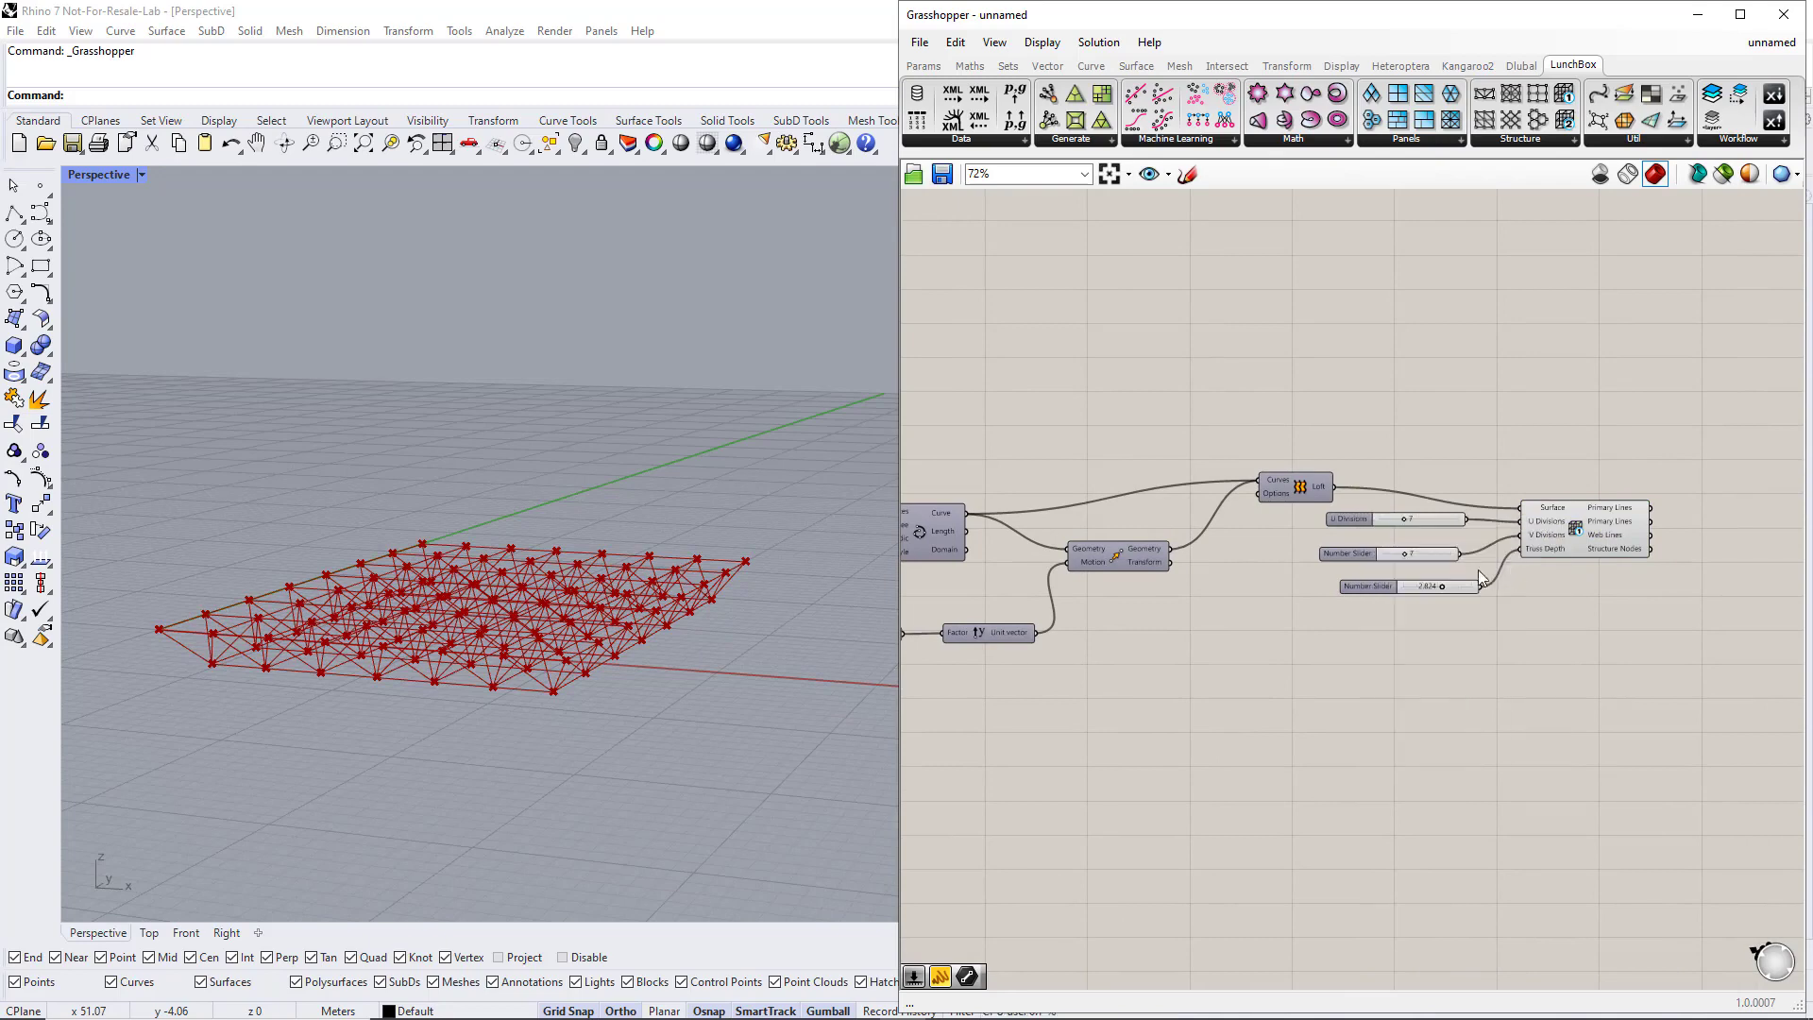
Rename the slider feeding the V Divisions input as V Divisions
right_click(1356, 554)
left_click_drag(1473, 570, 1368, 566)
type("V")
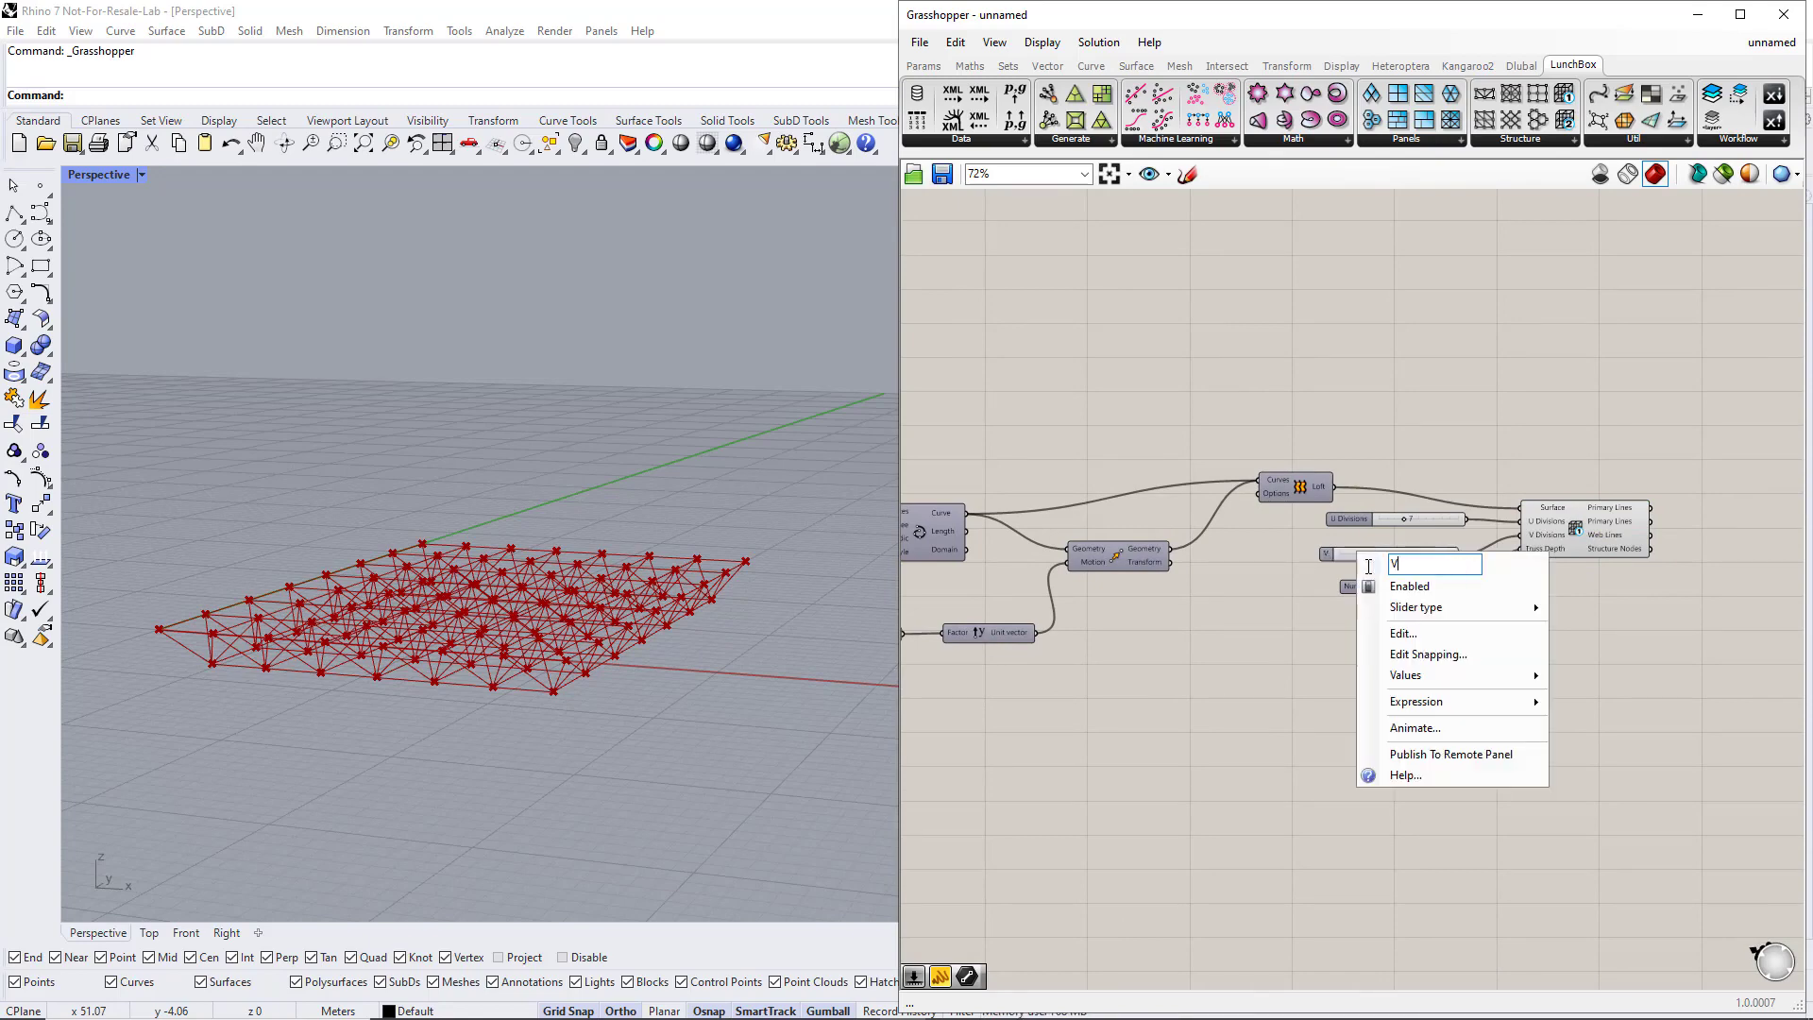
type(" Divisions")
key("Return")
Rename the truss depth slider as Truss Depth and align it closely beneath the two division sliders
right_click(1370, 586)
left_click_drag(1477, 600, 1423, 601)
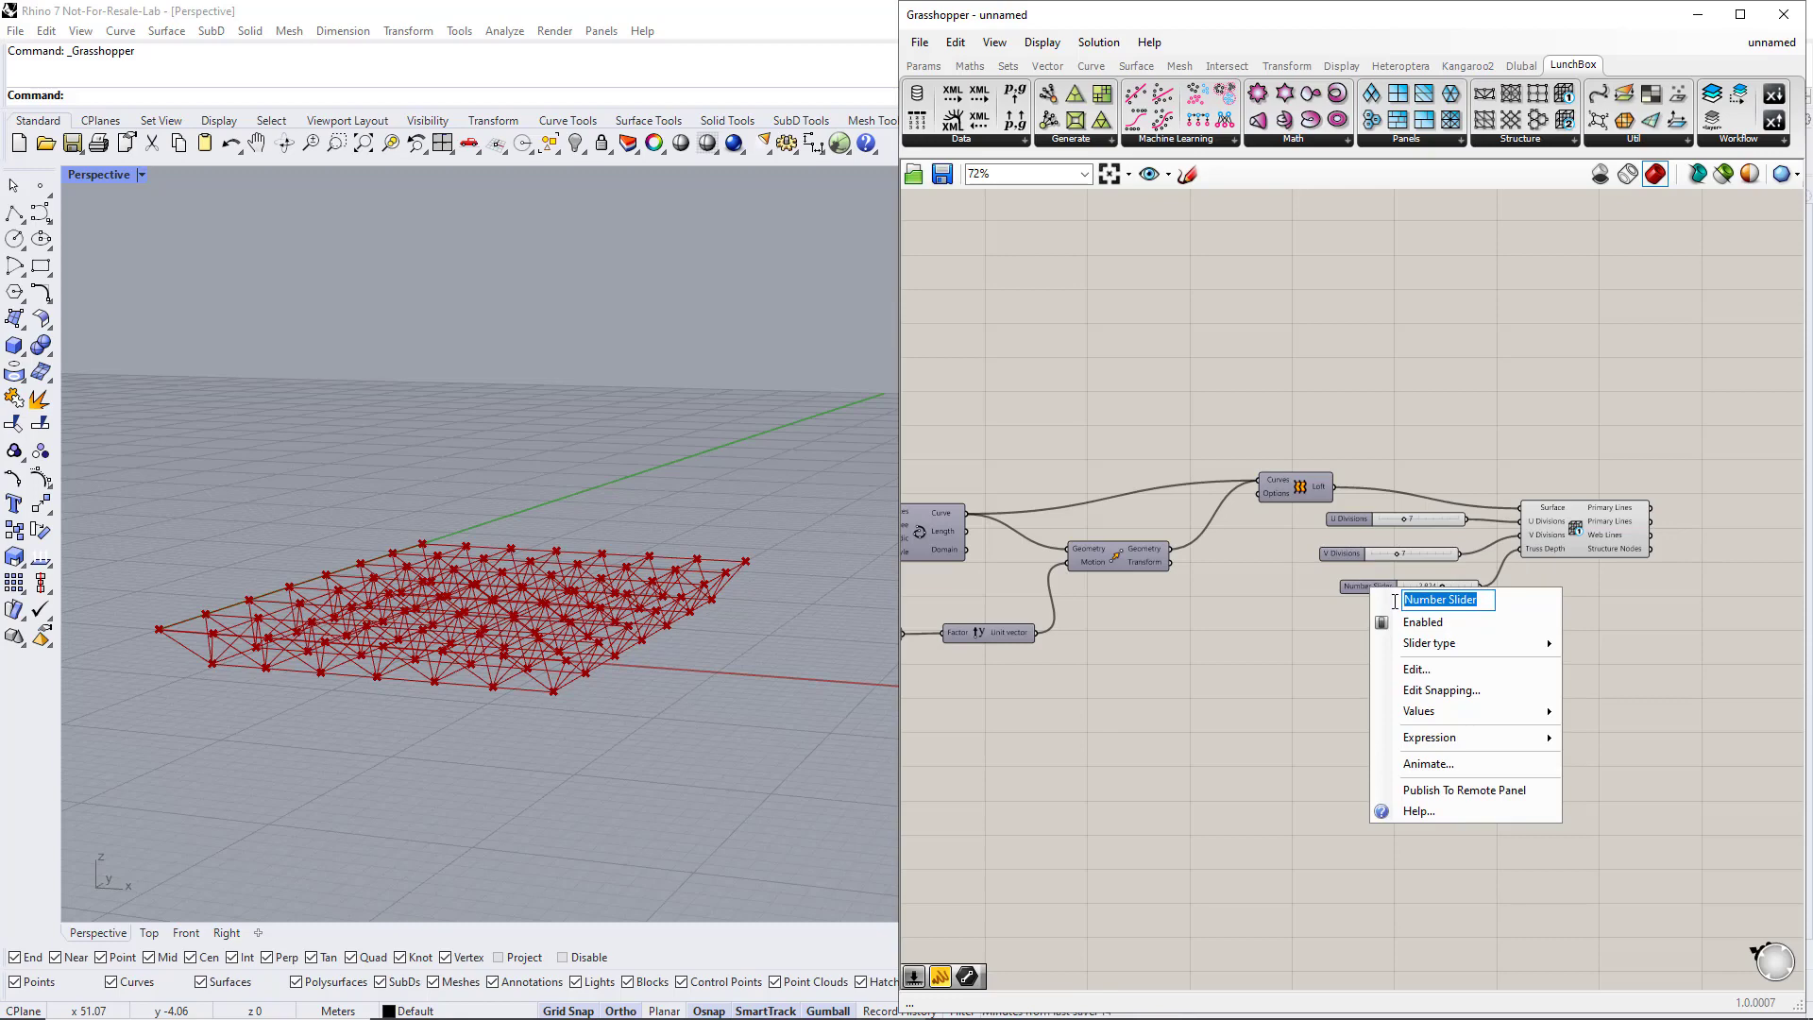
type("Truss Depth")
key("Return")
mouse_move(1359, 587)
left_mouse_down()
mouse_move(1358, 548)
mouse_move(1354, 563)
left_mouse_up()
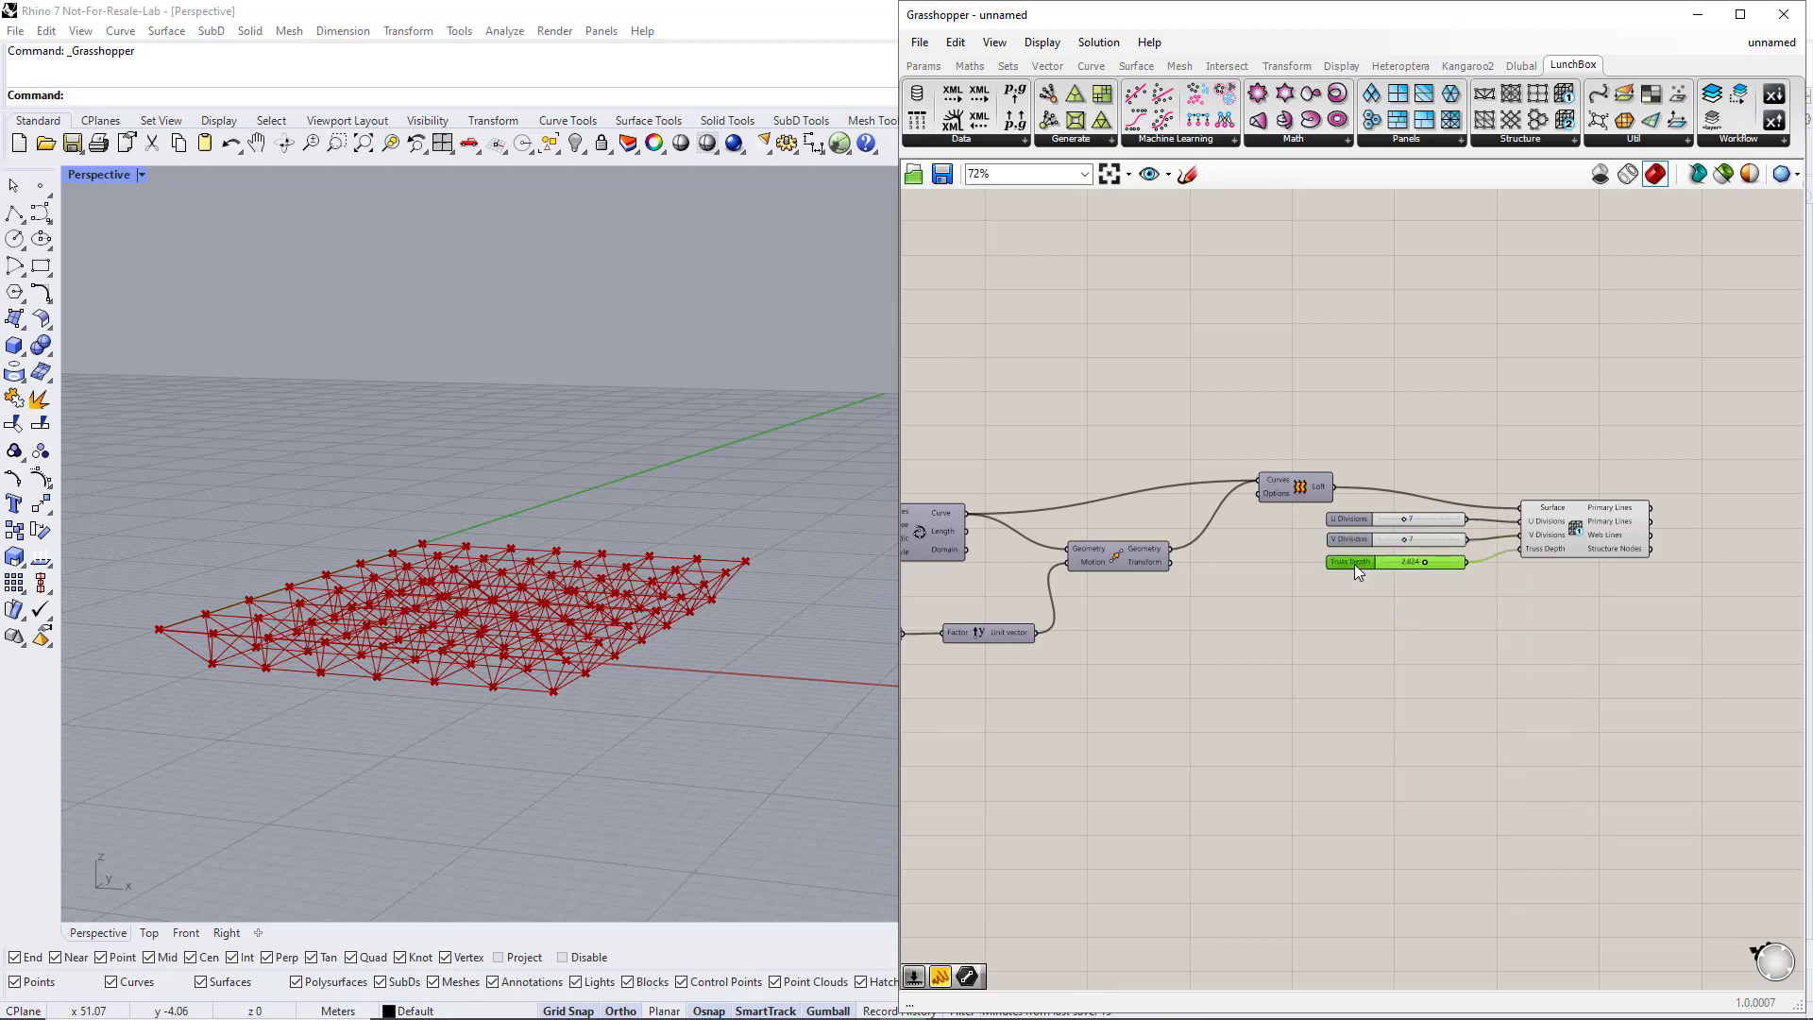
Shift the whole definition slightly and move the U Divisions, V Divisions and Truss Depth sliders ahead of its first components
scroll(1391, 636, "down", 5)
left_click_drag(1677, 734, 1109, 478)
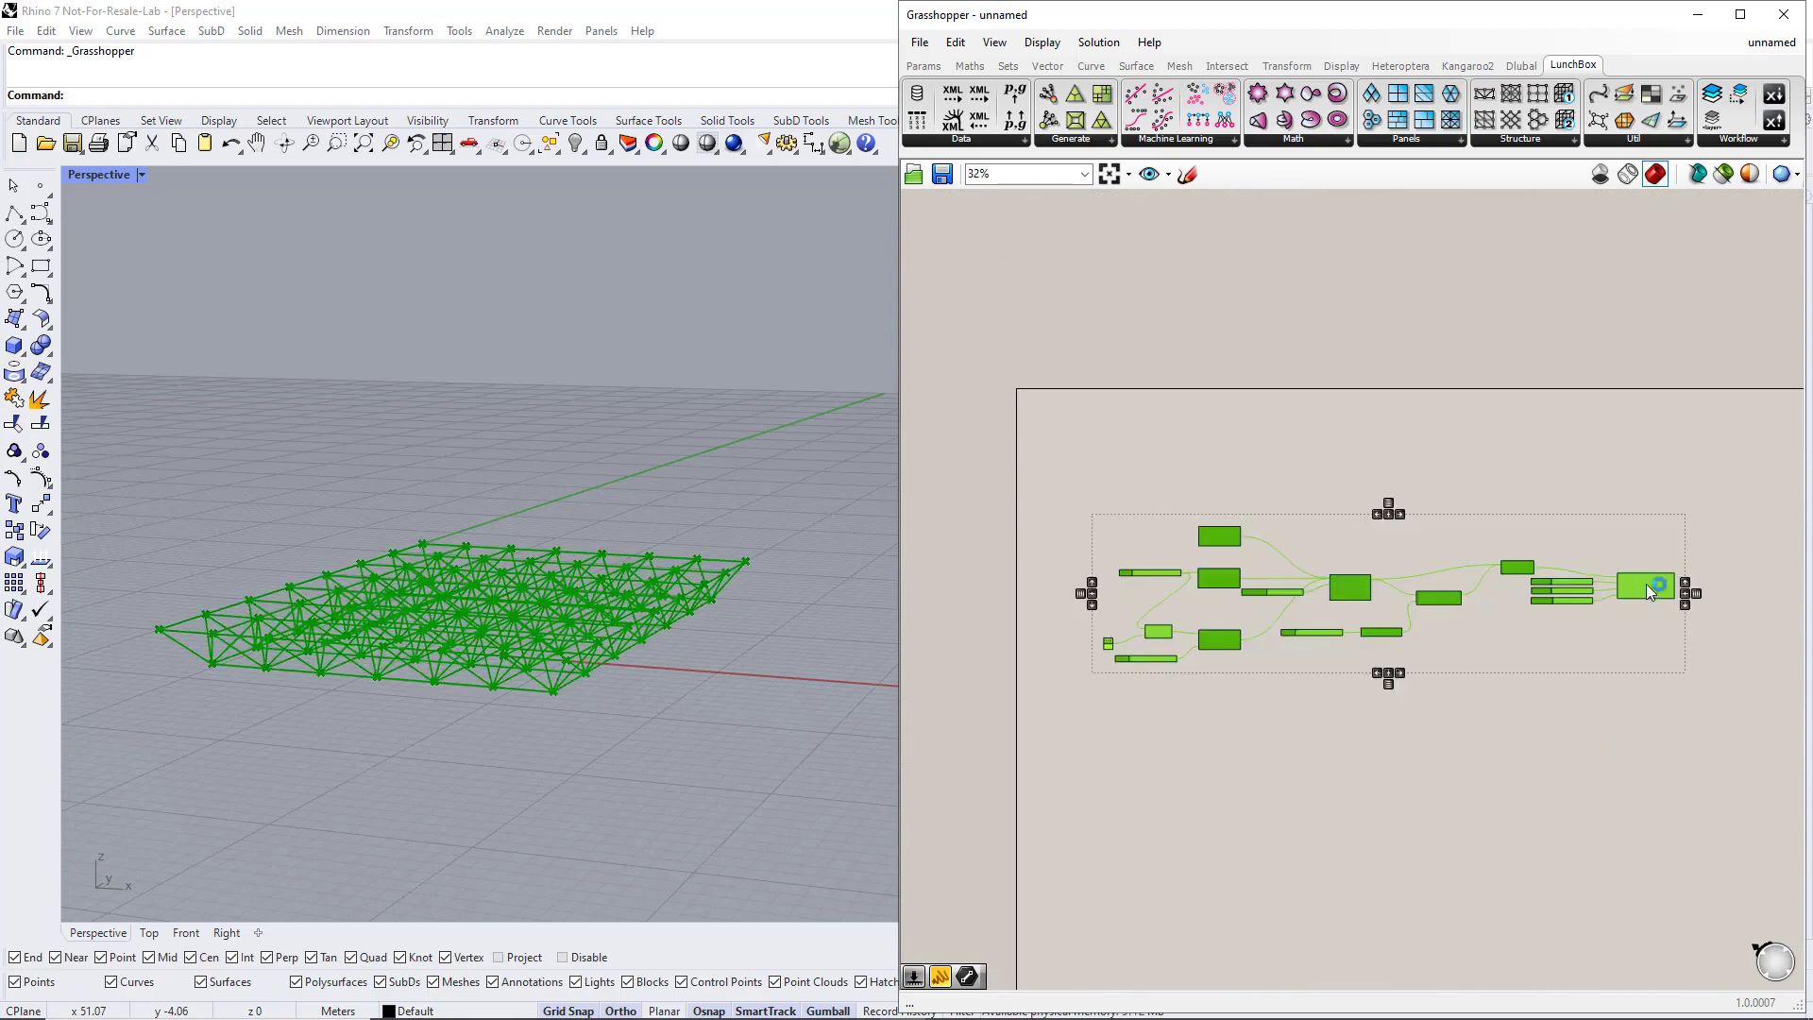
left_click_drag(1669, 642, 1081, 625)
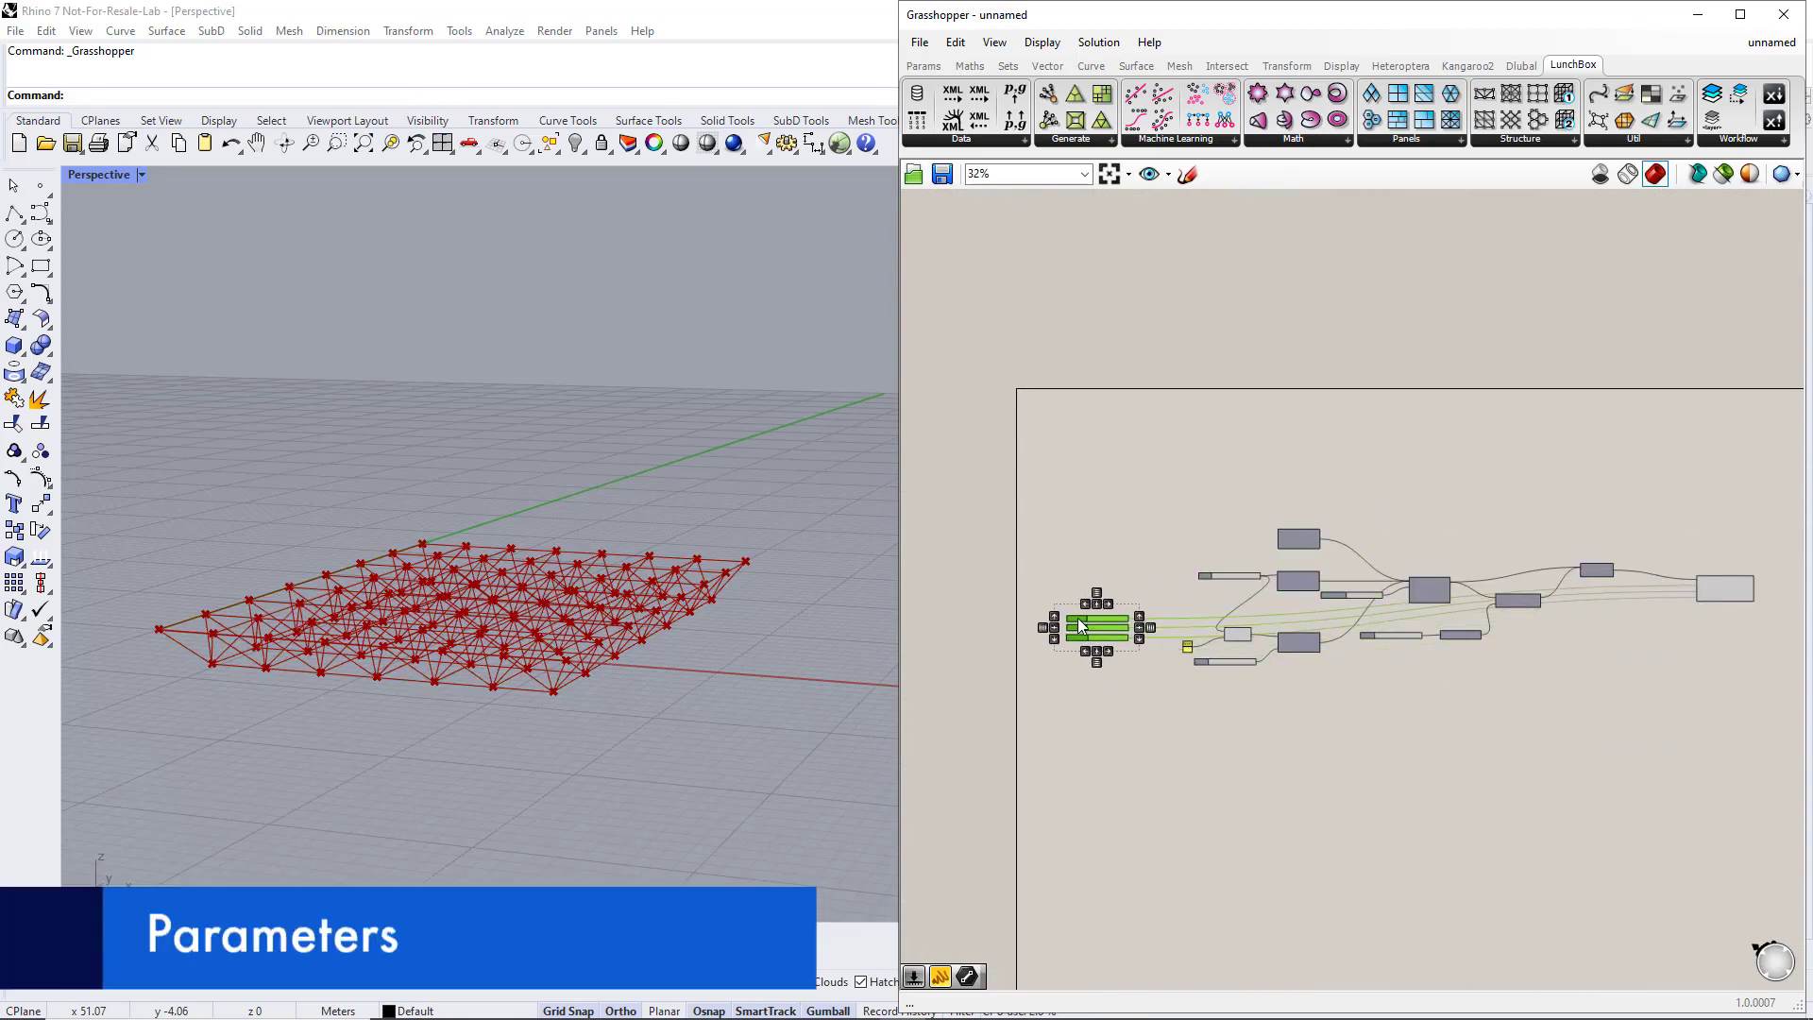
Stack the Length, Width and Height sliders directly above the U Divisions, V Divisions and Truss Depth sliders
scroll(1123, 652, "up", 4)
left_click_drag(1603, 616, 1035, 541)
left_click_drag(1290, 501, 1095, 538)
left_click(1086, 542, "shift")
left_click_drag(1295, 670, 1049, 567)
Group all six stacked sliders and name the group Parameters
left_click_drag(988, 470, 1186, 688)
key("ctrl+g")
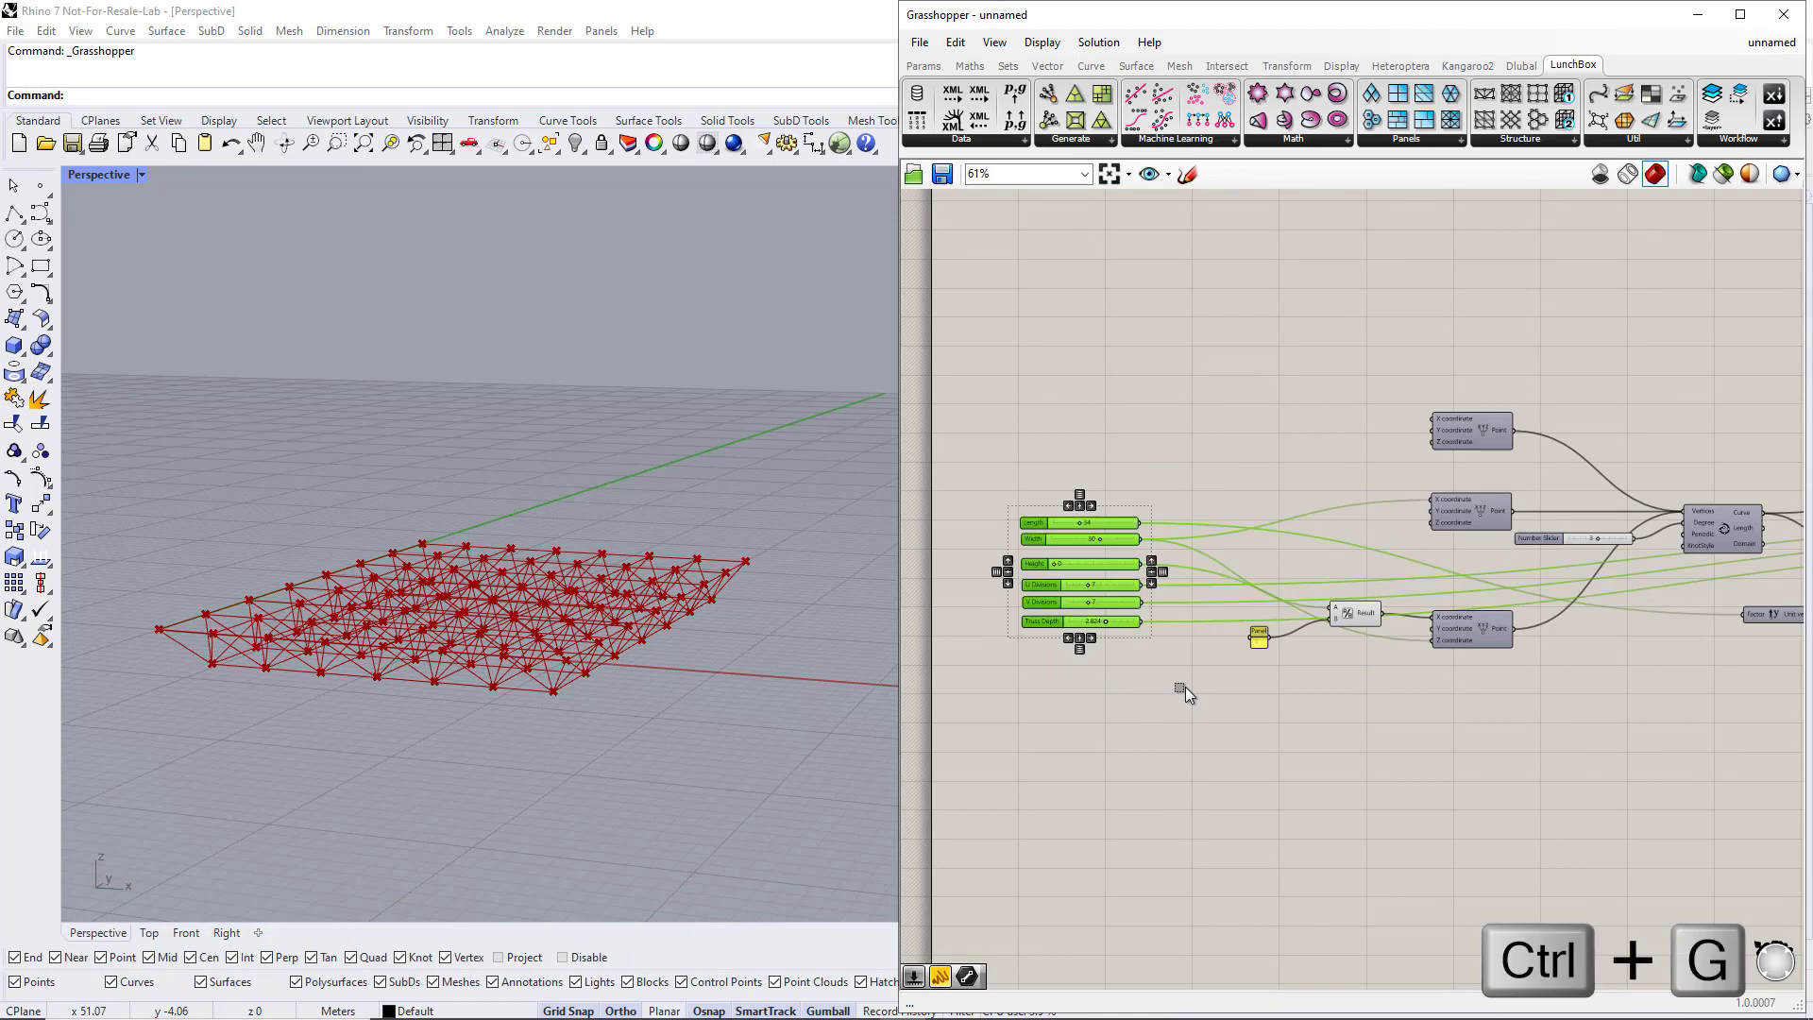
scroll(1039, 585, "up", 2)
scroll(1032, 588, "up", 1)
right_click(1108, 535)
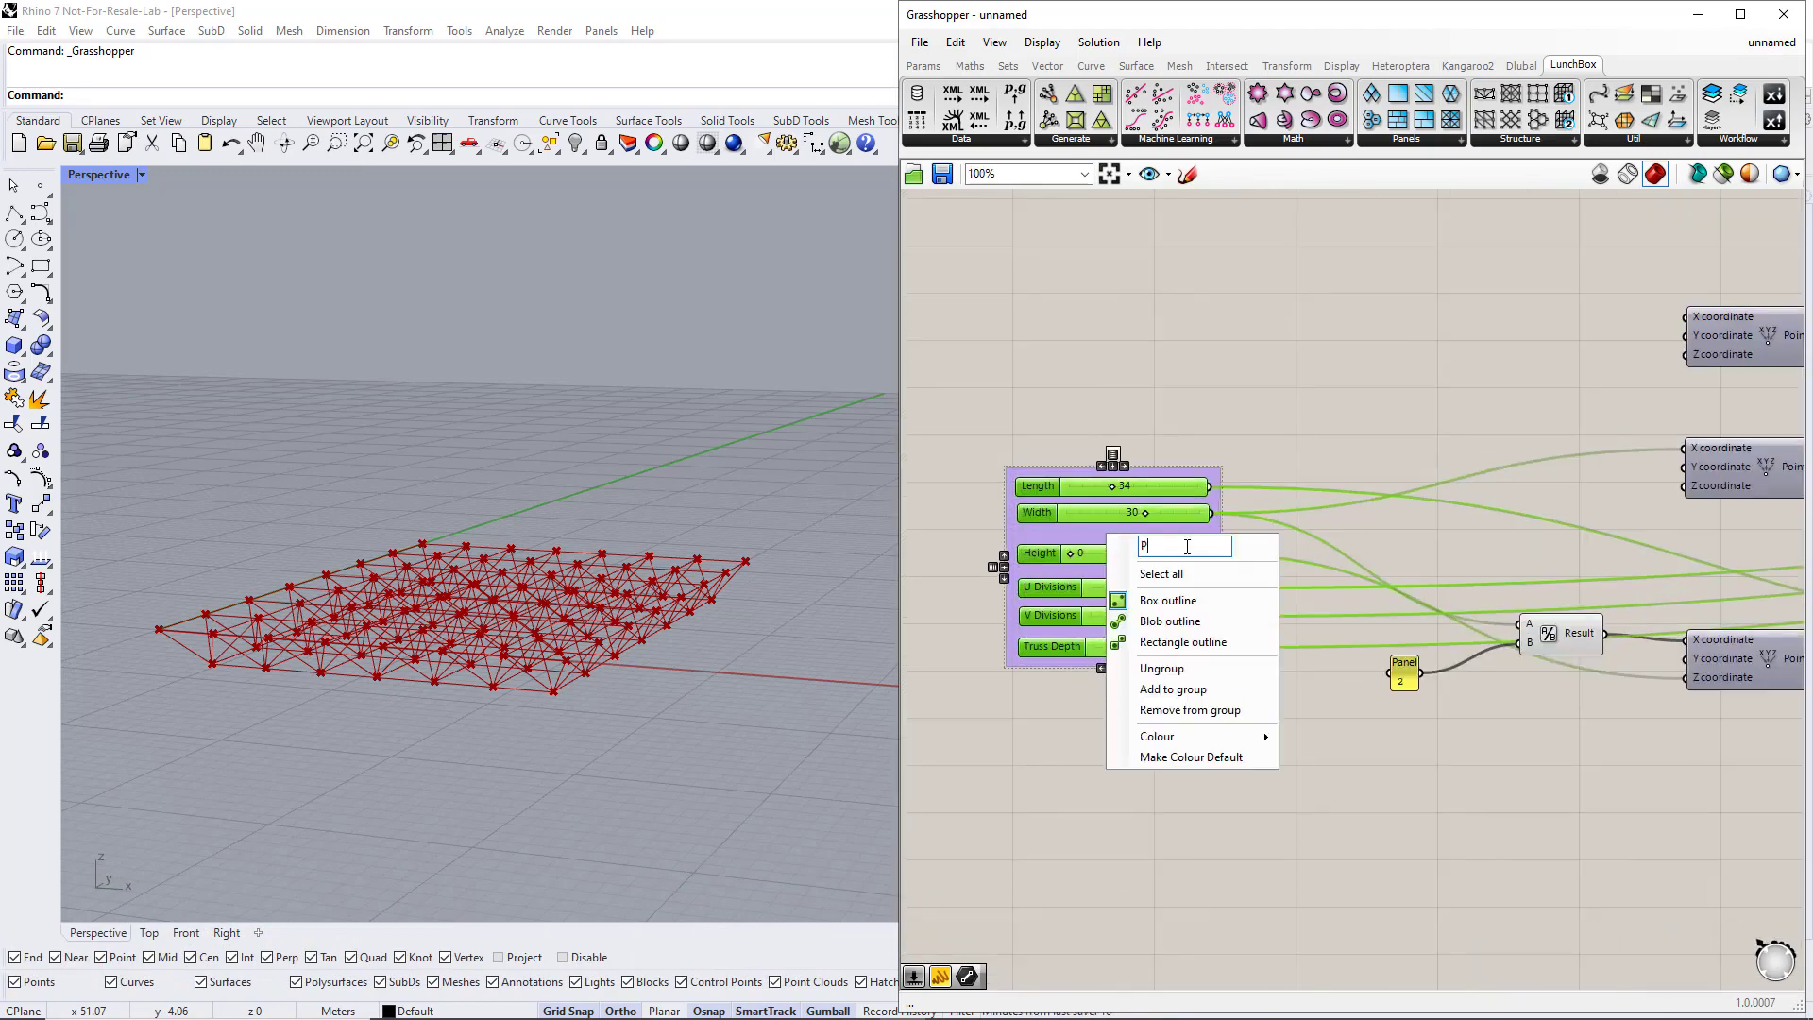
type("Parameters")
key("Return")
Test the roof with a greater length, Width 36, Height 6, U Divisions 4 and Truss Depth 3.929
left_click_drag(1112, 486, 1147, 555)
left_click_drag(1144, 646, 1086, 648)
mouse_move(671, 685)
right_mouse_down()
mouse_move(647, 721)
mouse_move(661, 704)
right_mouse_up()
left_click_drag(1125, 615, 1183, 650)
right_click_drag(751, 703, 756, 665)
Set the Length and Width sliders to 20 each and the Height slider to 0
double_click(1147, 486)
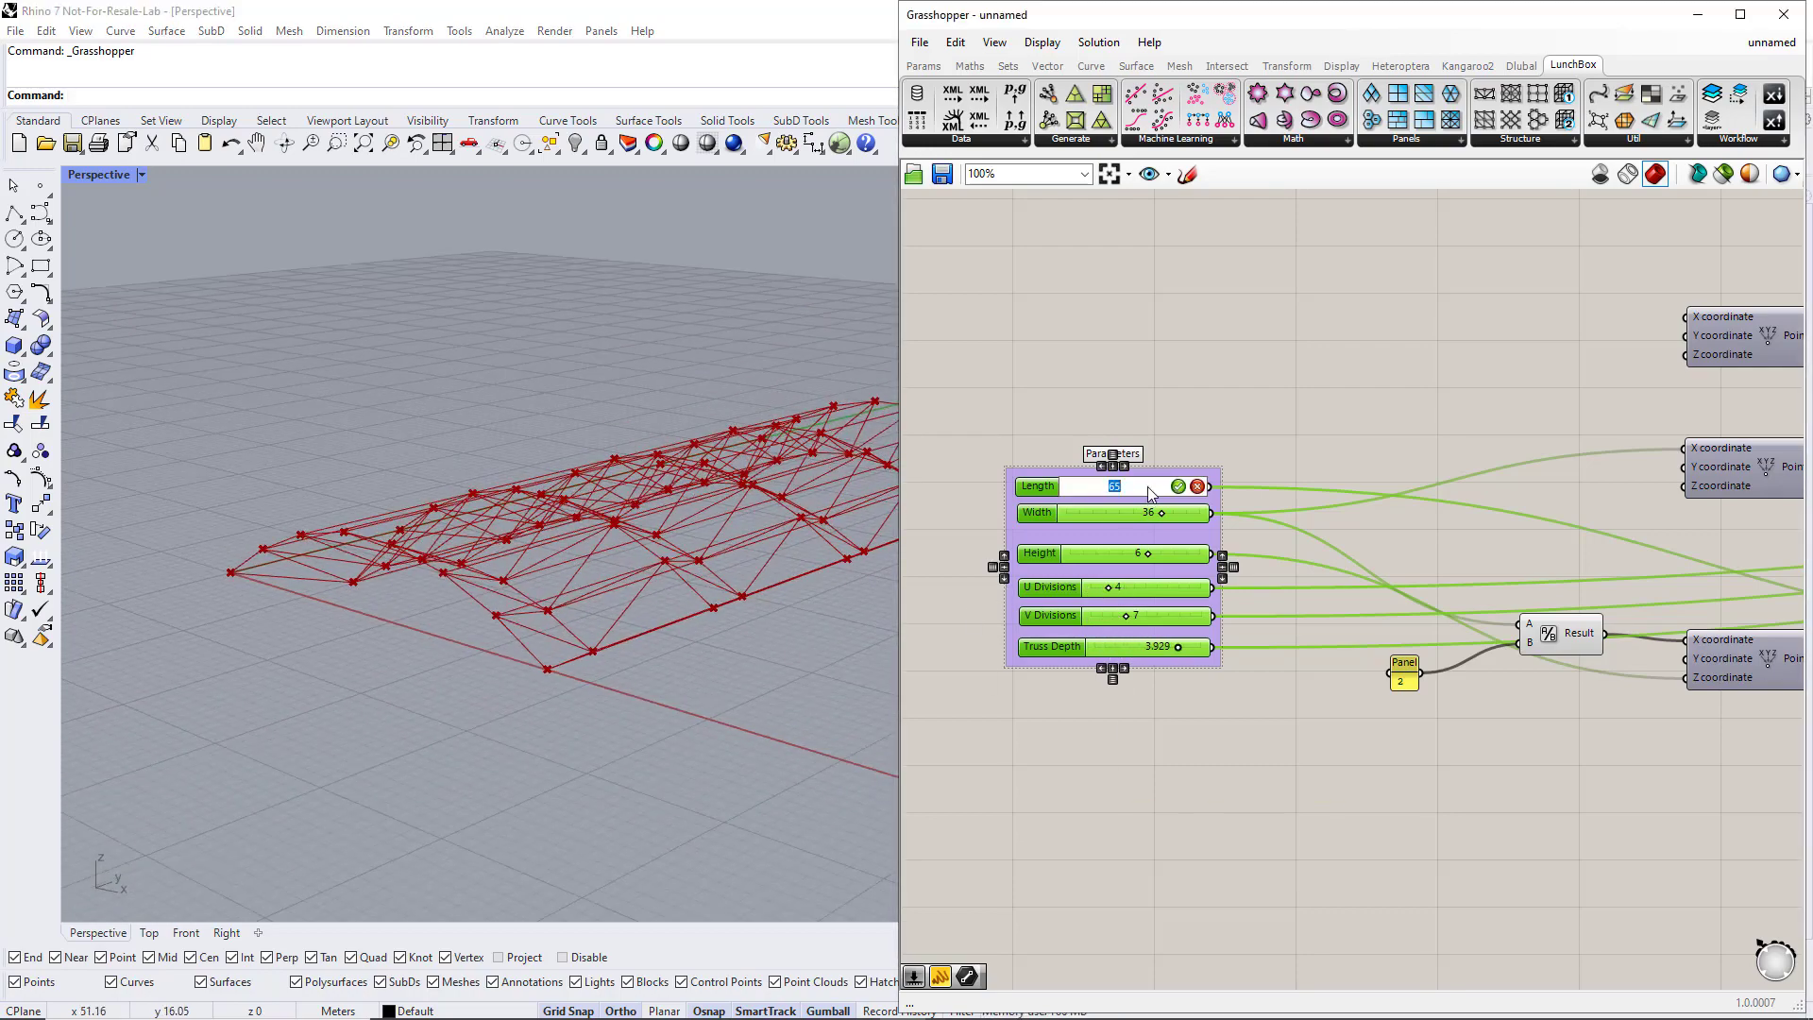
type("20")
key("Return")
double_click(1153, 512)
type("20")
key("Return")
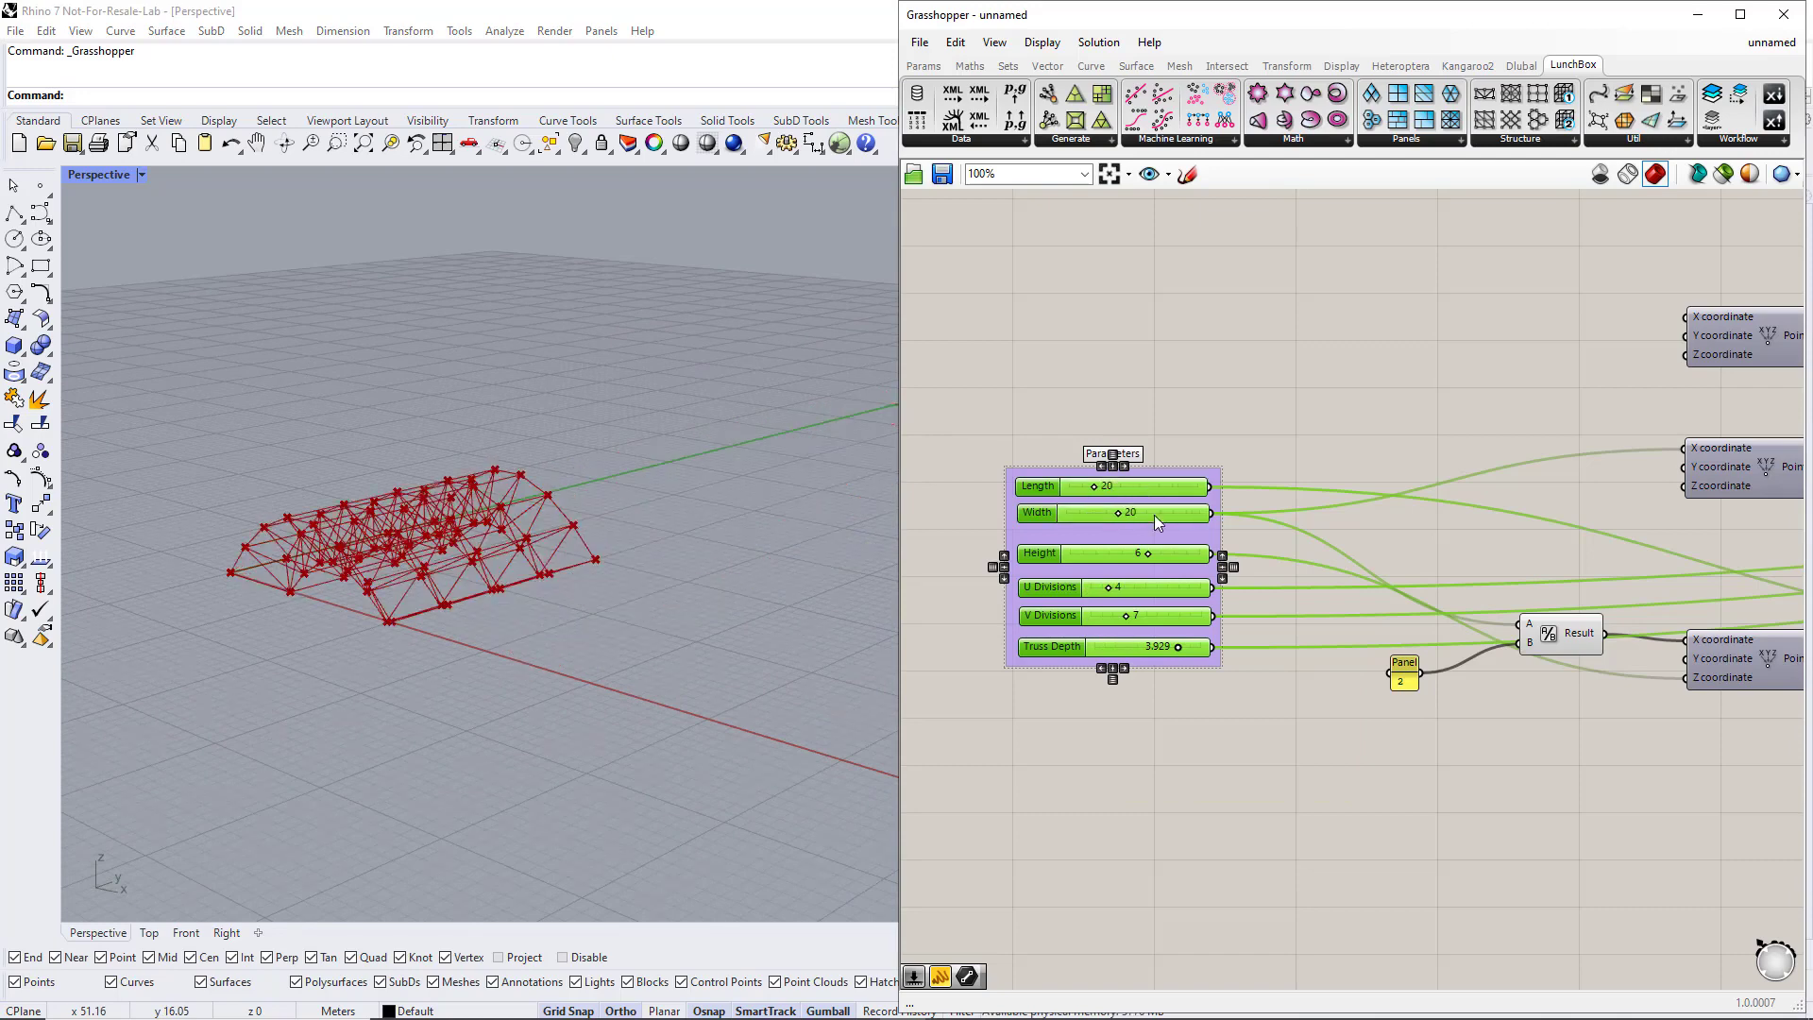
left_click_drag(1143, 554, 1060, 564)
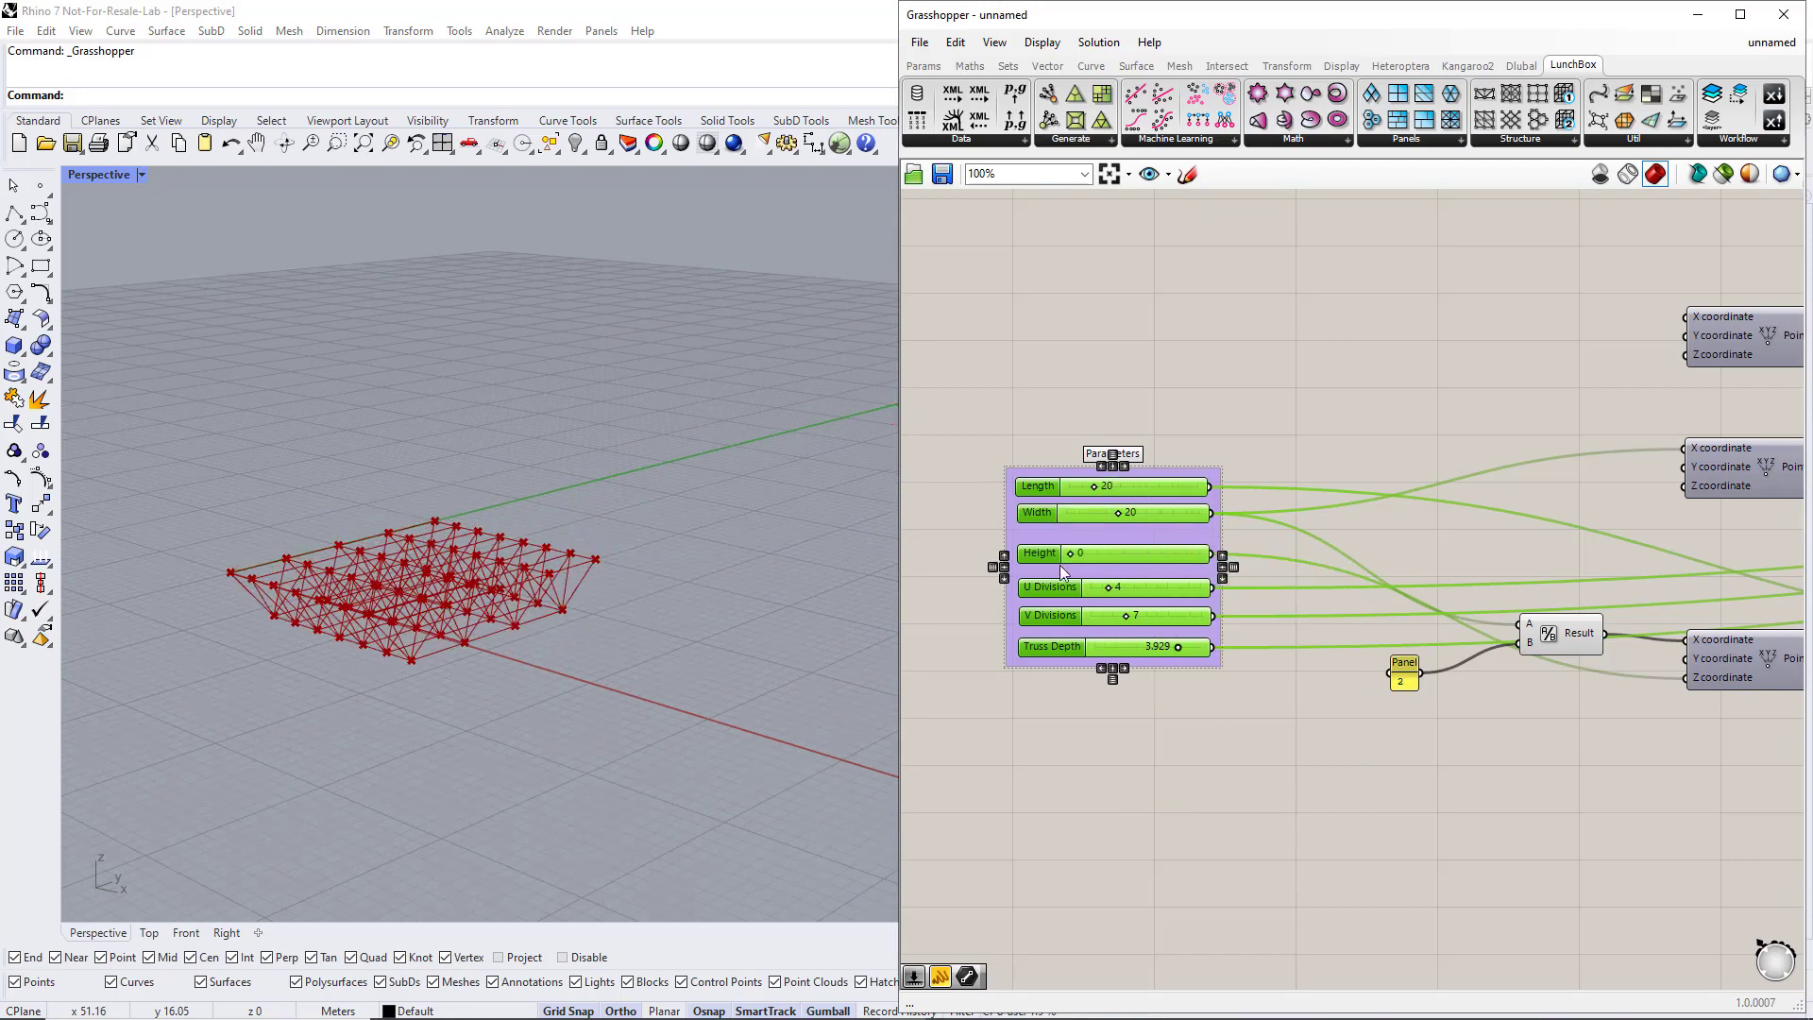
Set the U Divisions and V Divisions sliders to 10 each
double_click(1114, 585)
type("10")
key("Return")
double_click(1124, 612)
type("10")
key("Return")
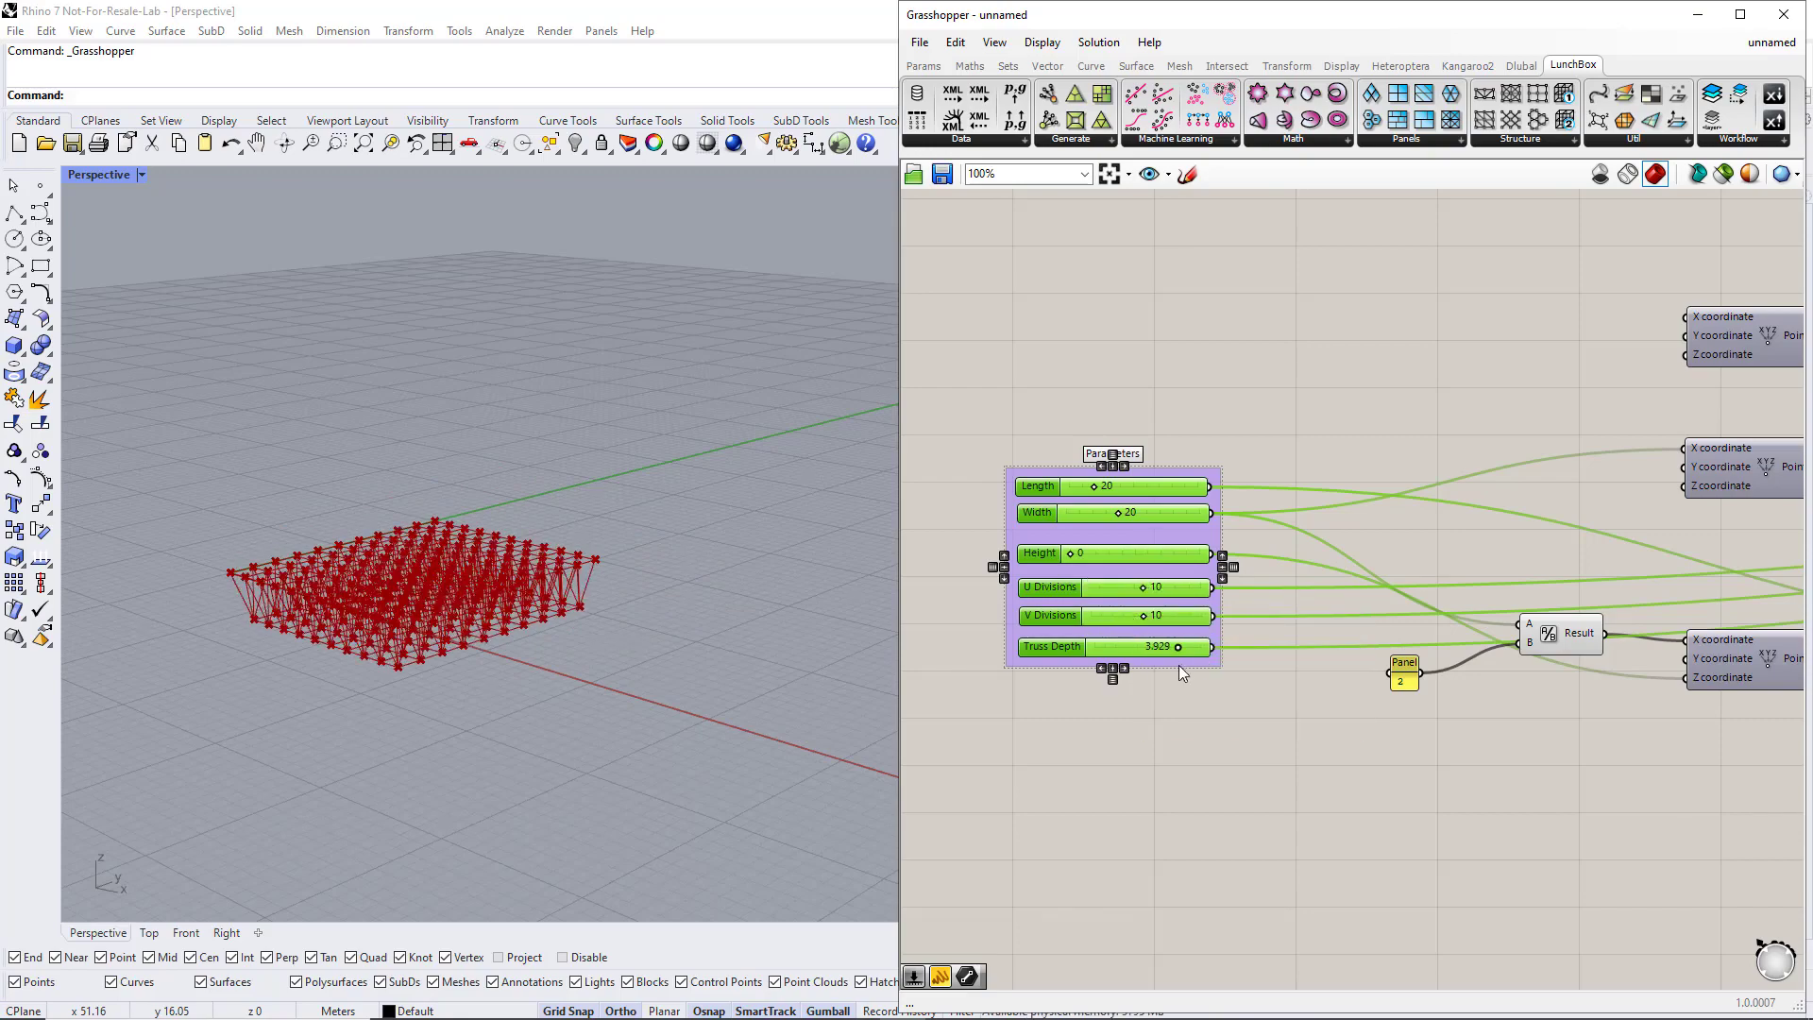
Set the Truss Depth slider to 1
double_click(1168, 644)
type("1")
key("Return")
scroll(309, 643, "up", 5)
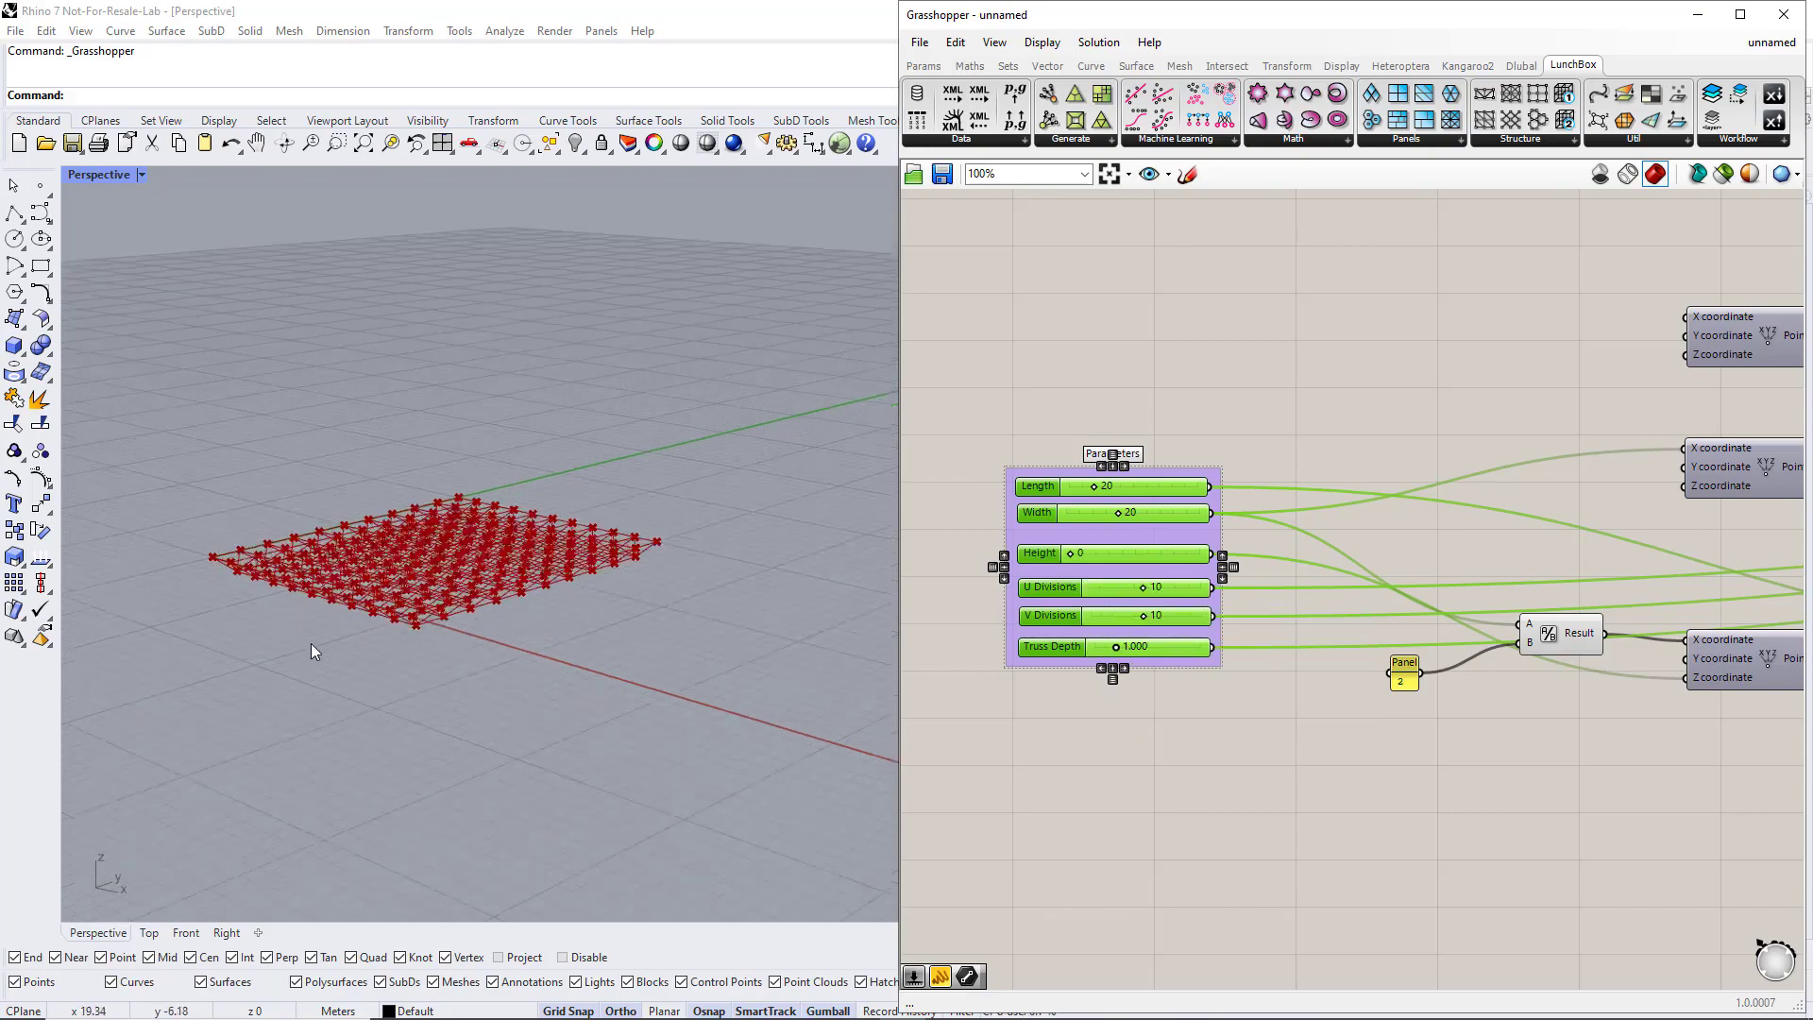
Place a Line parameter beside the space truss component and wire its first Primary Lines output into it
mouse_move(406, 678)
right_mouse_down()
mouse_move(415, 718)
mouse_move(627, 627)
mouse_move(425, 699)
mouse_move(405, 678)
right_mouse_up()
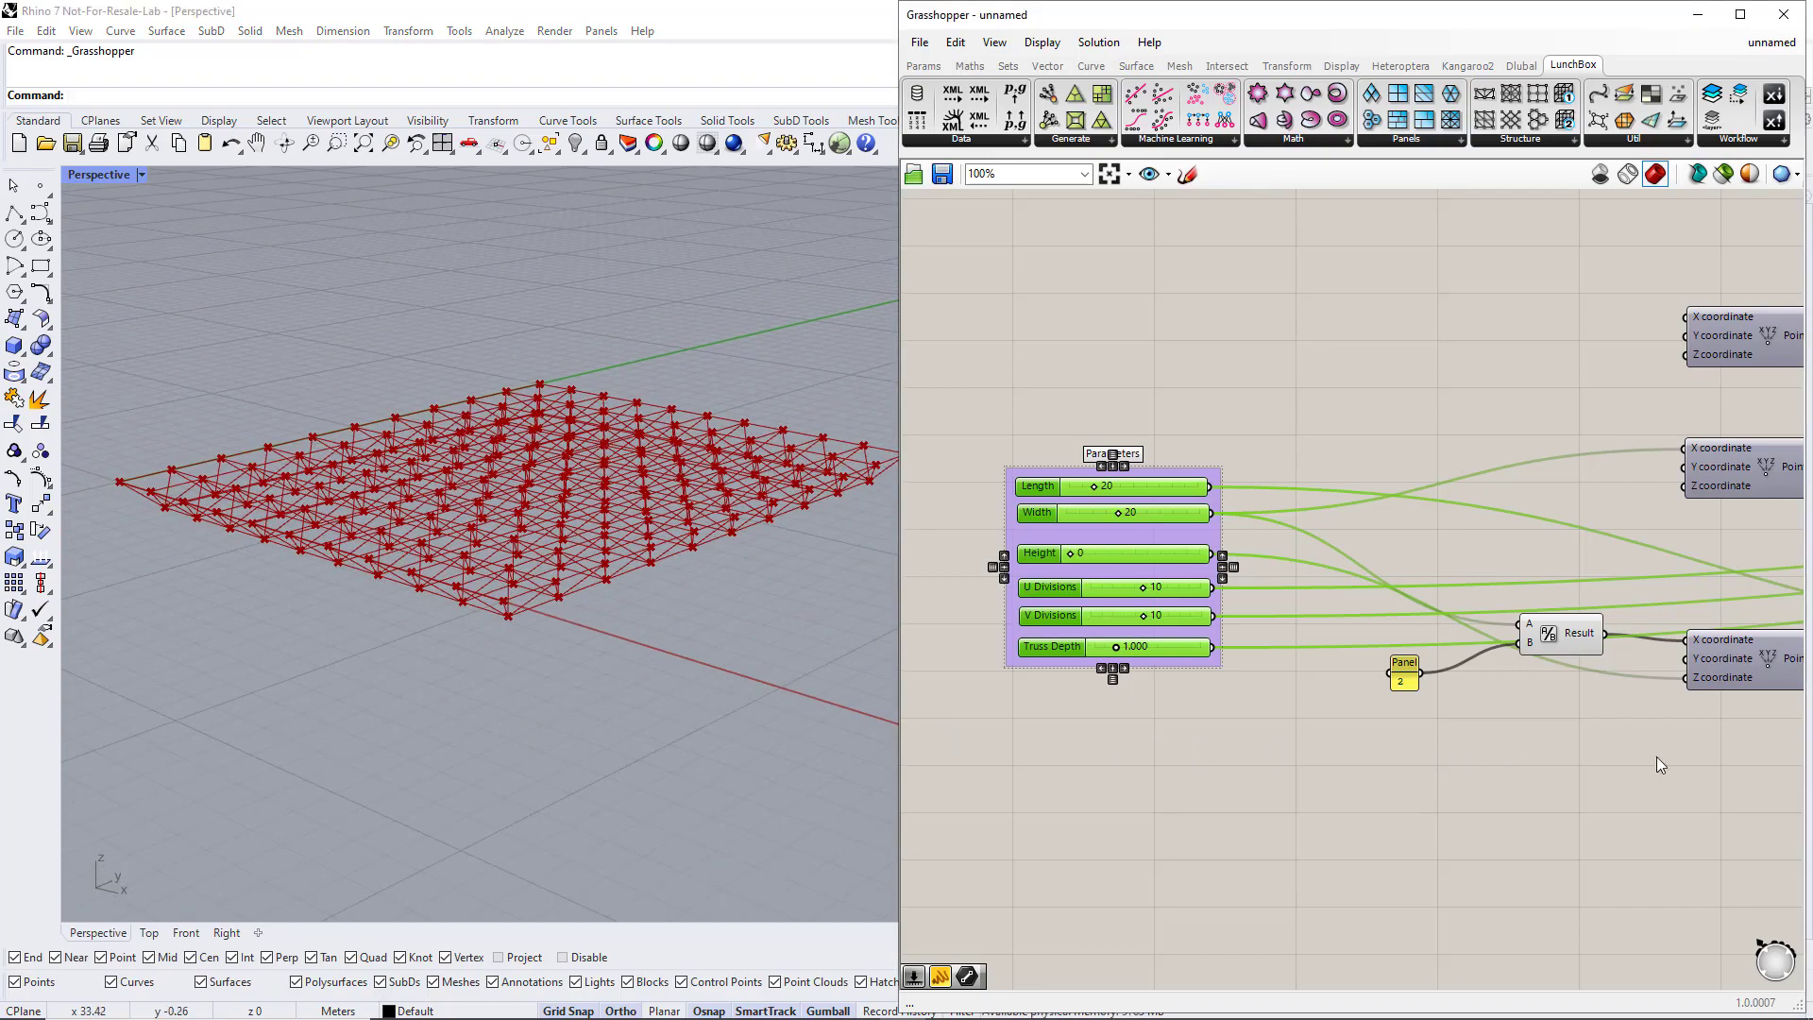
right_click_drag(1656, 756, 934, 753)
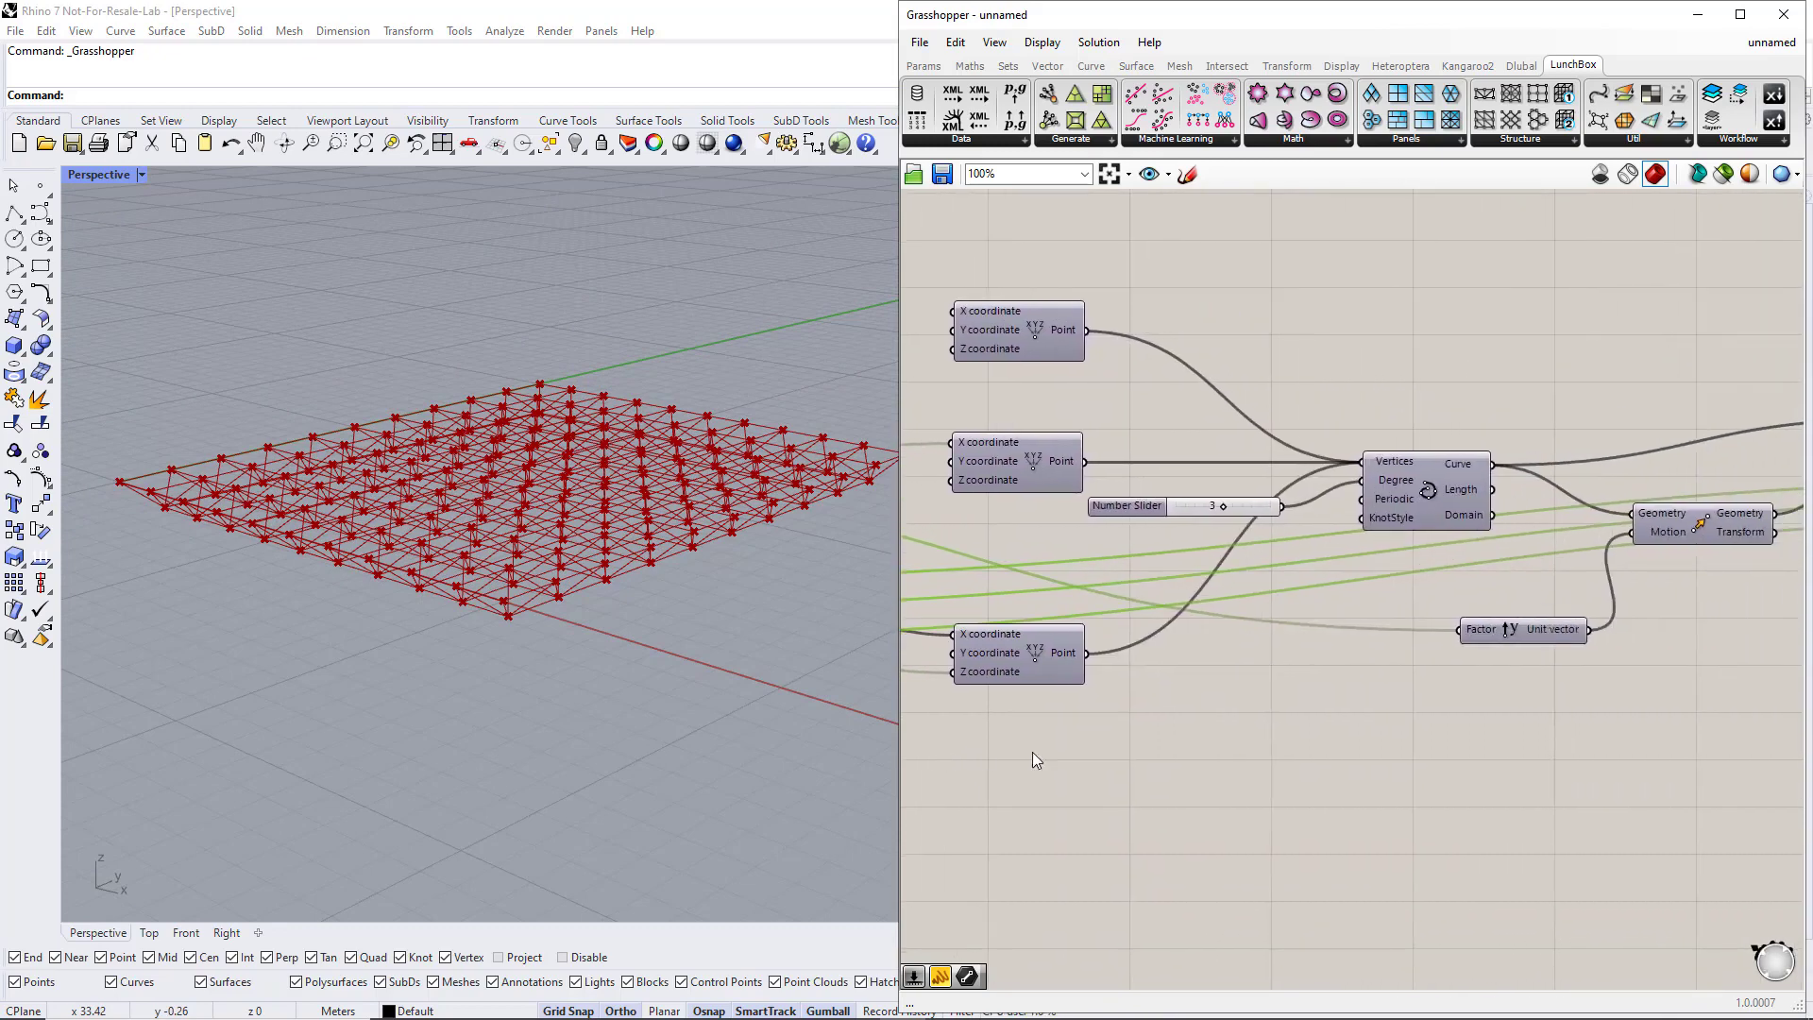
right_click_drag(1711, 758, 1126, 782)
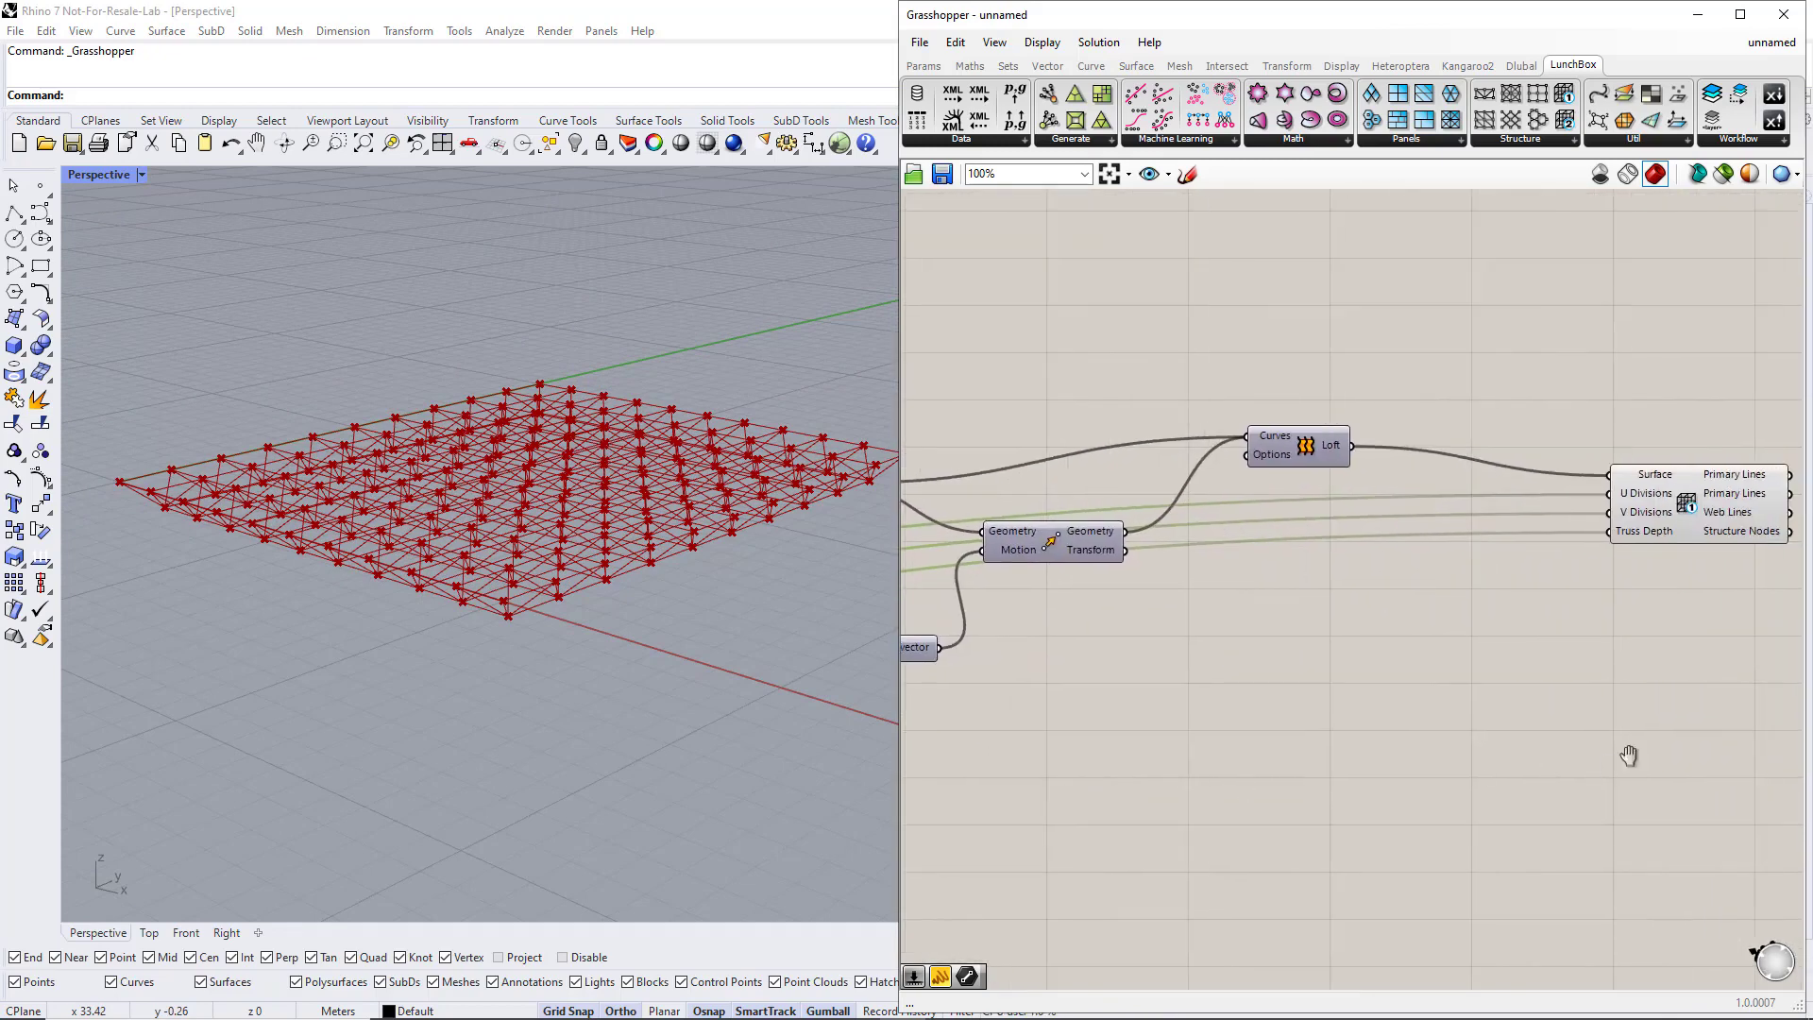
right_click_drag(1628, 756, 1100, 765)
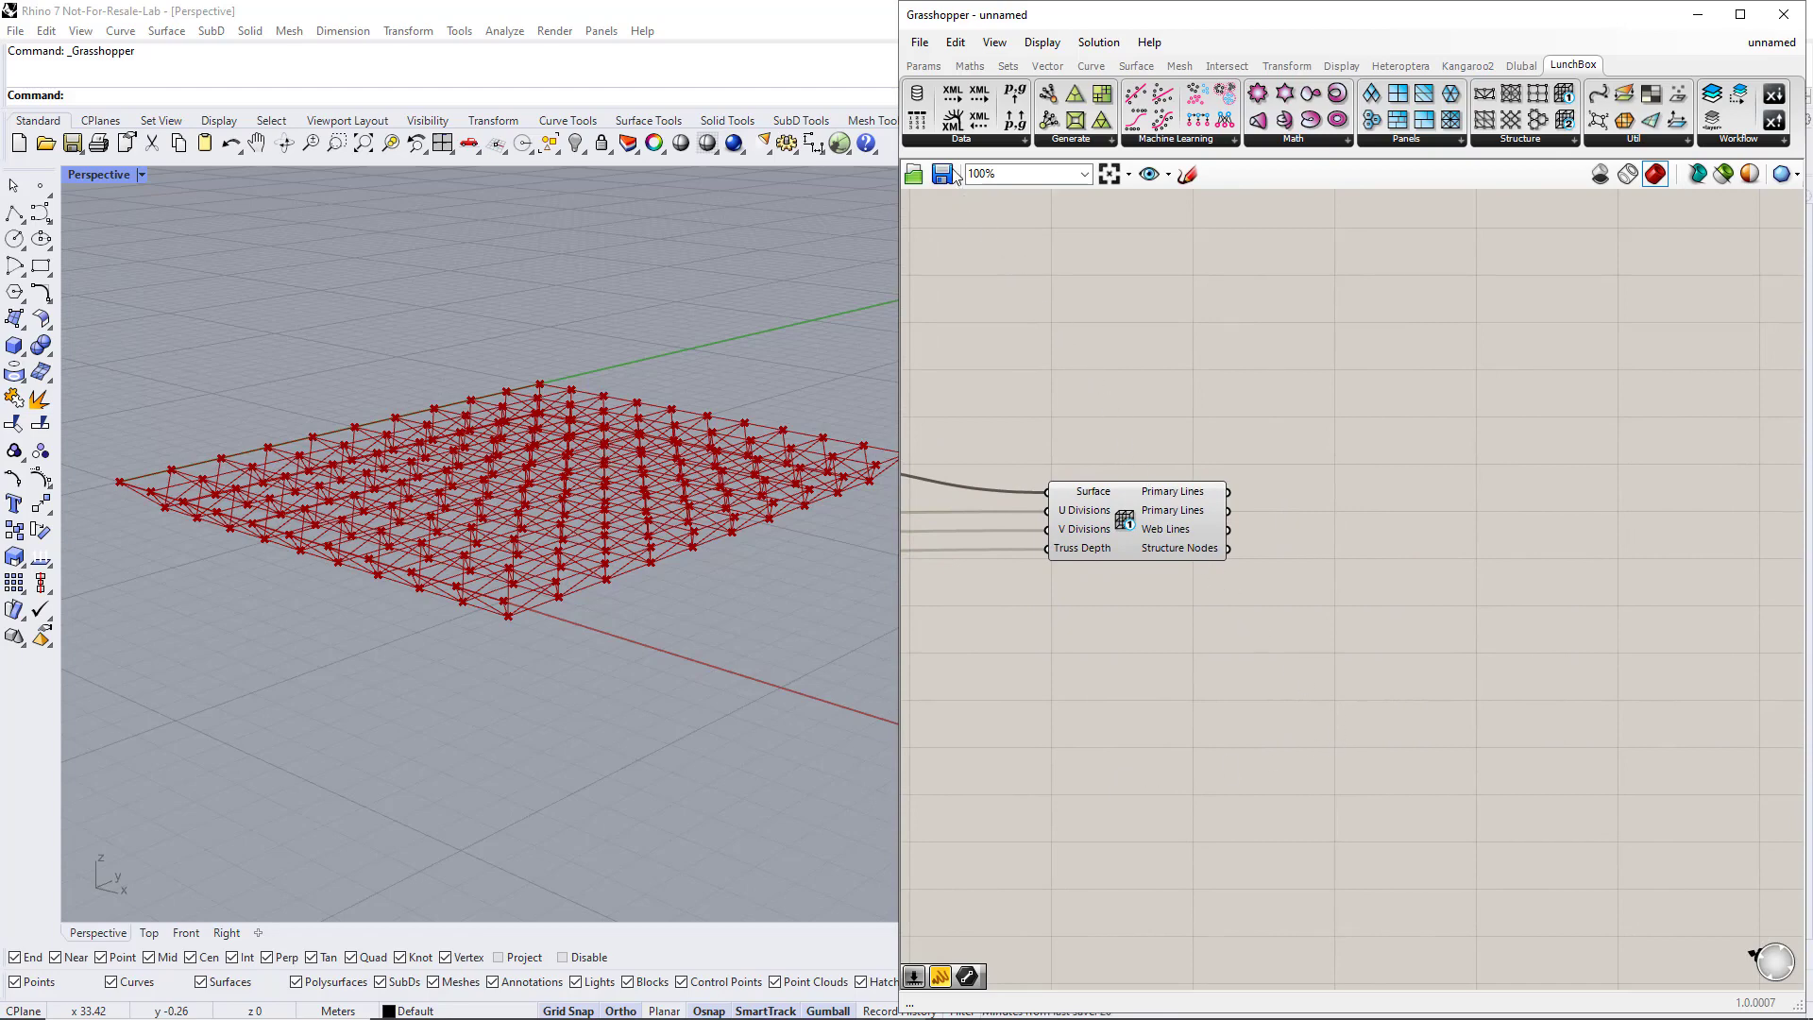
left_click(923, 65)
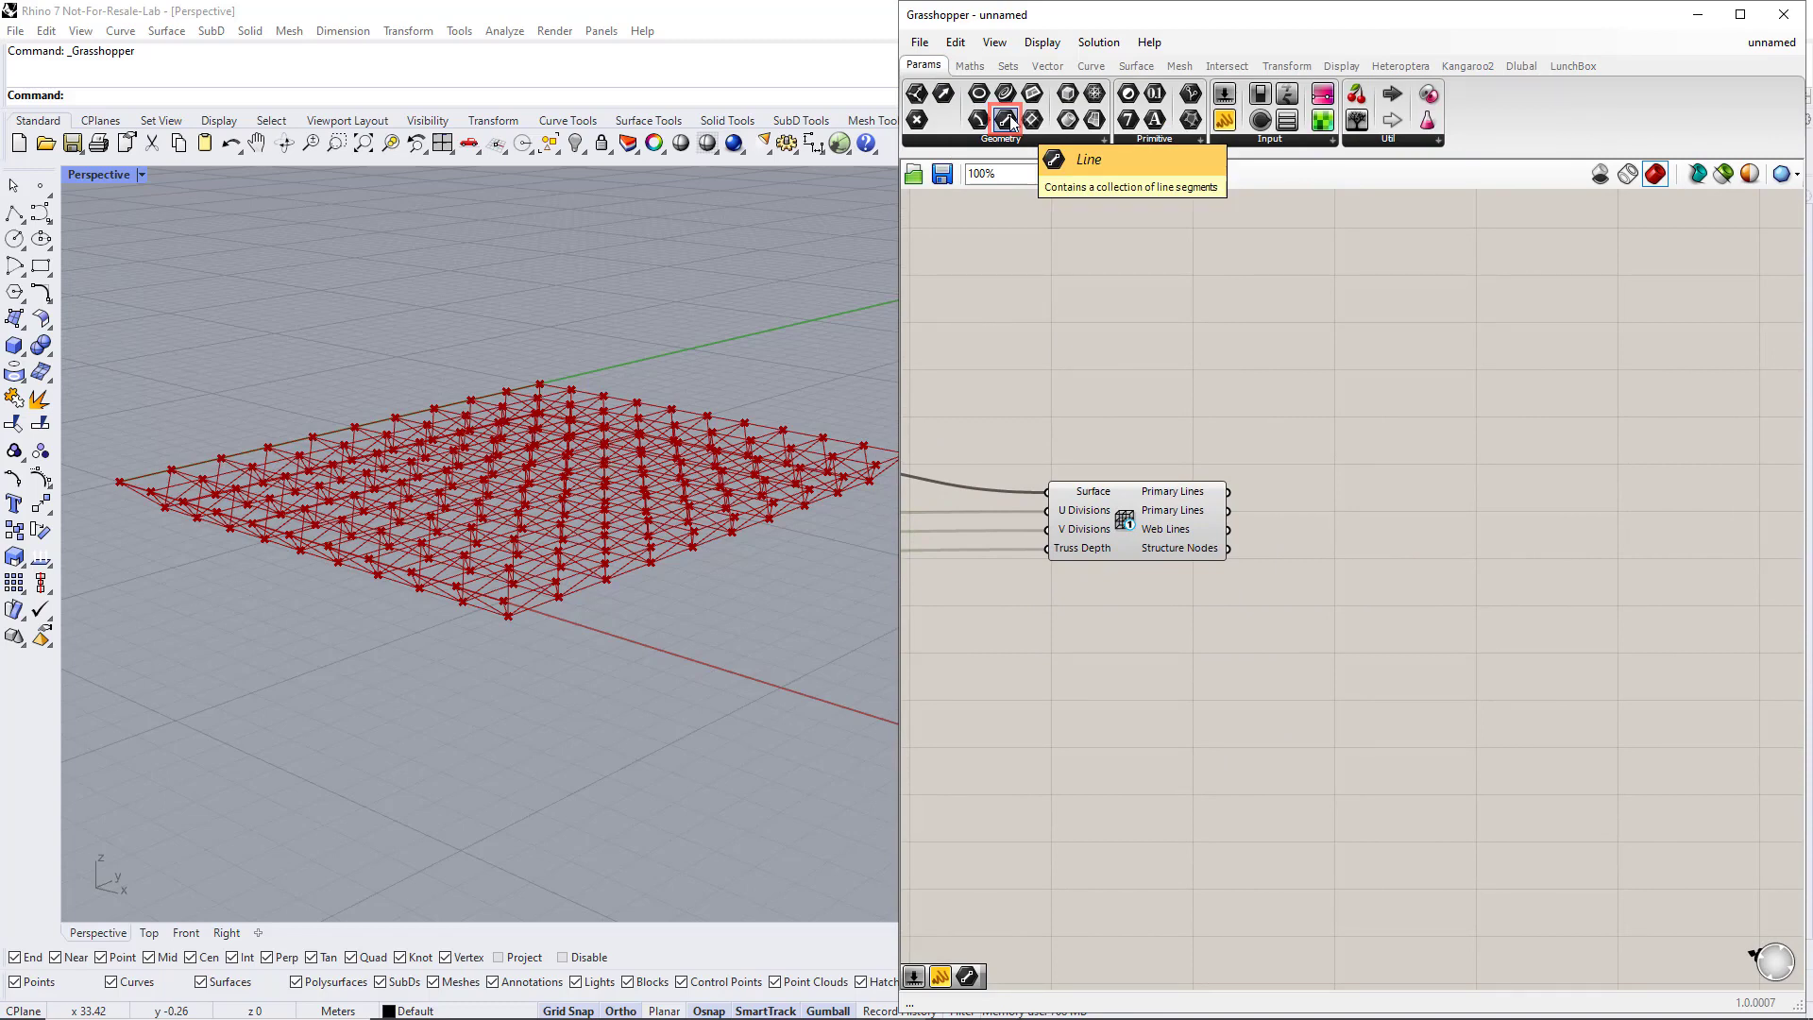
left_click_drag(1008, 121, 1393, 435)
left_click_drag(1229, 491, 1367, 432)
right_click_drag(740, 704, 680, 710)
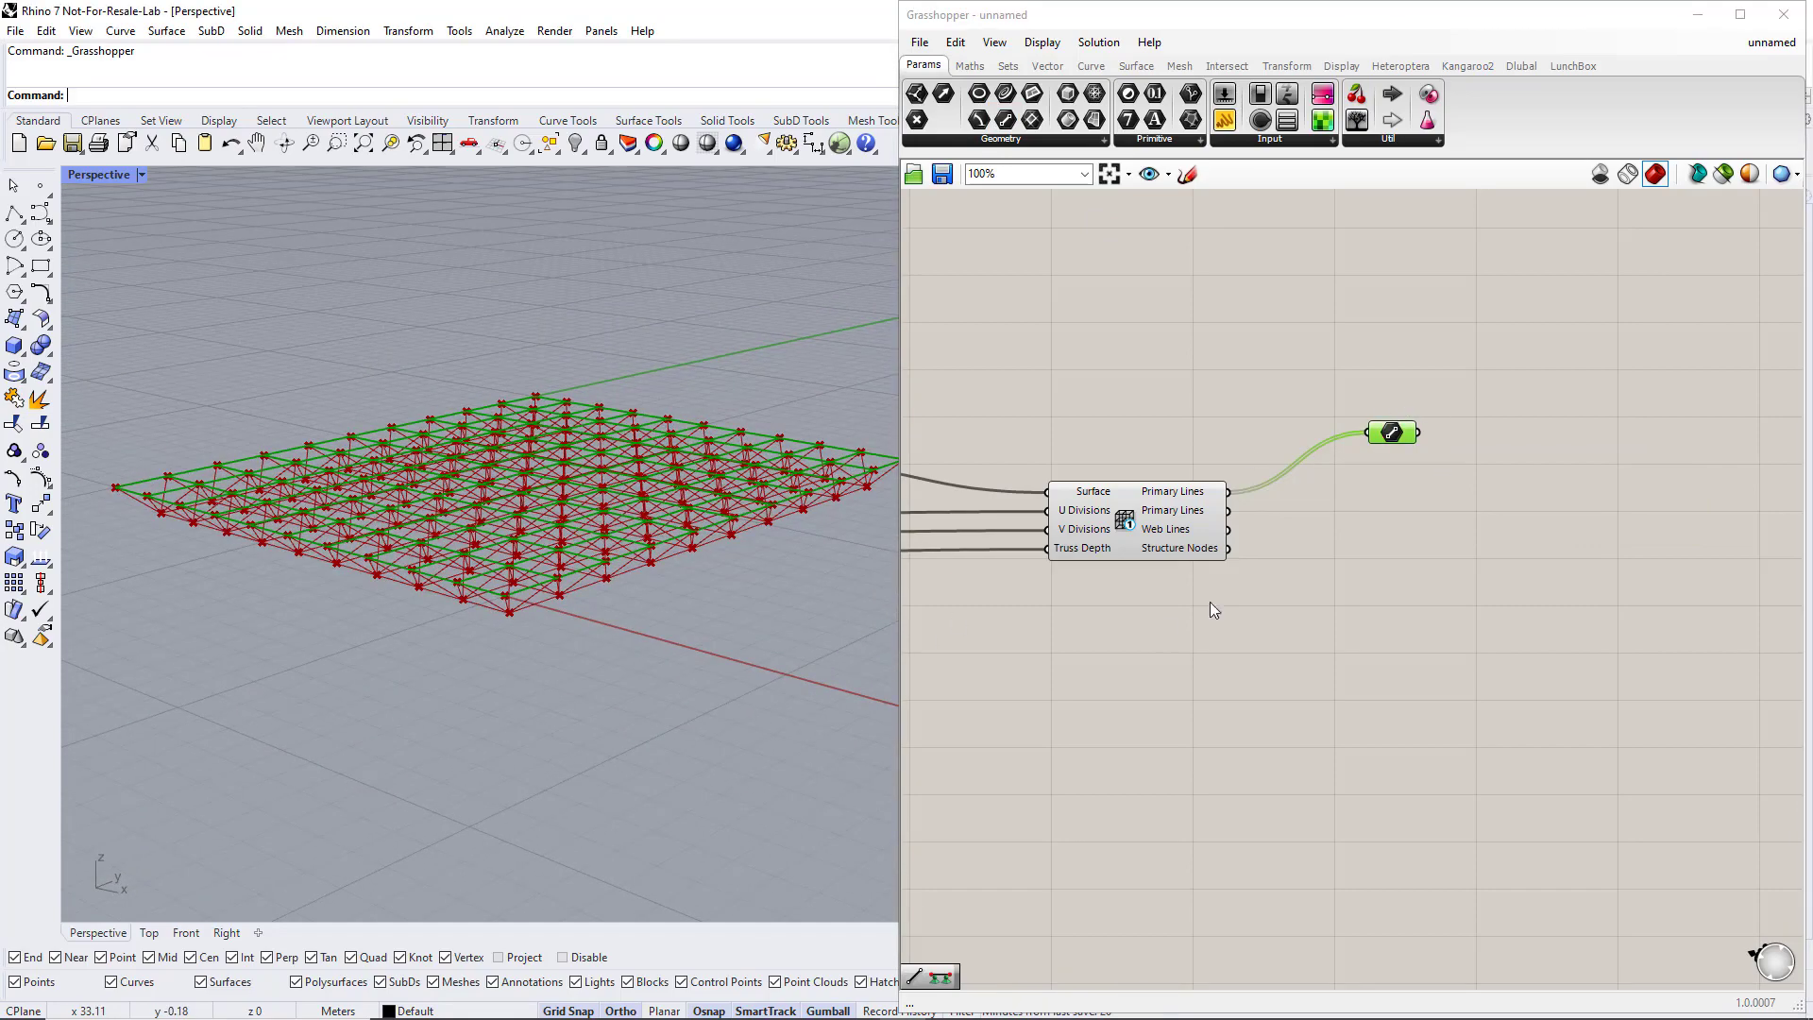
Duplicate the Line parameter twice and connect the copies to the second Primary Lines output and the Web Lines output
left_click_drag(1405, 444, 1402, 504, "alt")
left_click_drag(1227, 510, 1395, 477)
right_click_drag(739, 653, 597, 672)
left_click_drag(1391, 510, 1395, 594, "alt")
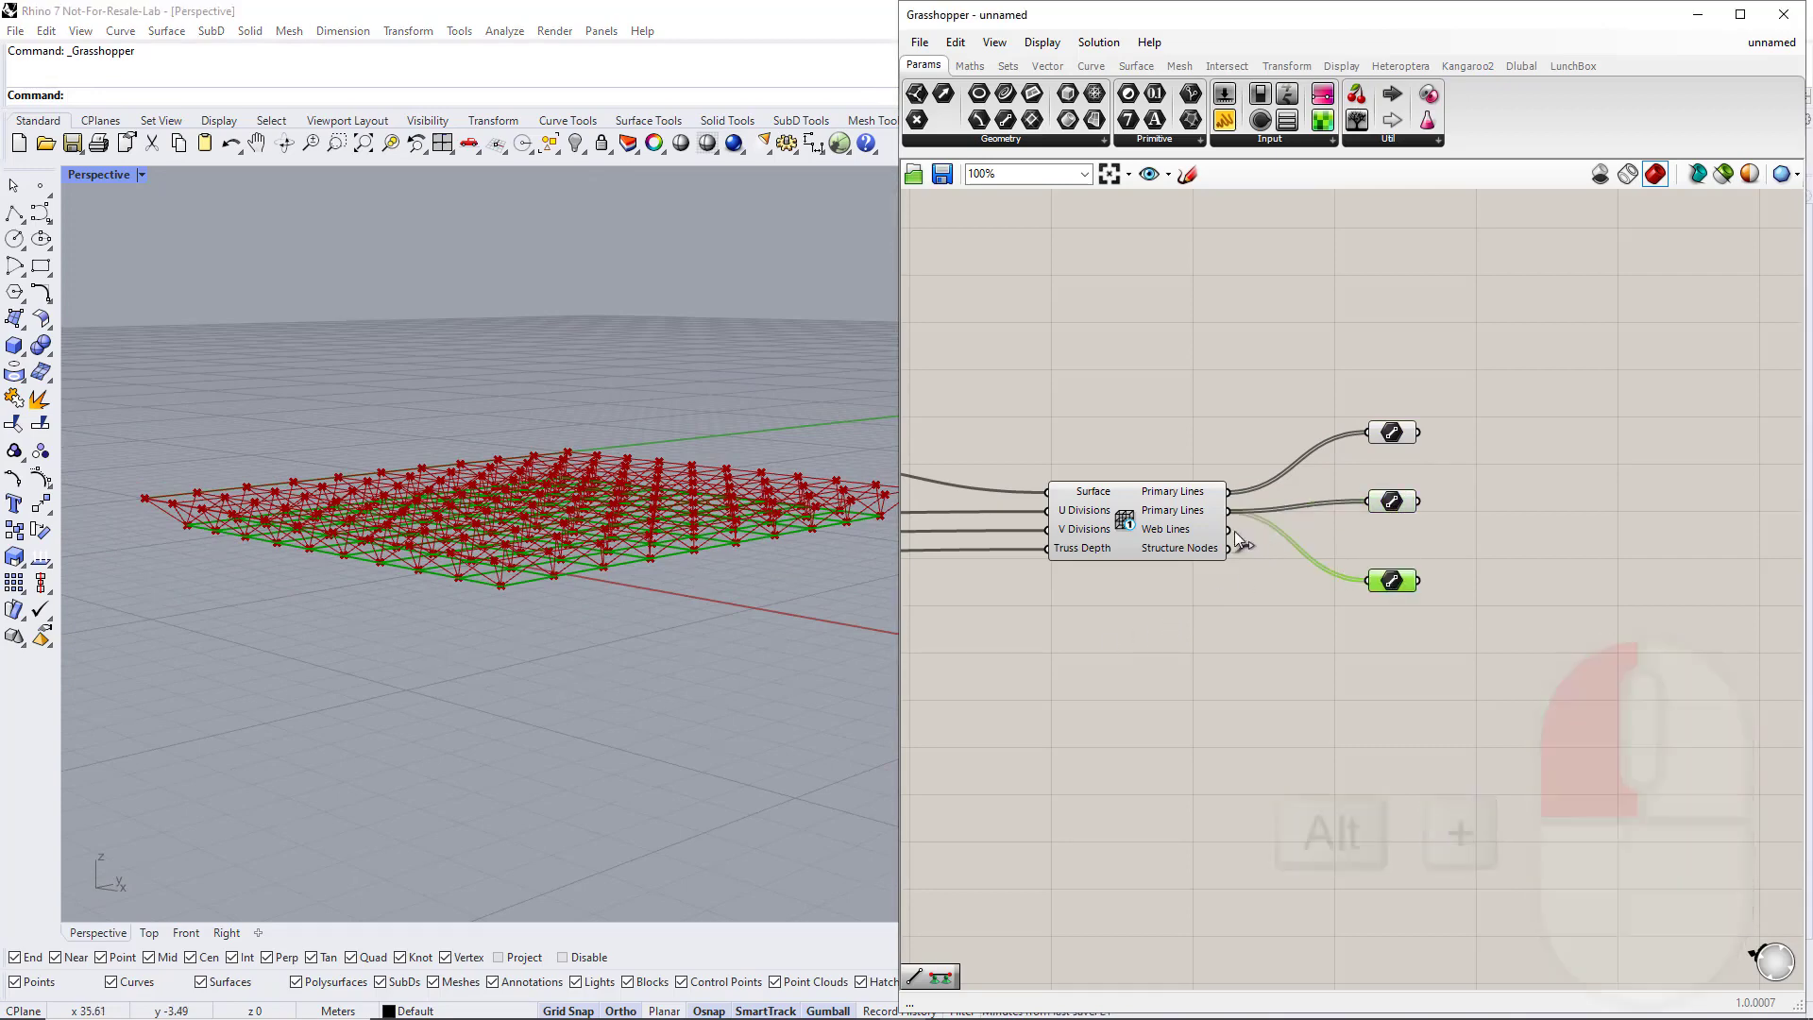
left_click_drag(1229, 530, 1368, 579)
right_click_drag(642, 699, 609, 725)
left_click(1237, 715)
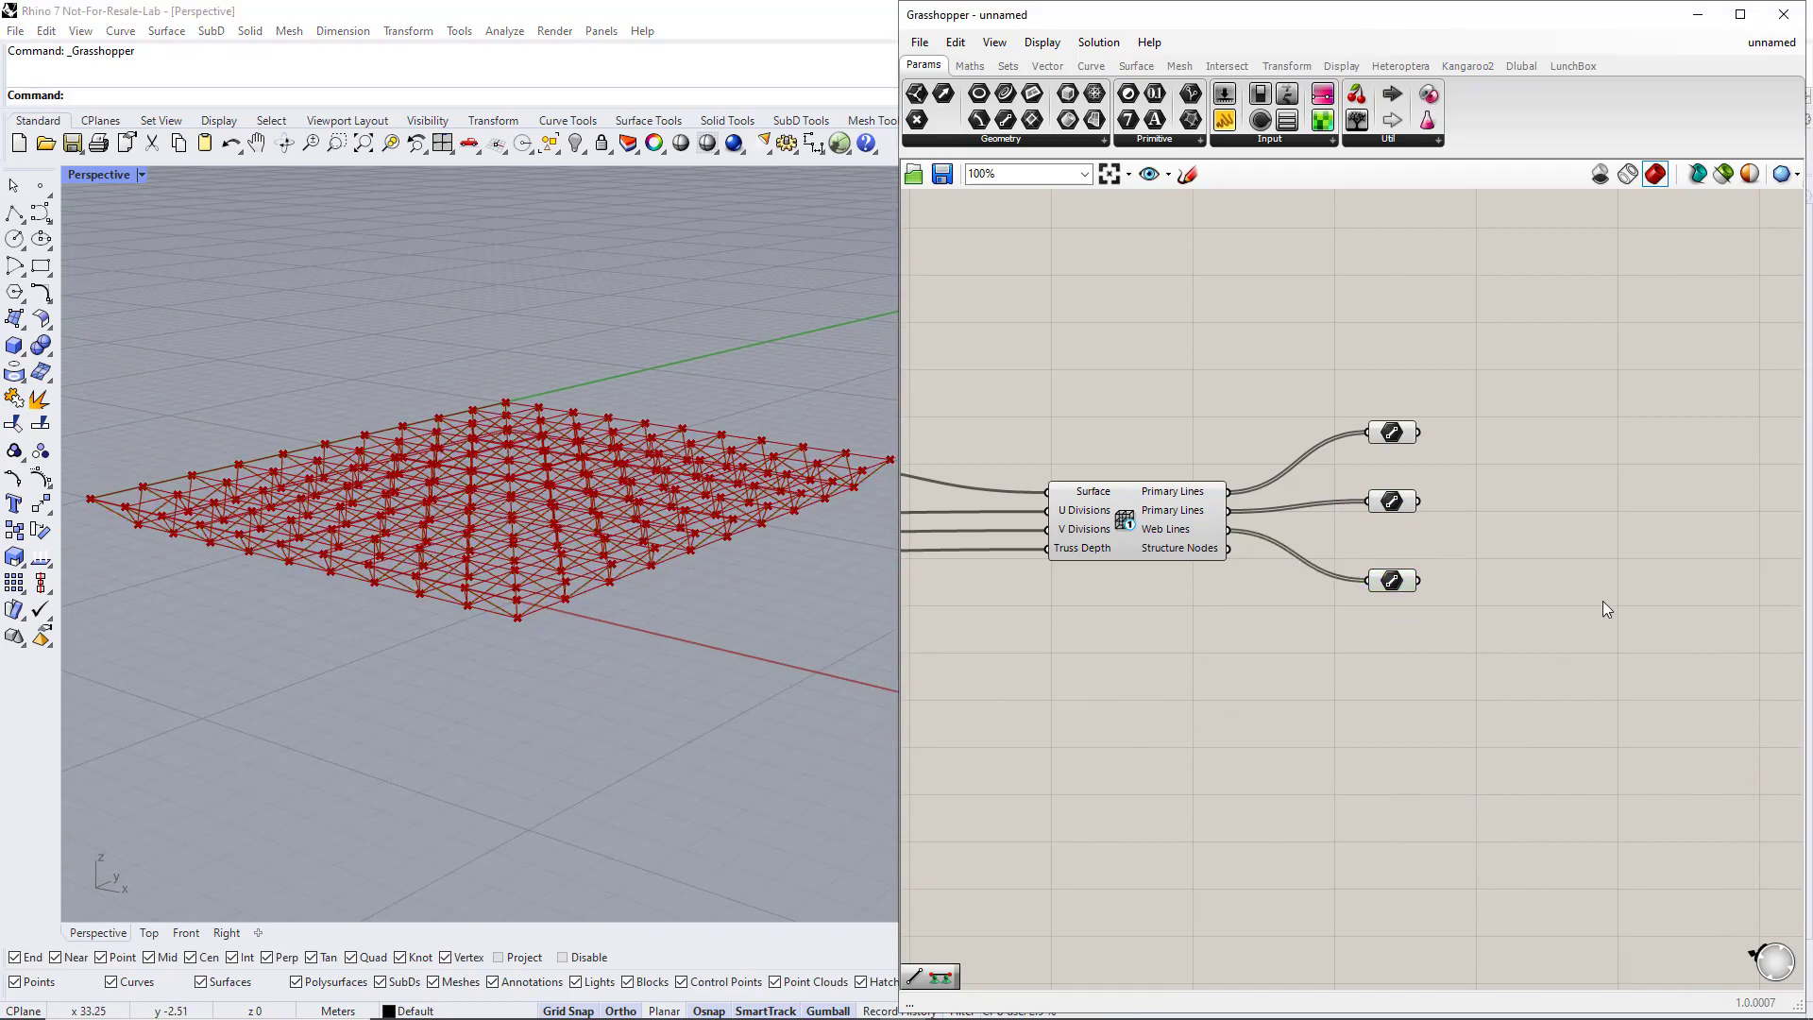
Place a Dlubal Member component on the empty canvas beyond the three Line parameters
right_click_drag(1605, 607, 1322, 638)
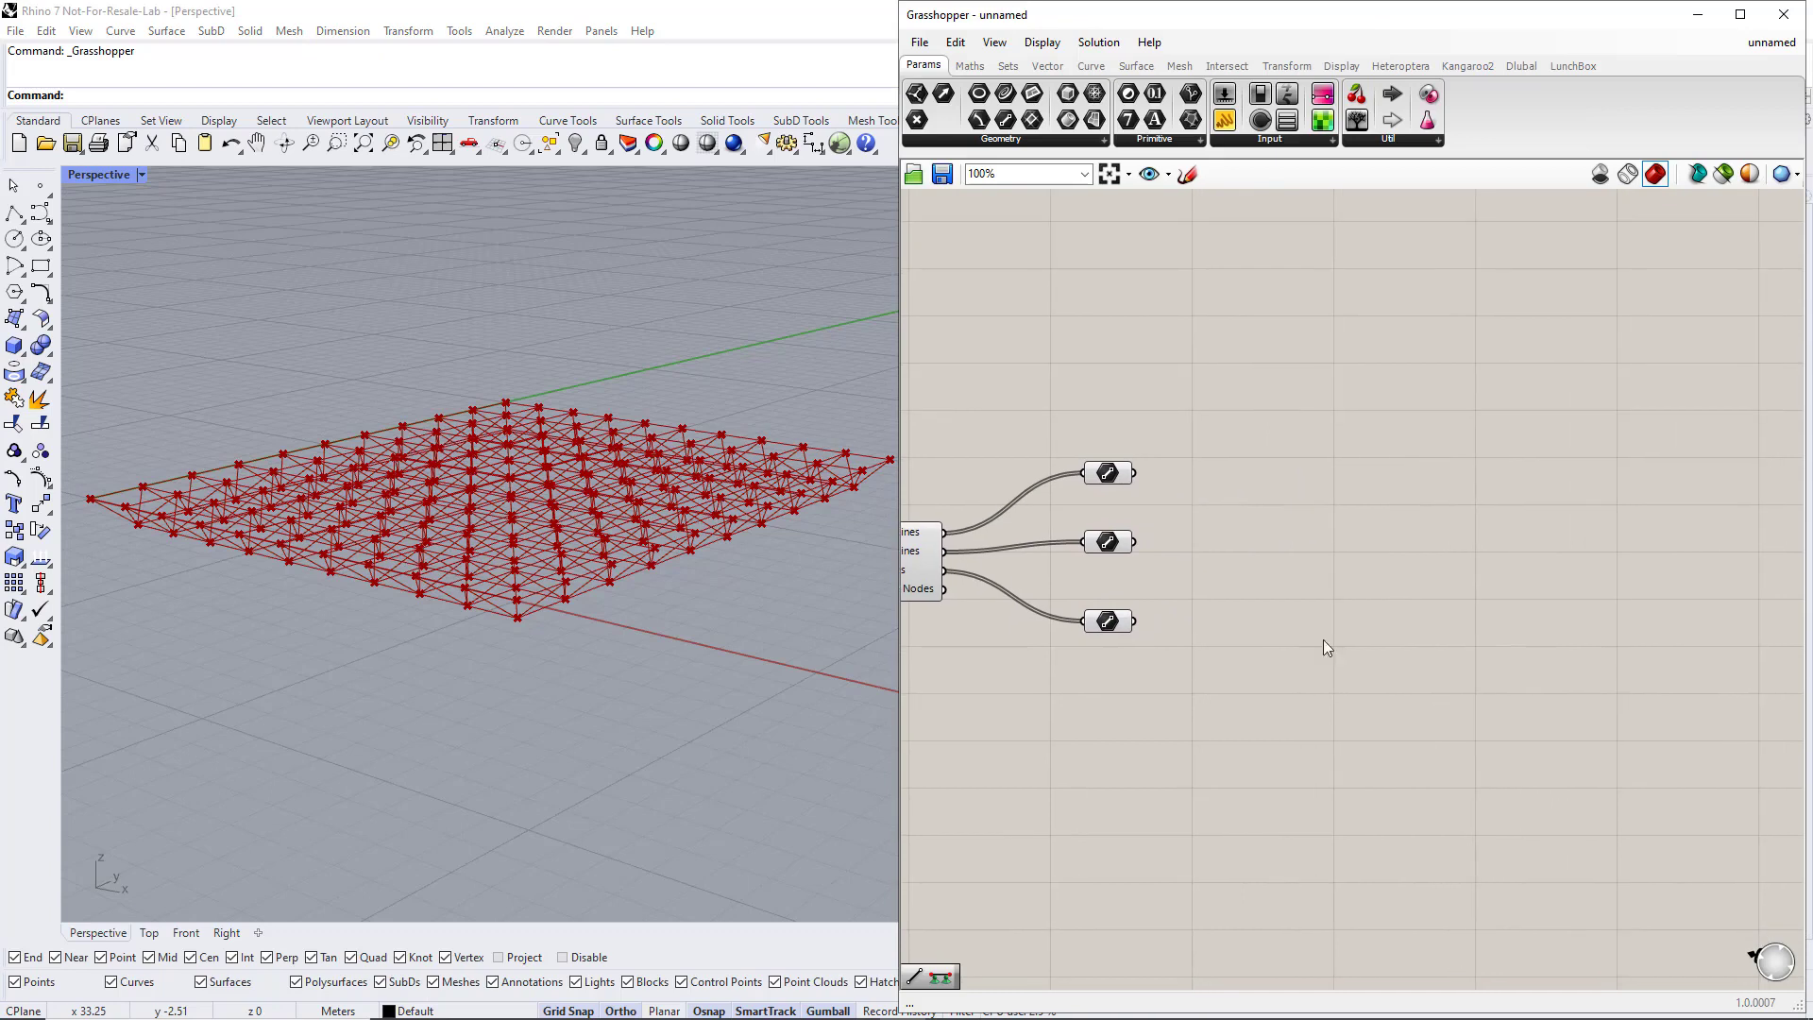
right_click_drag(1560, 620, 1468, 618)
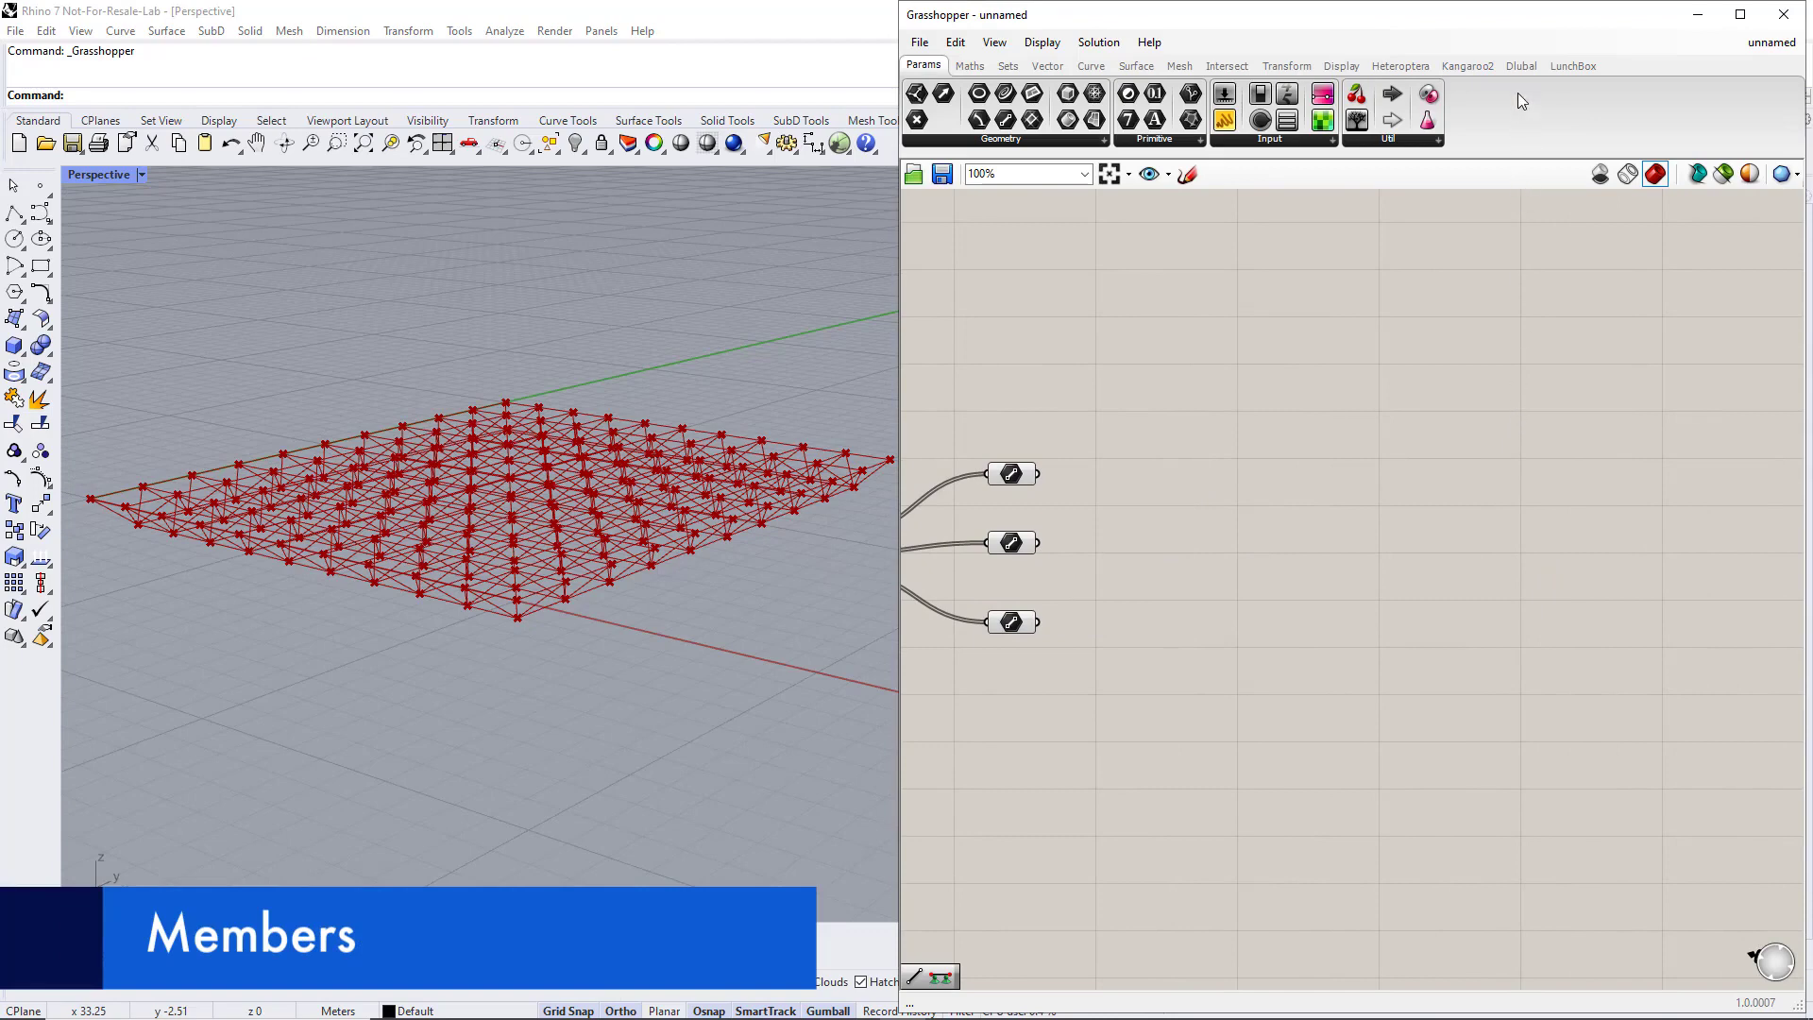
left_click(1520, 68)
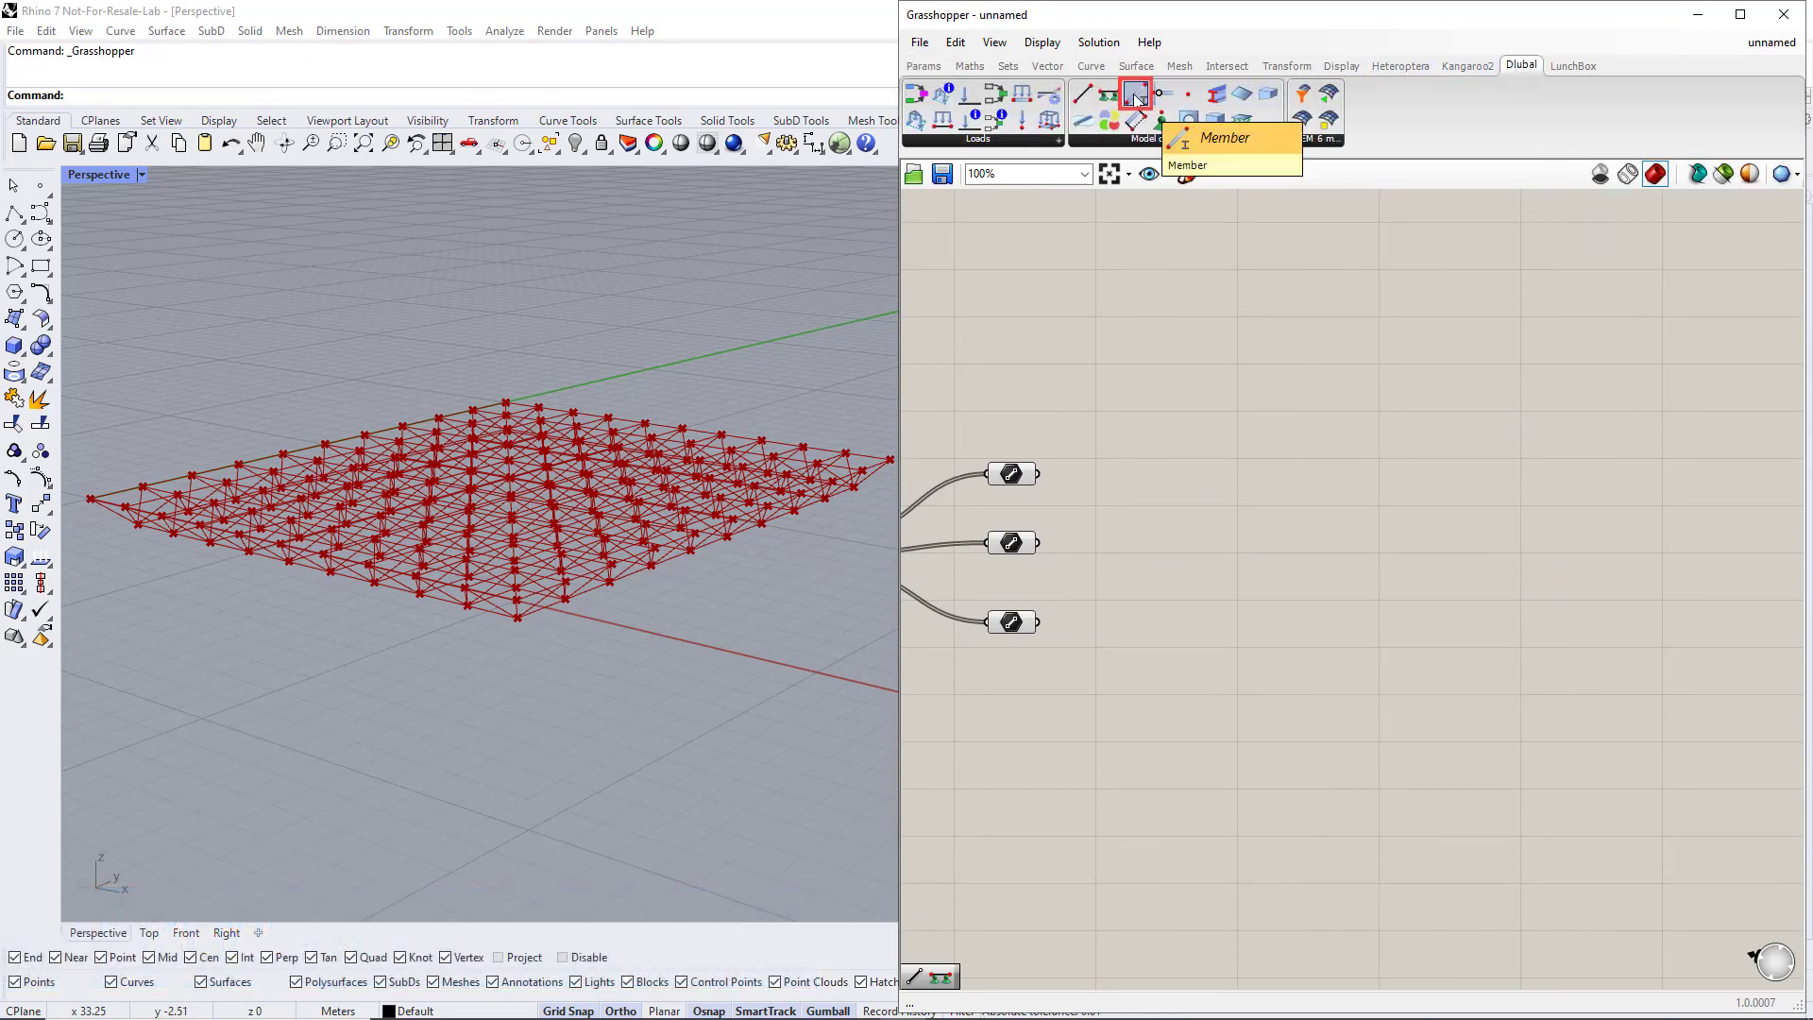
left_click_drag(1136, 98, 1381, 385)
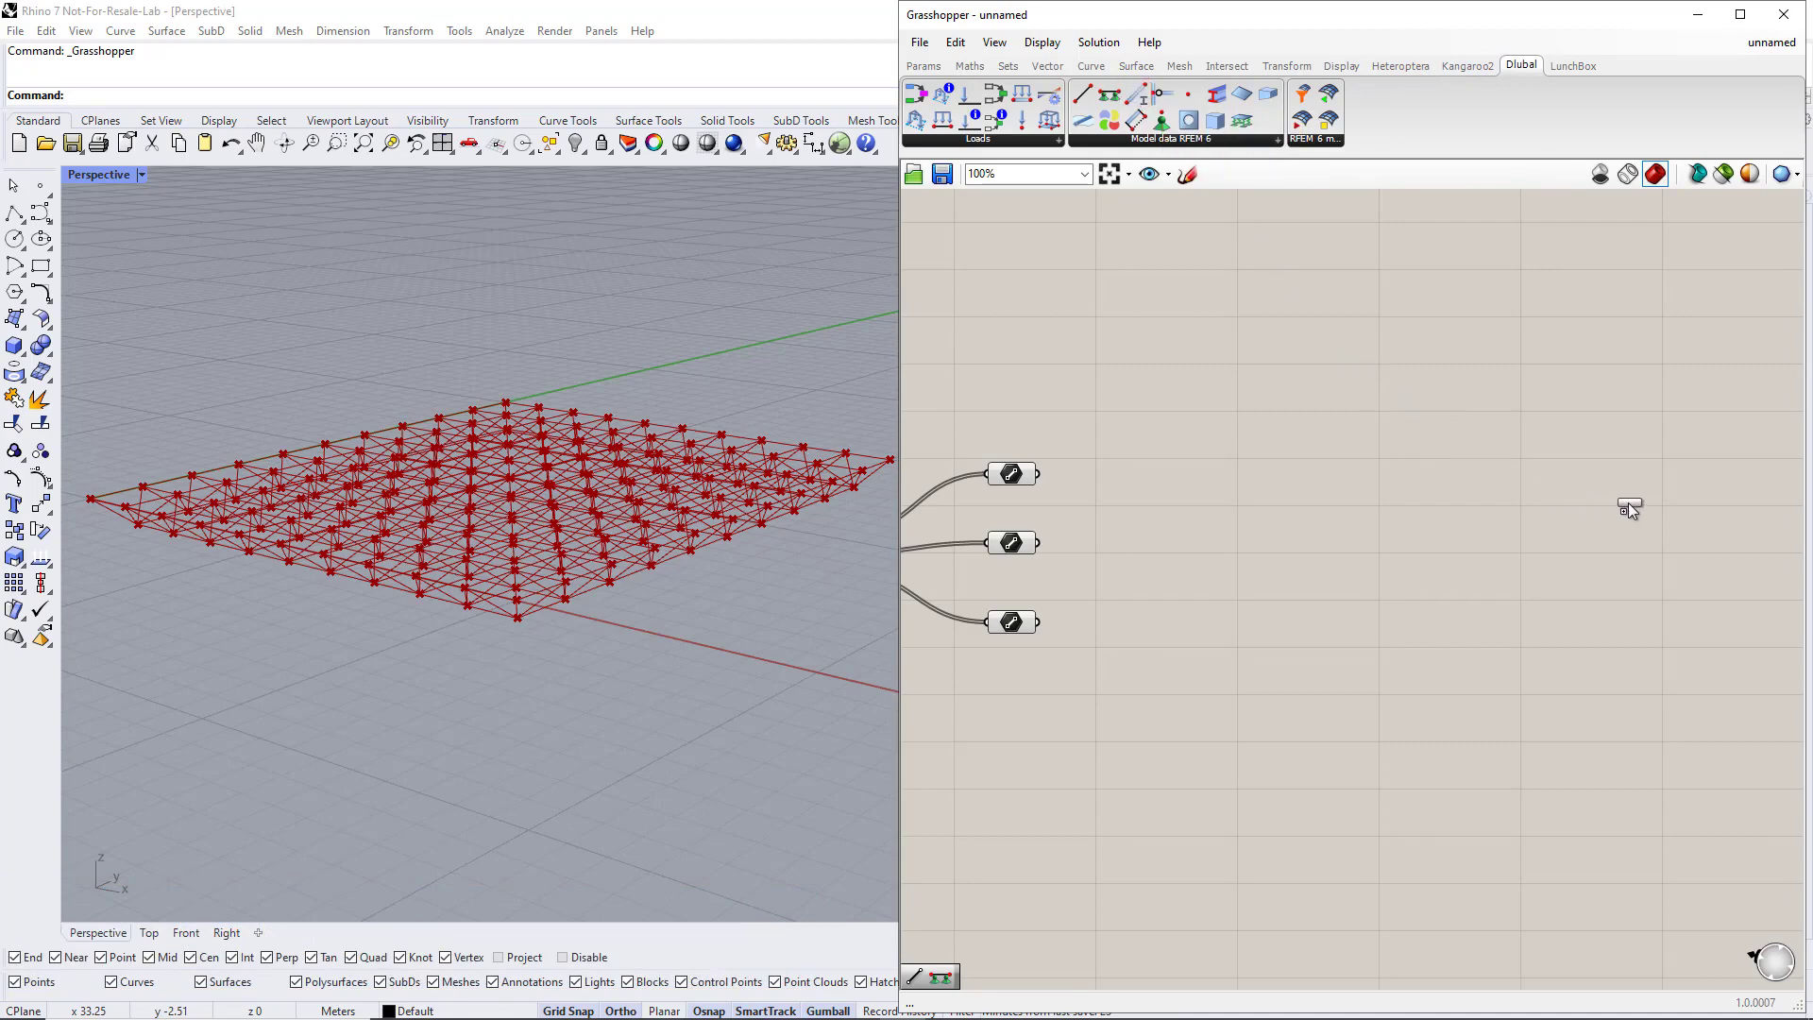
left_click_drag(1662, 491, 1663, 493)
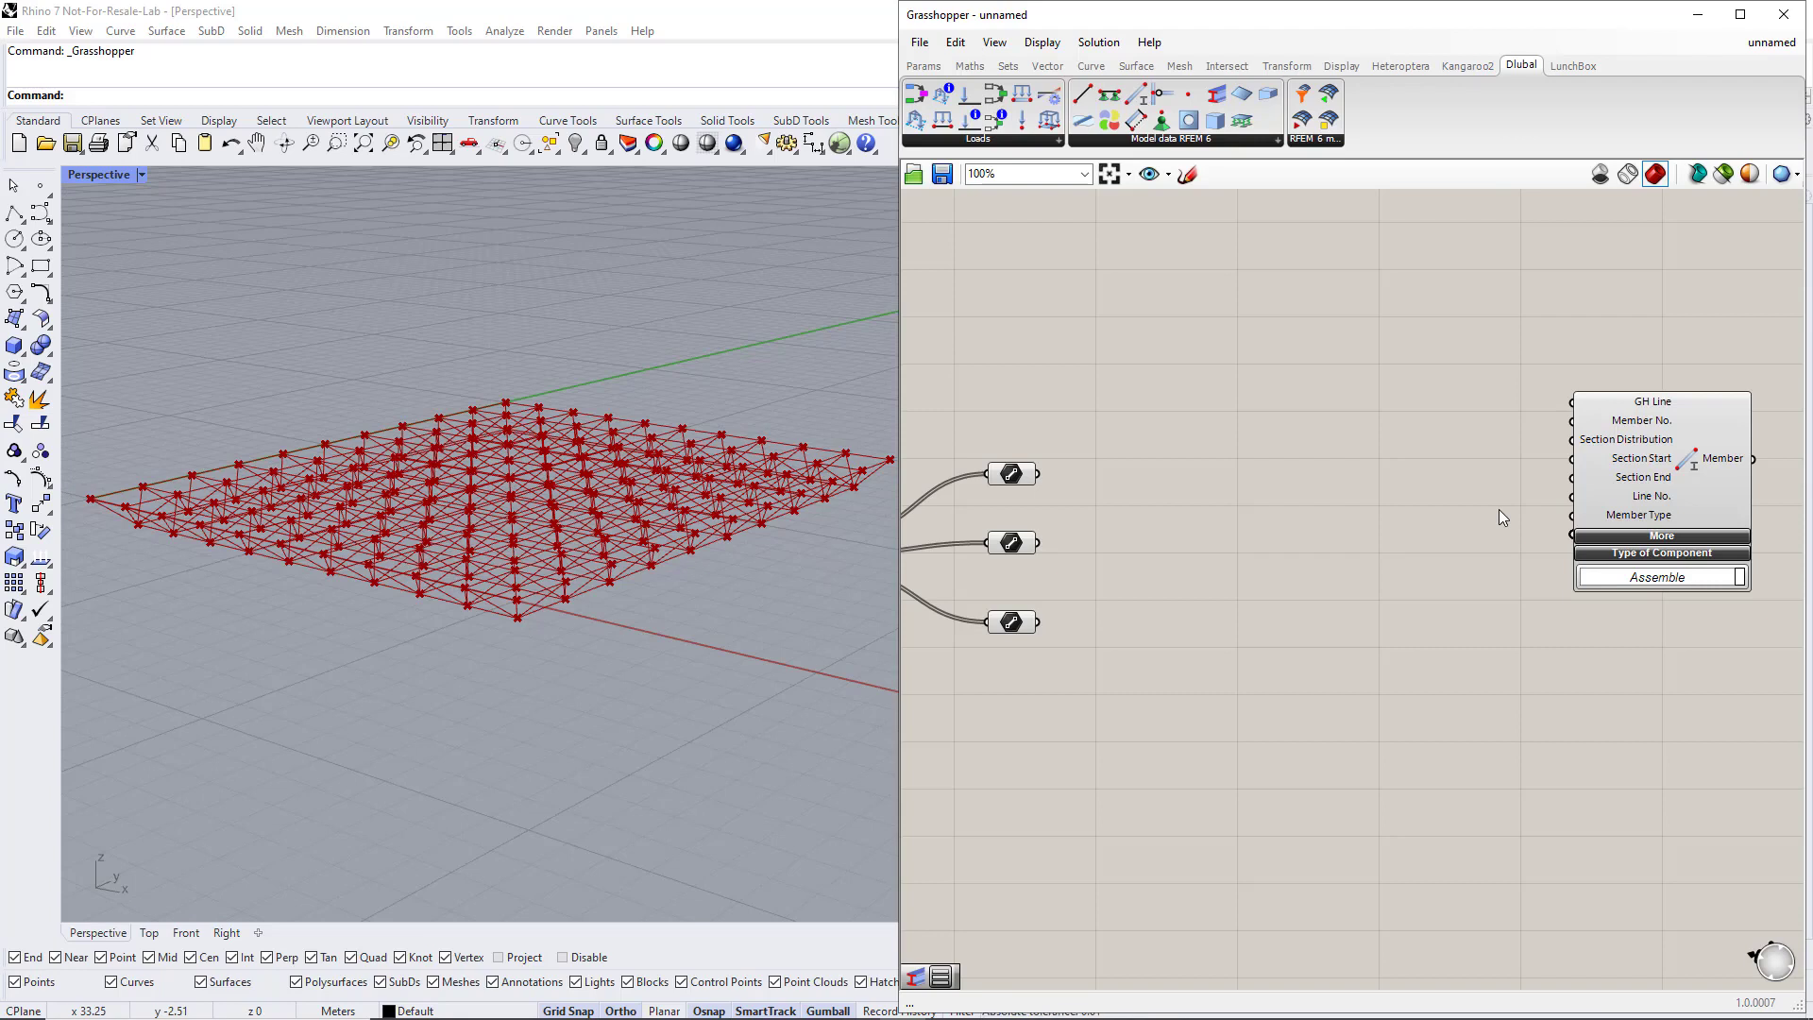
Connect both primary-line Line parameters to the Member component's GH Line input and shift the component farther away from them
left_click_drag(1039, 475, 1571, 403)
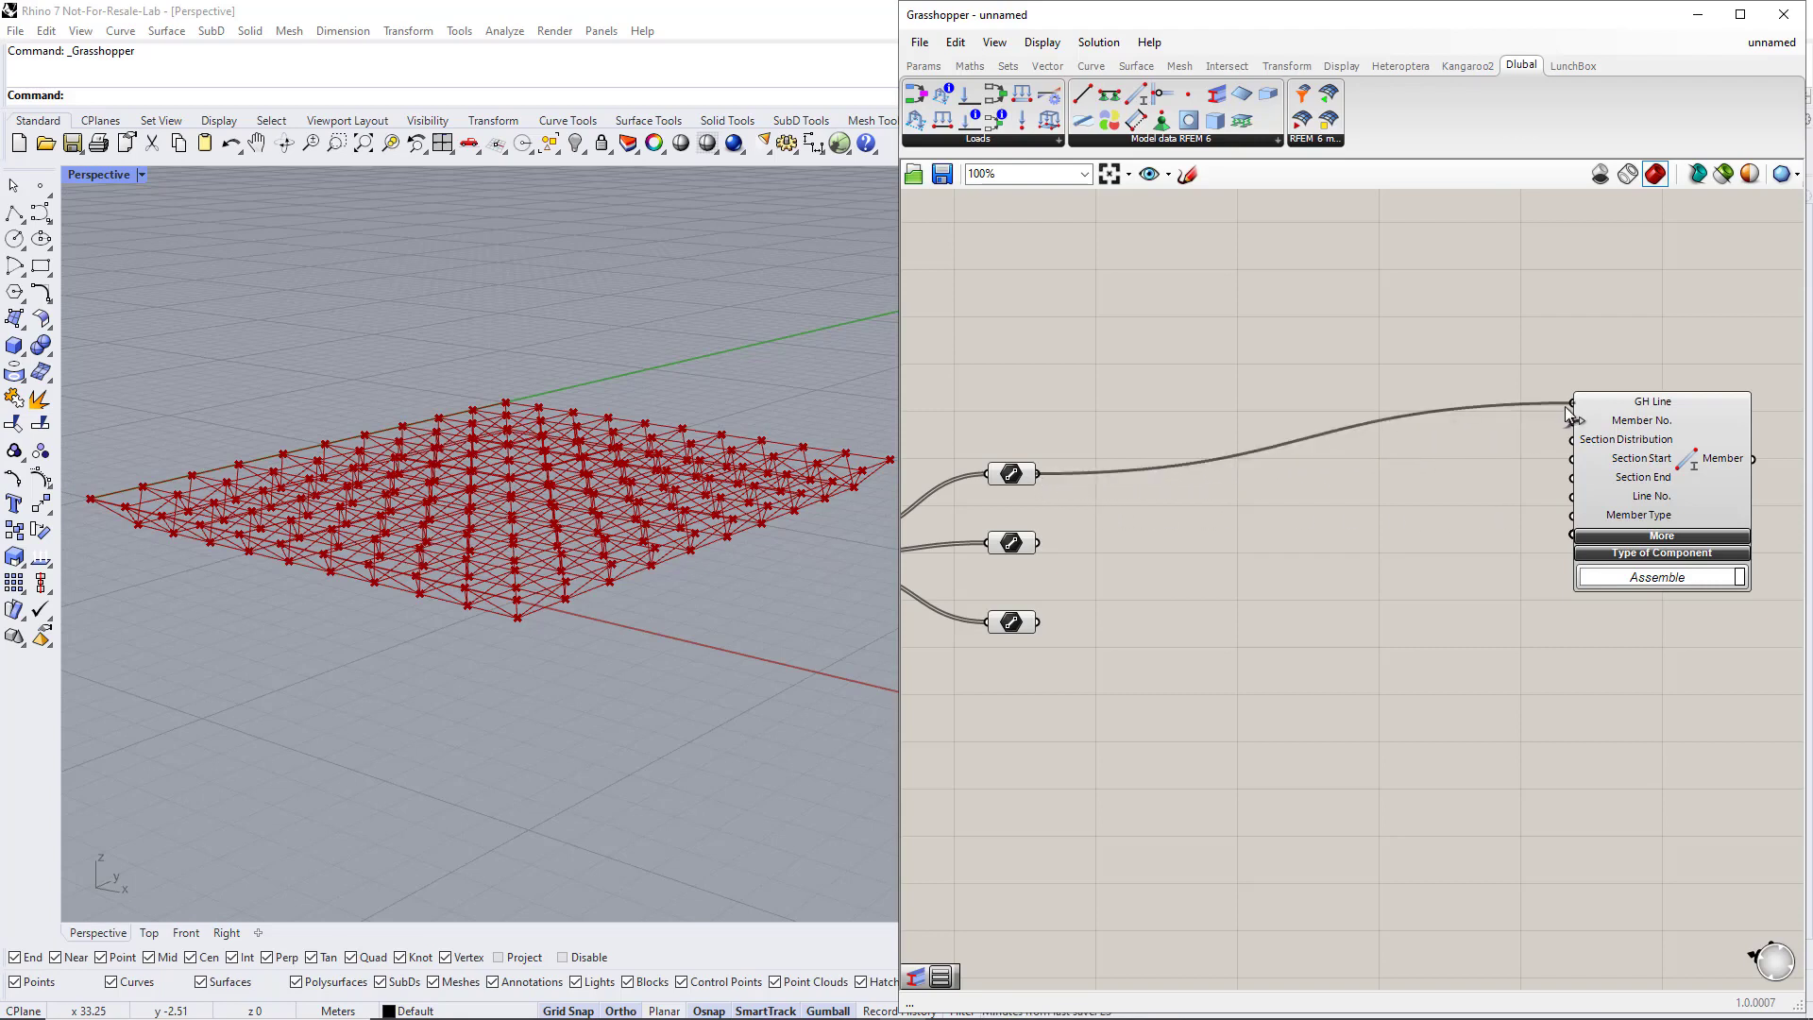
left_click_drag(1039, 543, 1569, 422, "shift")
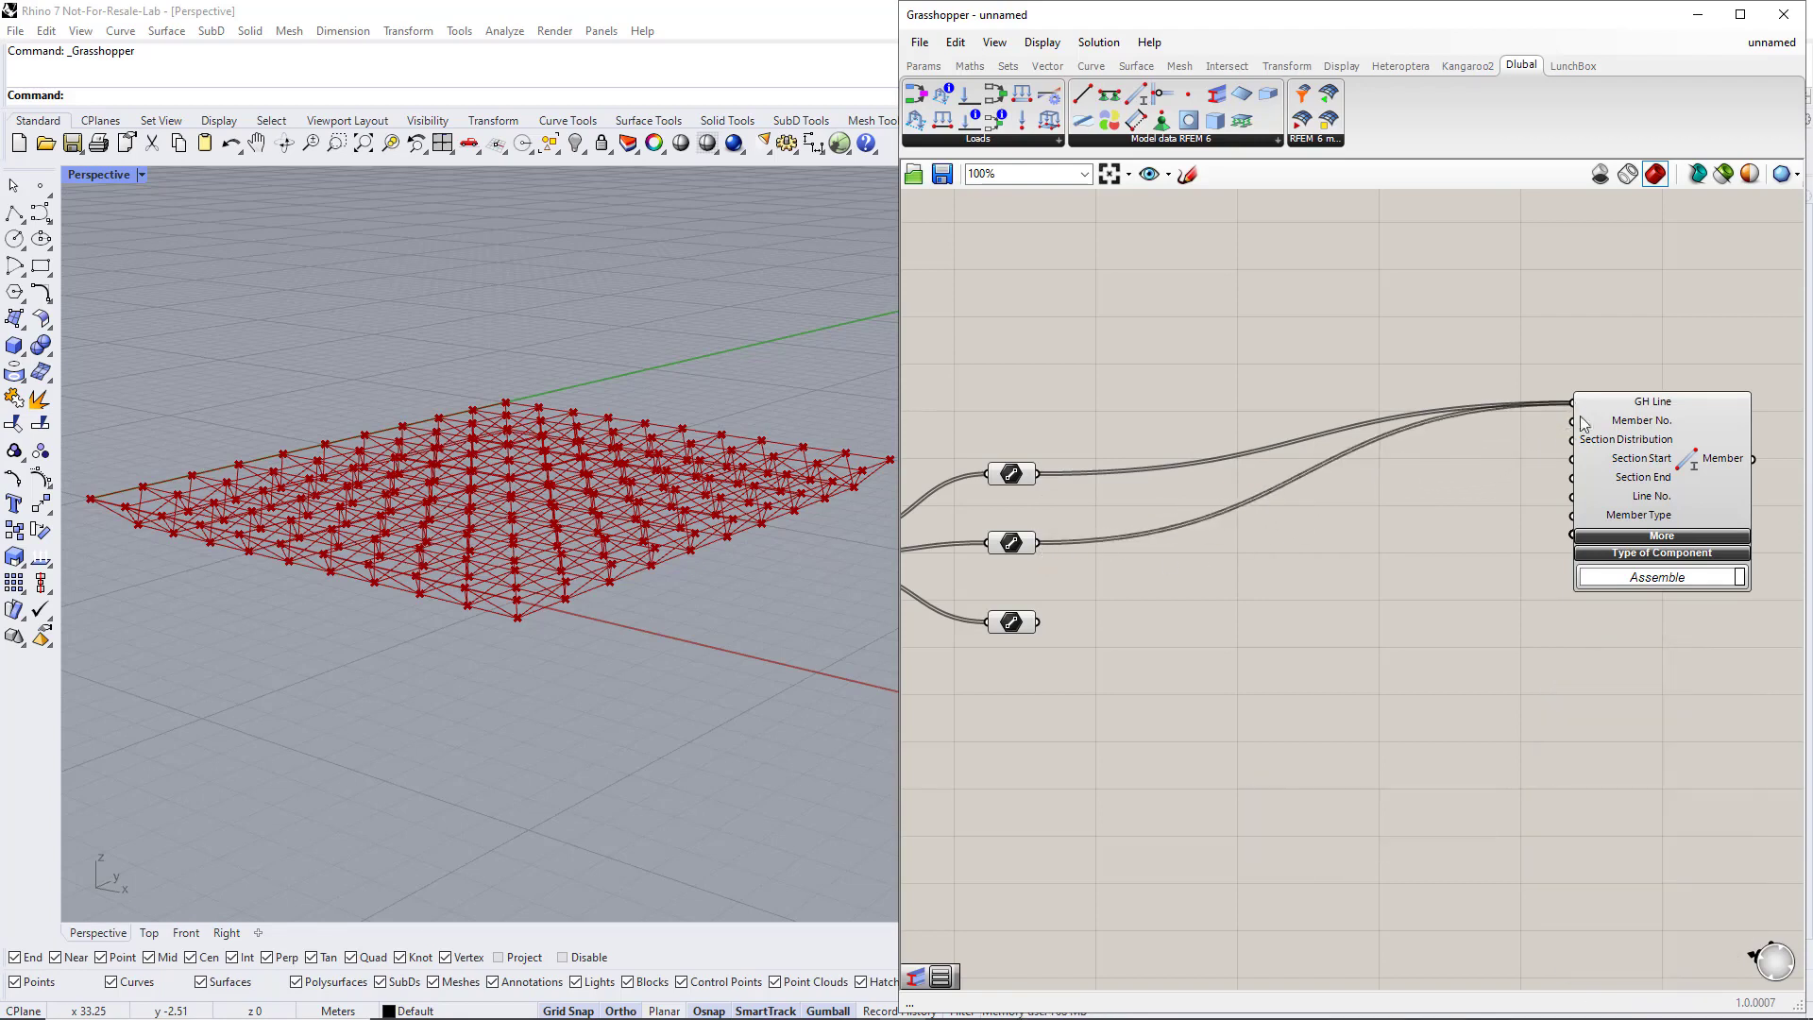
left_click_drag(1672, 458, 1733, 523)
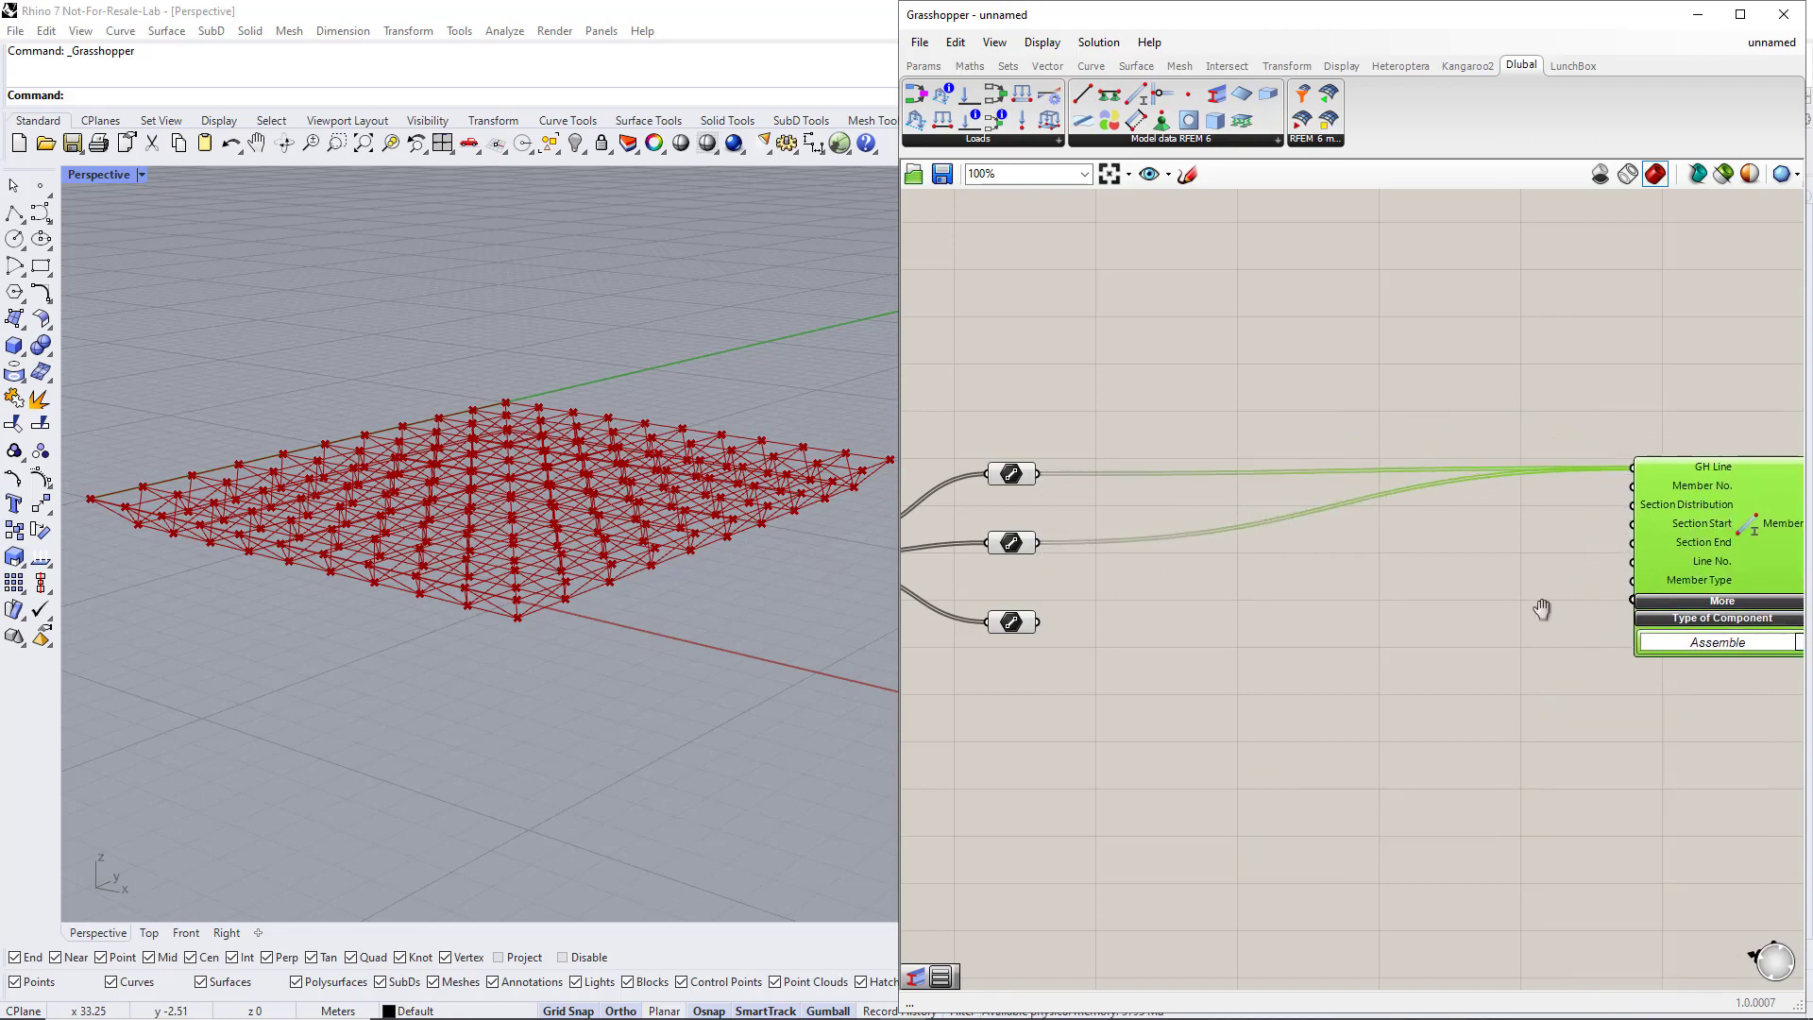
right_click_drag(1542, 609, 1496, 635)
left_click(1503, 616)
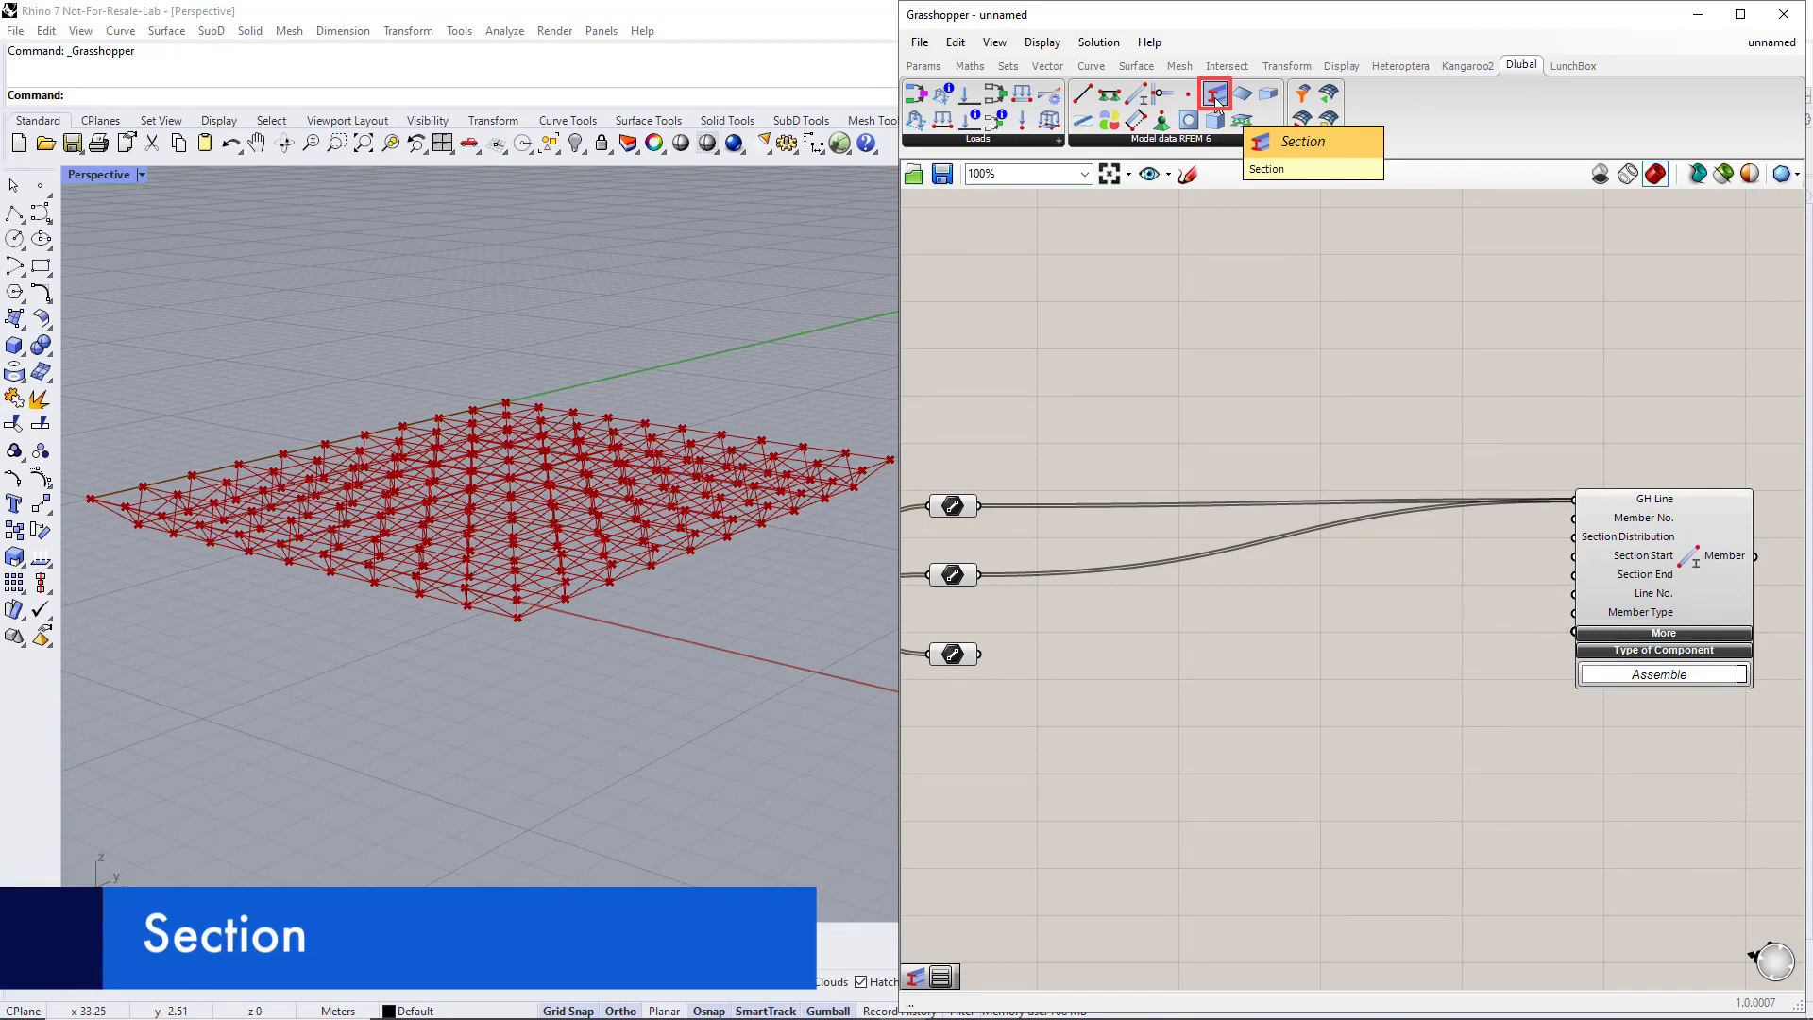
Add a Dlubal Section component above the Member wires and feed its Section No. from a number slider set to 1
left_click_drag(1217, 99, 1385, 367)
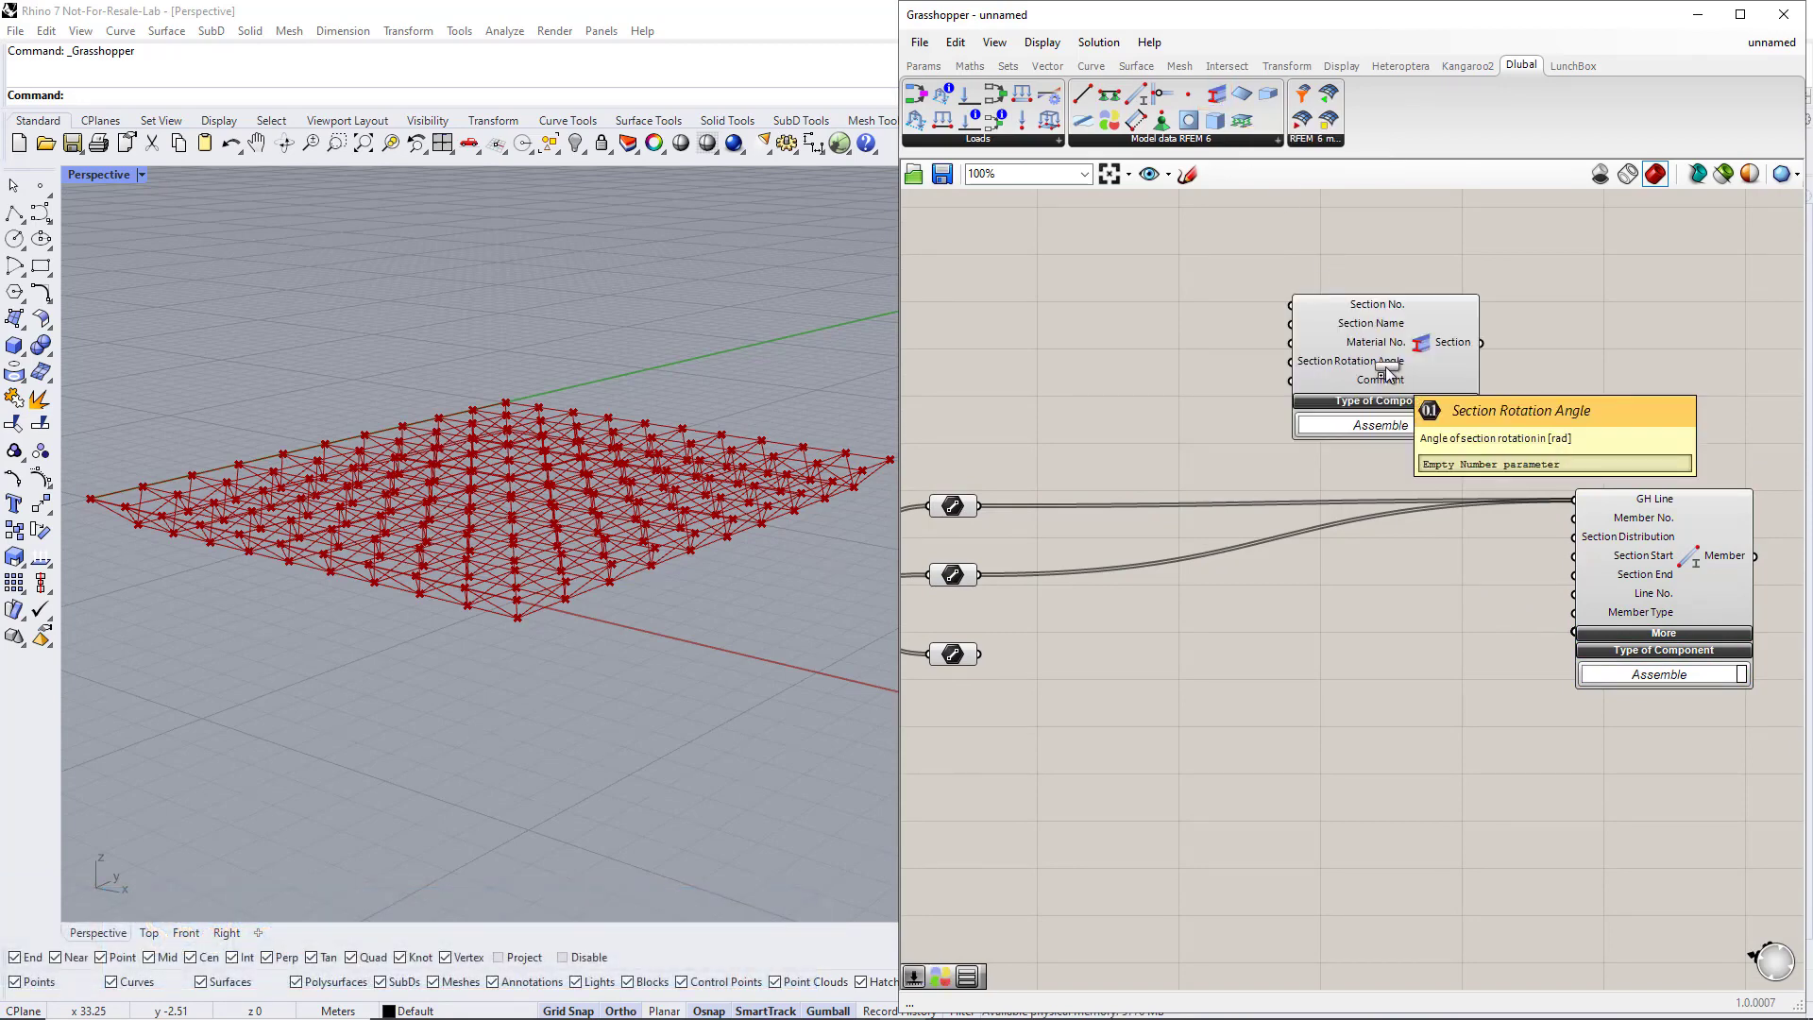
double_click(1178, 239)
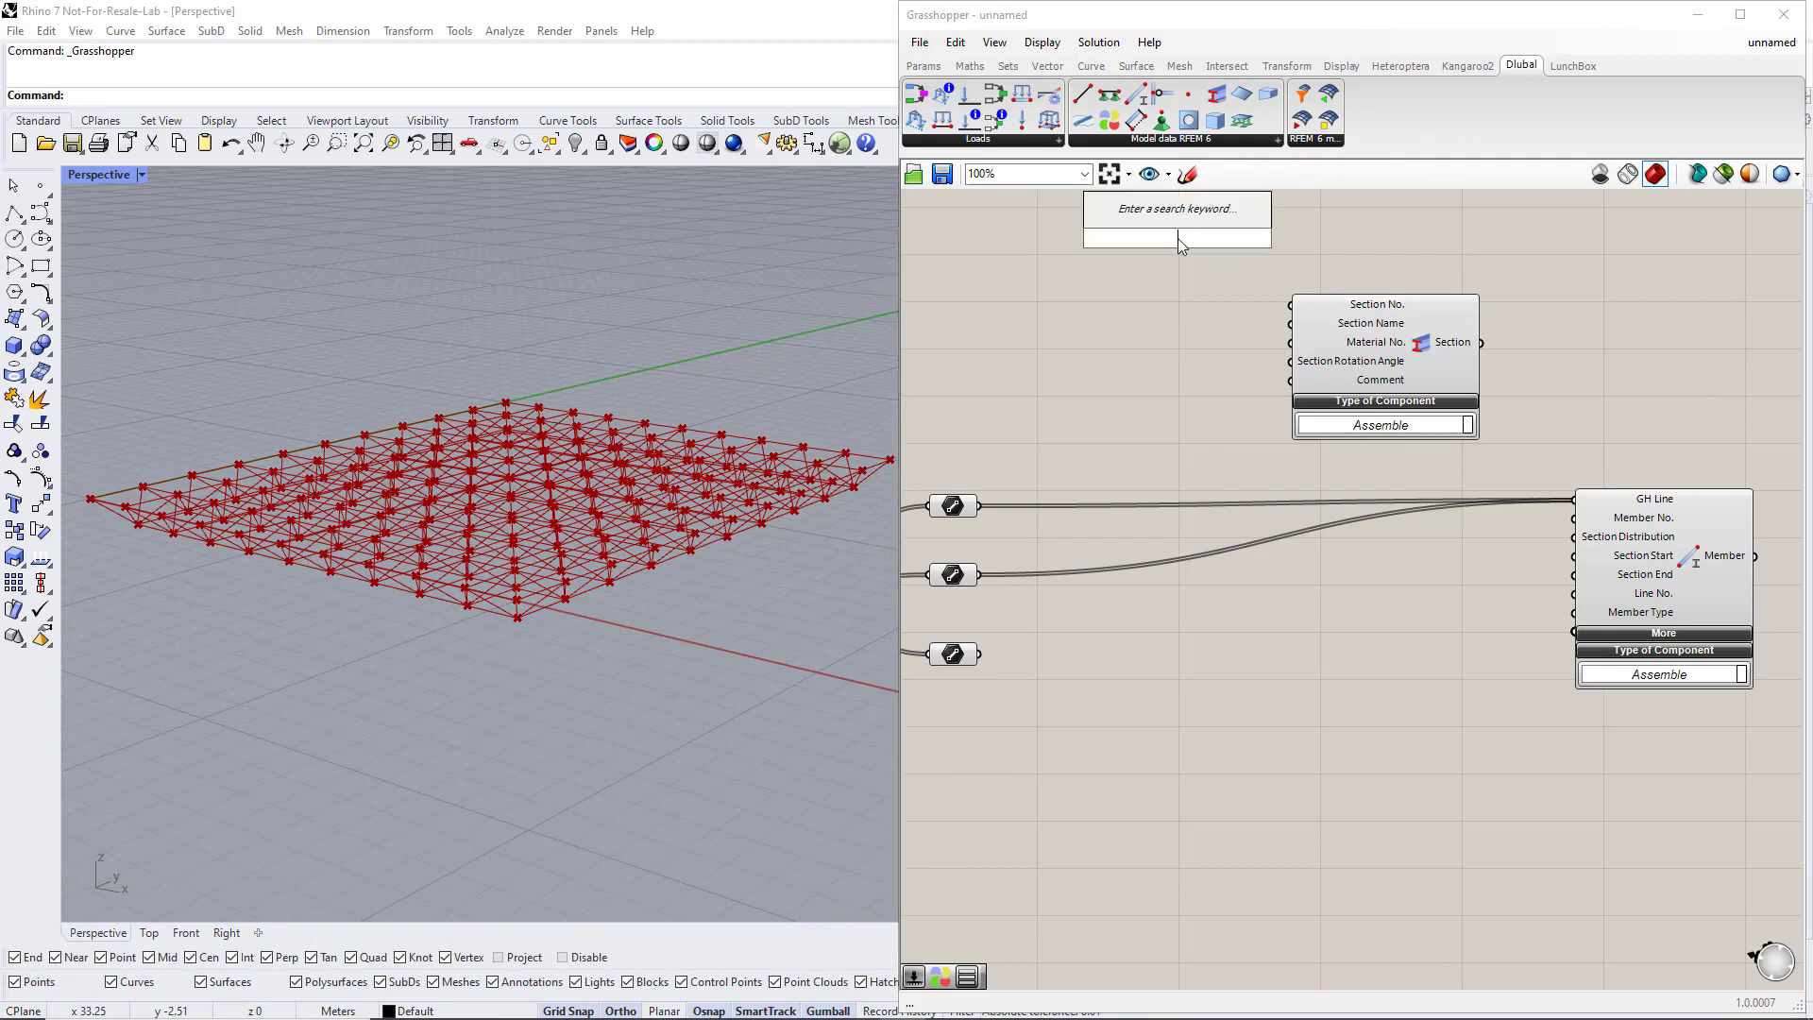
type("number slider")
key("Return")
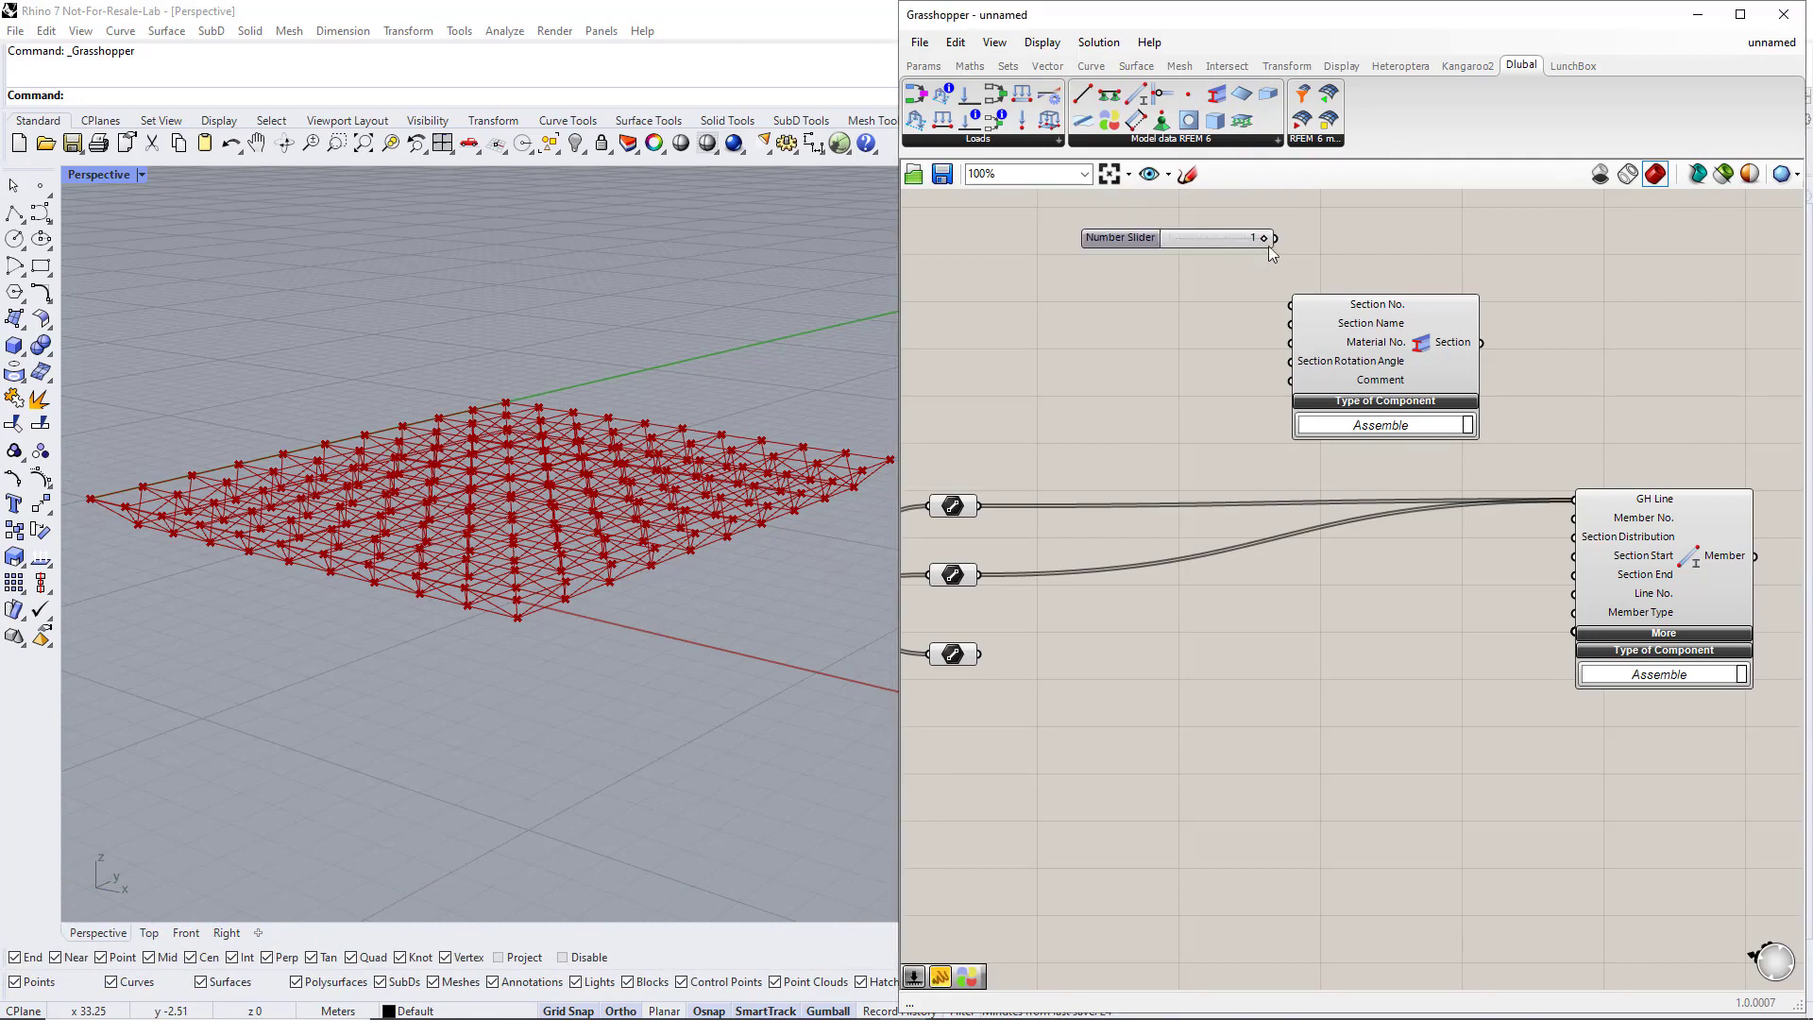
left_click_drag(1276, 238, 1406, 329)
left_click_drag(1646, 574, 1681, 578)
left_click(1390, 450)
Create a panel containing CHS 82.5x5 and connect it to the Section component's Section Name input
double_click(1203, 302)
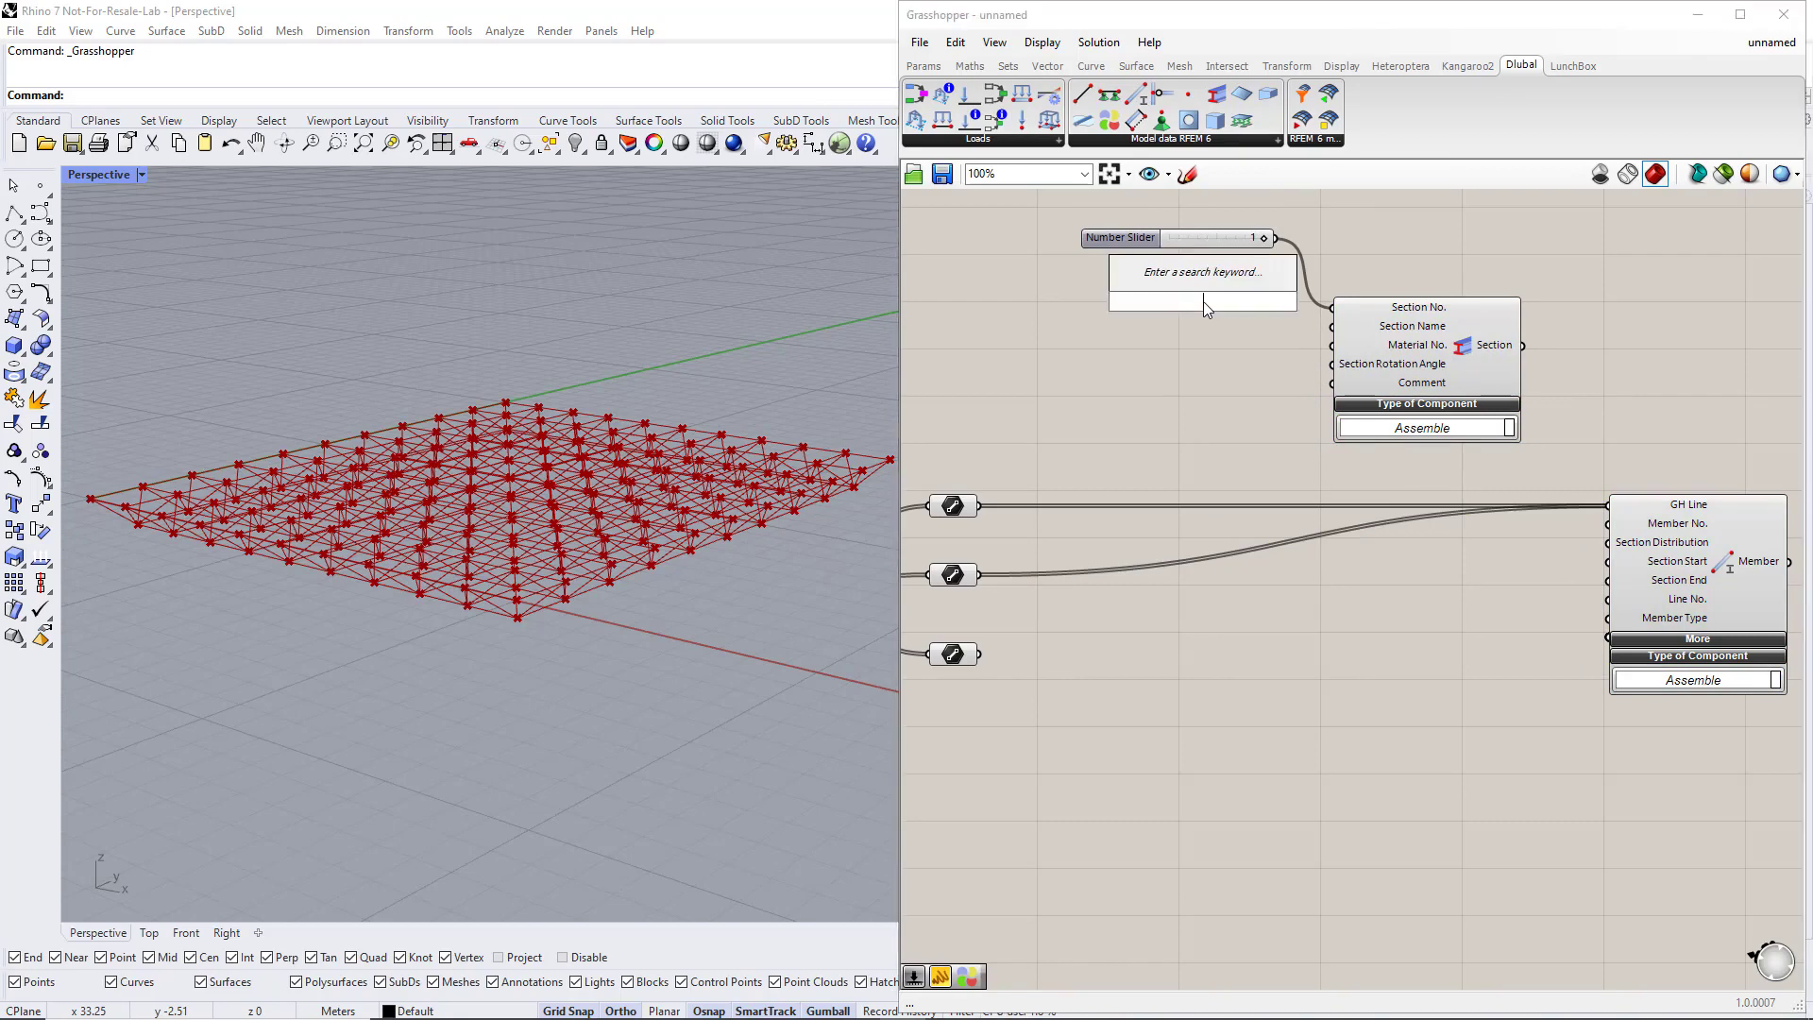
type("//")
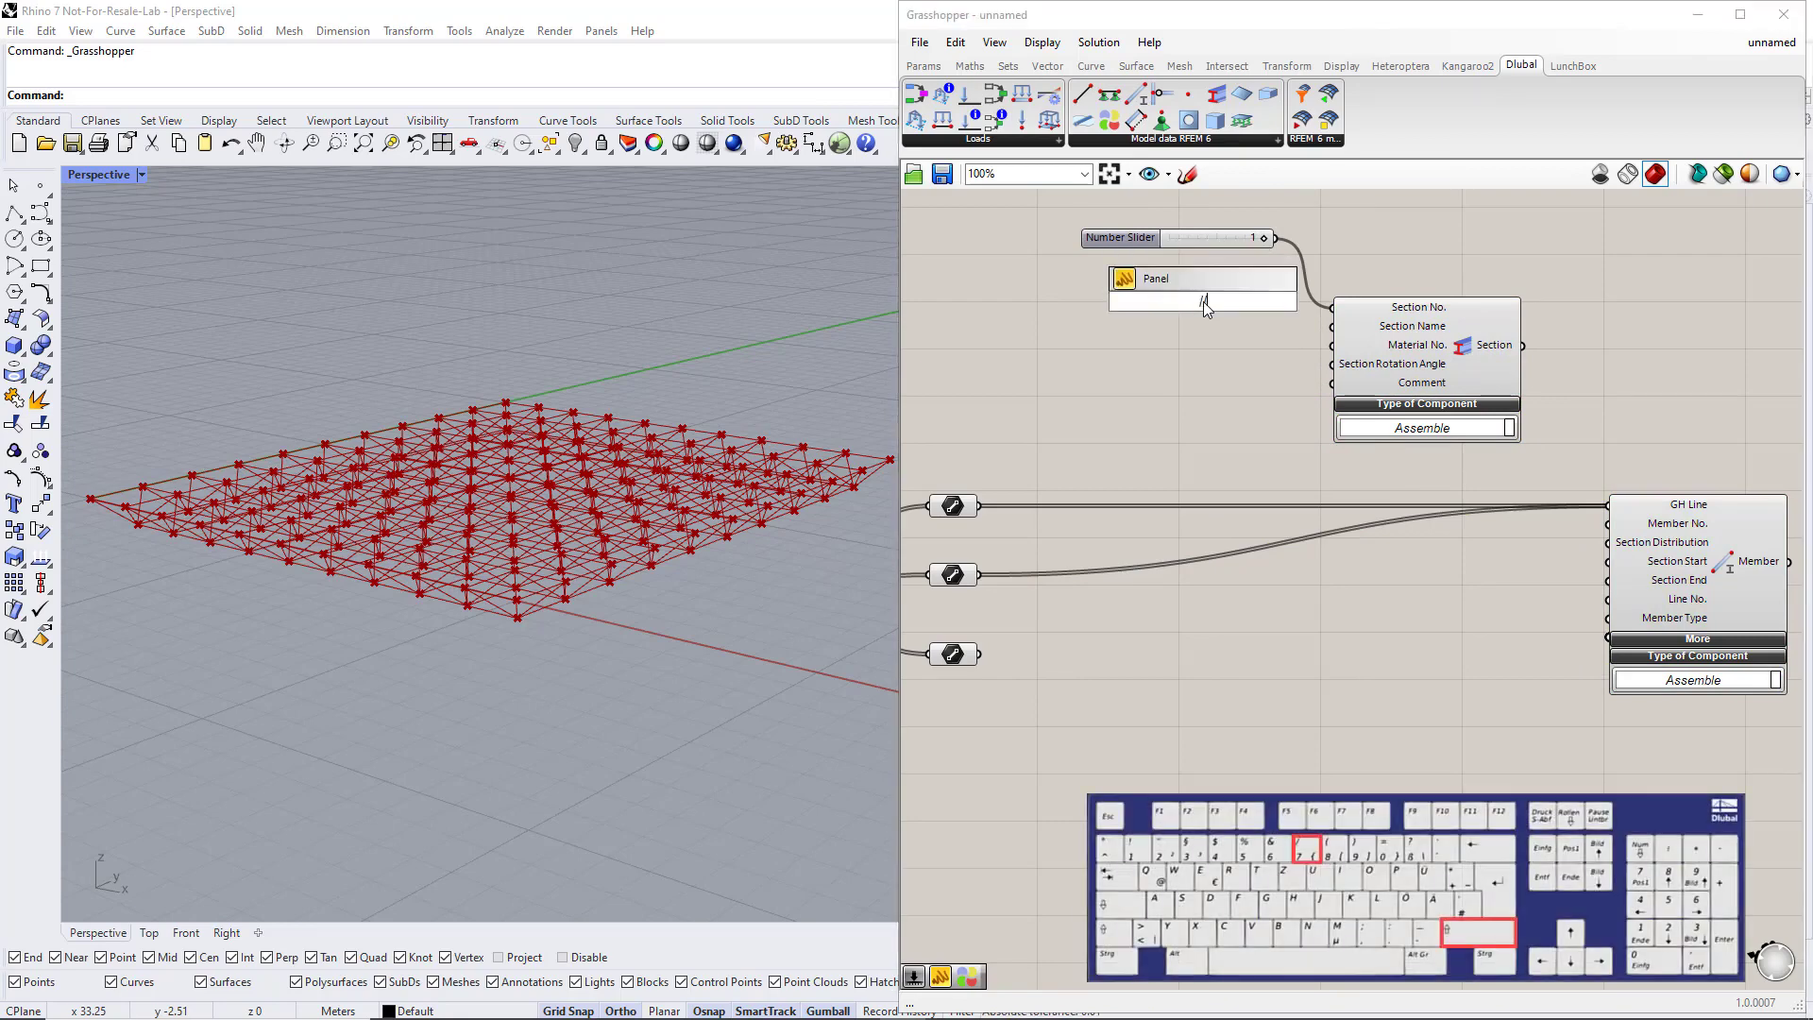
type("CHS 8")
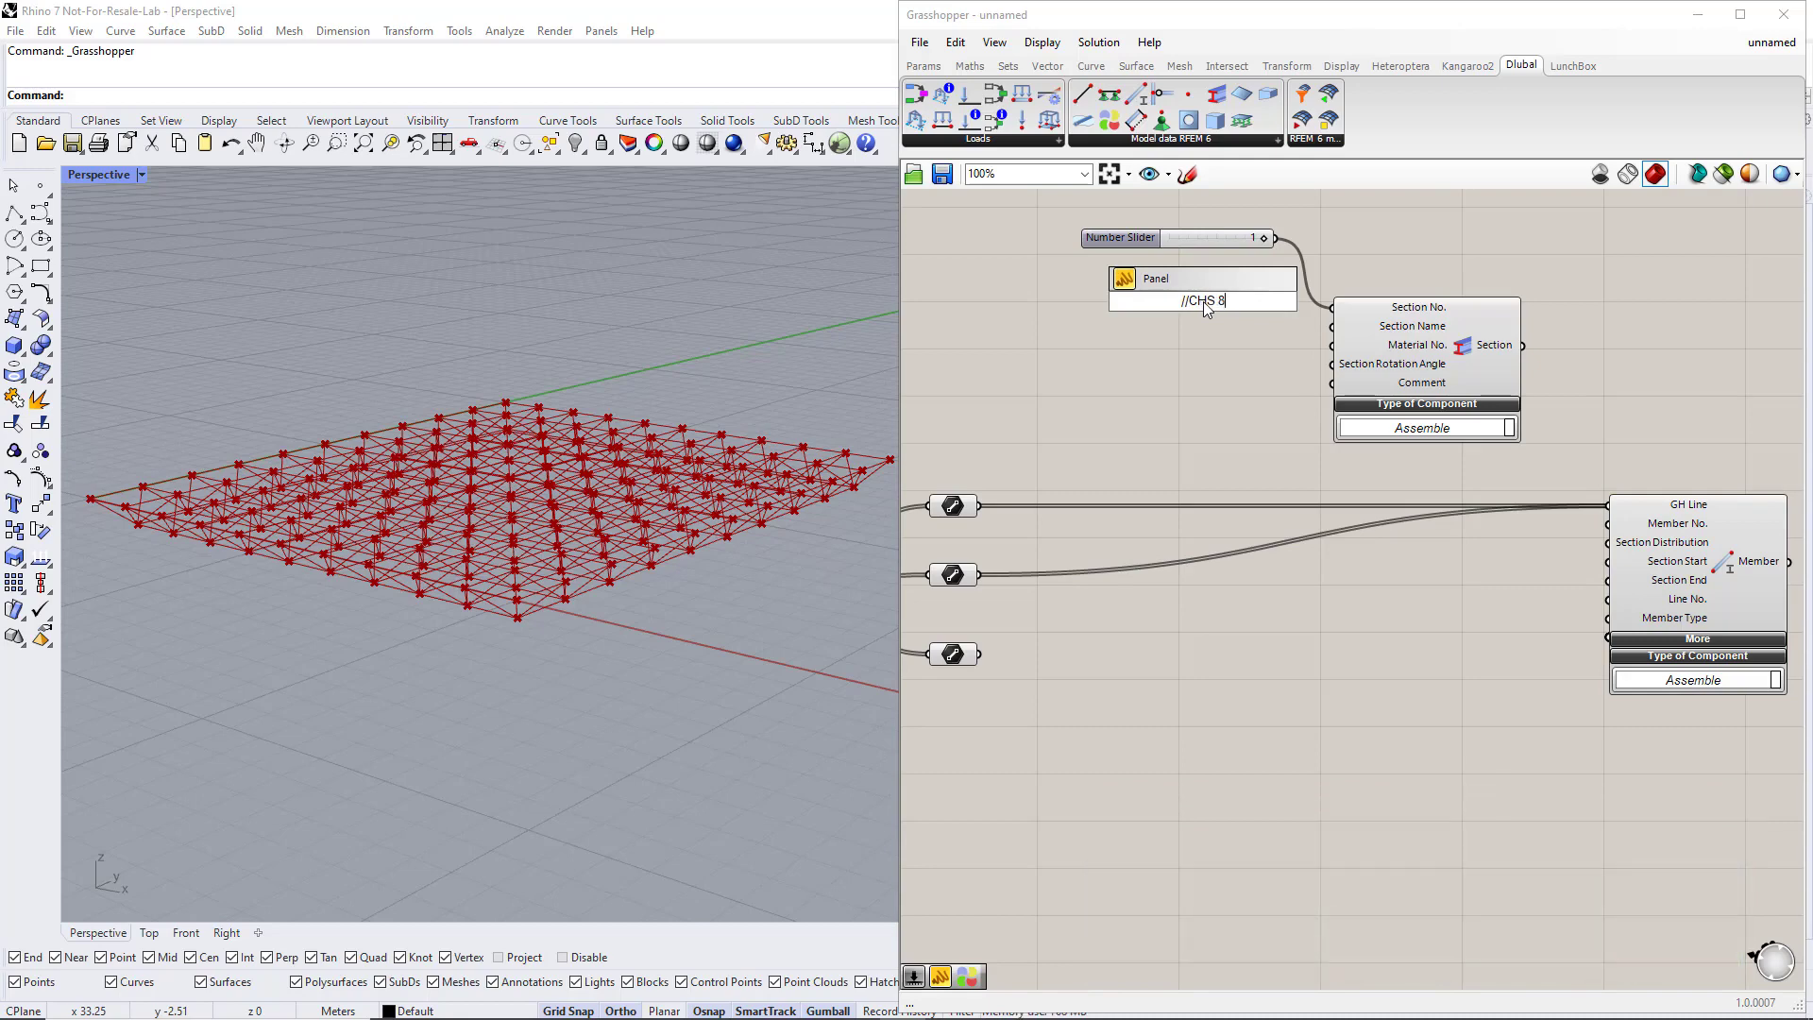
type("2.5x5")
key("Return")
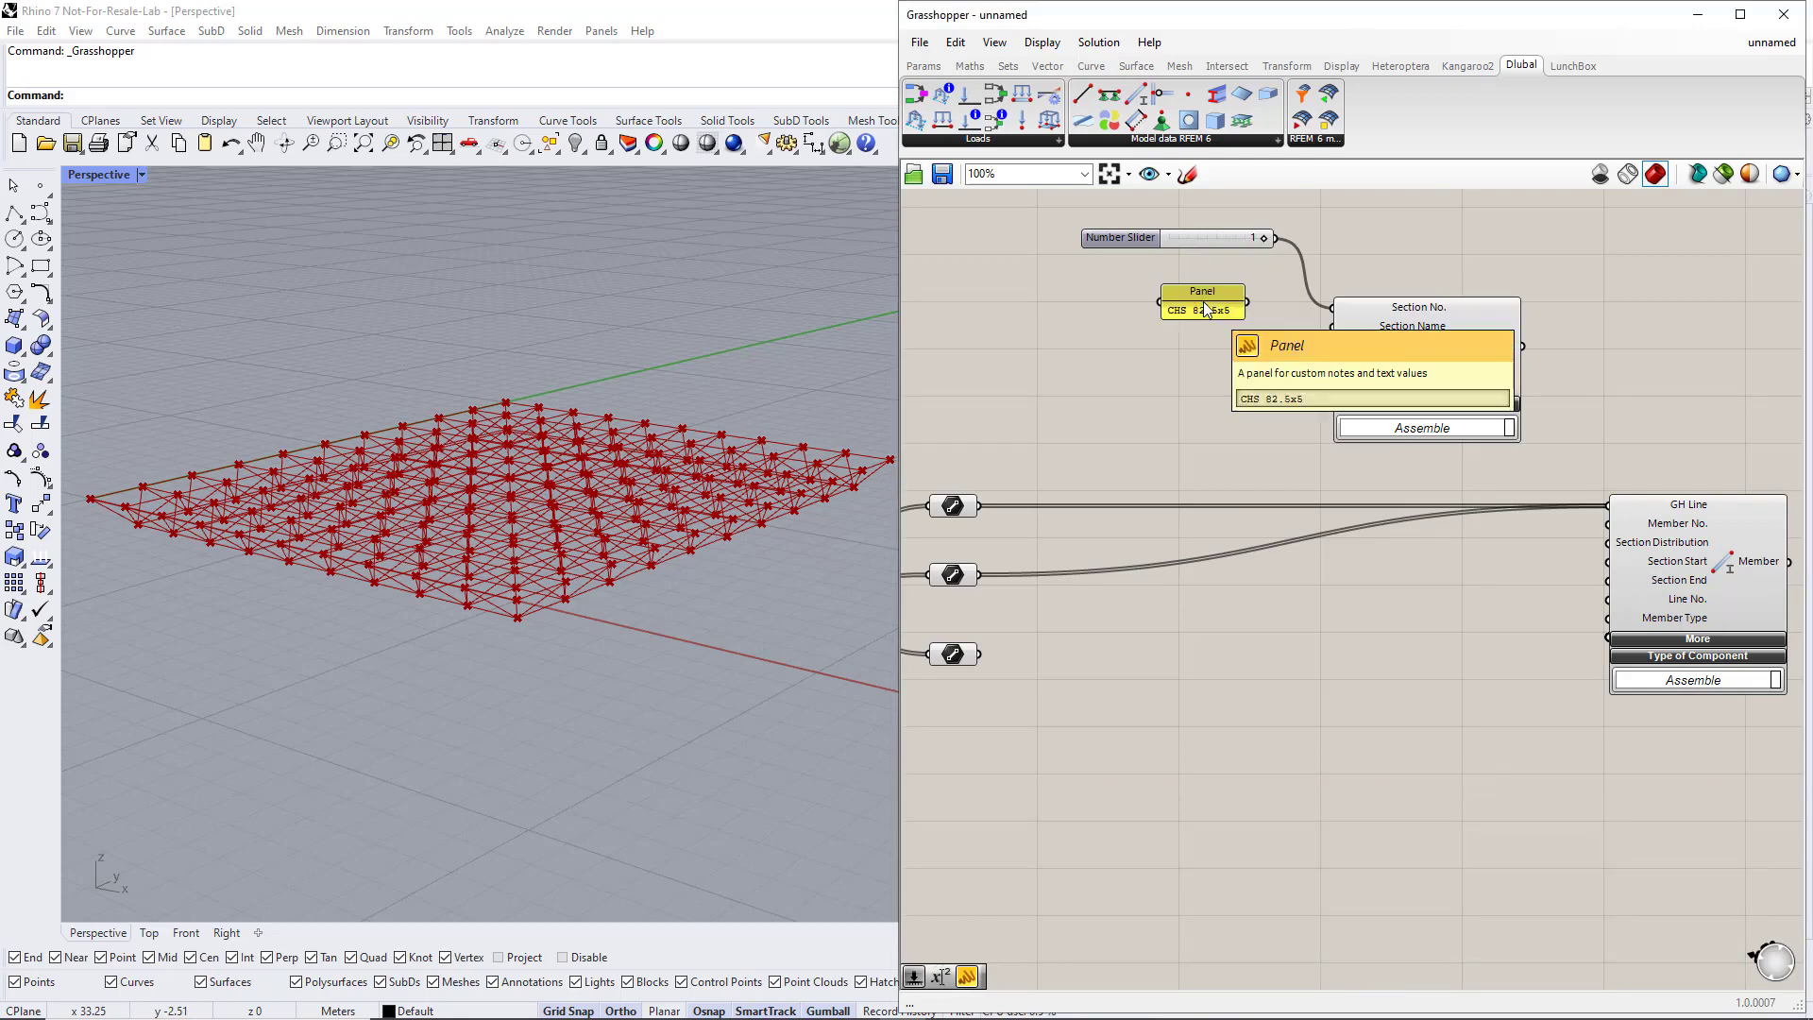
left_click_drag(1247, 302, 1332, 326)
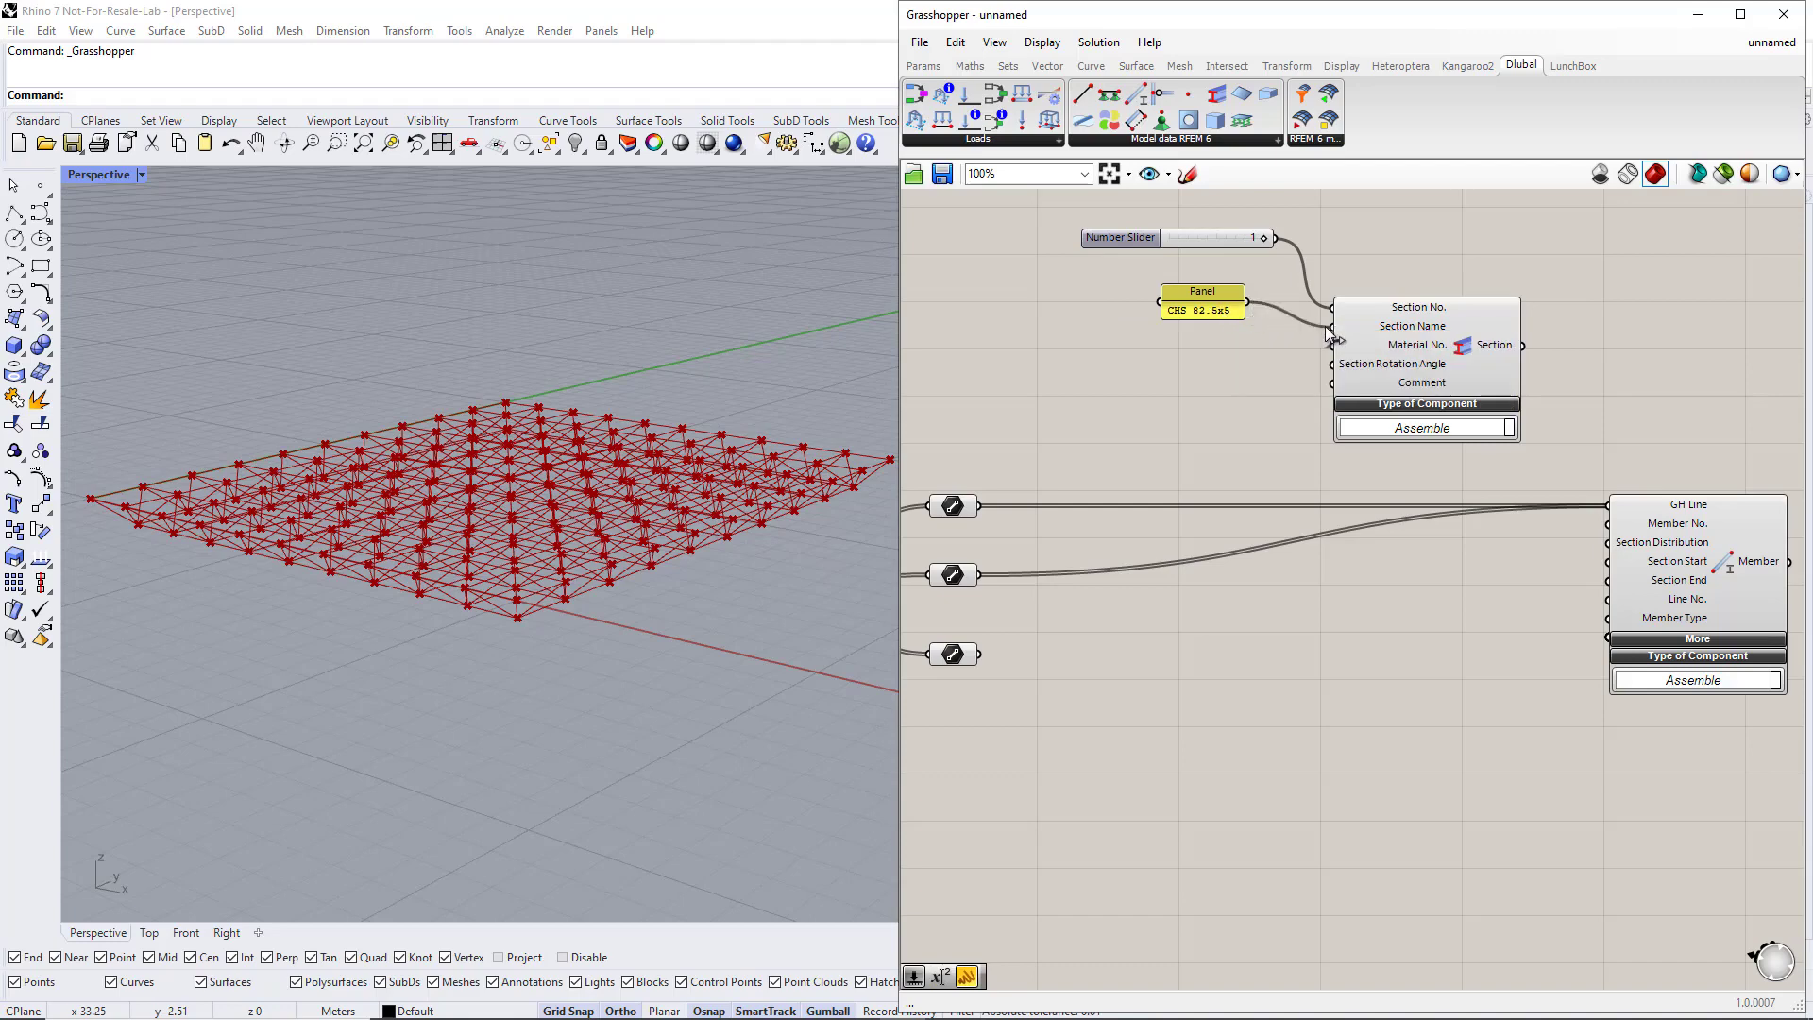
Connect the Section output to the Member's Section Start input and move the section and member components together away from the Line parameters
left_click_drag(1523, 345, 1599, 567)
scroll(1599, 567, "down", 2)
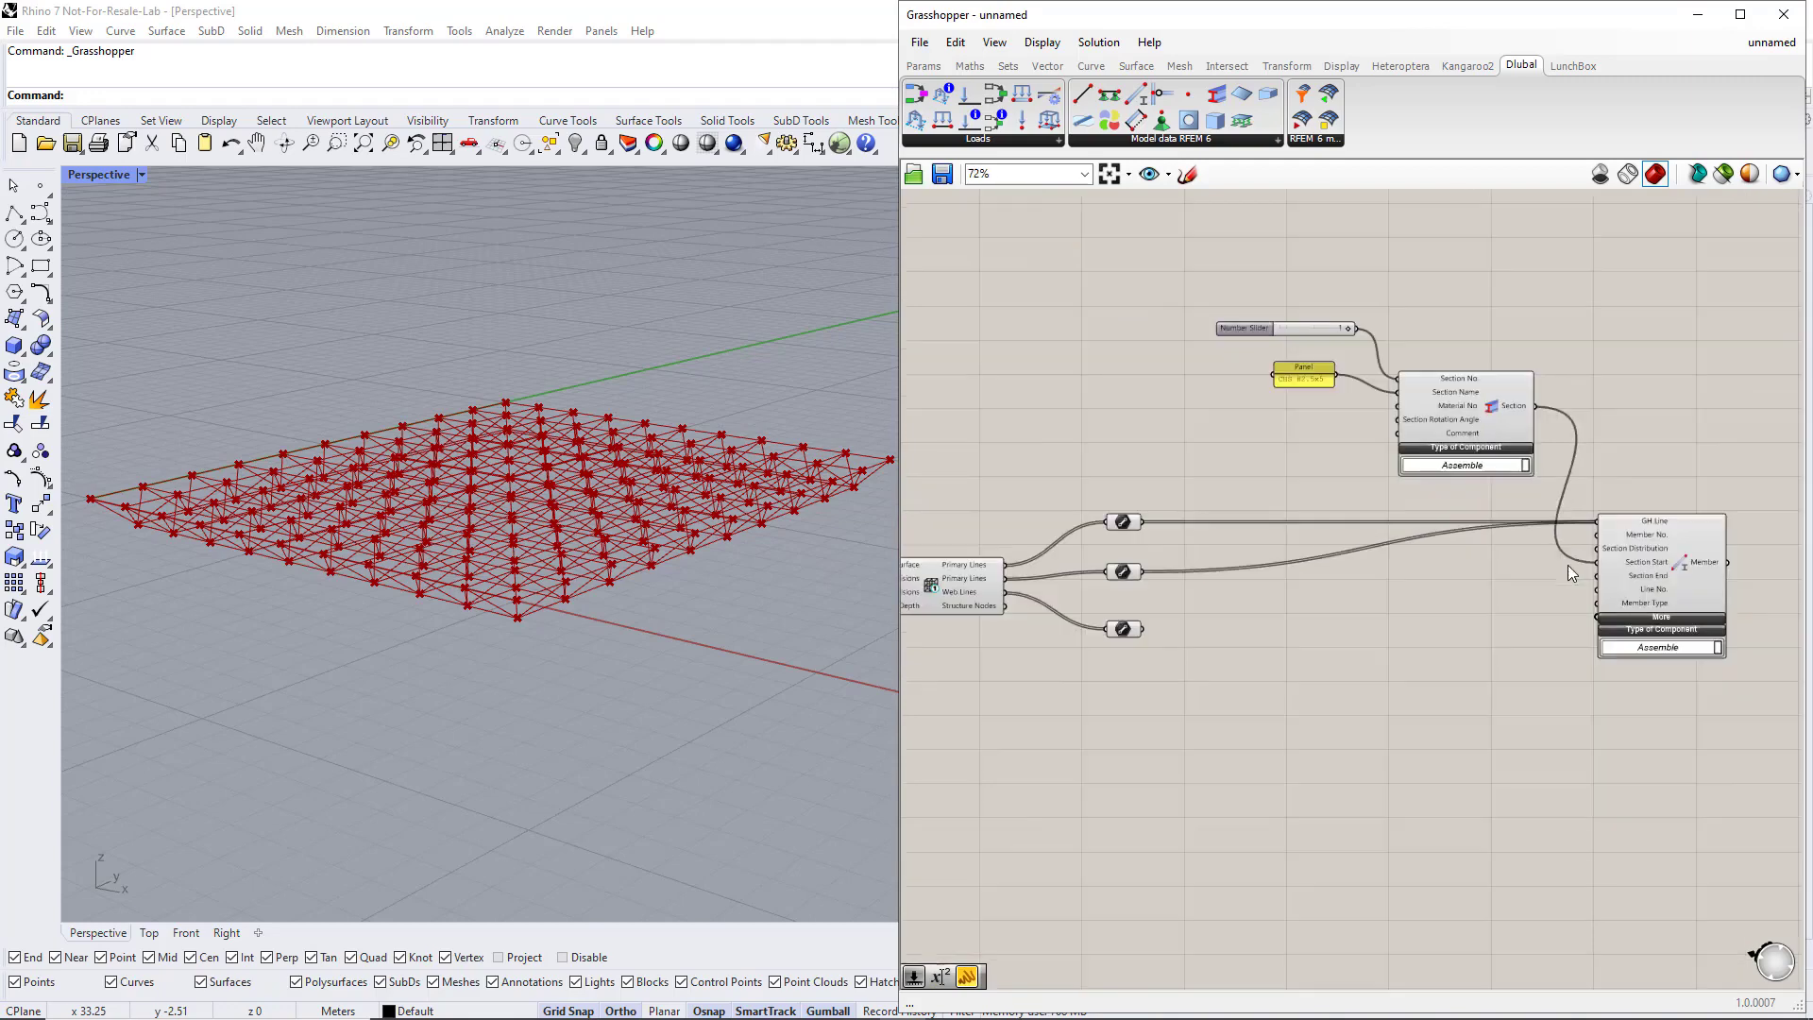
left_click_drag(1618, 720, 1181, 311)
left_click_drag(1634, 581, 1761, 585)
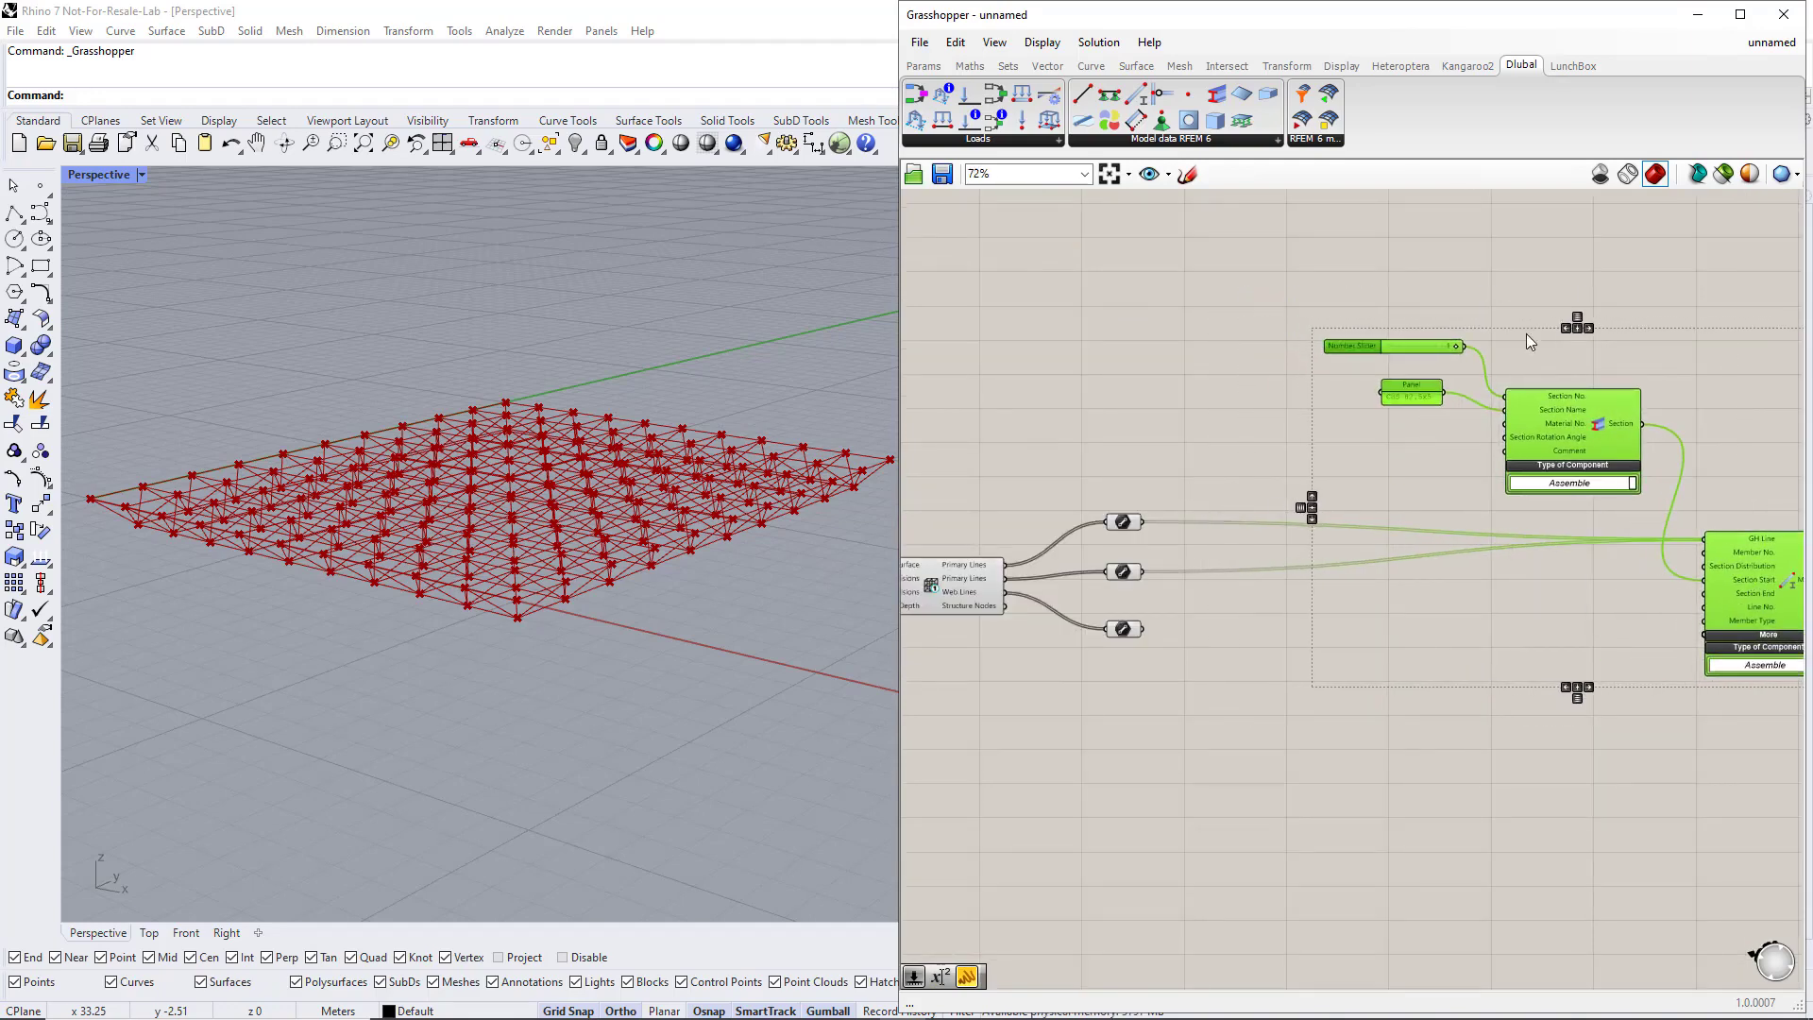
left_click(1488, 296)
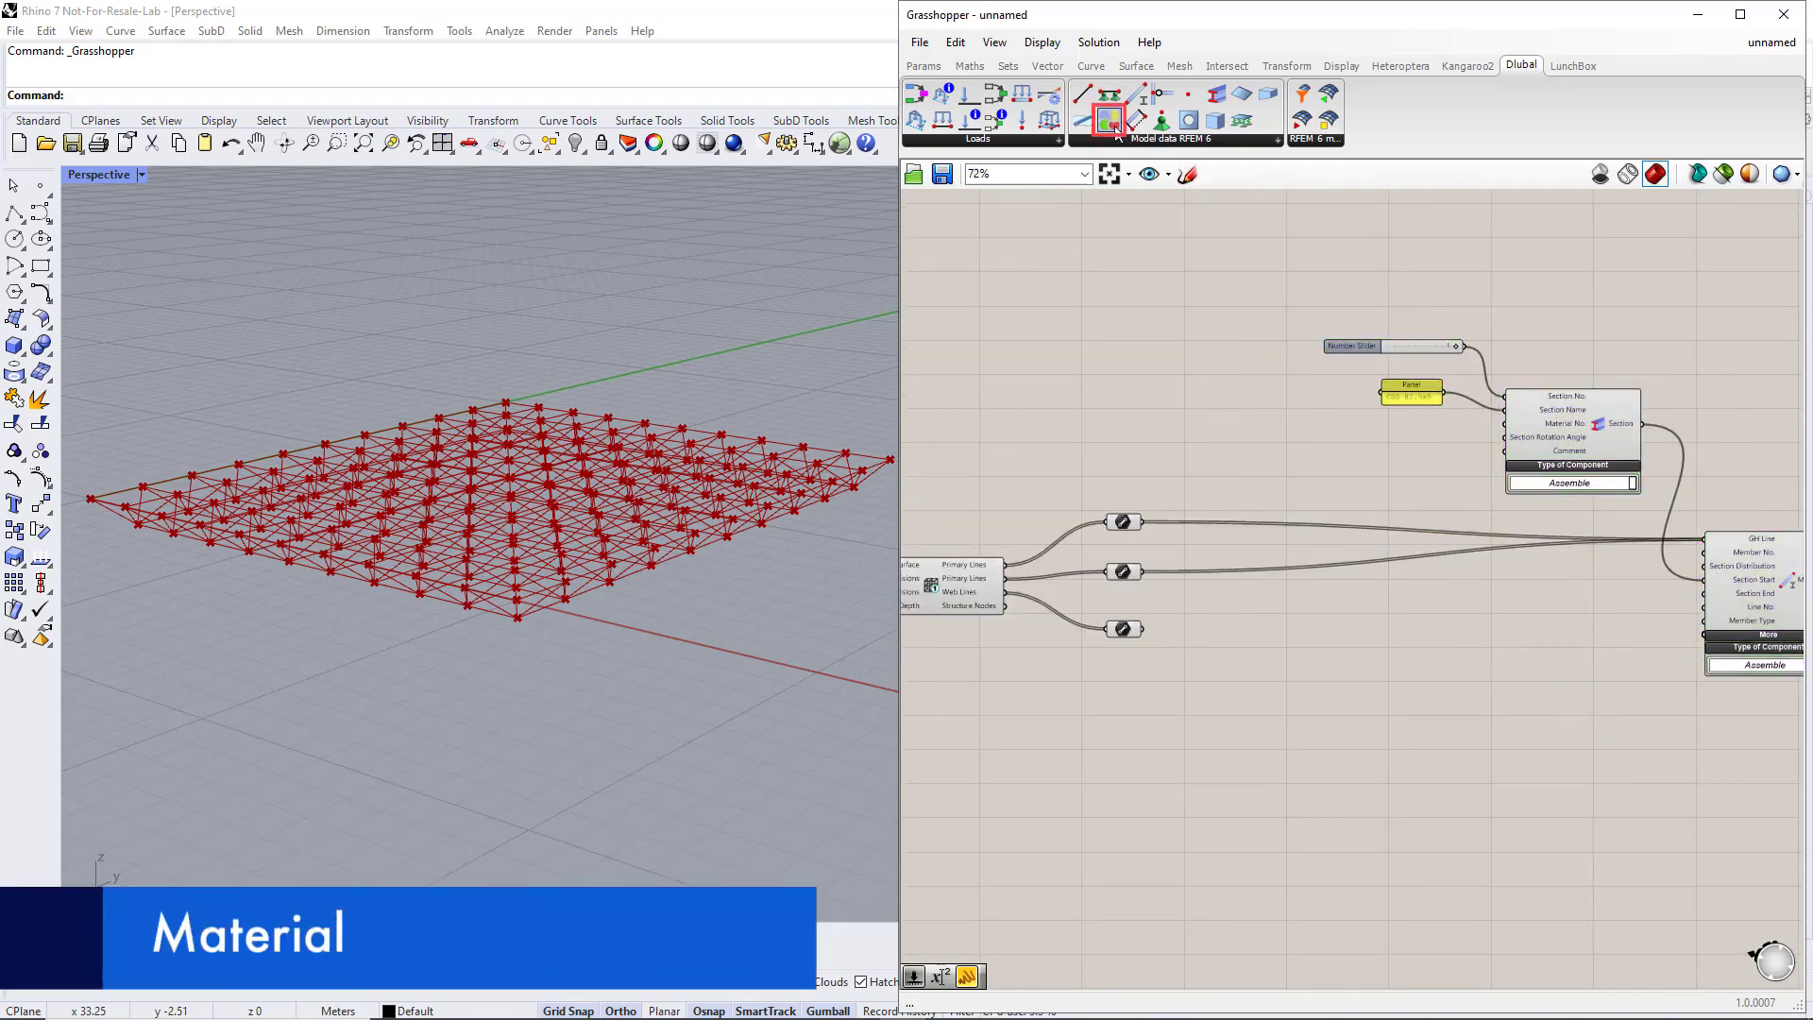
Add a Dlubal Material component ahead of the Section component and feed its Material No. from a number slider set to 1
left_click_drag(1114, 126, 1193, 304)
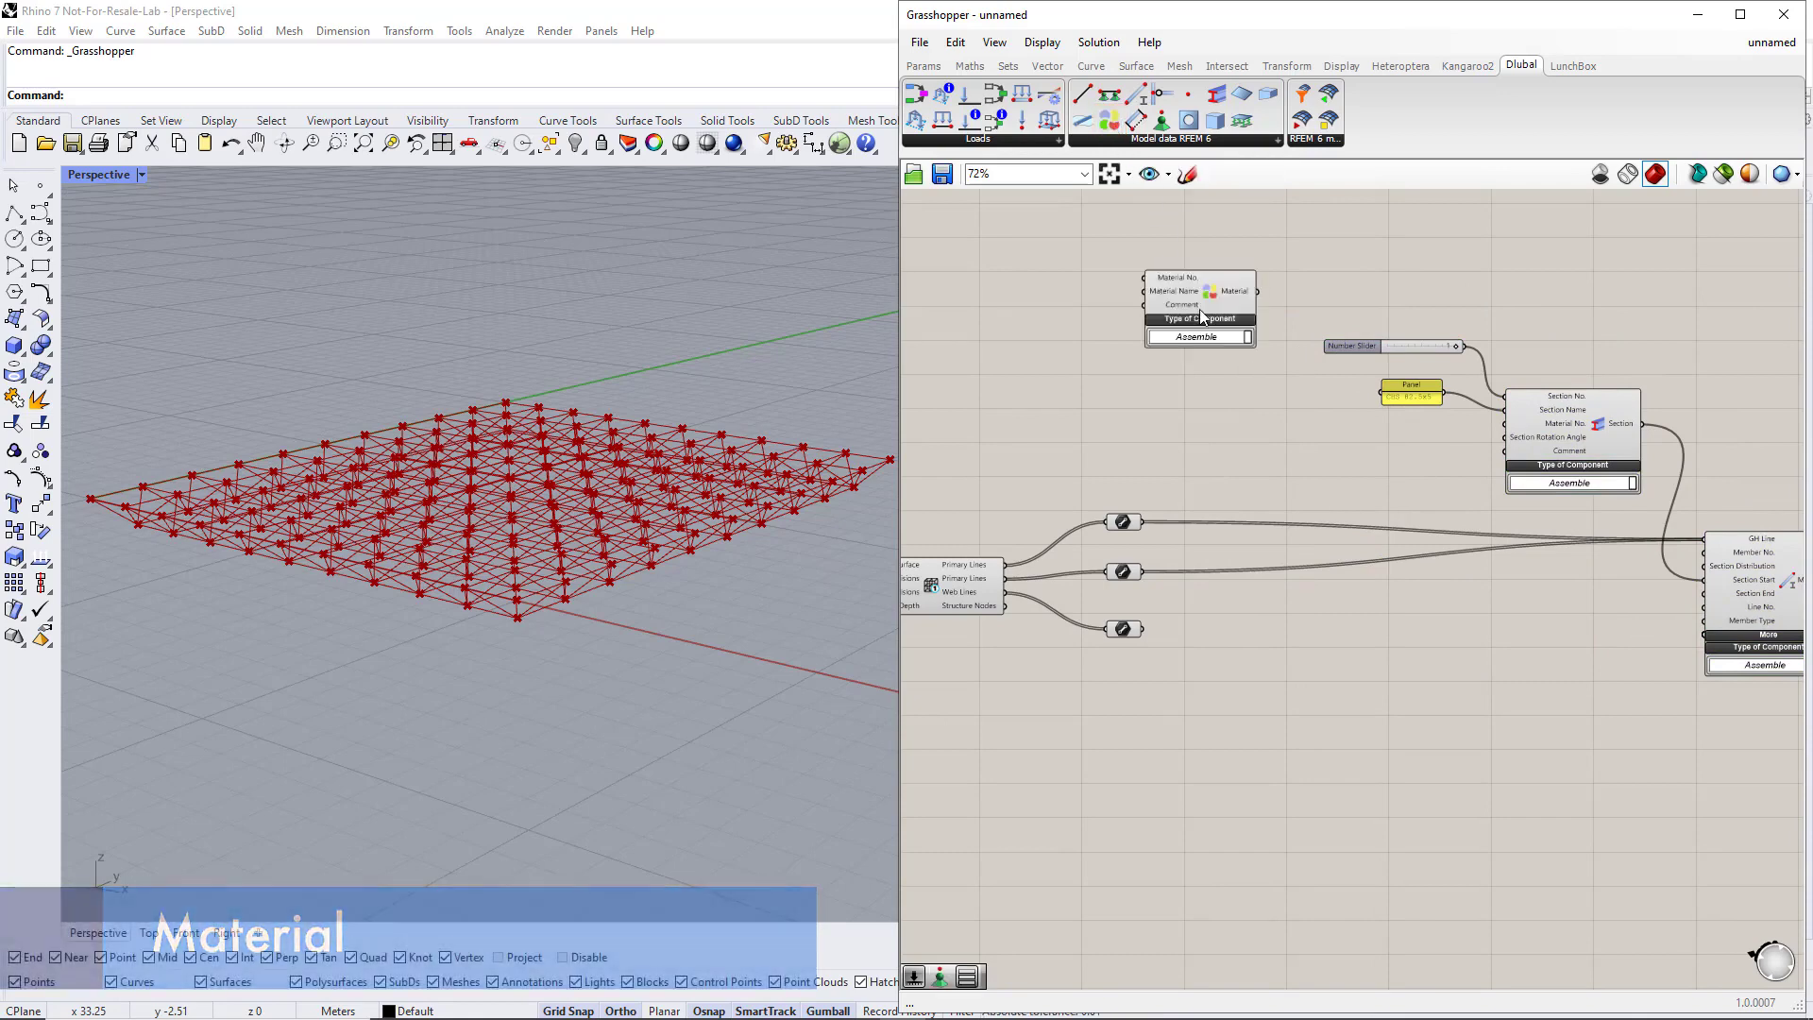
double_click(1050, 263)
type("1")
key("Return")
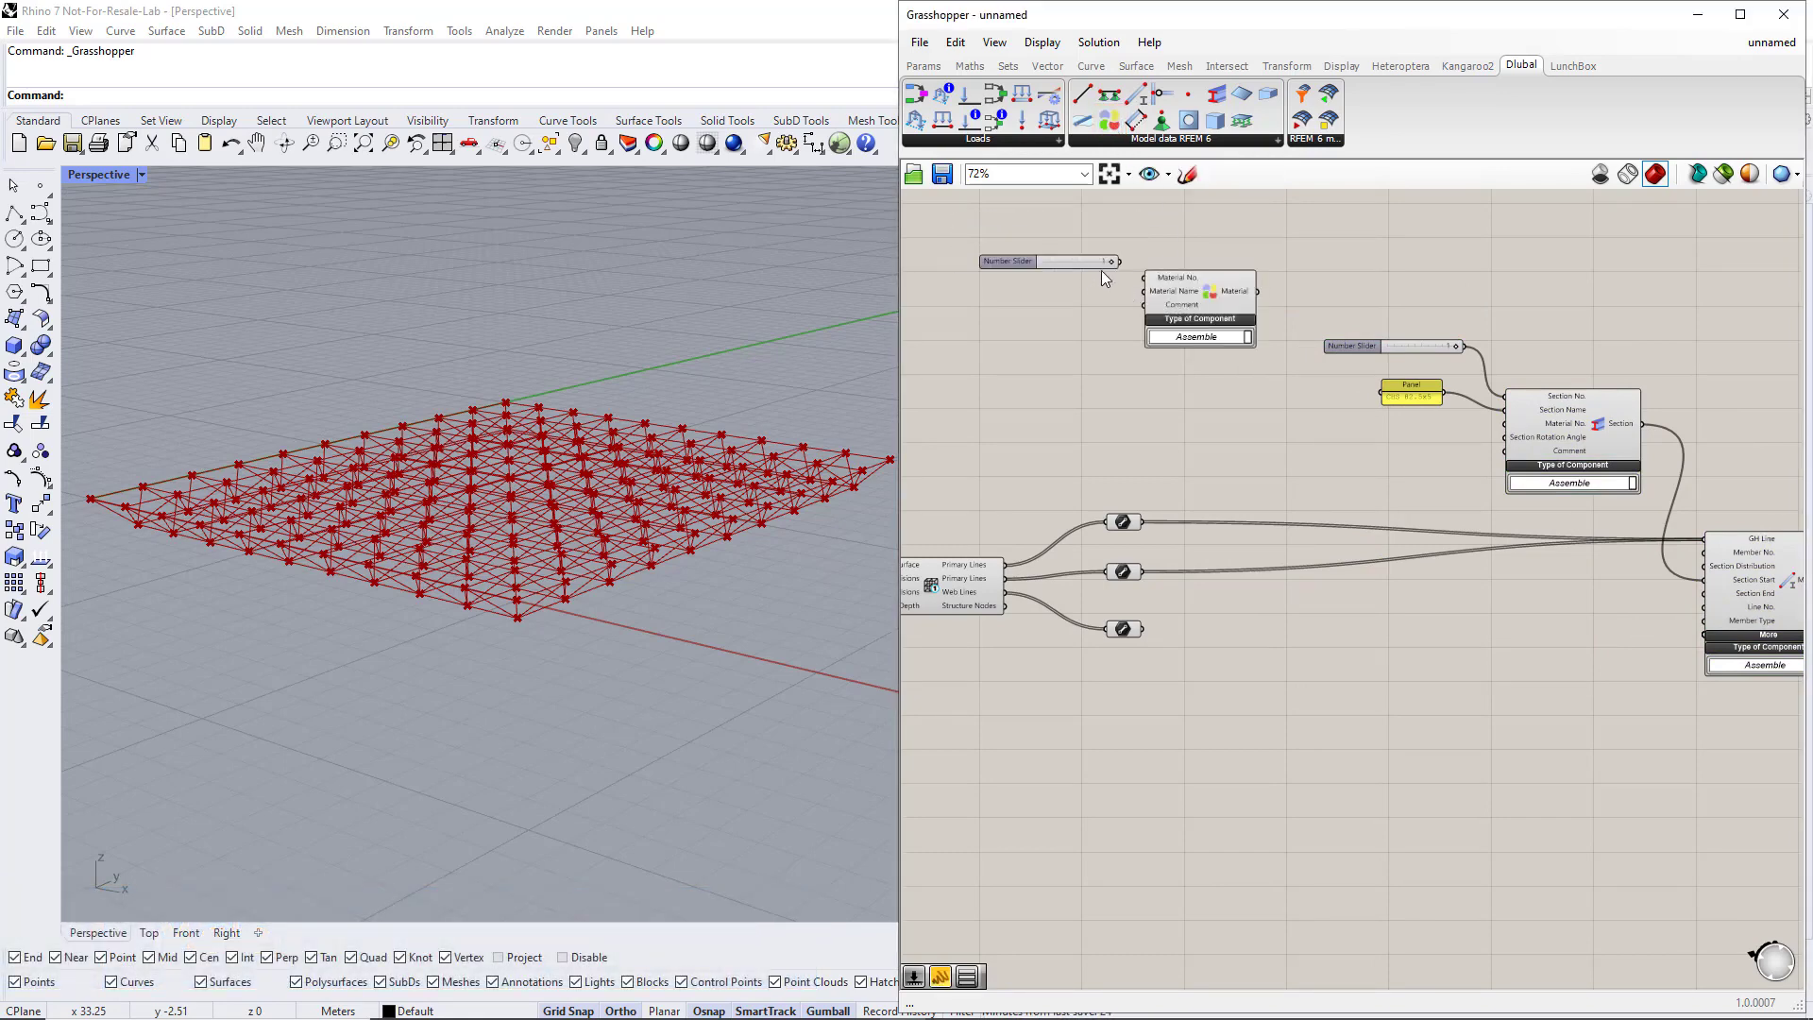
left_click_drag(1120, 263, 1236, 309)
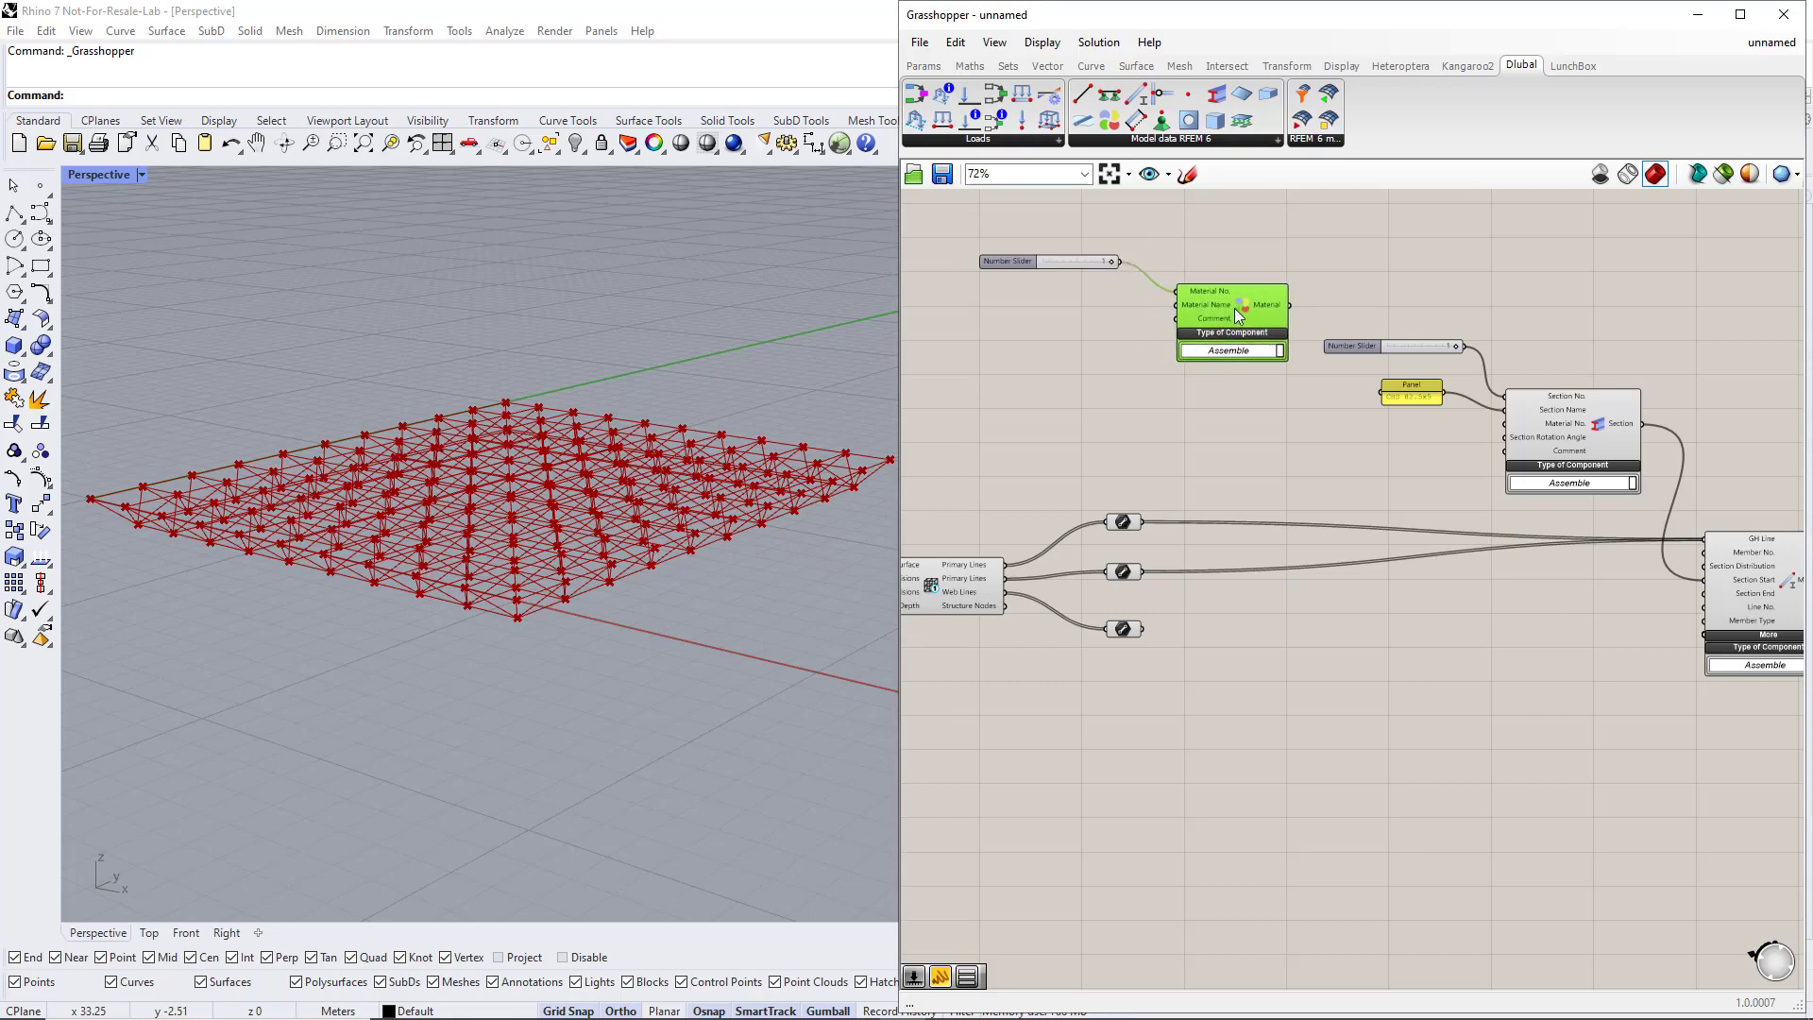
Create a panel containing S355, connect it to the Material Name input, and widen the panel
left_click(1061, 321)
double_click(1061, 321)
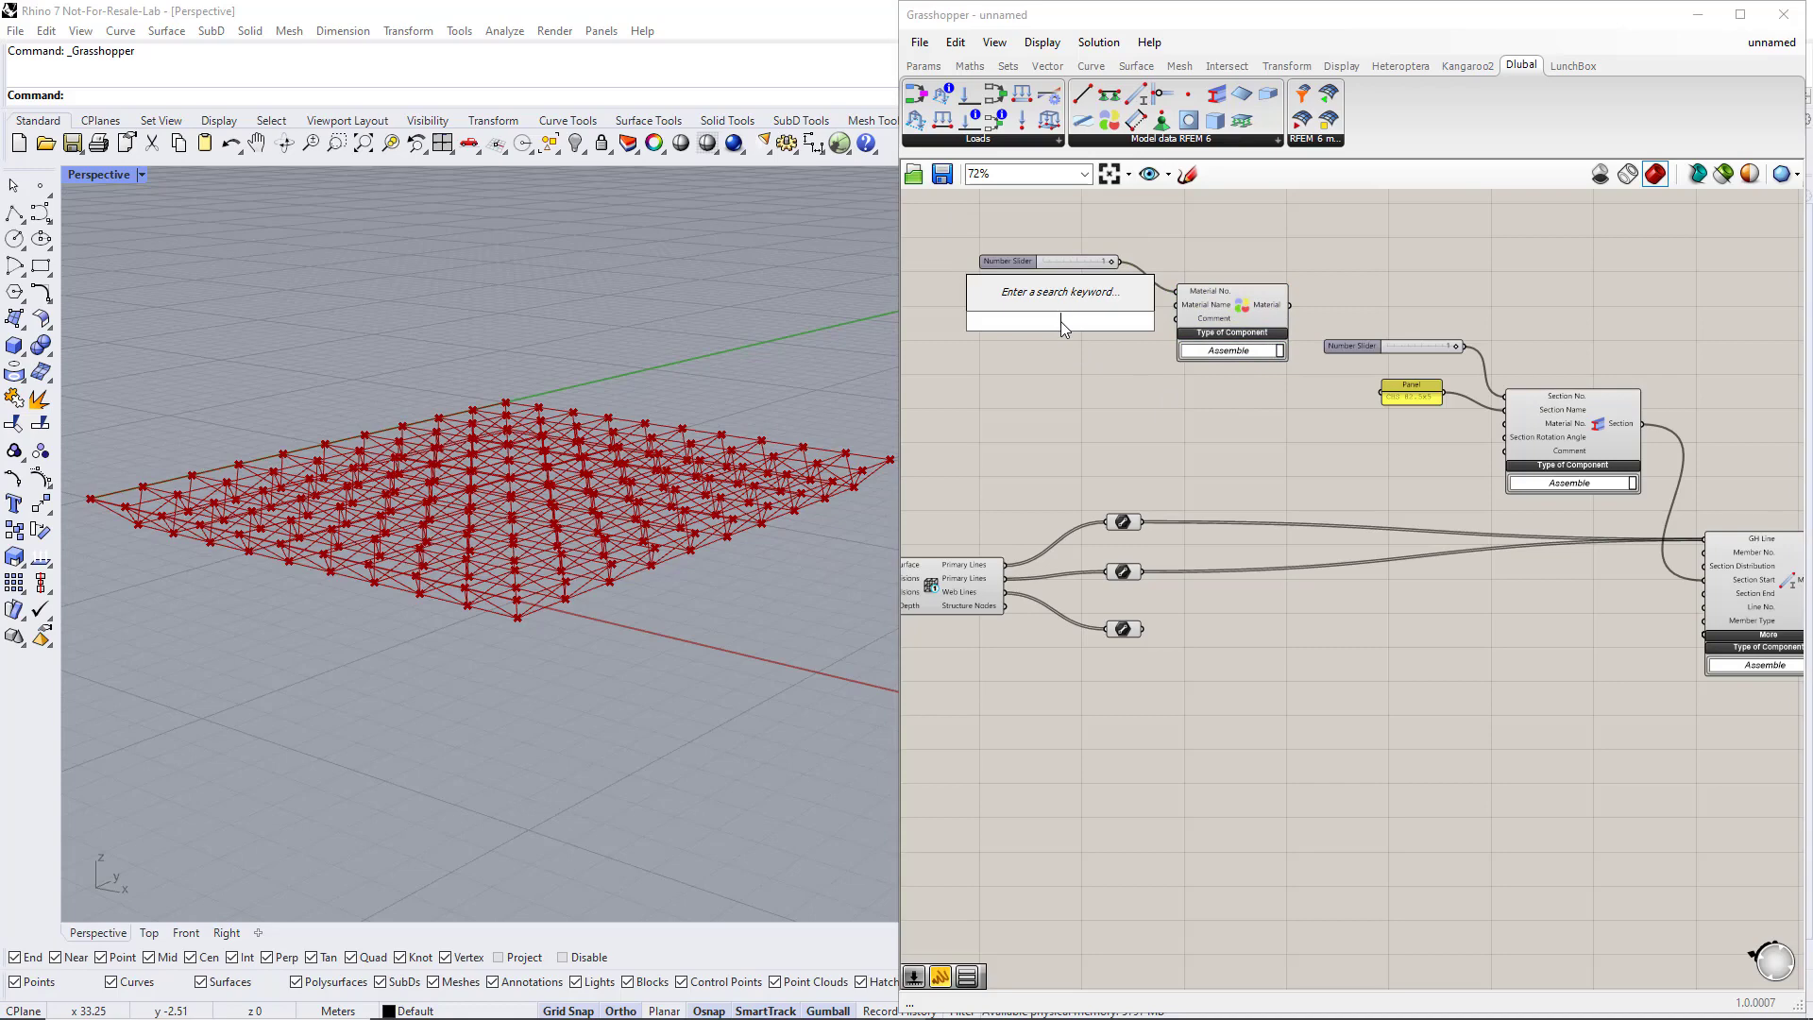
type("PanelS355")
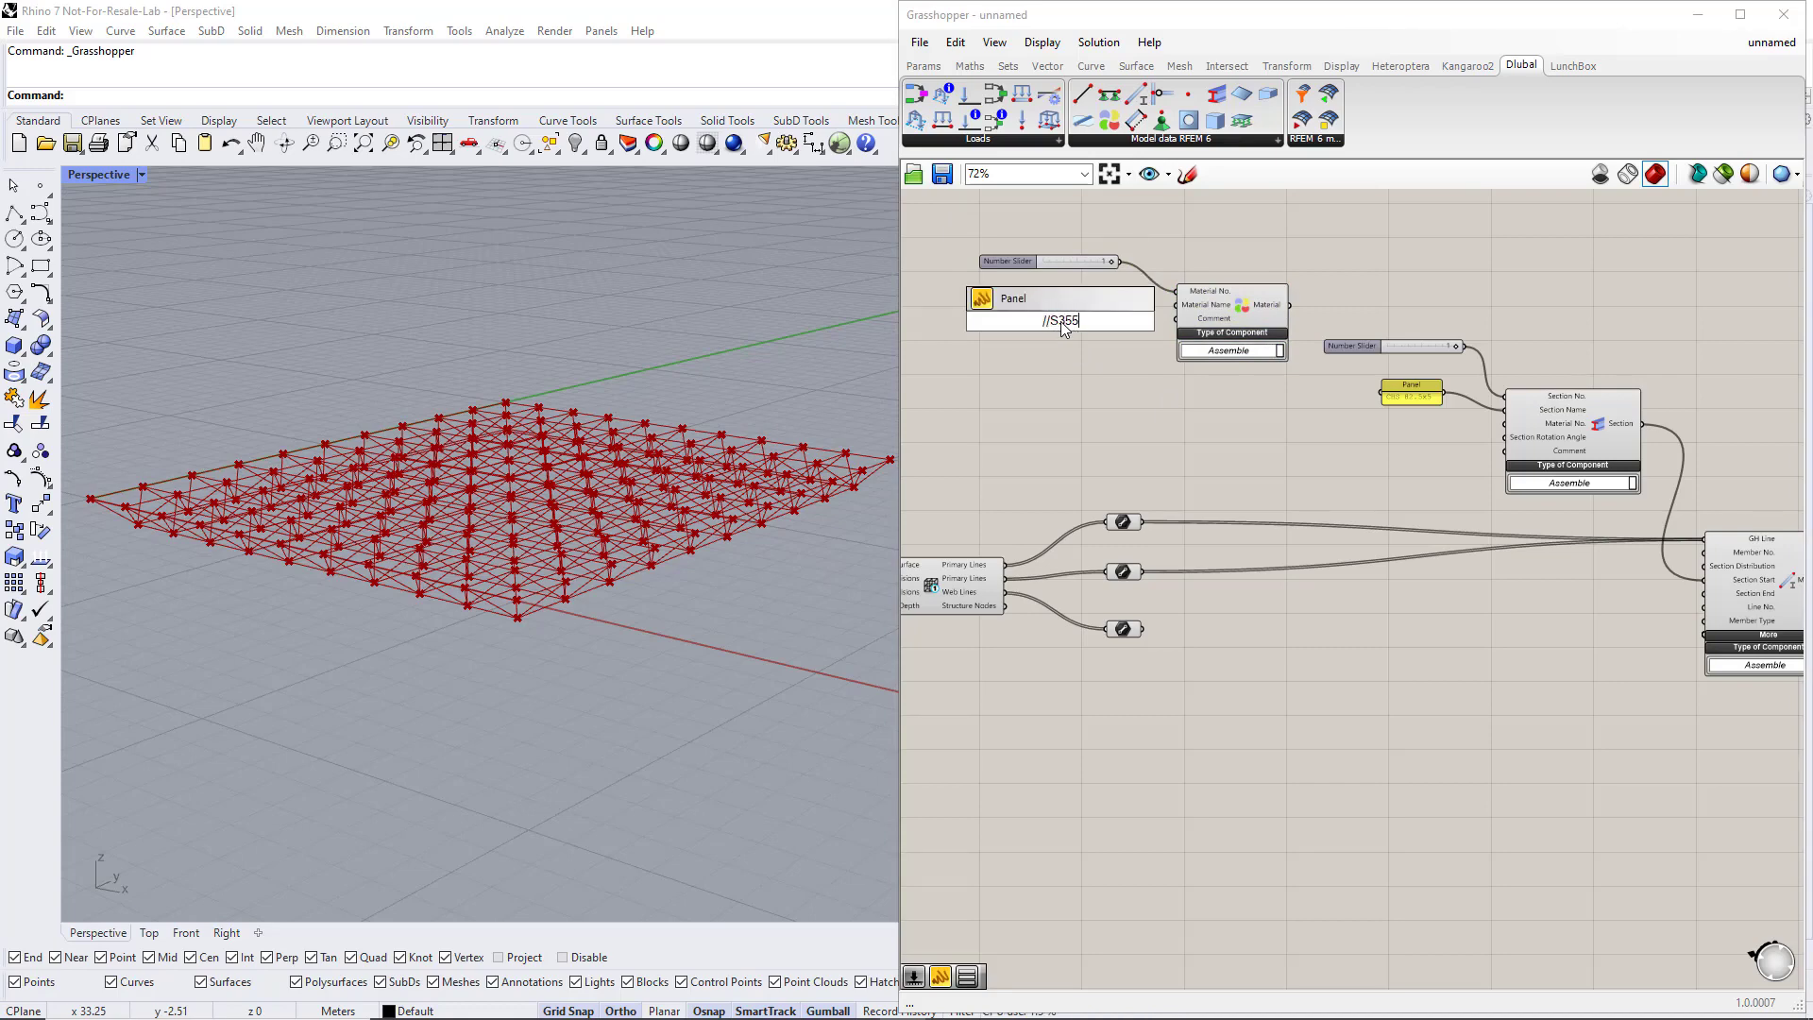
key("Return")
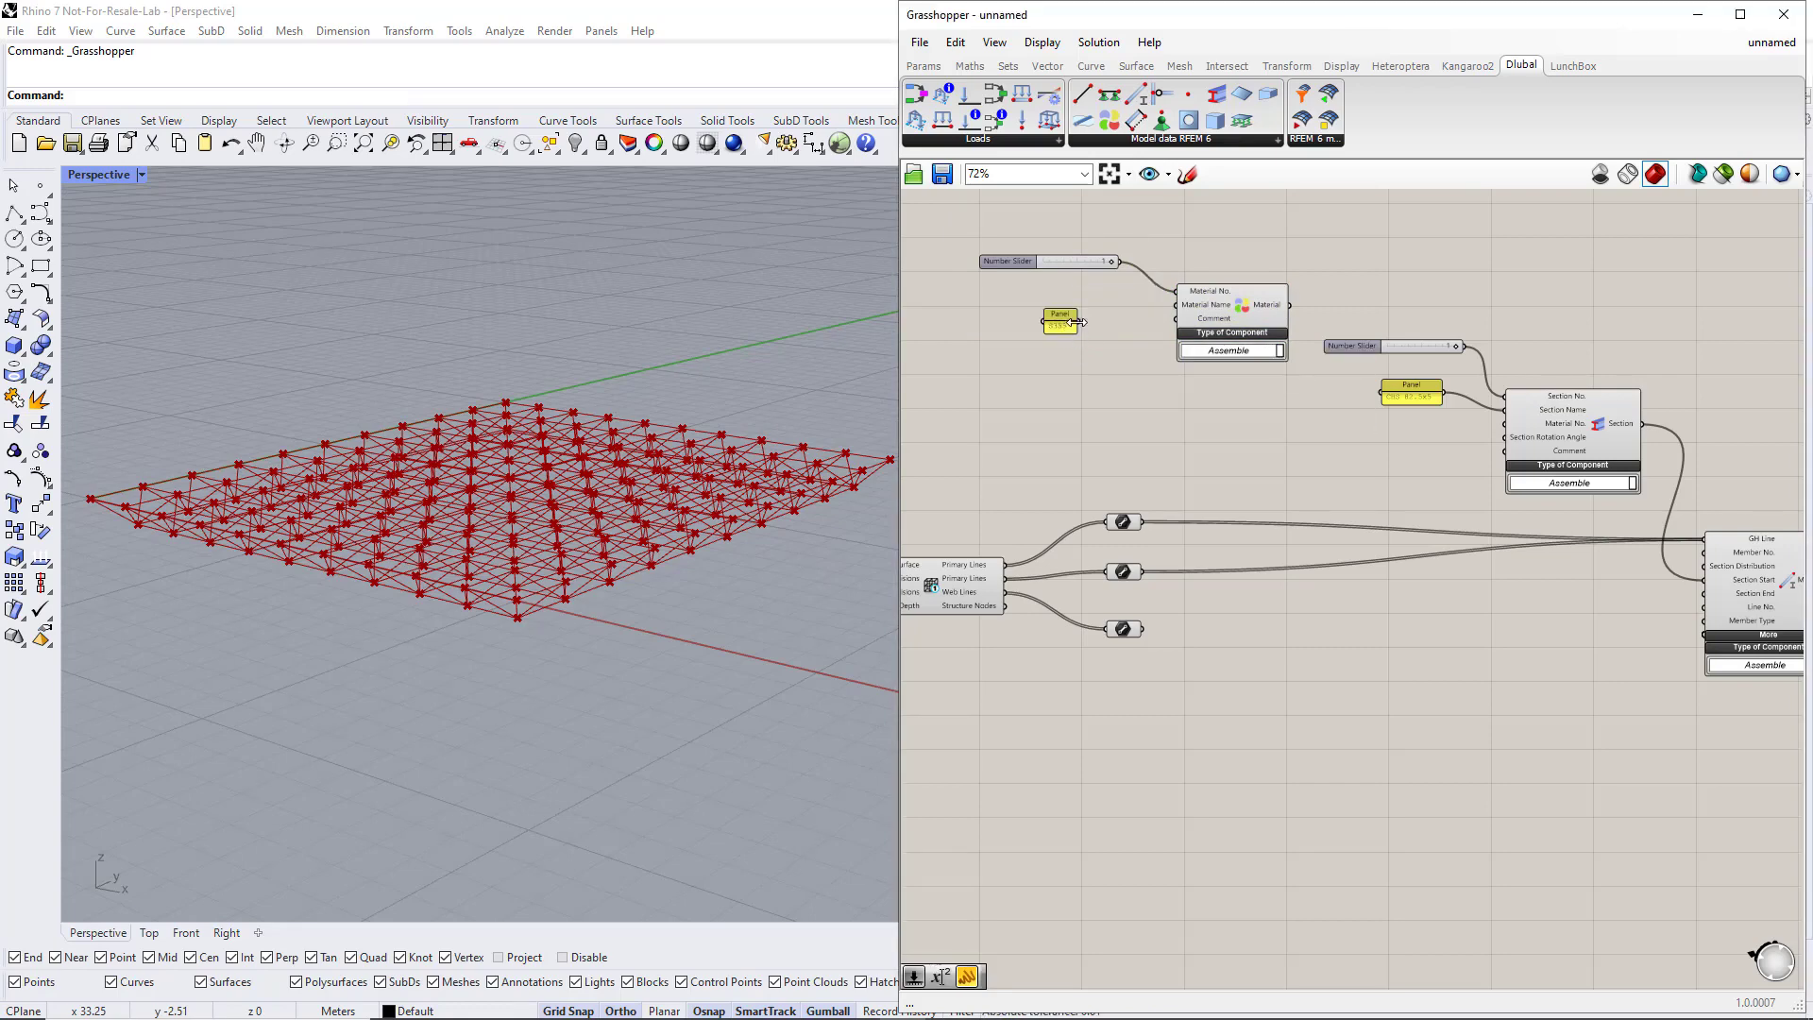
left_click_drag(1078, 322, 1173, 315)
left_click_drag(1043, 326, 1009, 324)
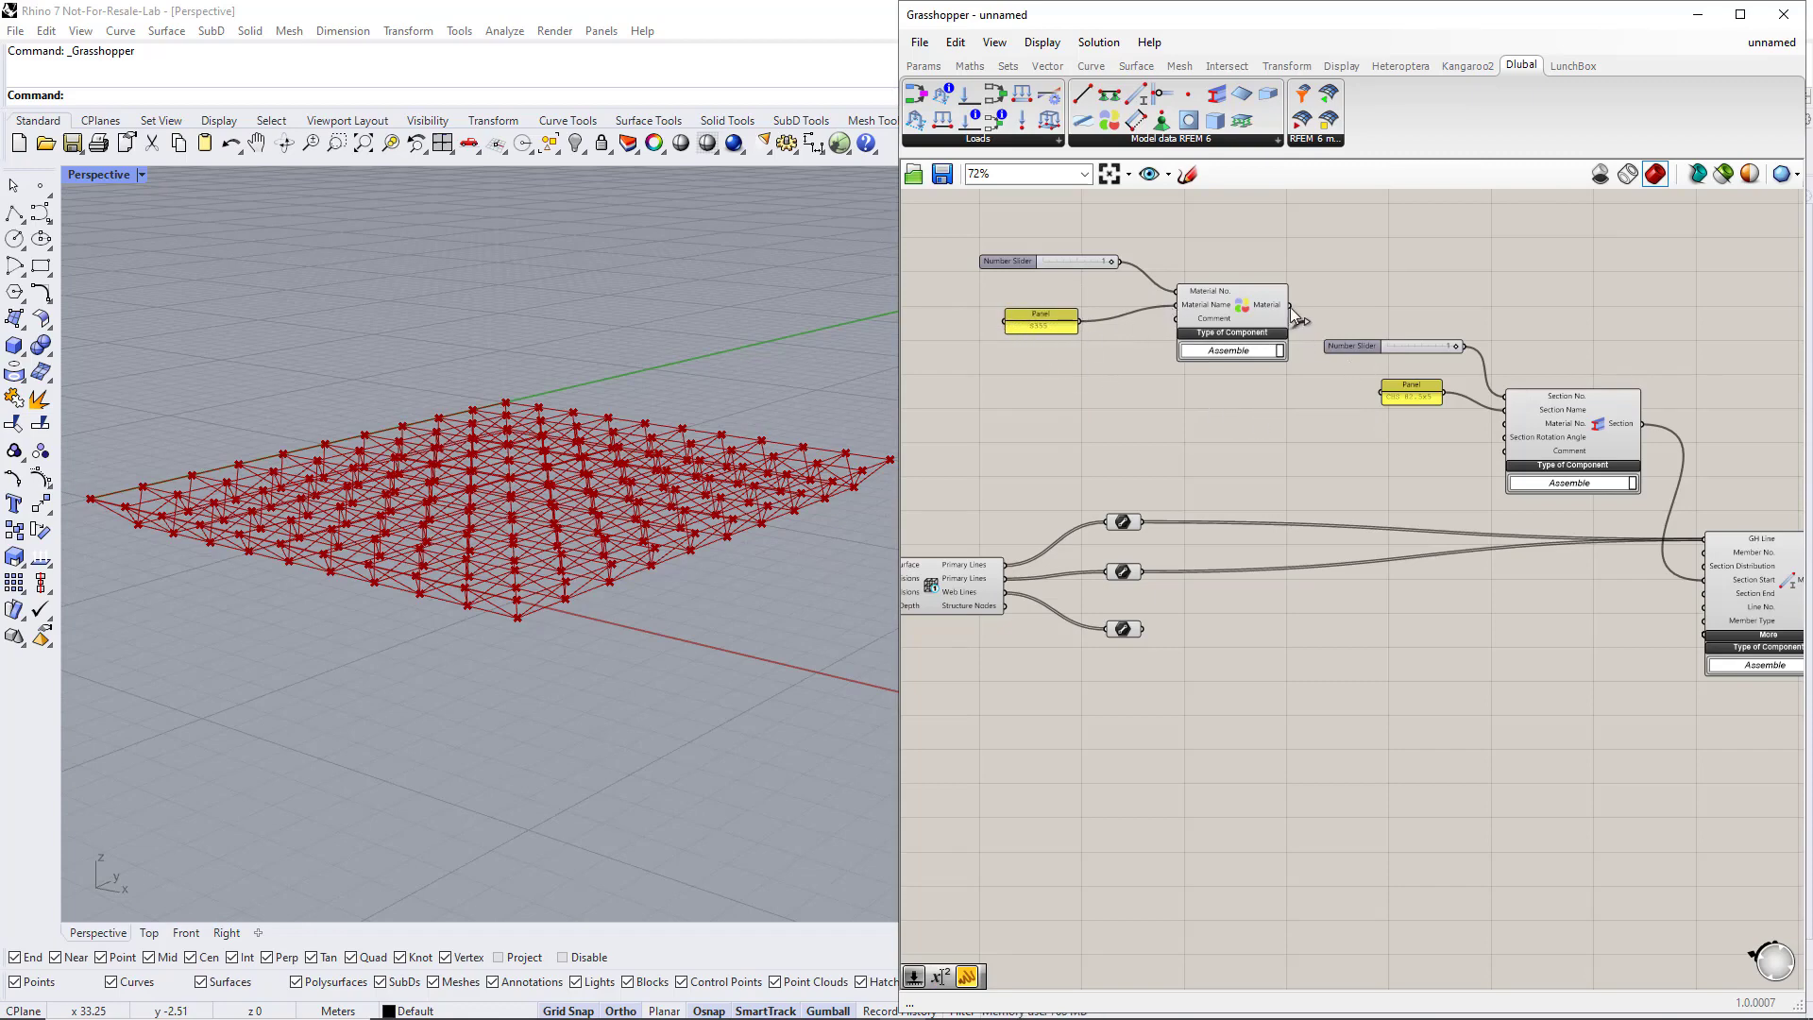
Connect the Material output to the Section's Material No. input and duplicate the section and member components with their slider and panel below
left_click_drag(1289, 306, 1505, 423)
scroll(1432, 466, "down", 3)
left_click_drag(1648, 612, 1248, 292)
left_click_drag(1548, 501, 1620, 714)
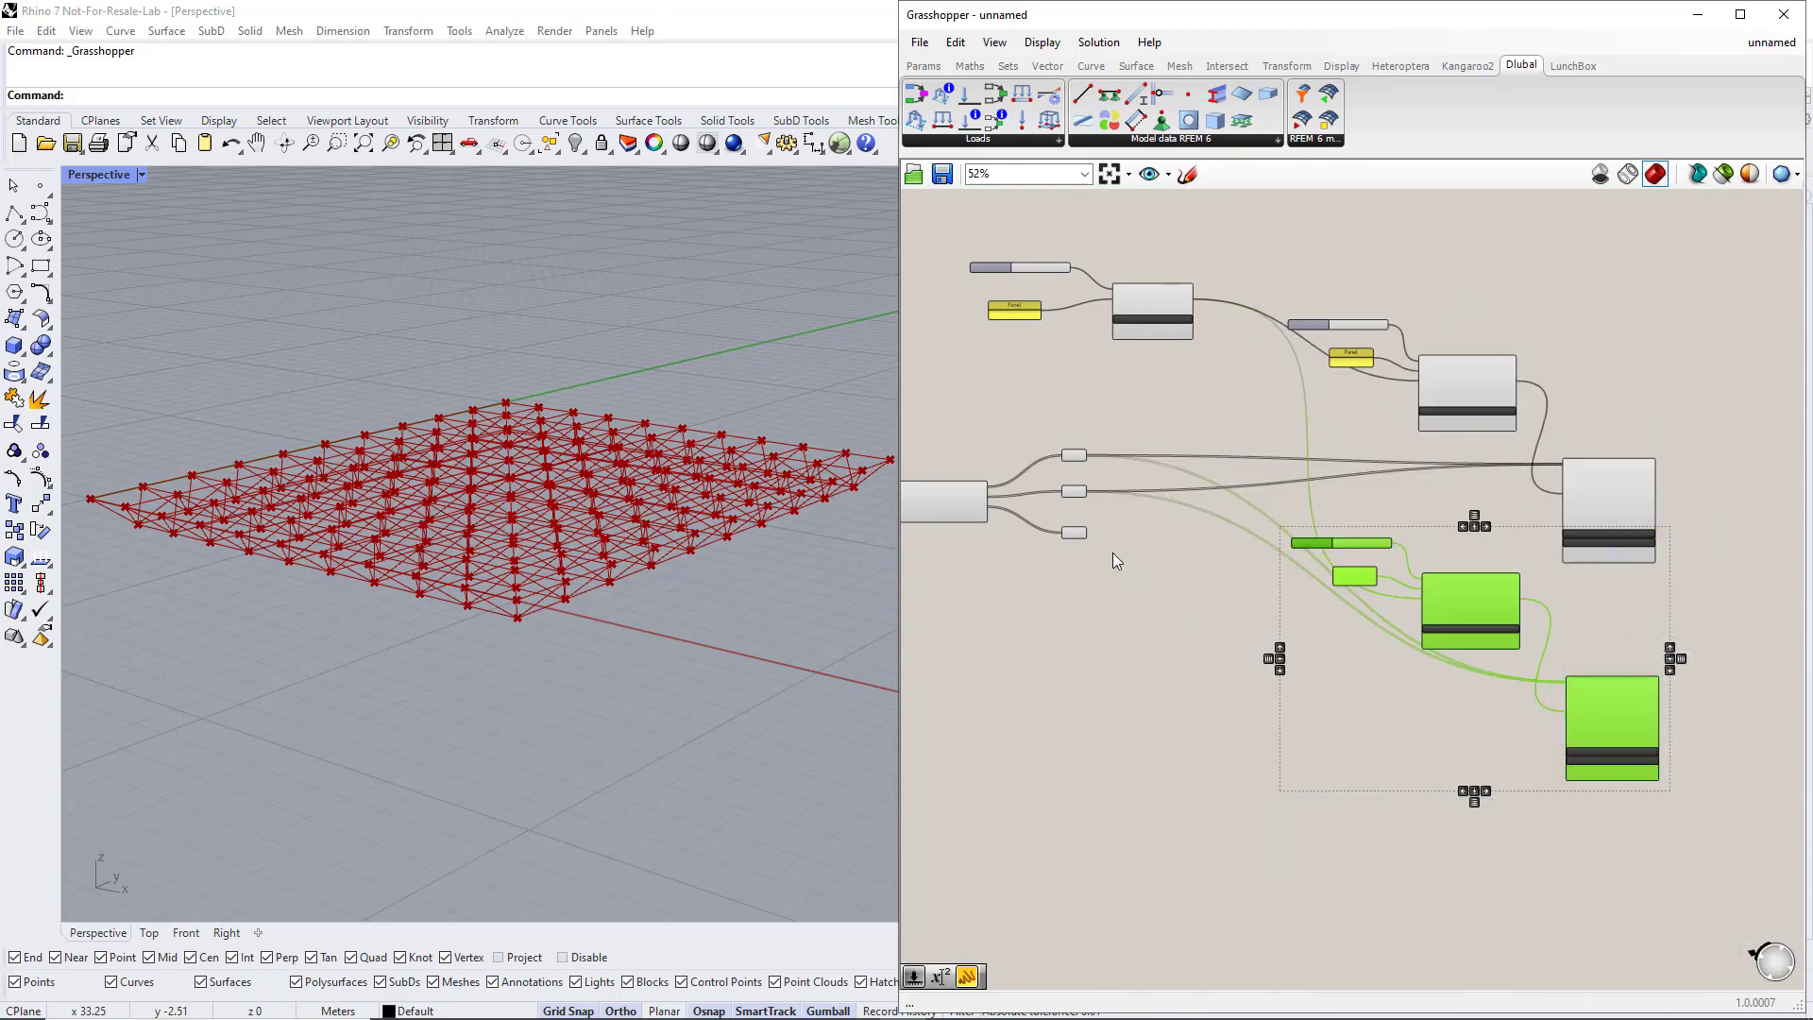
Feed the web lines parameter into the copied Member's GH Line input in place of the two primary line connections
scroll(1254, 614, "up", 2)
right_click_drag(1250, 633, 1153, 546)
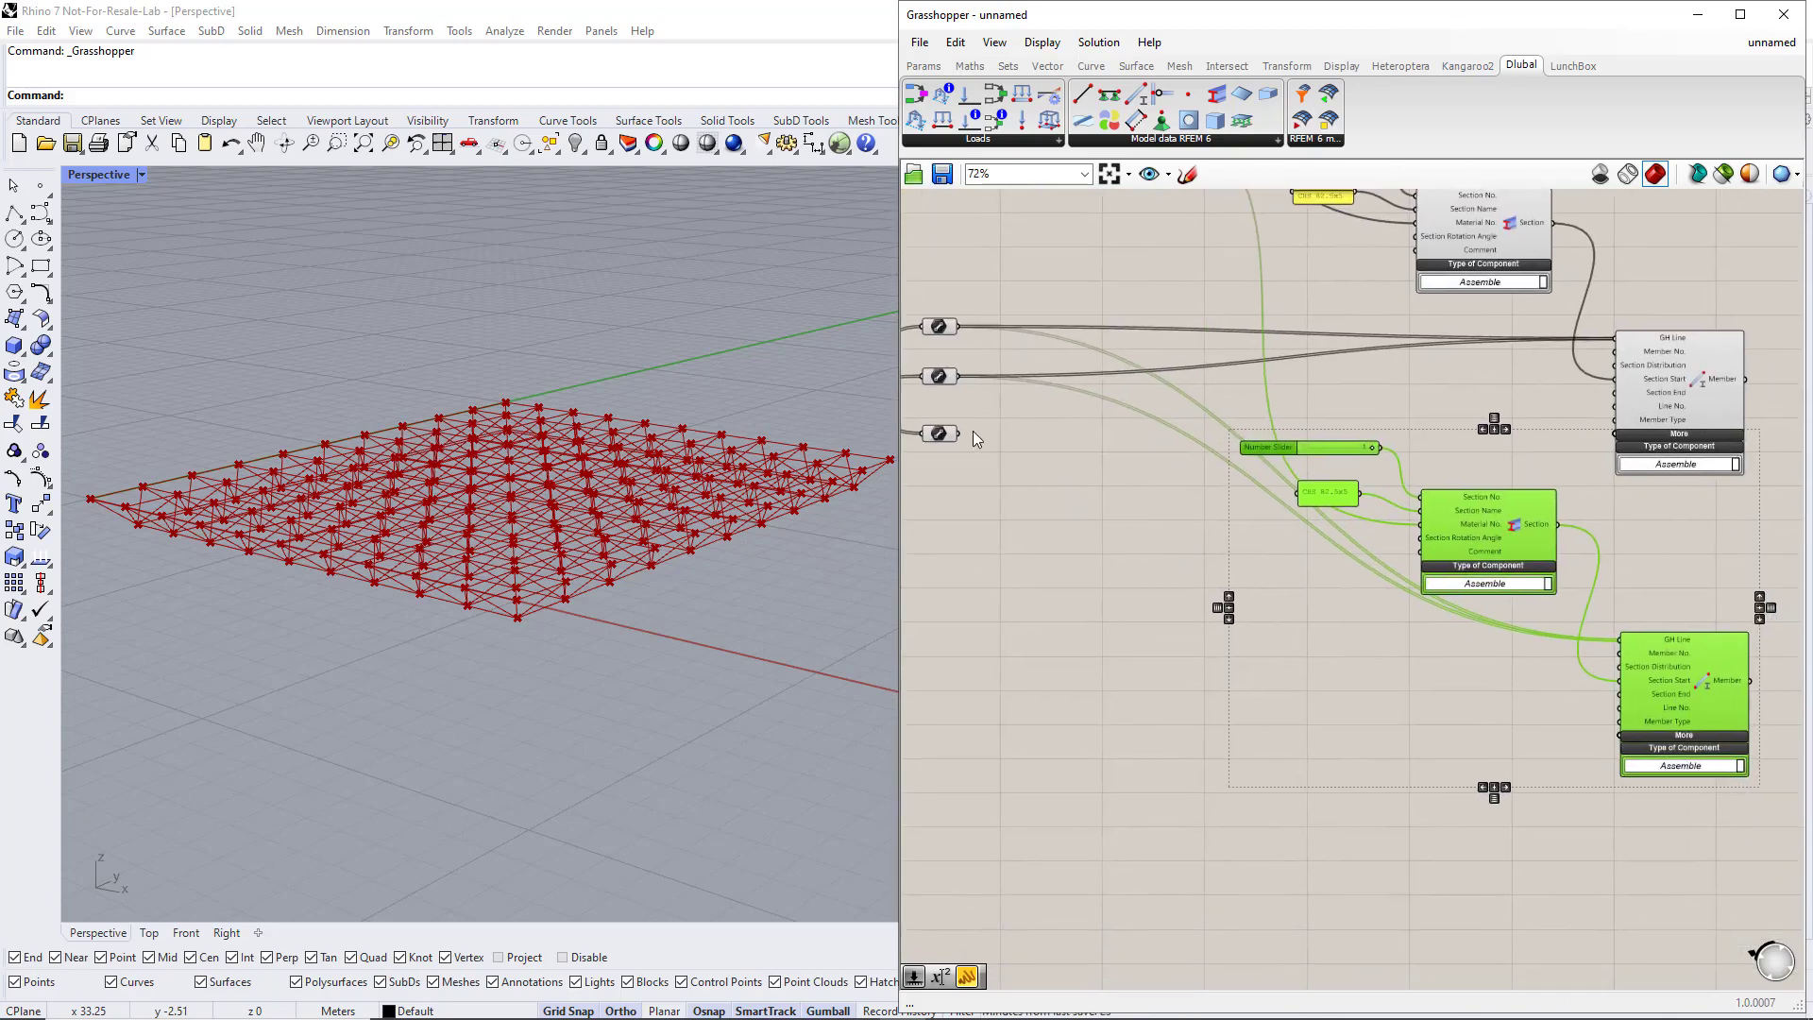
left_click_drag(962, 435, 1620, 639)
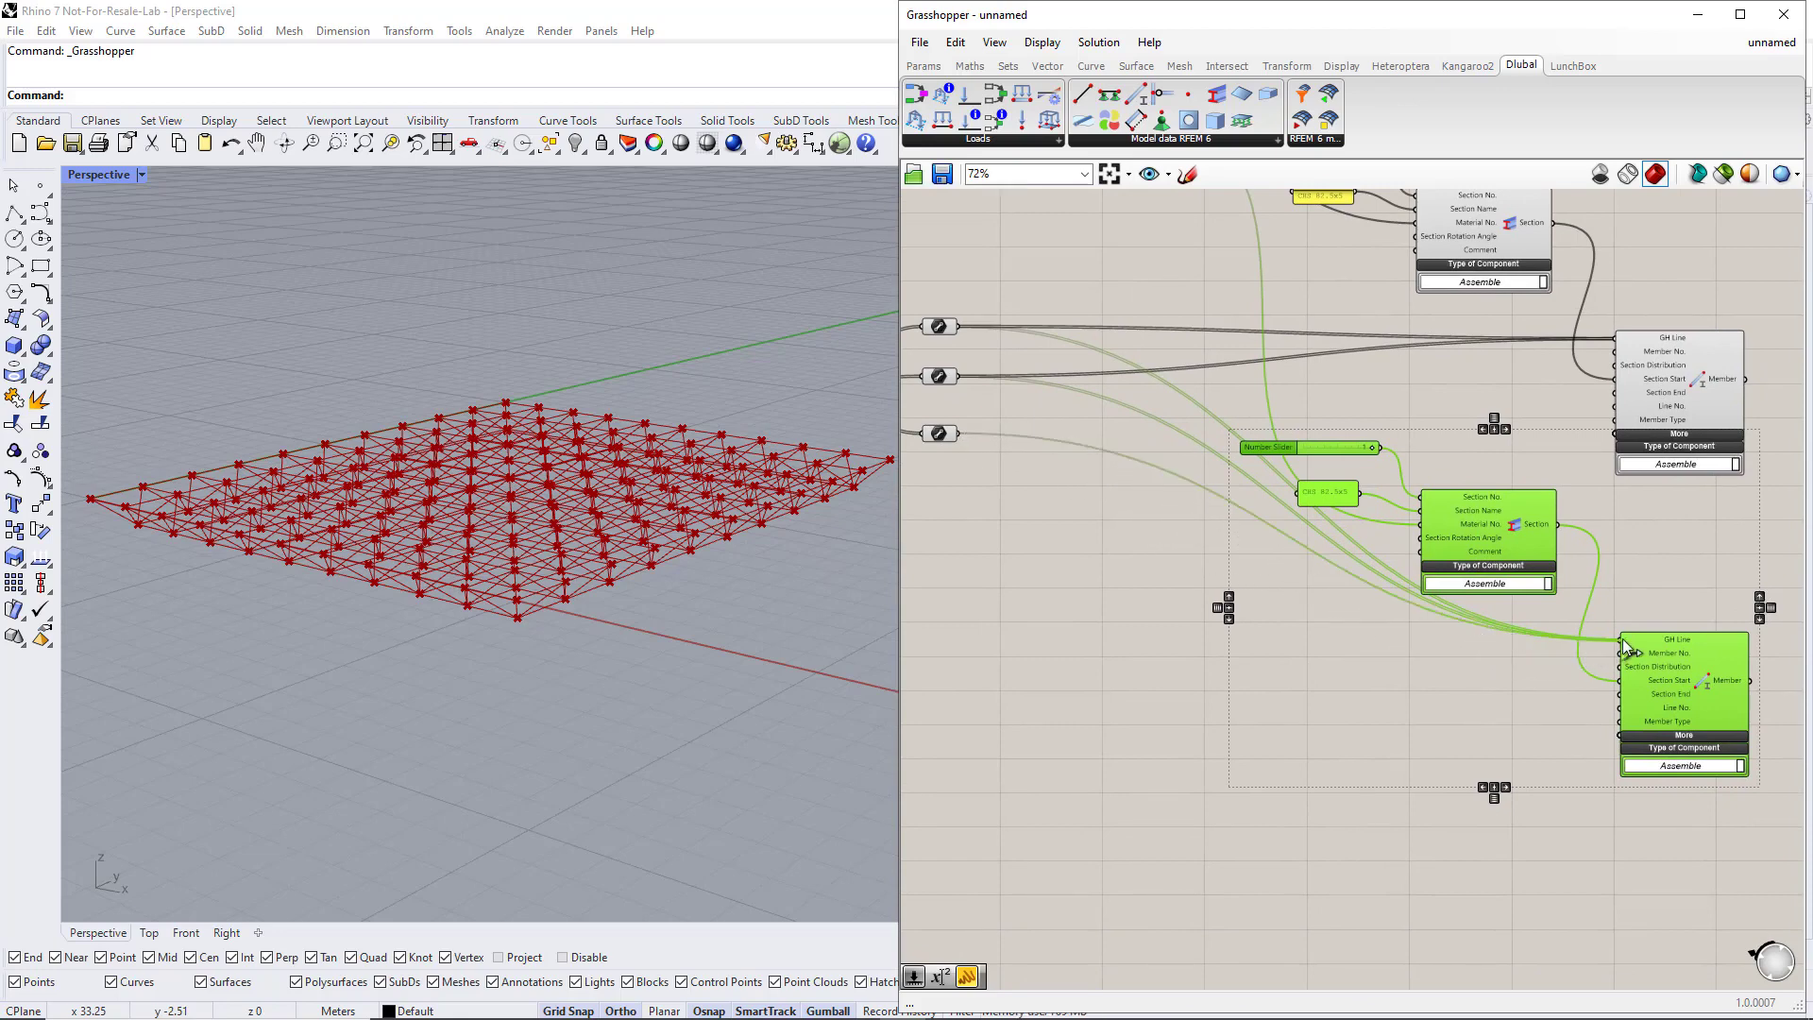
left_click(1444, 449)
Set the copied Section No. slider's maximum to 2 and its value to 2
double_click(1284, 451)
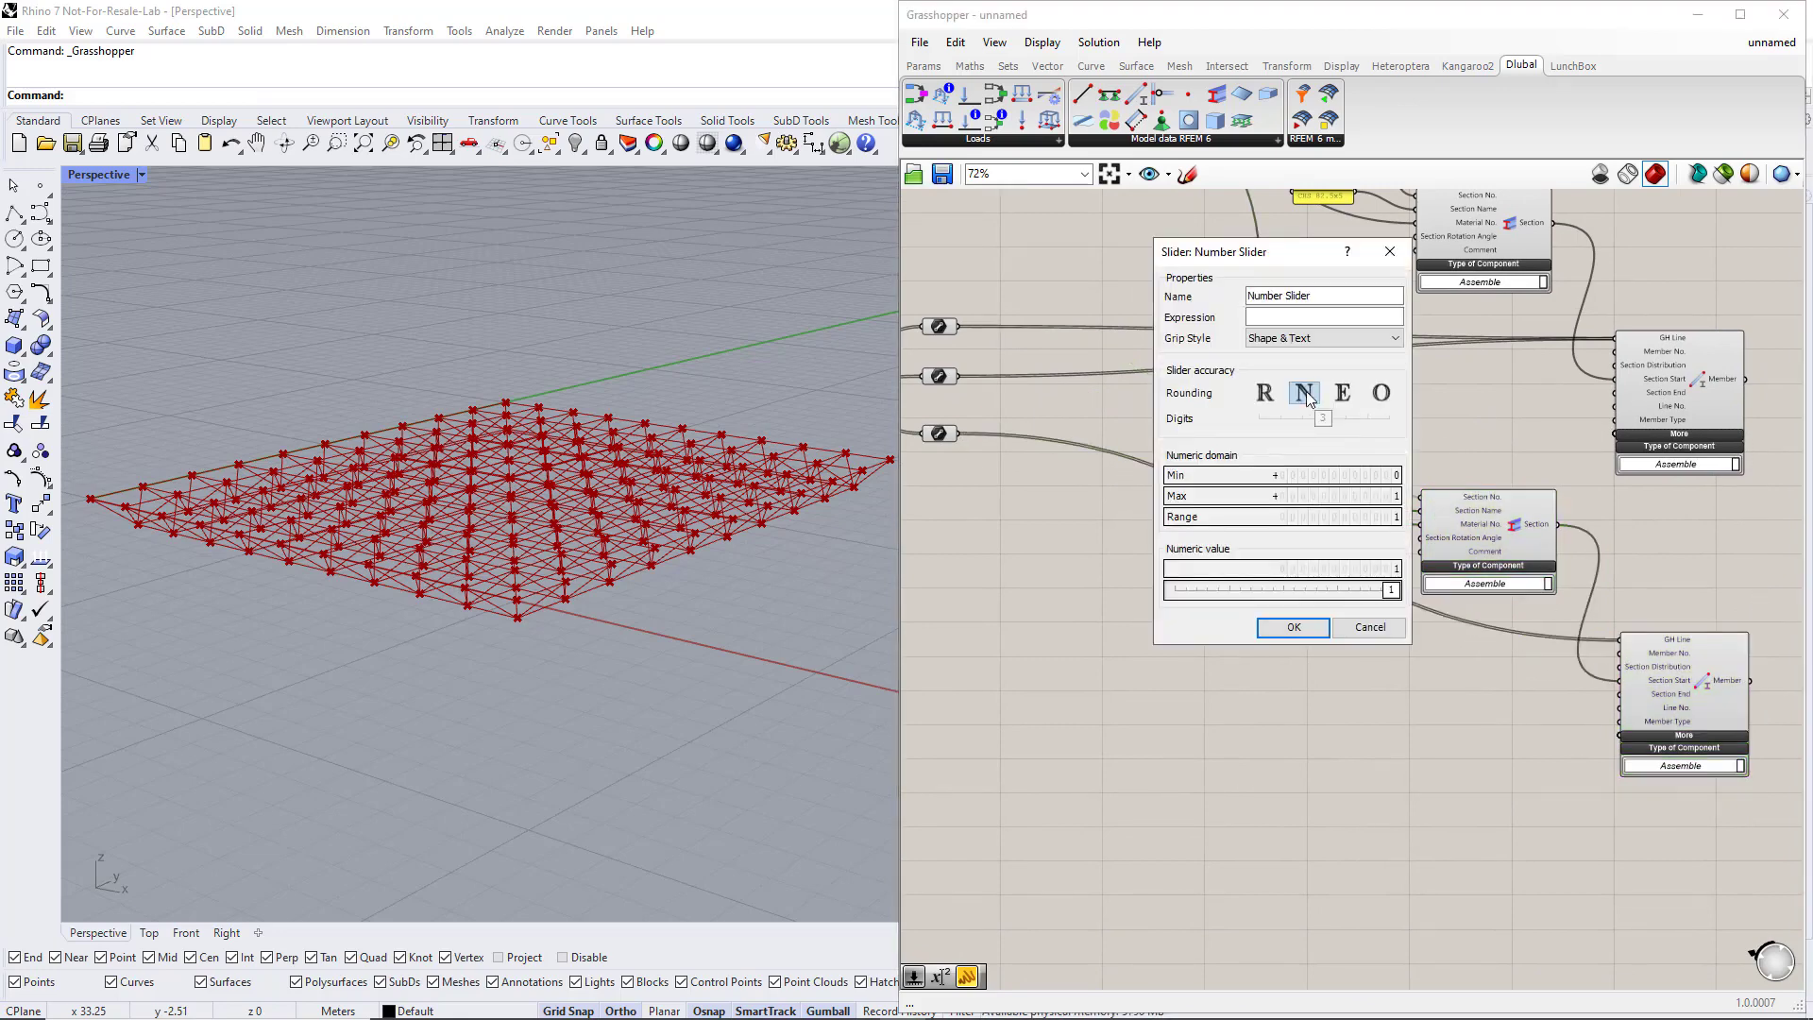
double_click(1276, 497)
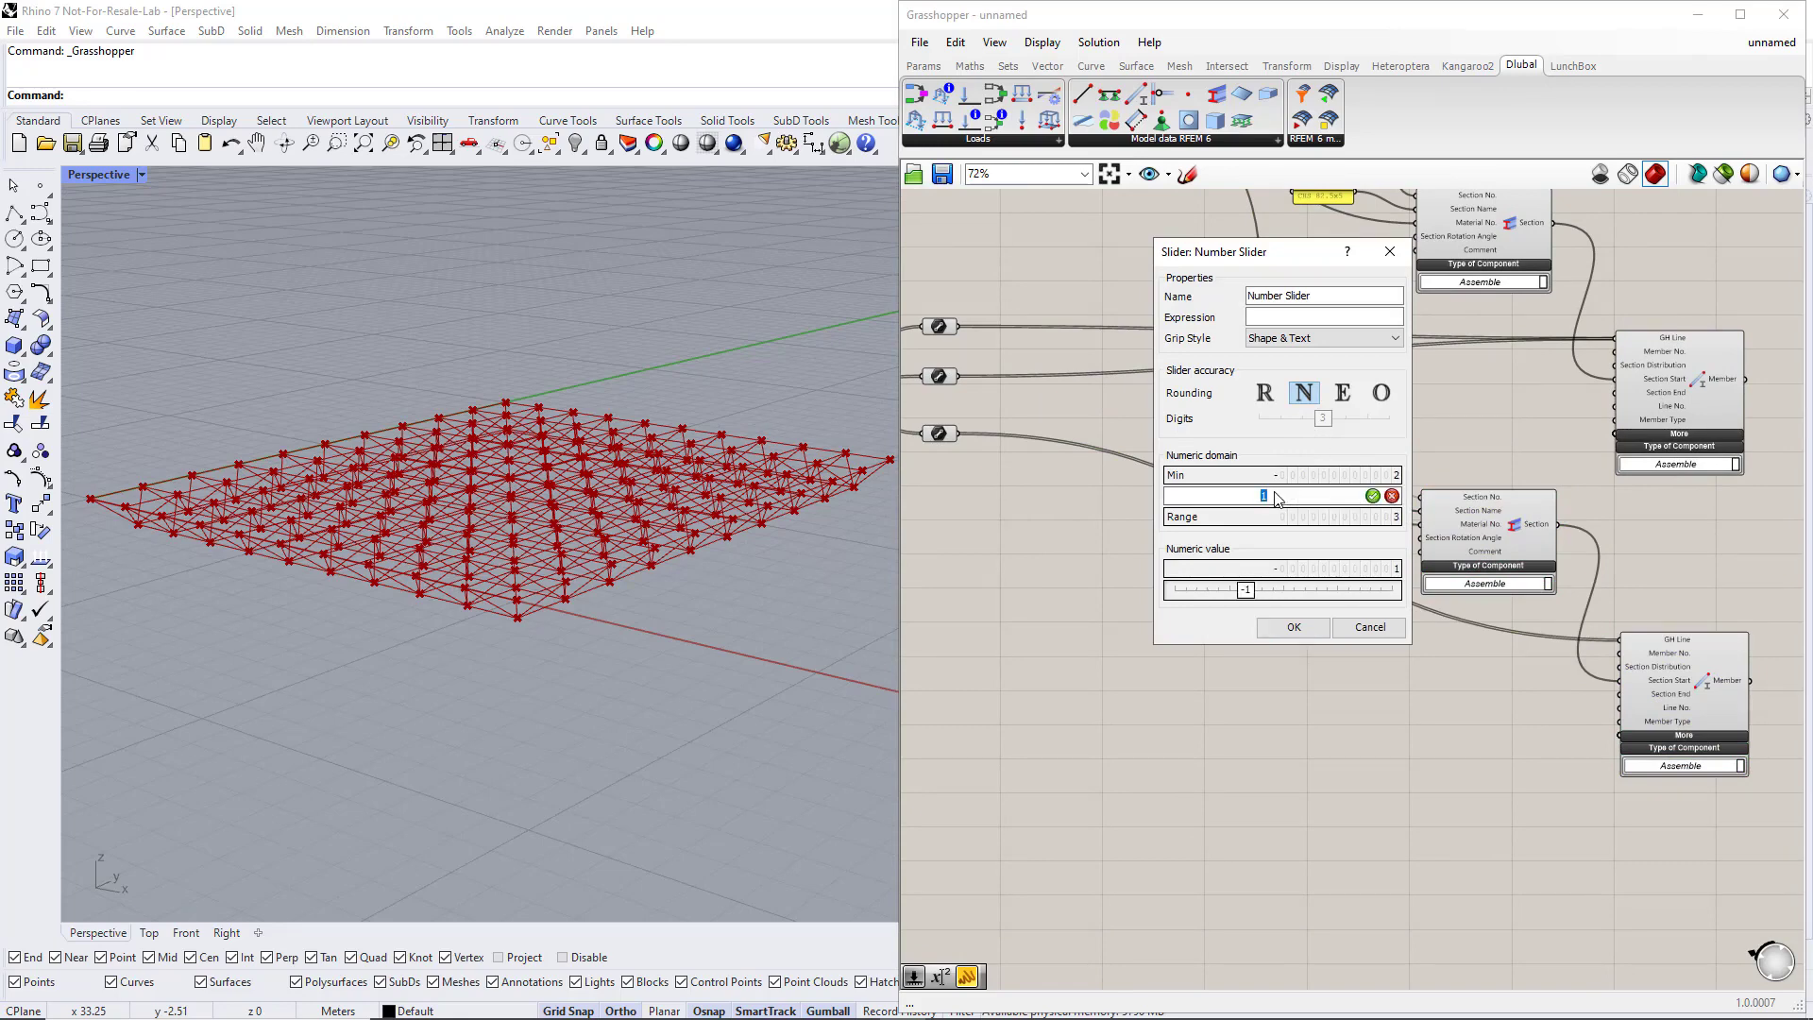
type("2")
left_click(1373, 496)
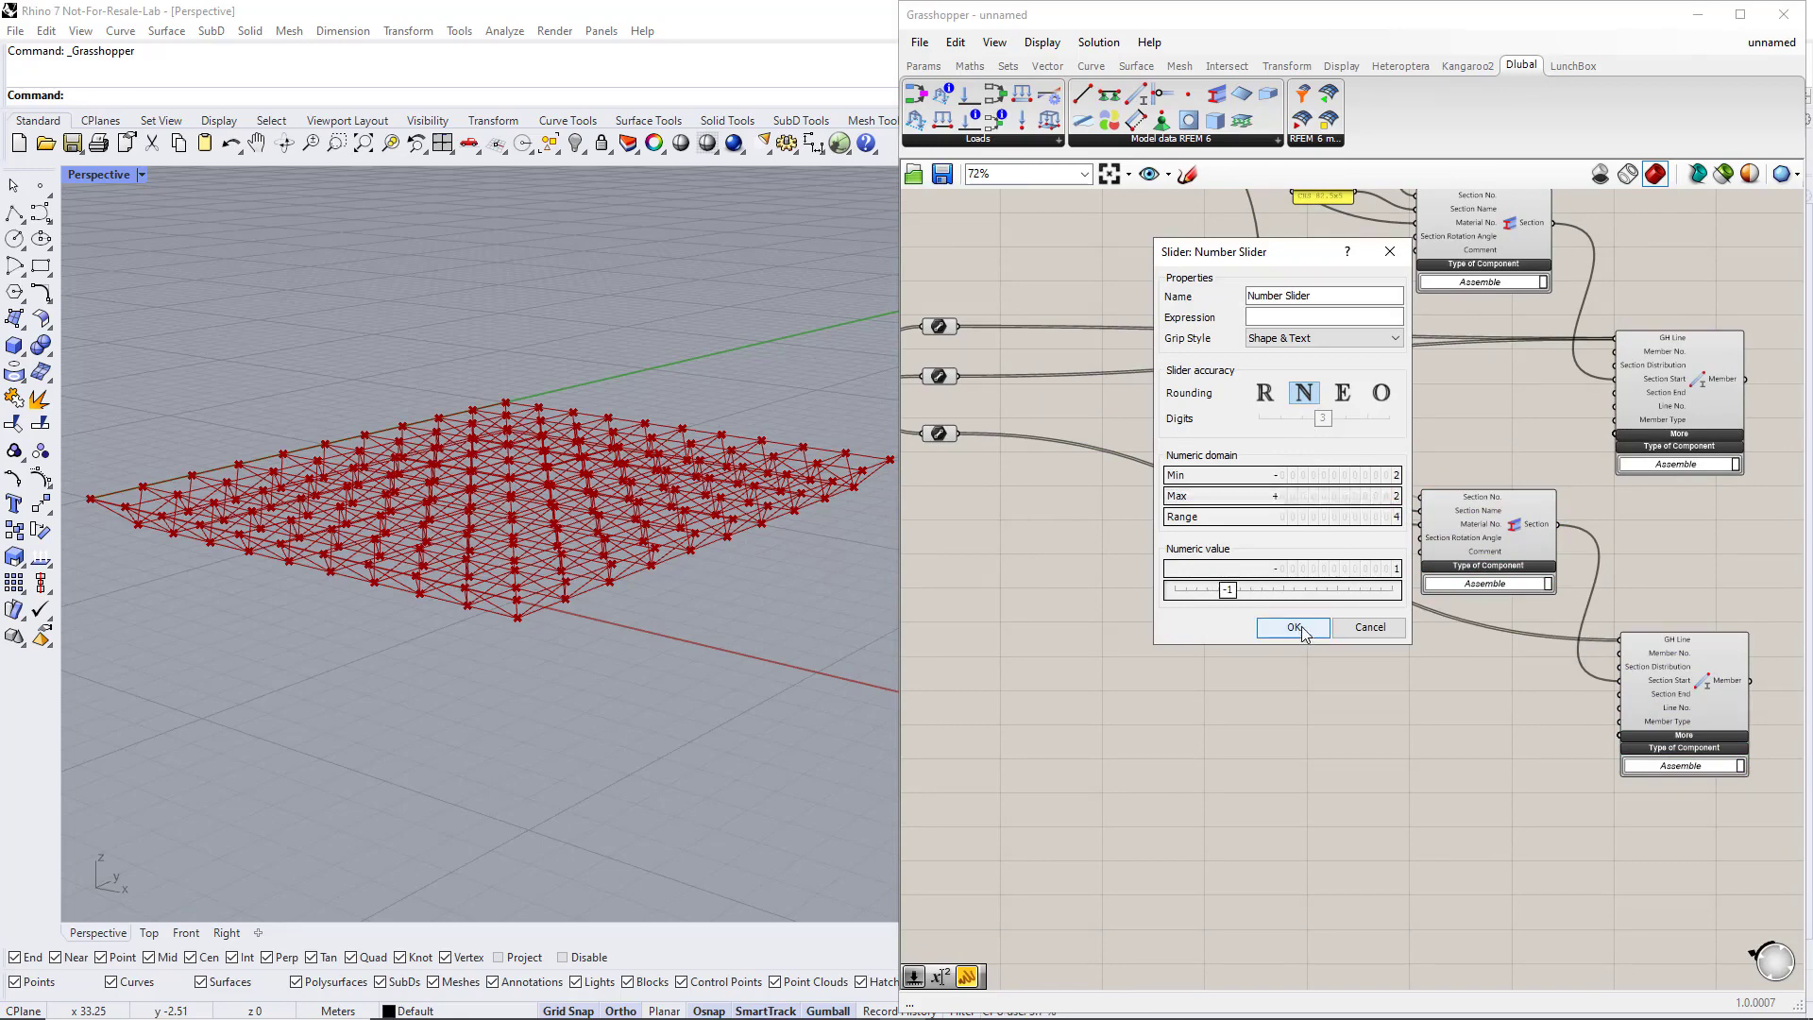
left_click(1294, 627)
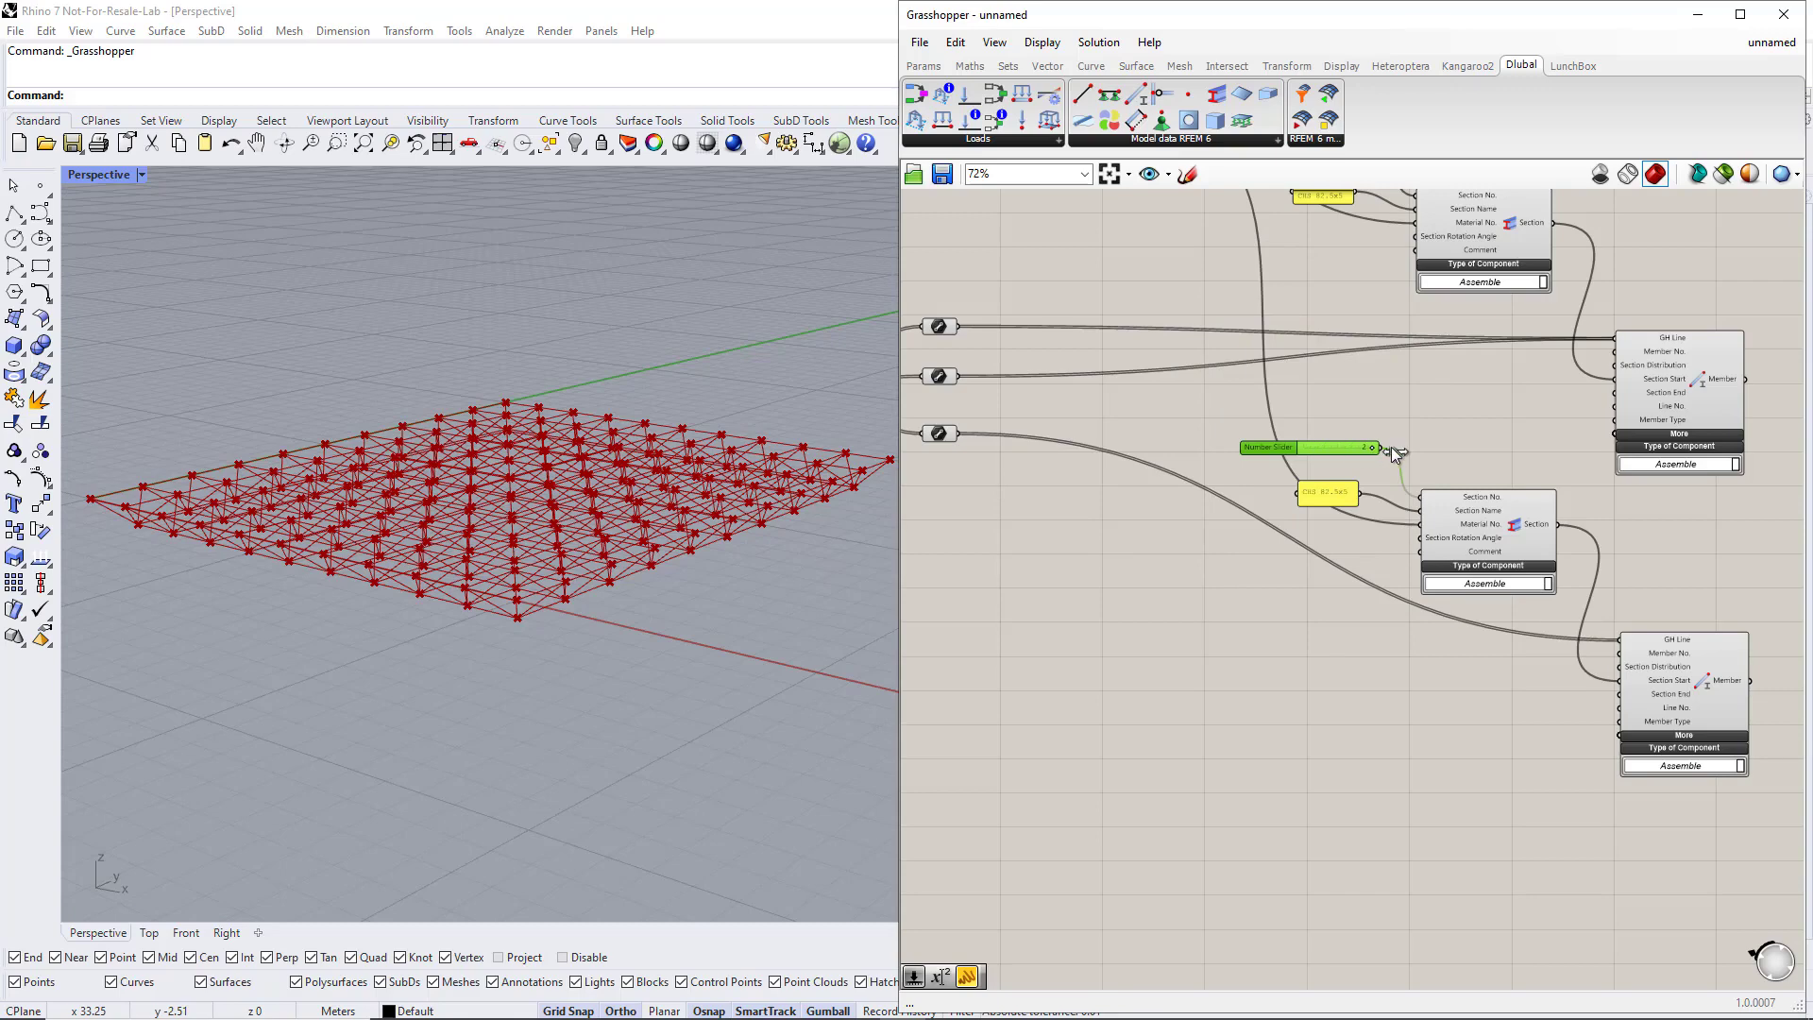
Change the copied section name panel to CHS 76.1x5
scroll(1363, 508, "up", 2)
double_click(1306, 489)
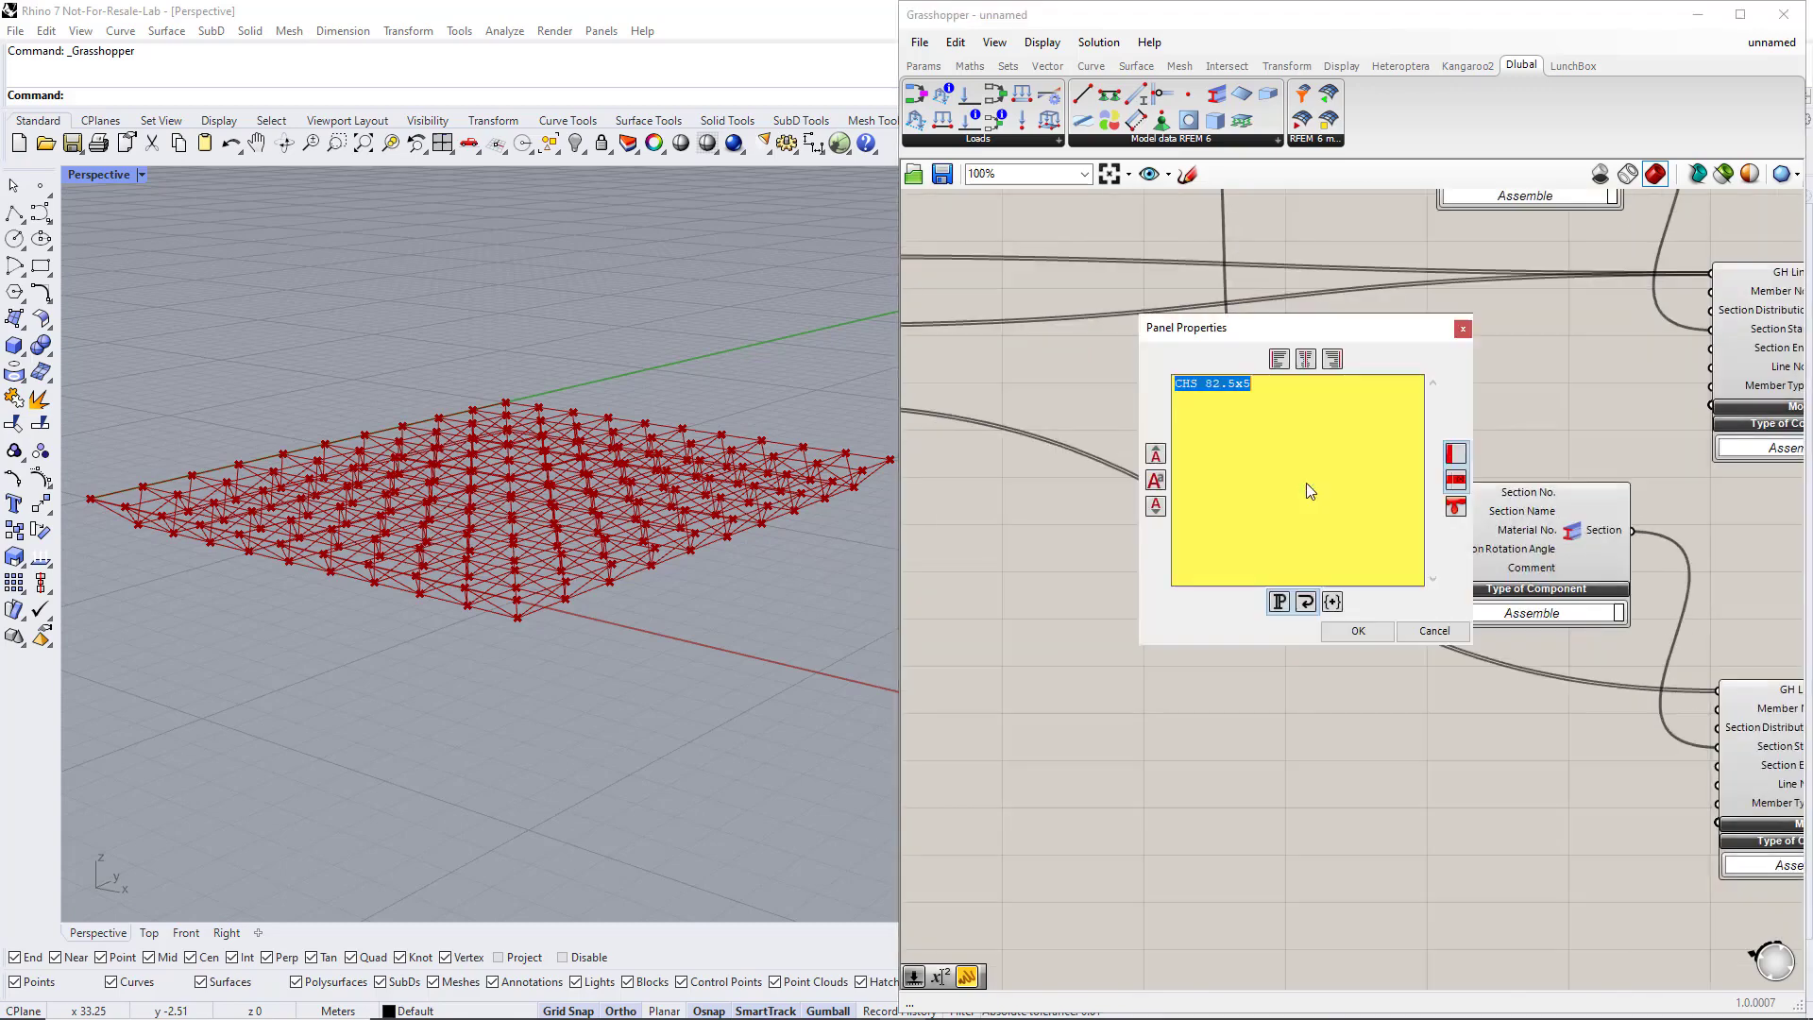
double_click(1215, 385)
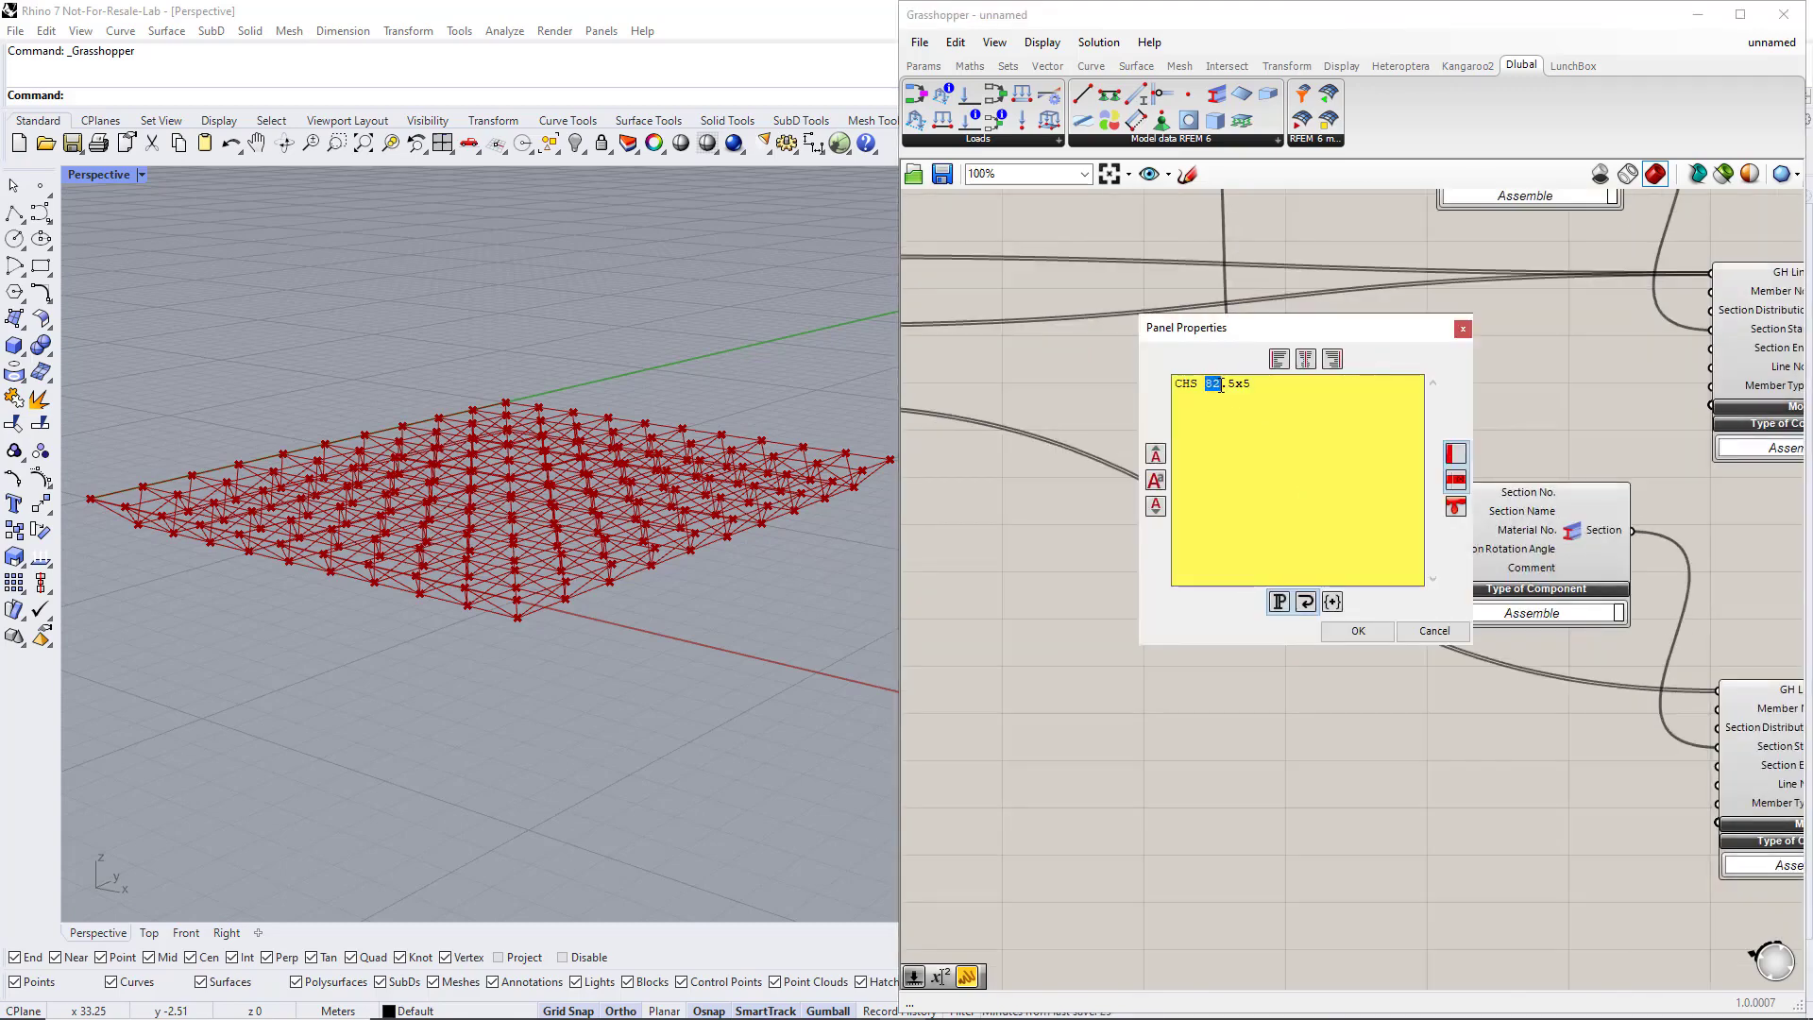
left_click_drag(1219, 385, 1232, 386)
type("76.1")
left_click(1355, 631)
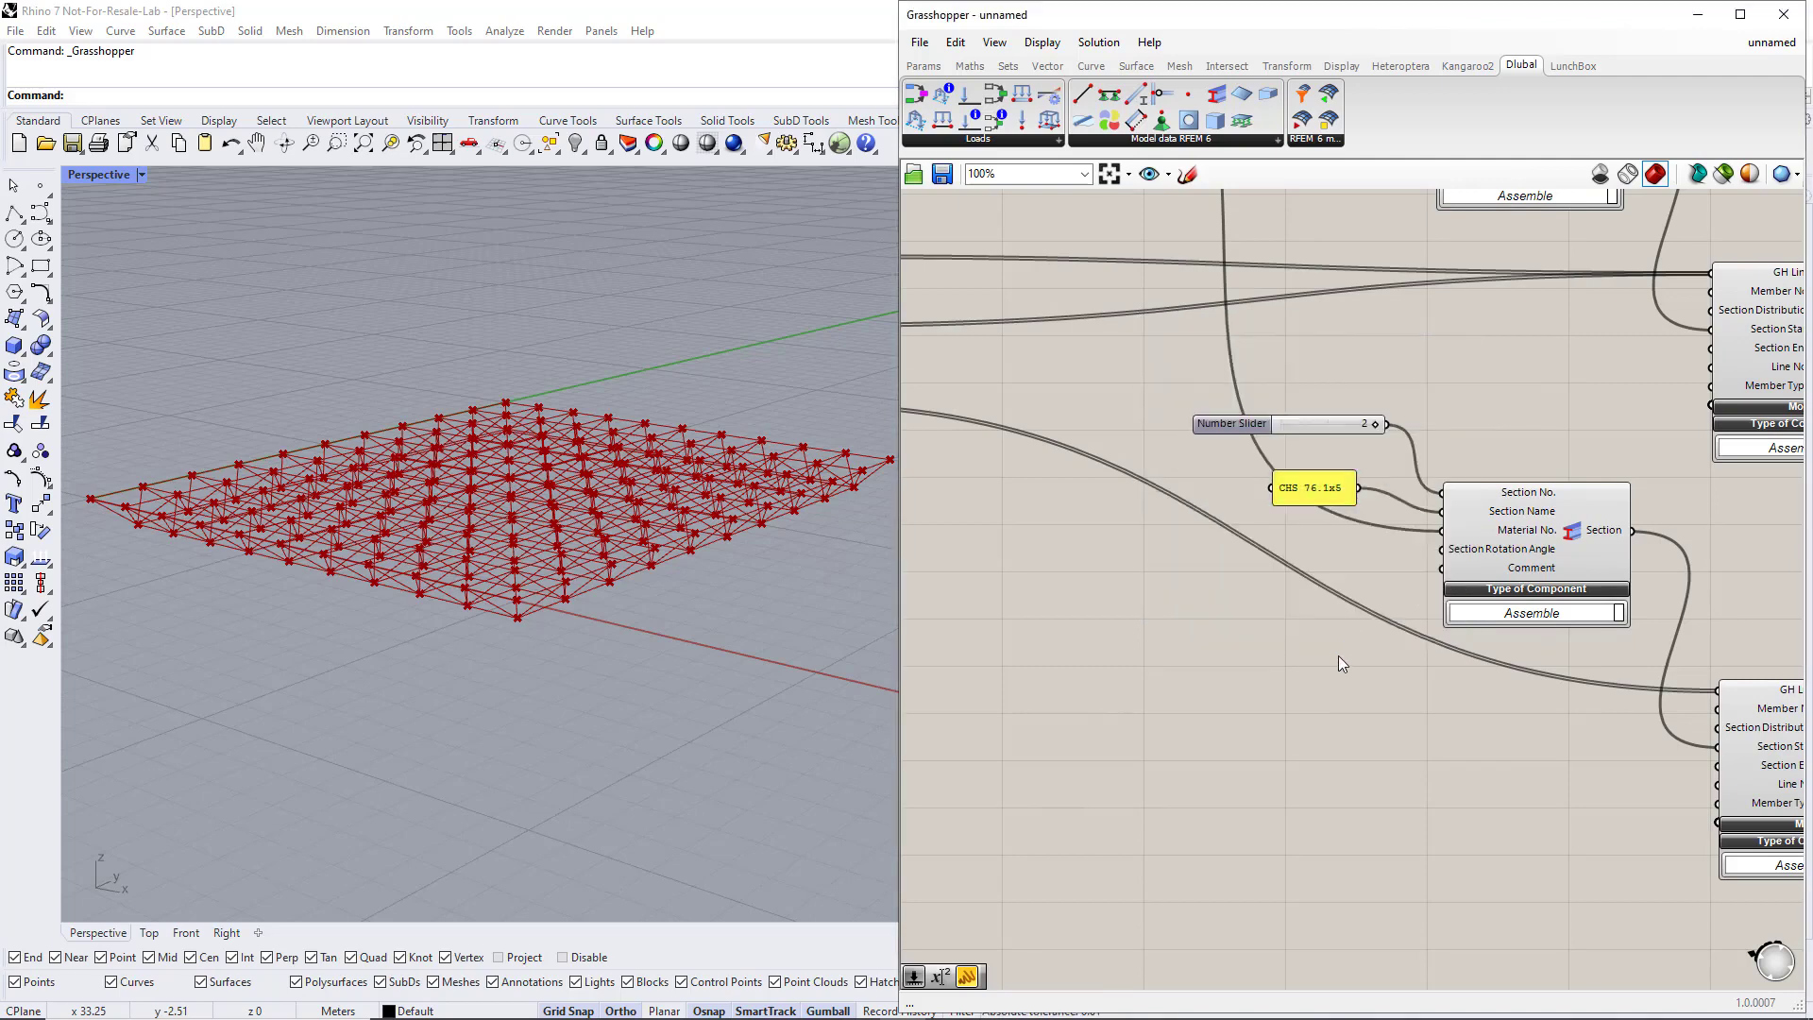
Place the Dlubal RFEM 6 export component with Run and Input inputs beyond the two Member components
scroll(1339, 656, "down", 5)
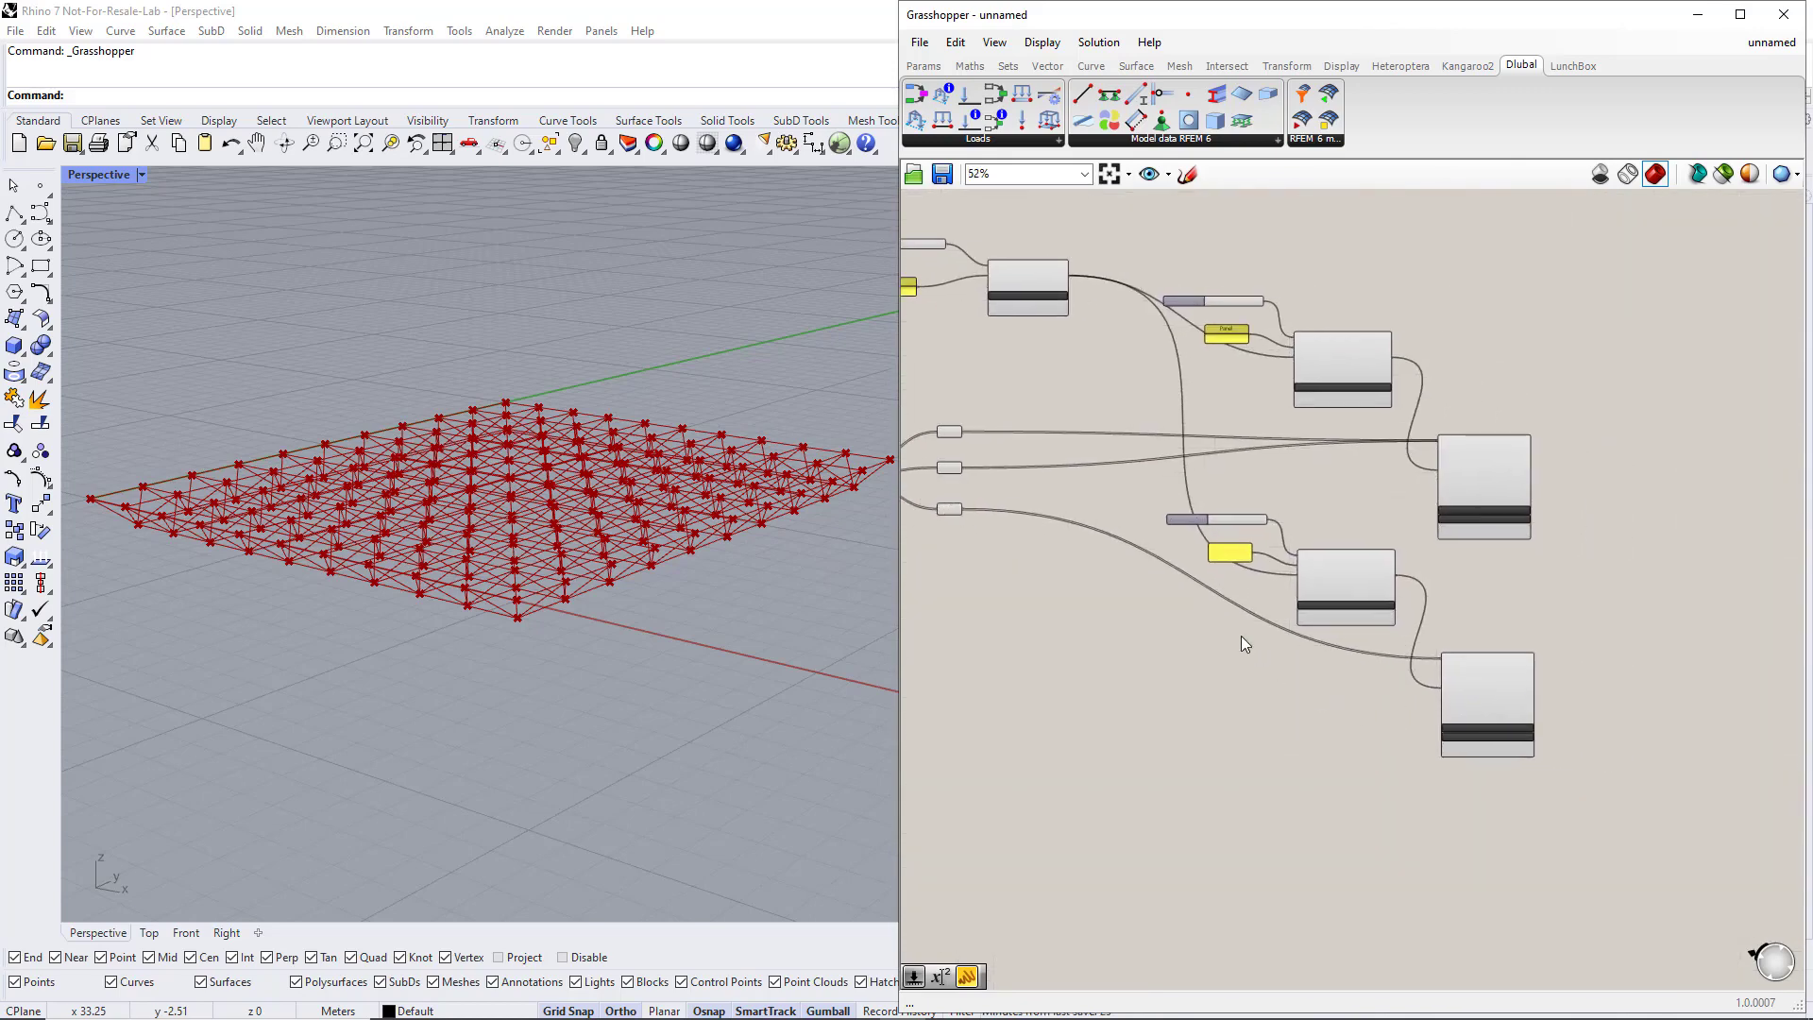
scroll(1242, 636, "up", 3)
right_click_drag(1645, 670, 1335, 630)
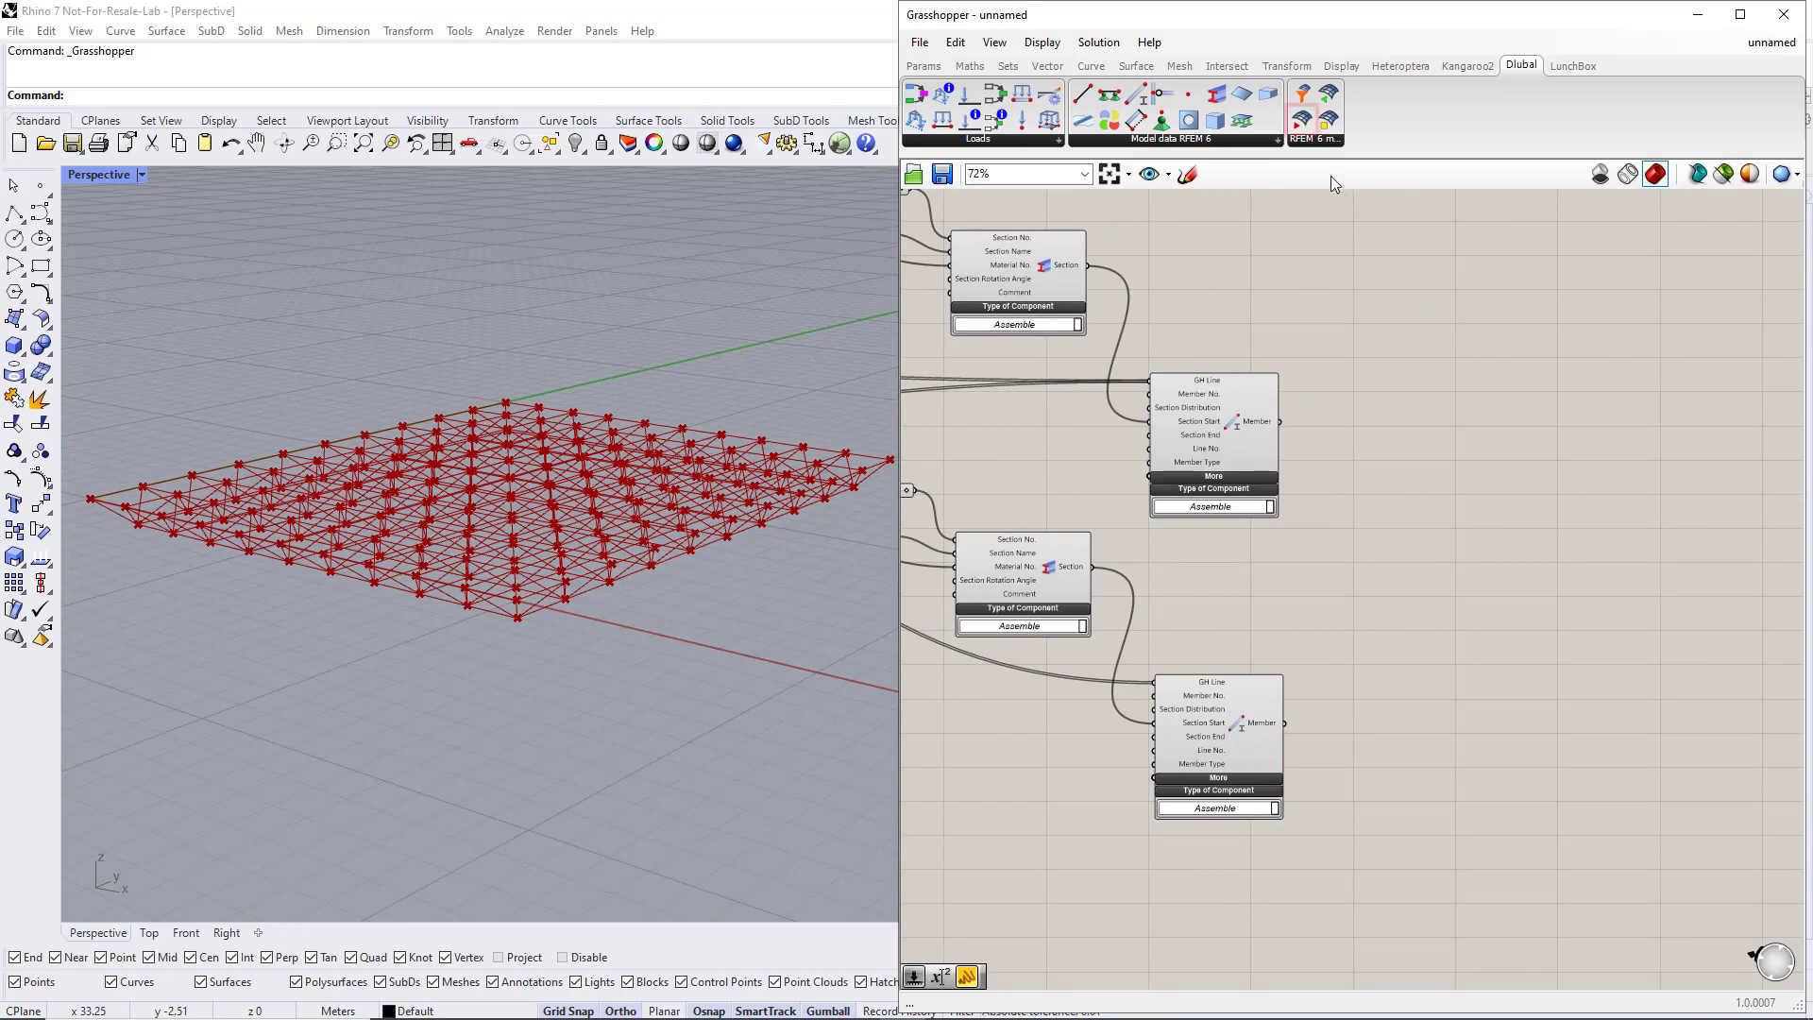
left_click_drag(1301, 118, 1585, 582)
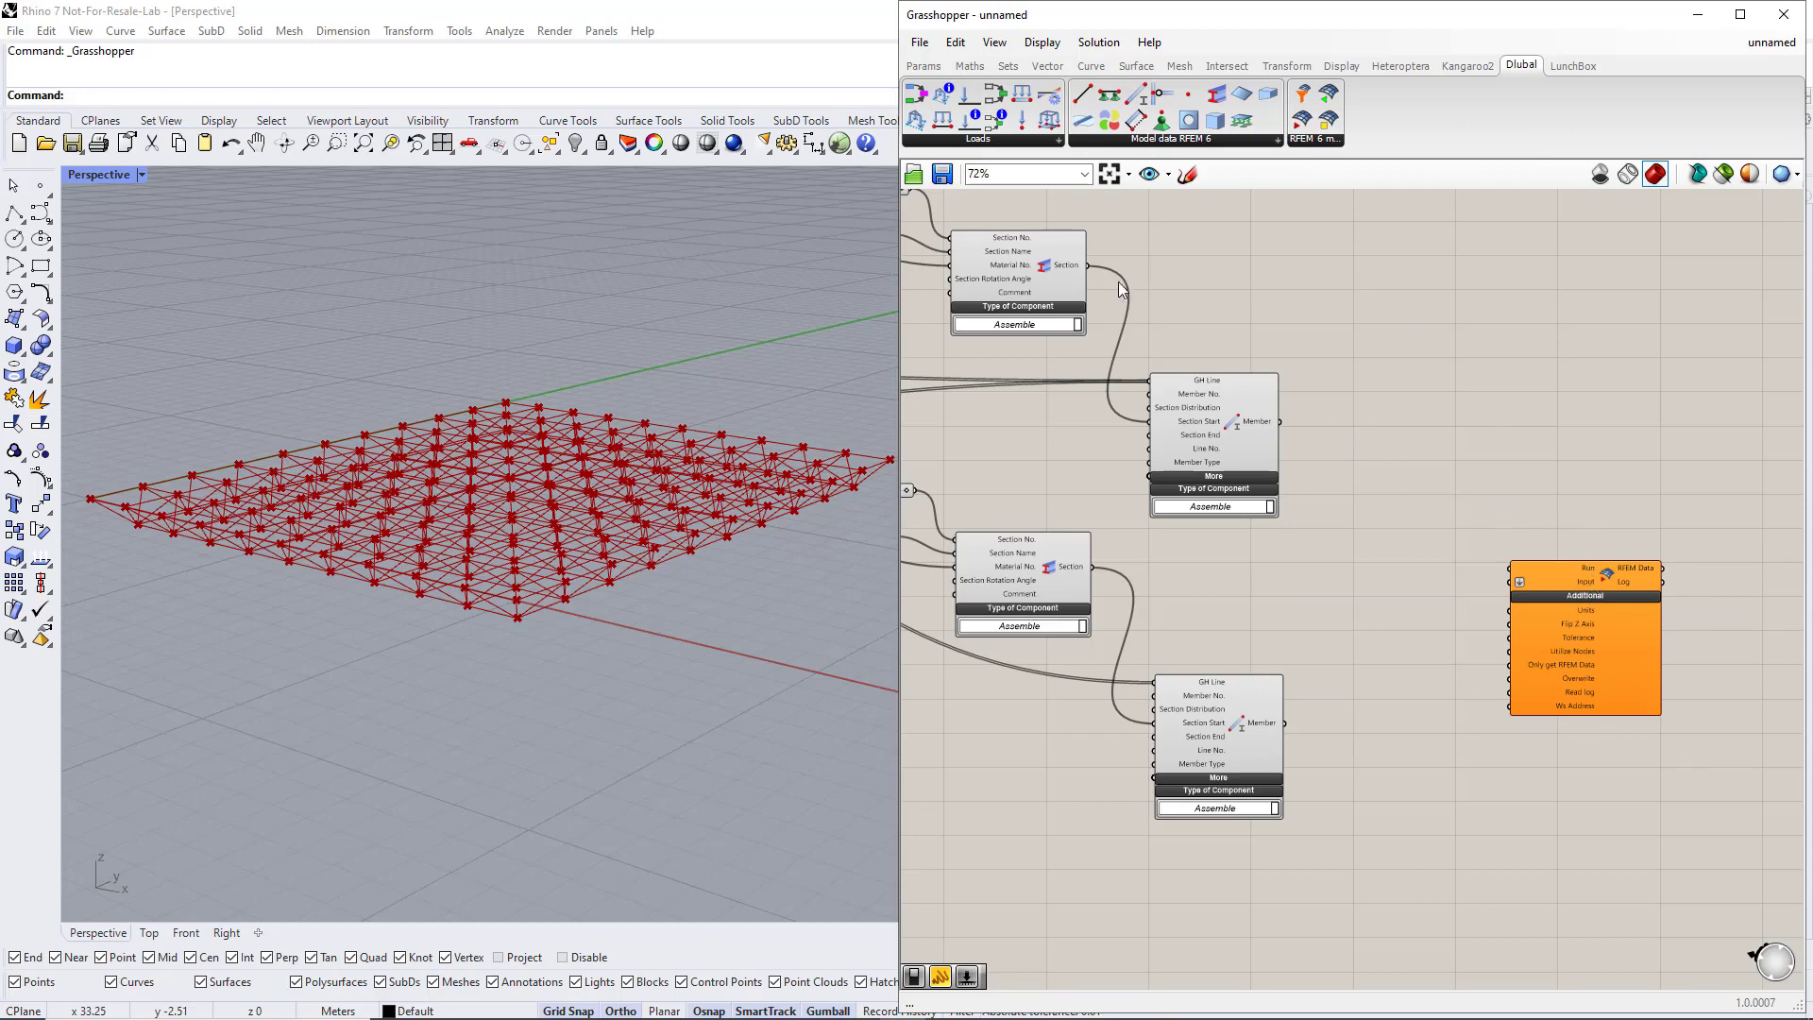
Add a Boolean Toggle to the export component's Run input and connect a copy of the toggle to its Overwrite input
left_click(923, 65)
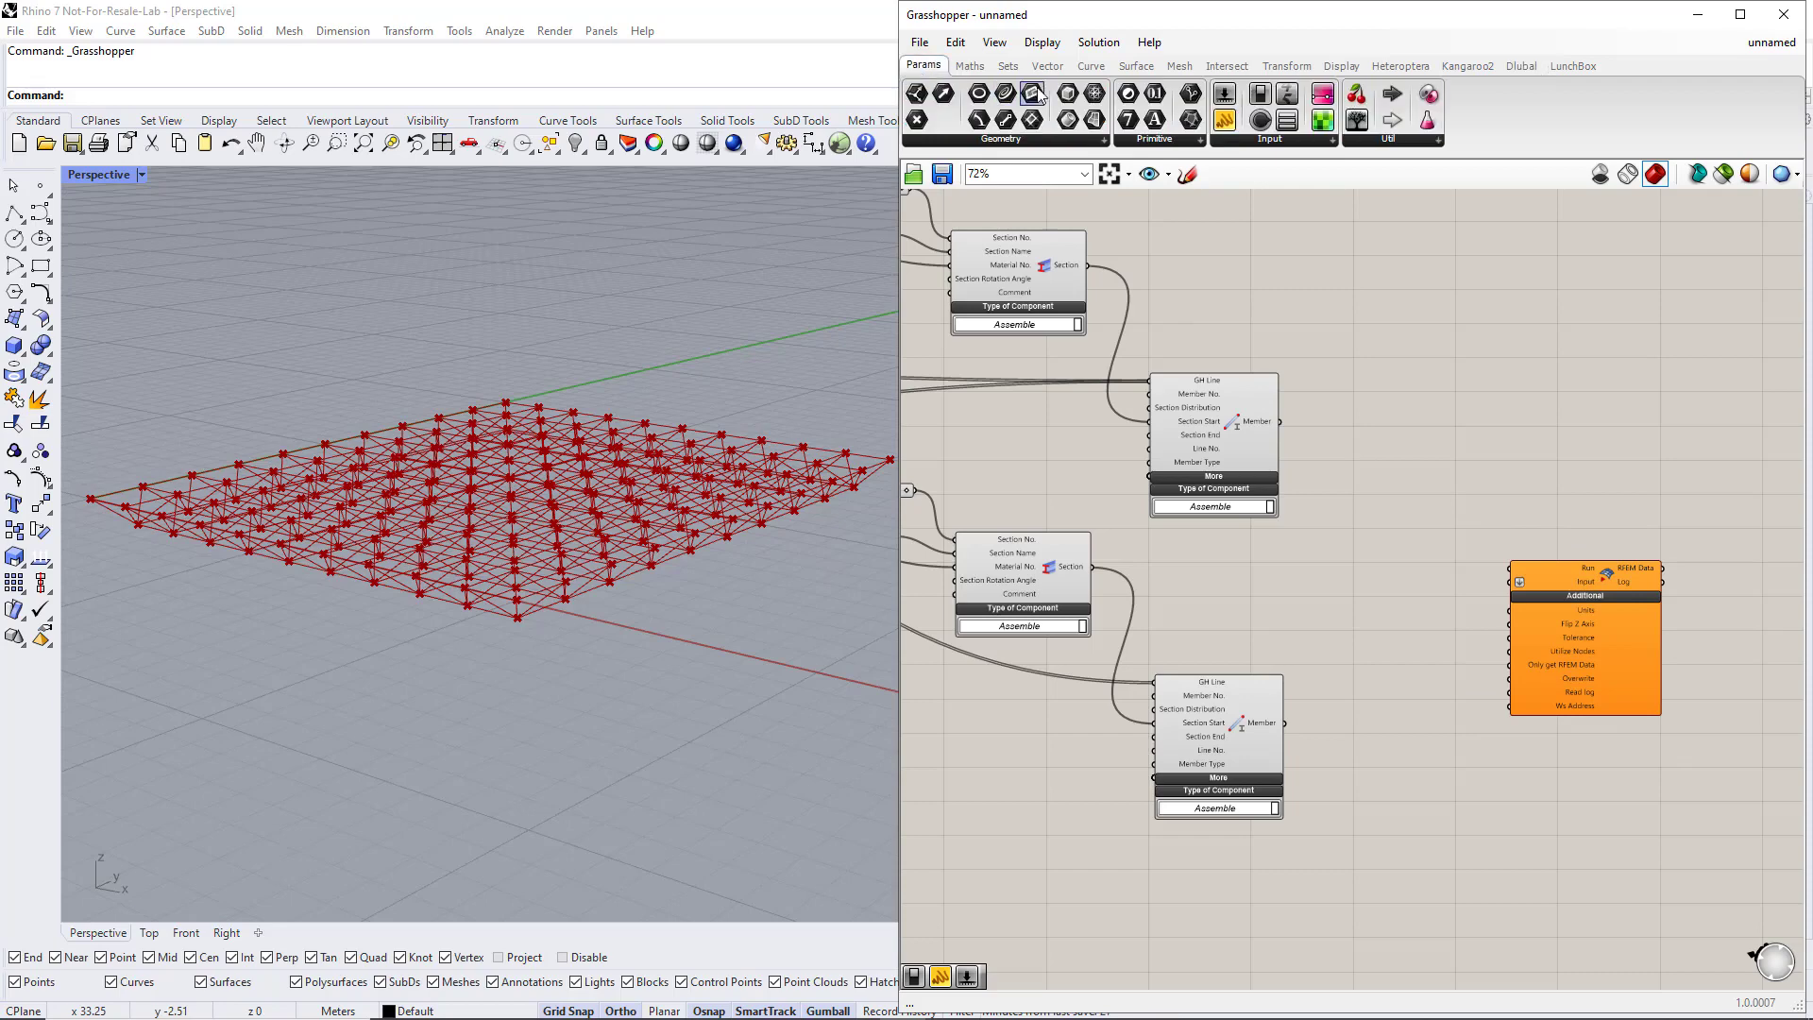
left_click(1239, 142)
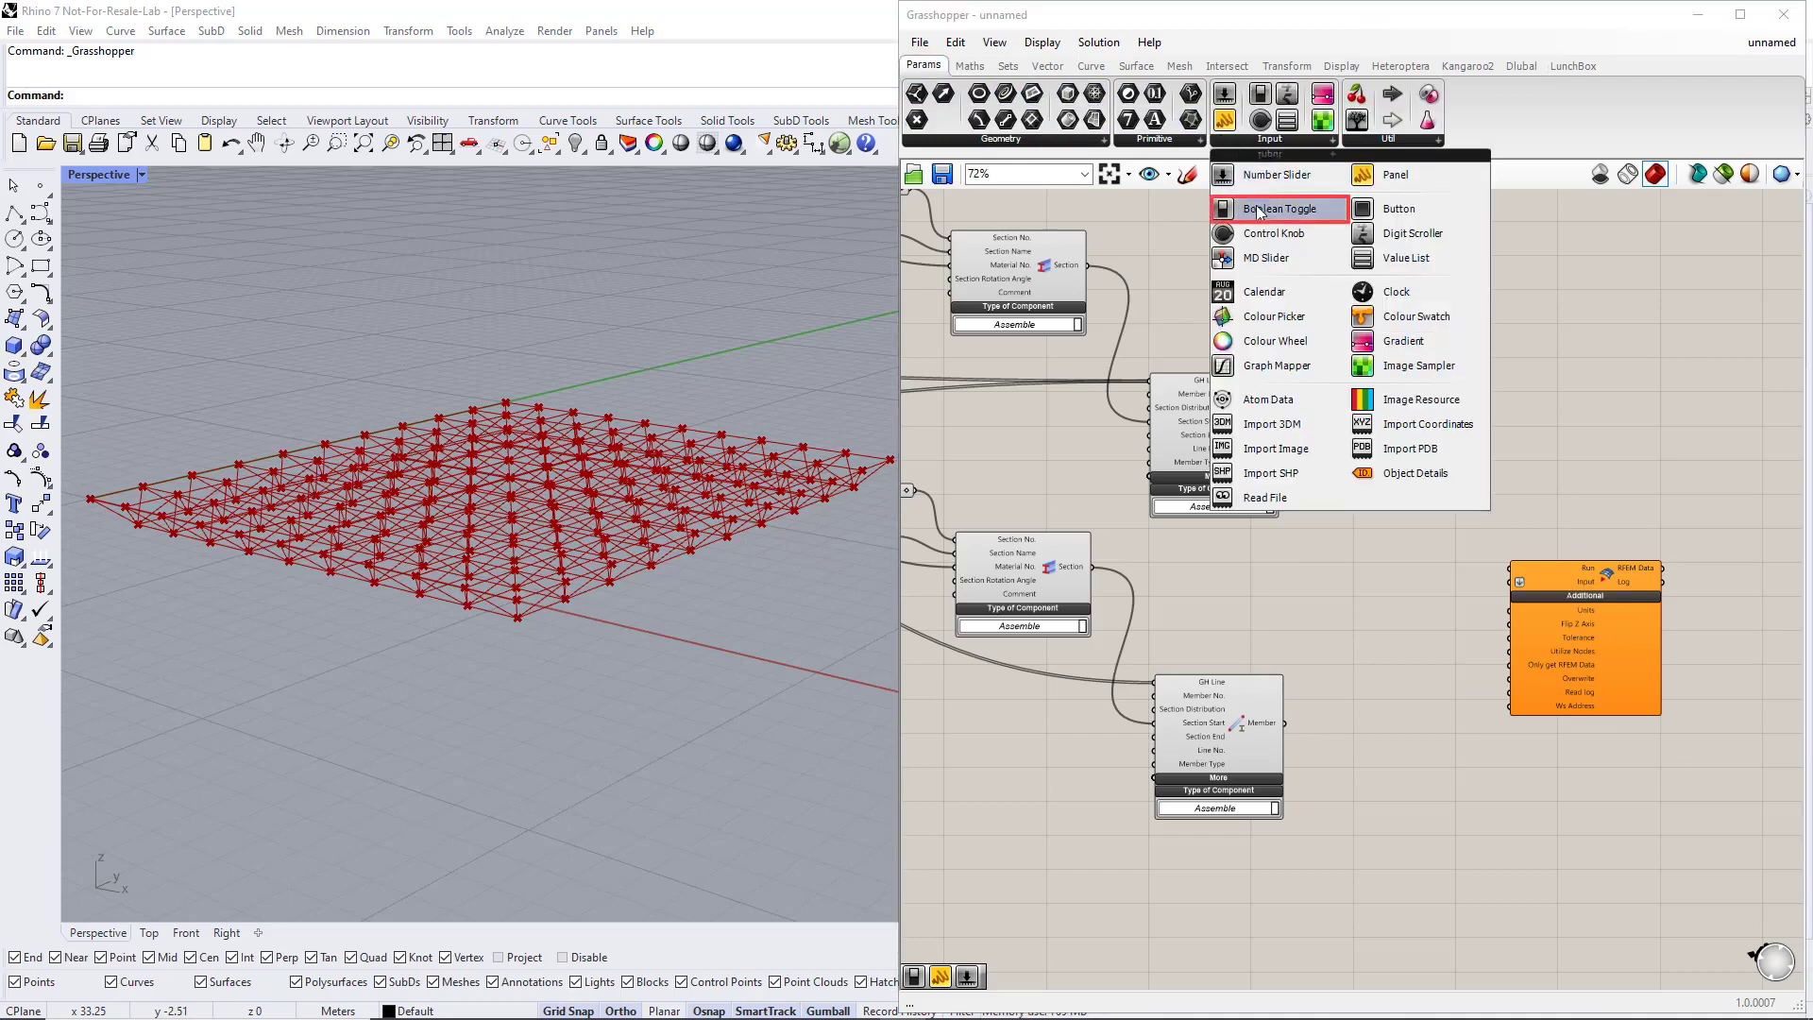
left_click_drag(1258, 212, 1510, 567)
left_click_drag(1447, 483, 1452, 511)
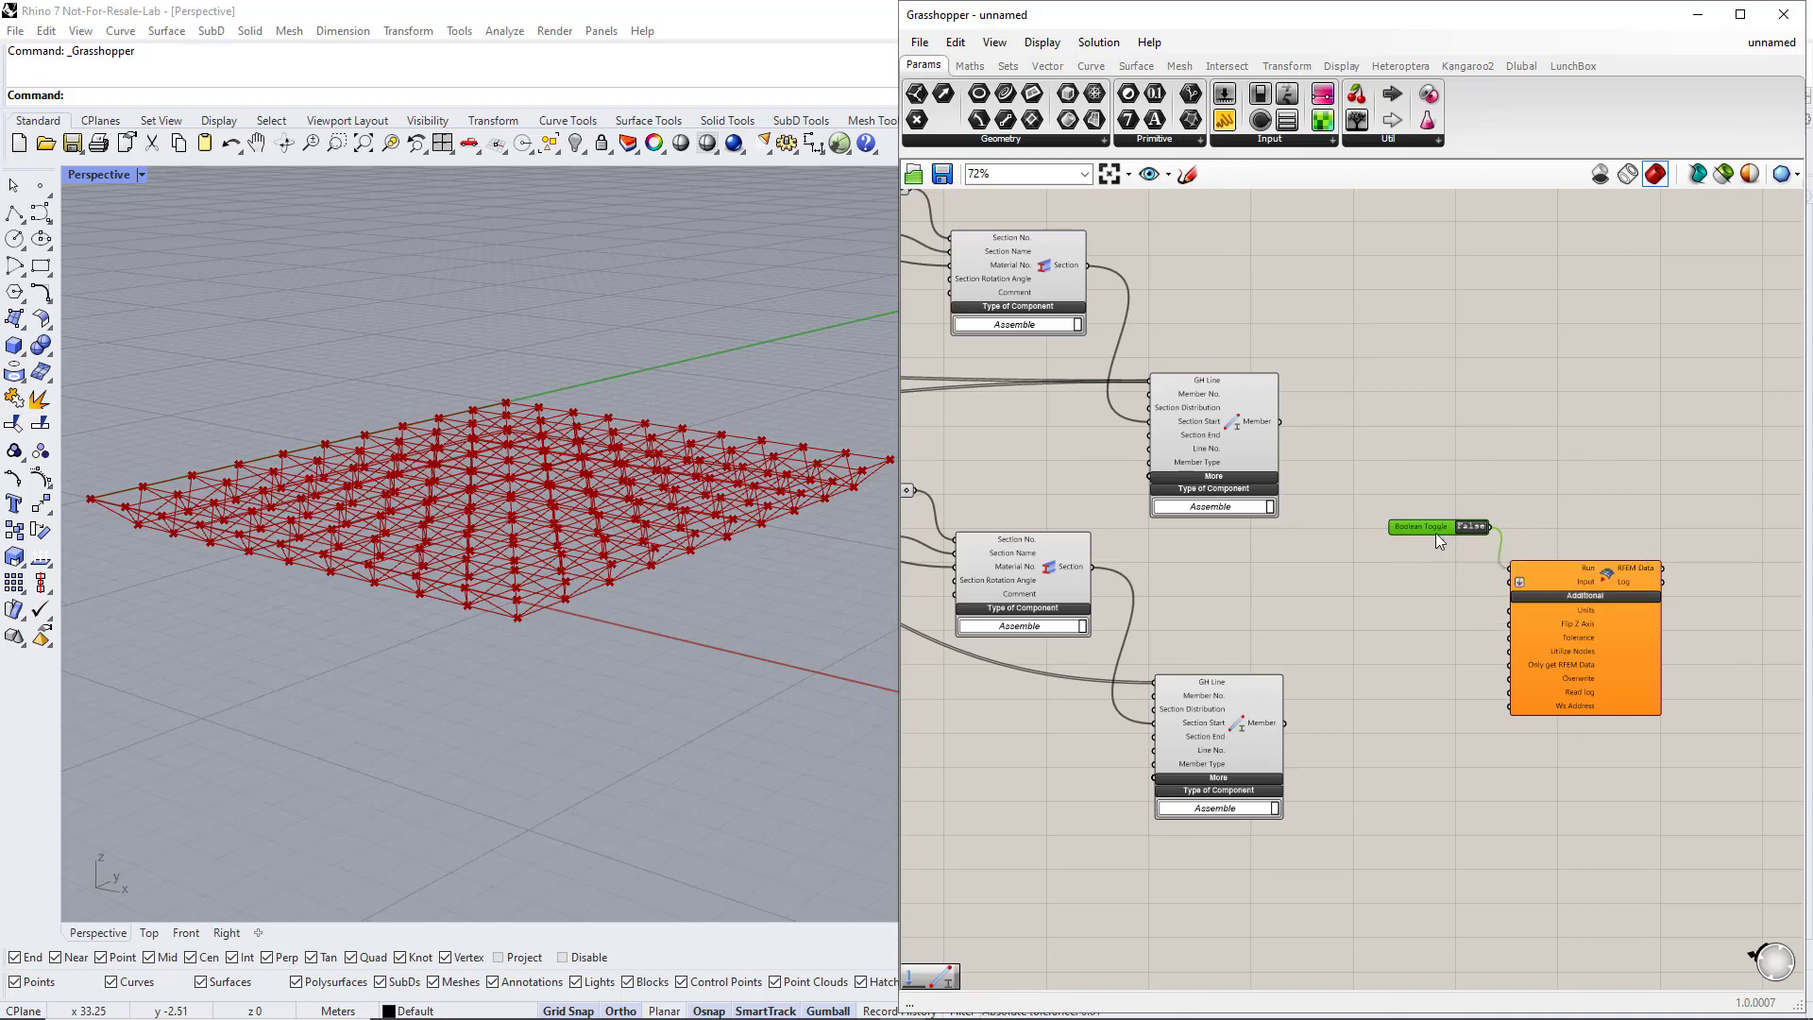
double_click(1431, 591, "alt")
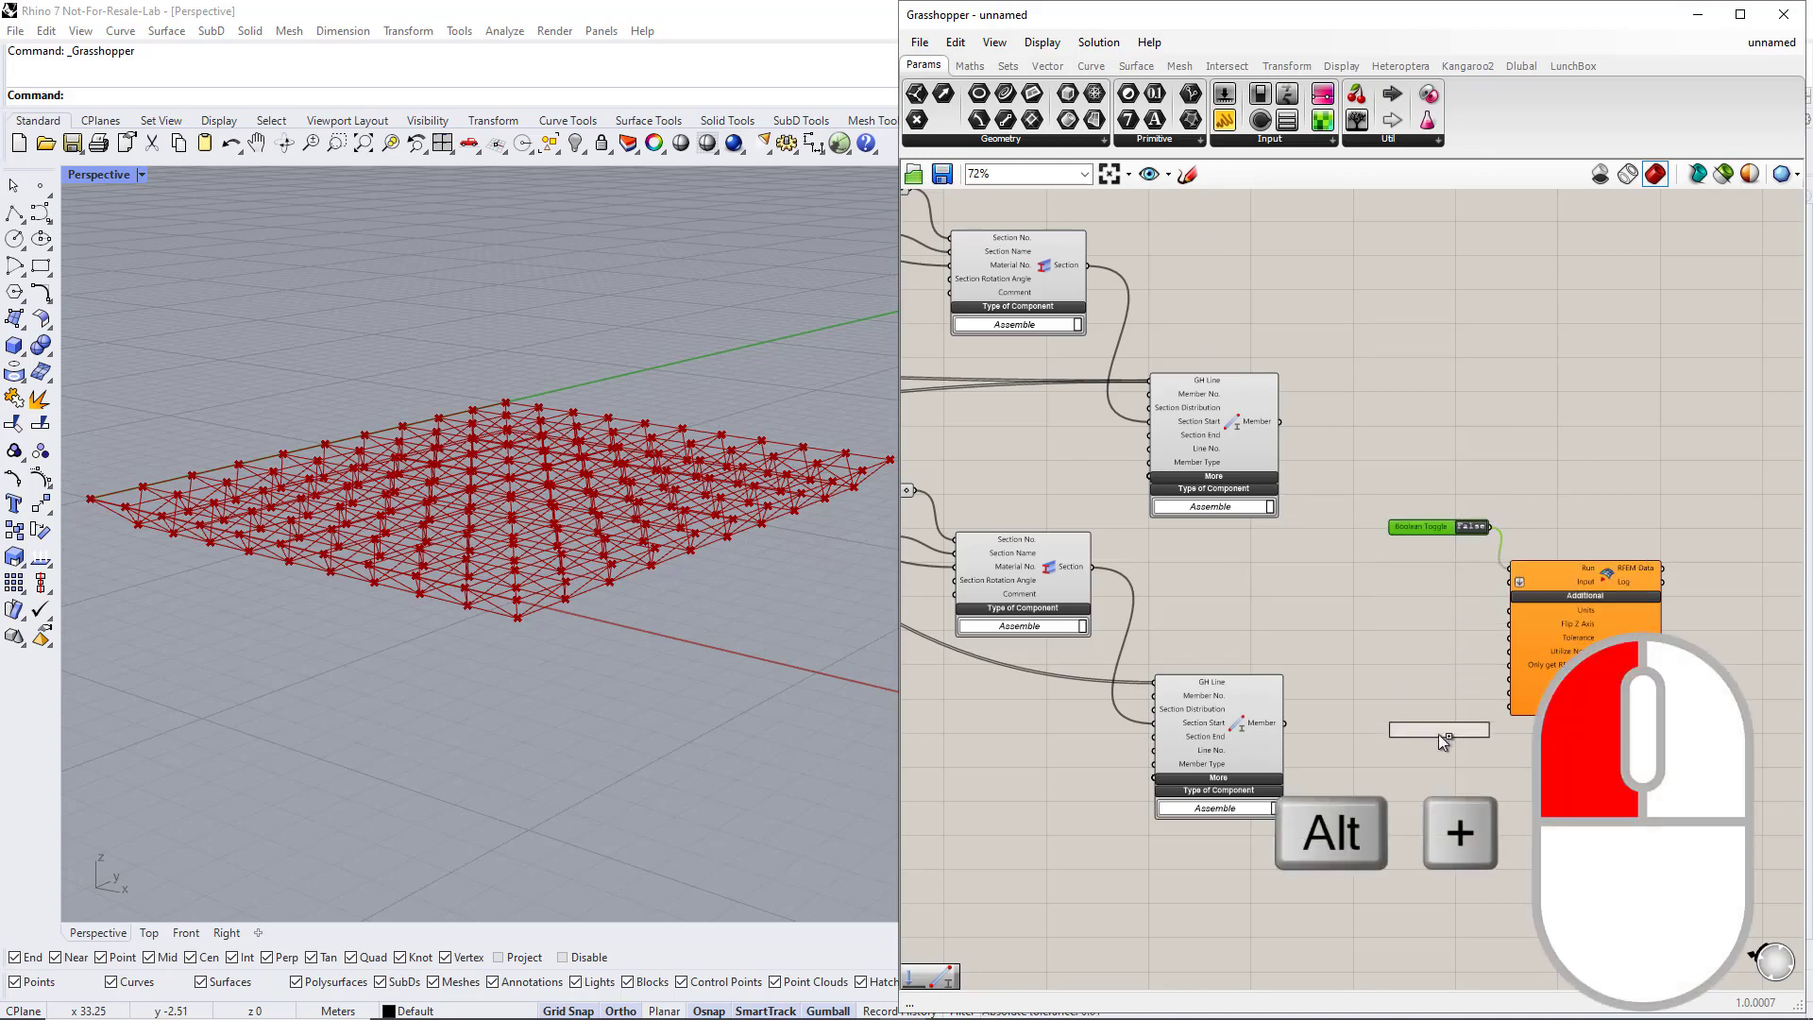
left_click_drag(1437, 733, 1511, 694, "alt")
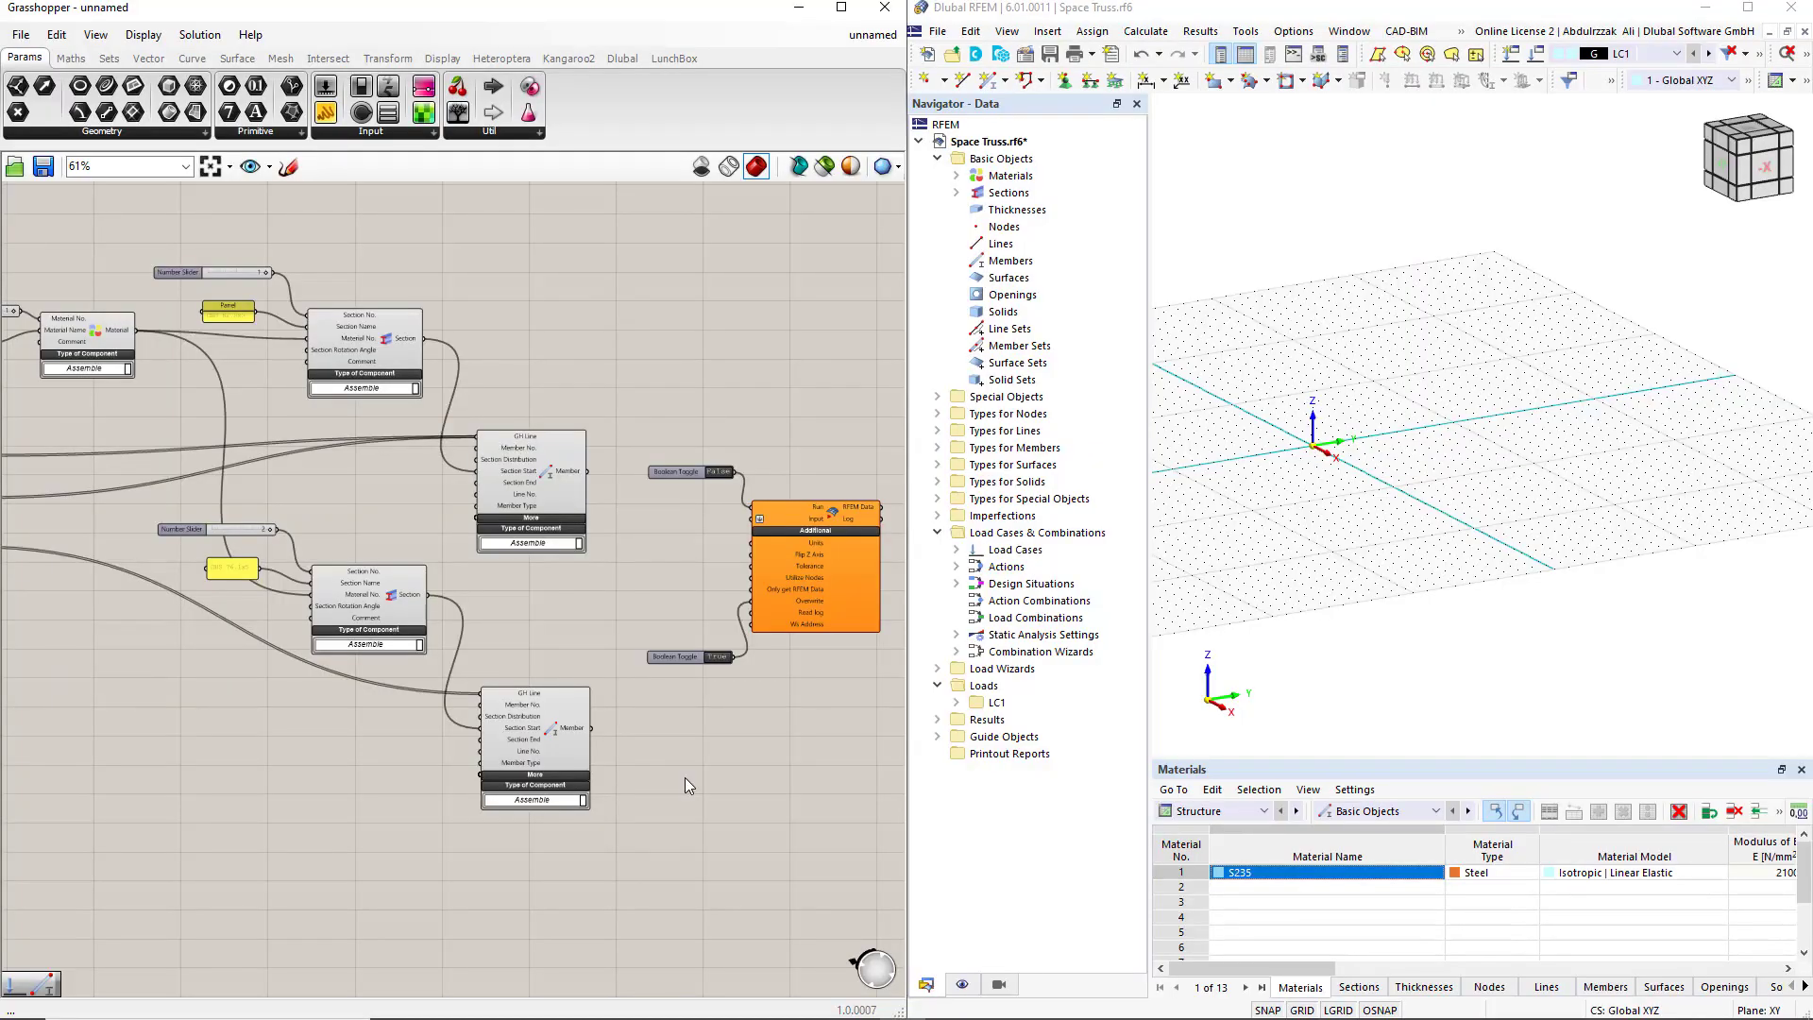
Connect both Member outputs, both Section outputs and the Material output to the export component's Input
left_click_drag(588, 471, 758, 518)
left_click_drag(428, 342, 756, 519, "shift")
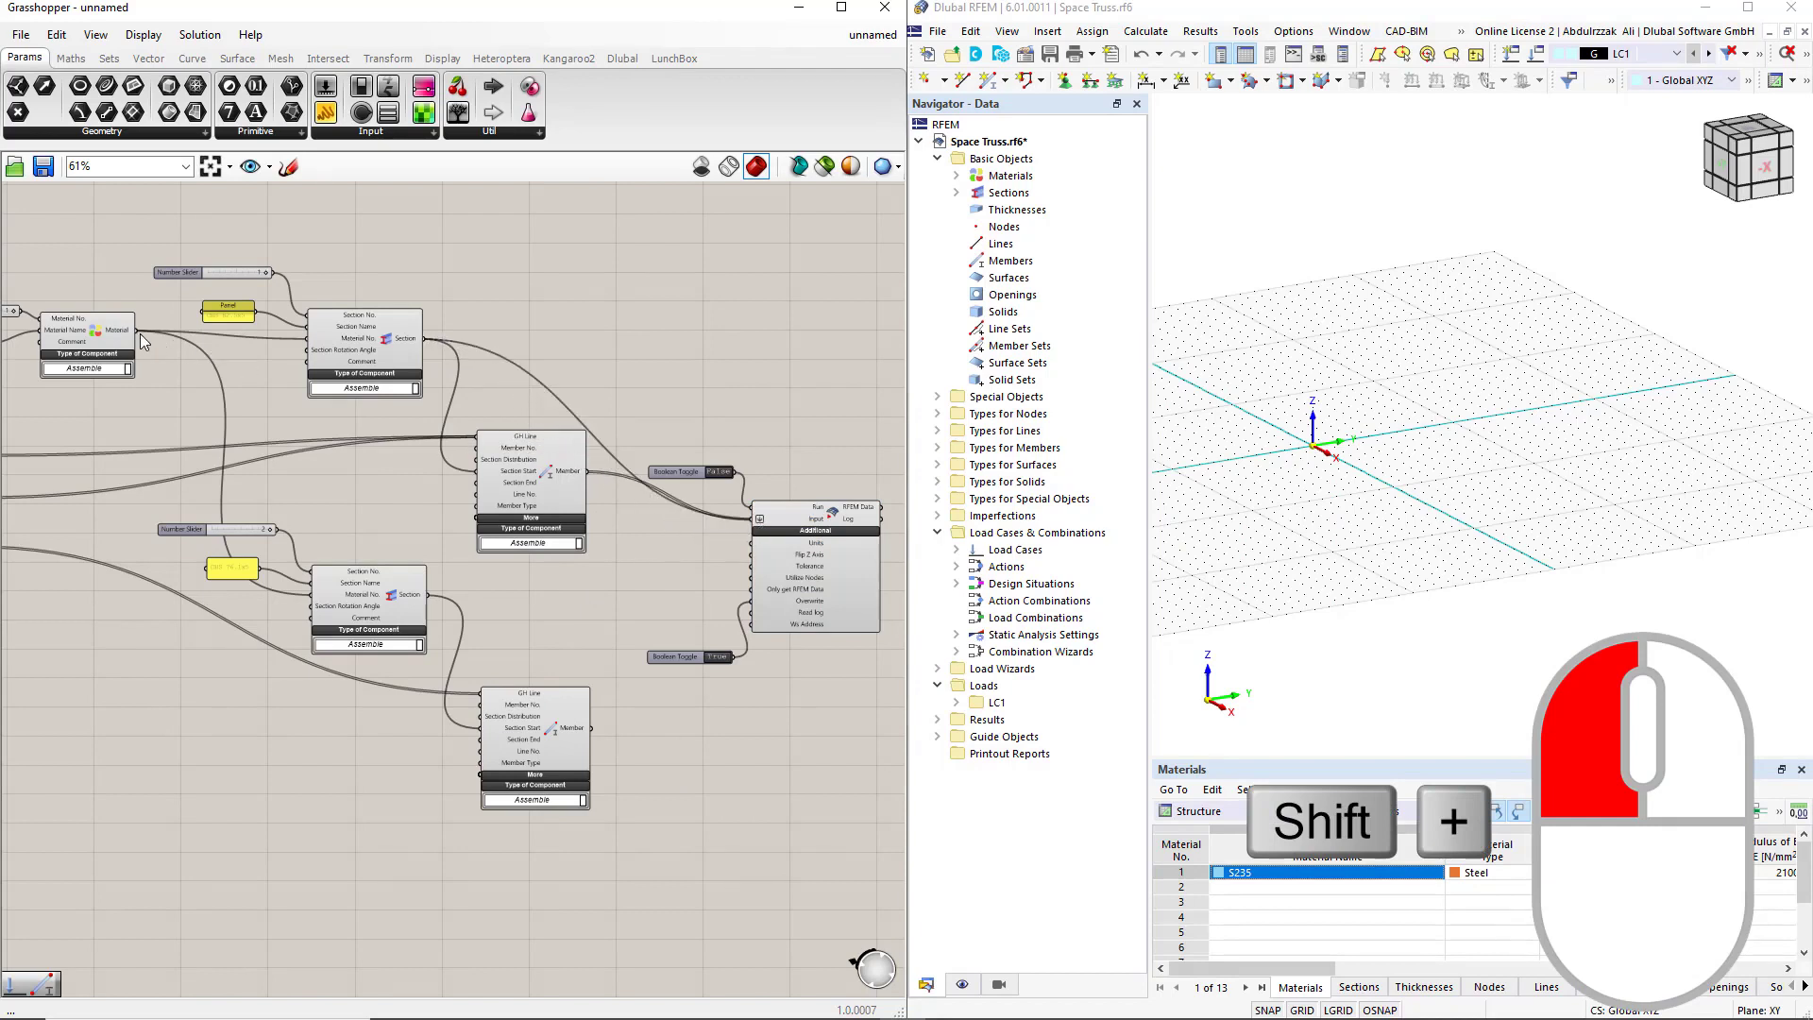
left_click_drag(134, 332, 757, 518, "shift")
left_click_drag(591, 728, 757, 518, "shift")
left_click_drag(428, 594, 758, 519, "shift")
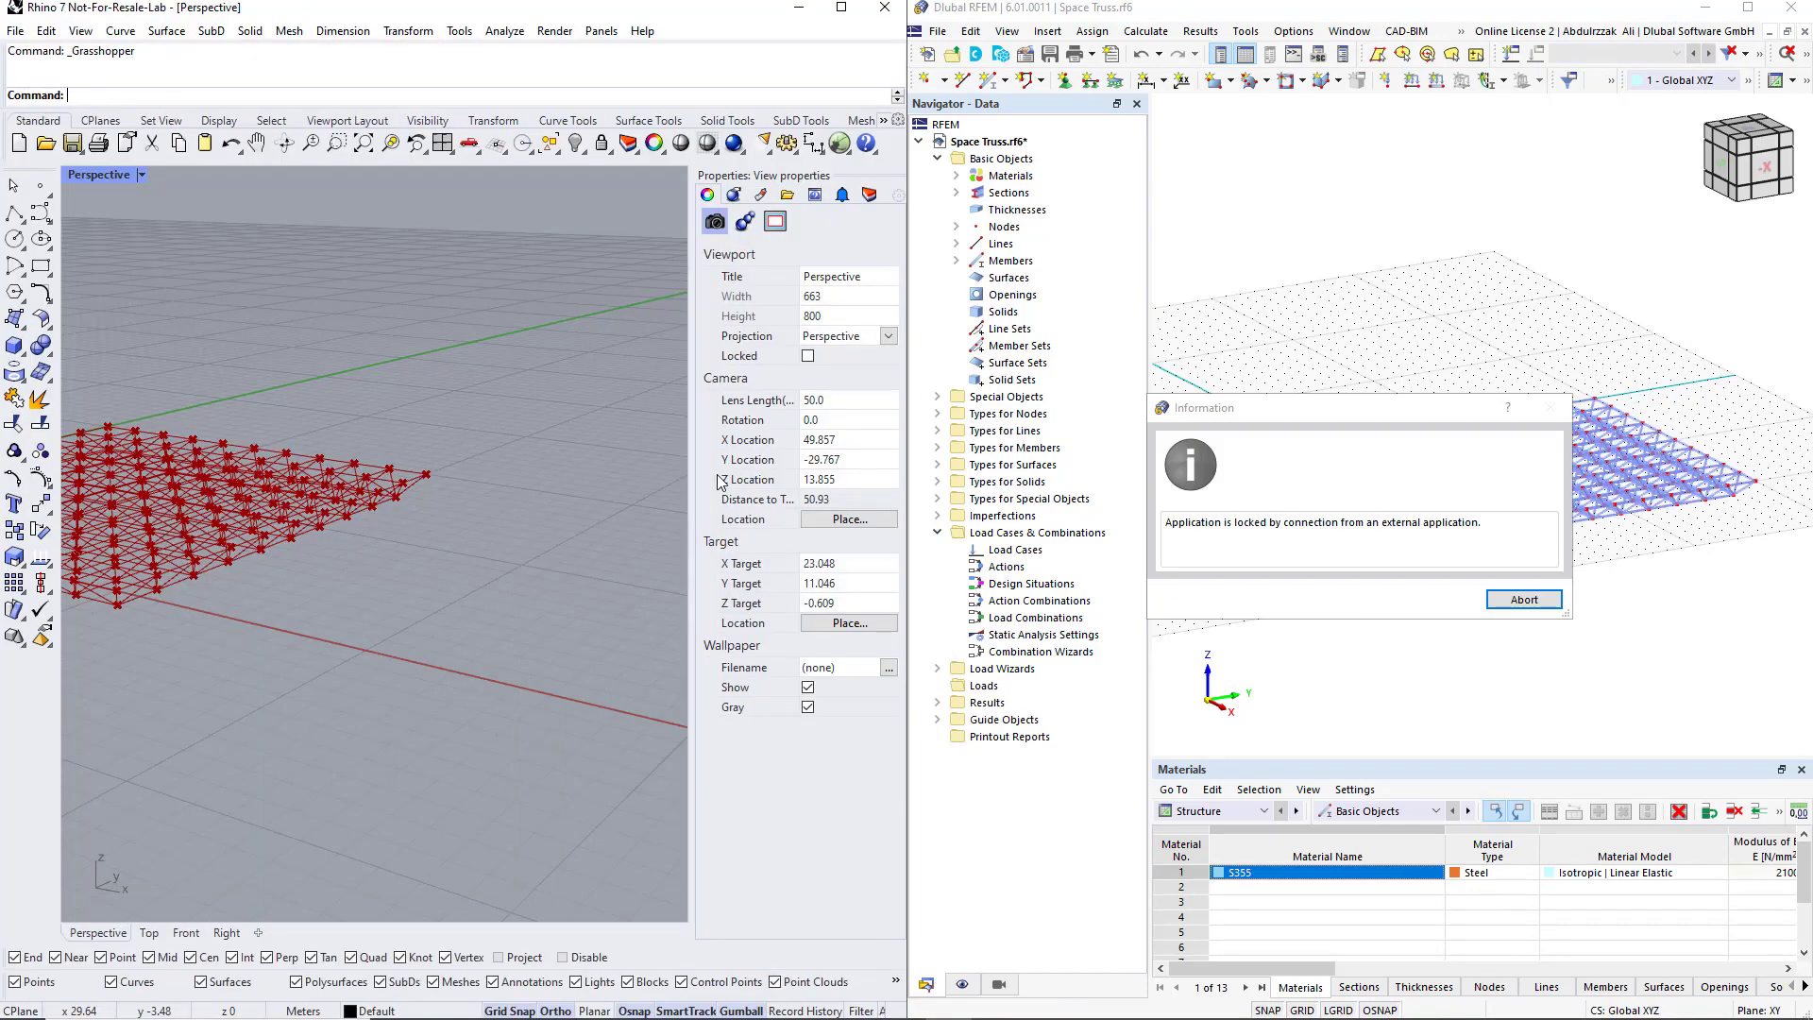
Switch to RFEM and abort the lock held by the external application connection
left_click(1523, 601)
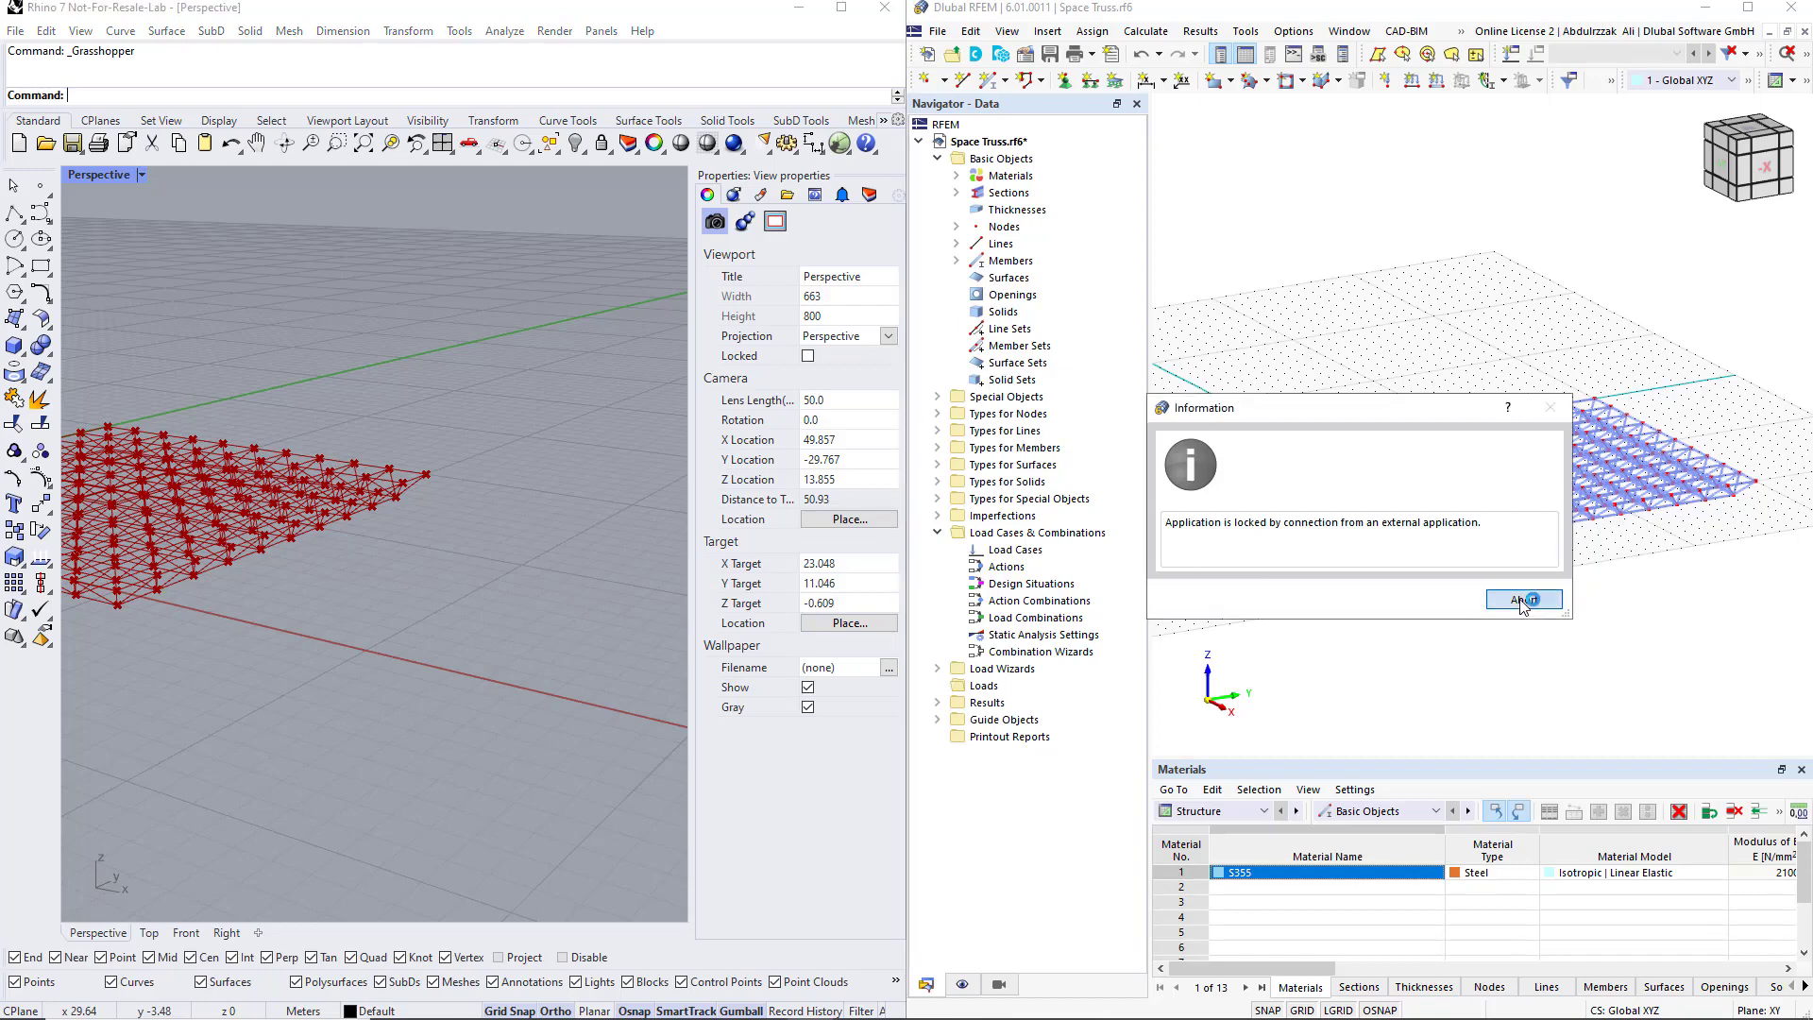
left_click(1438, 601)
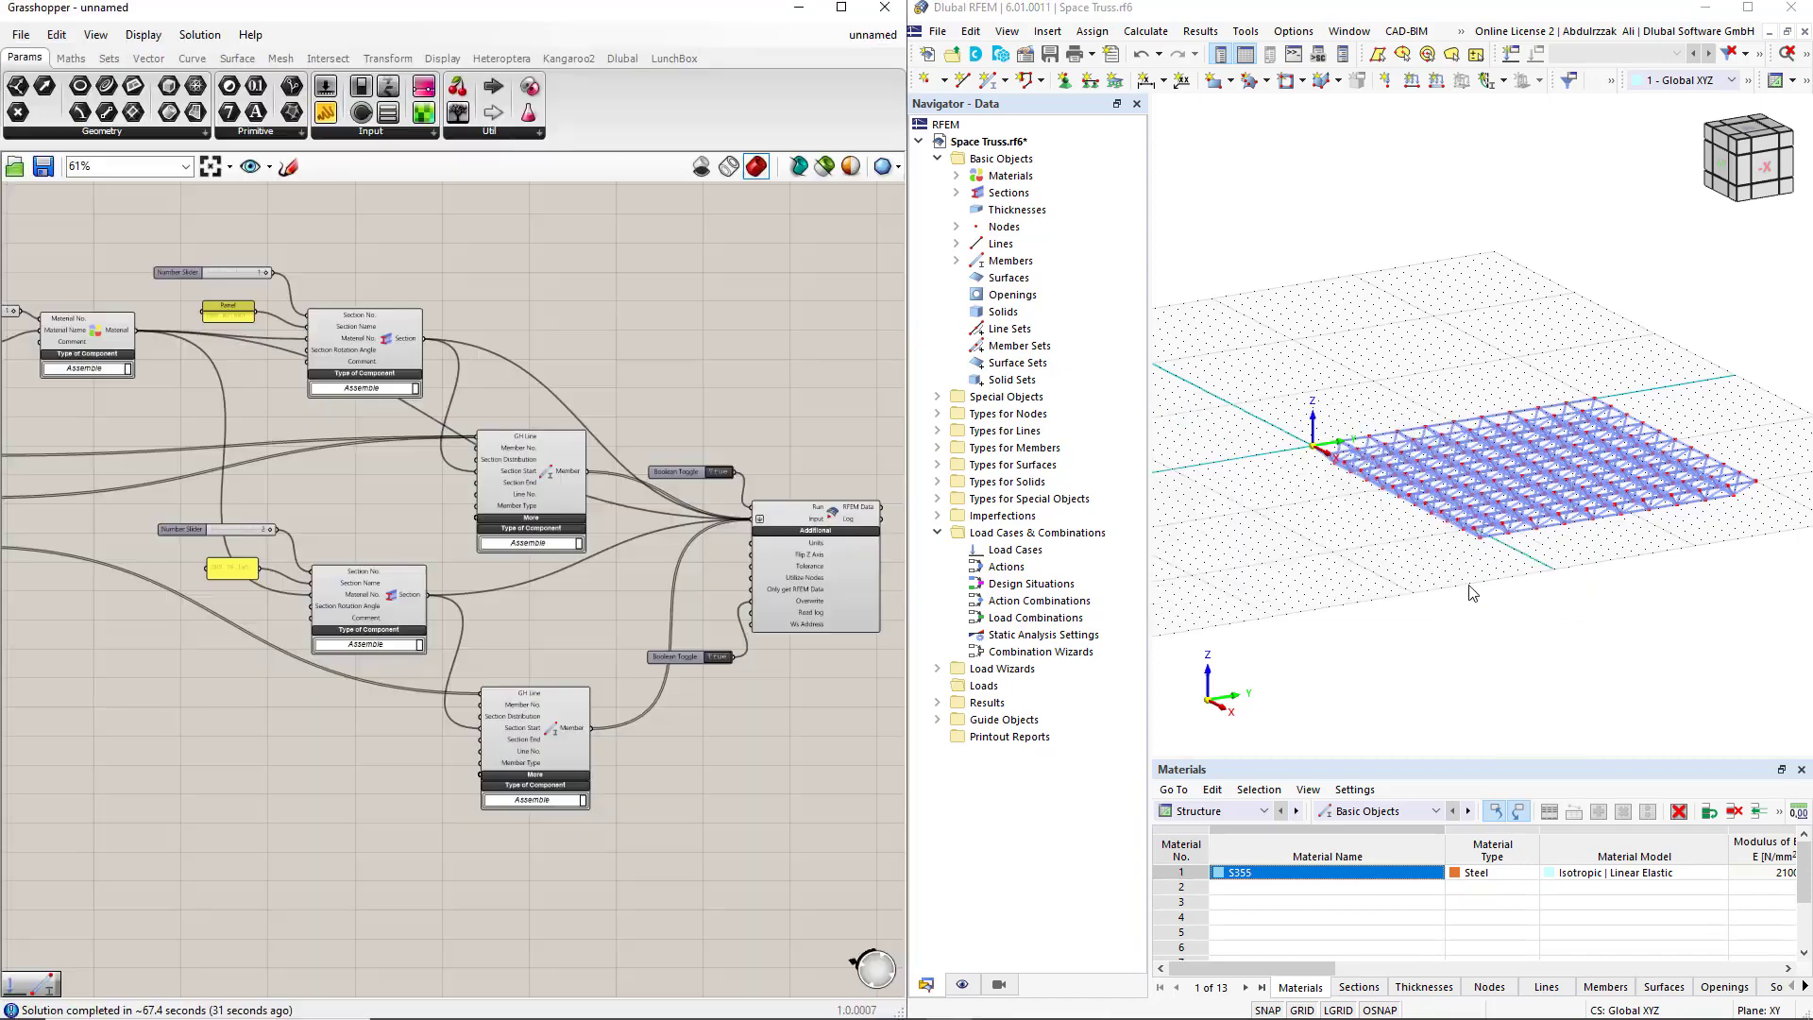
Inspect the section and material of a chord member at the truss's near corner, leaving its settings unedited
scroll(1471, 592, "up", 5)
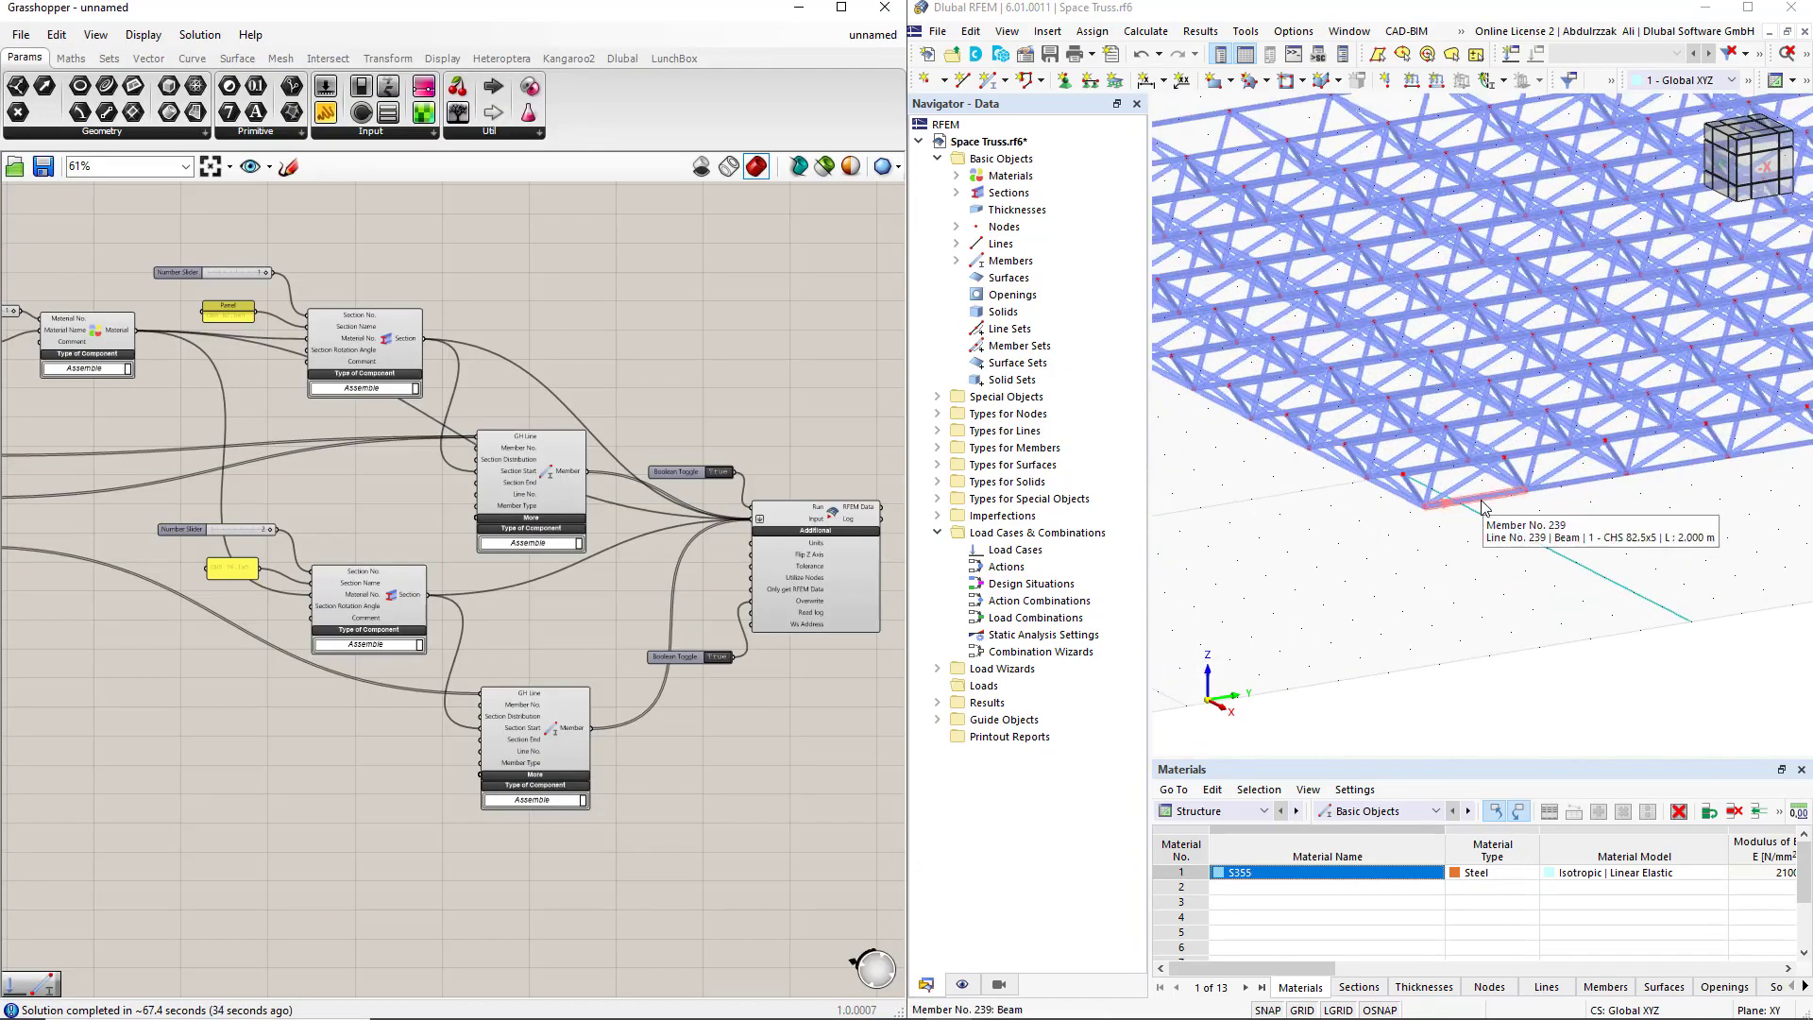
double_click(1482, 507)
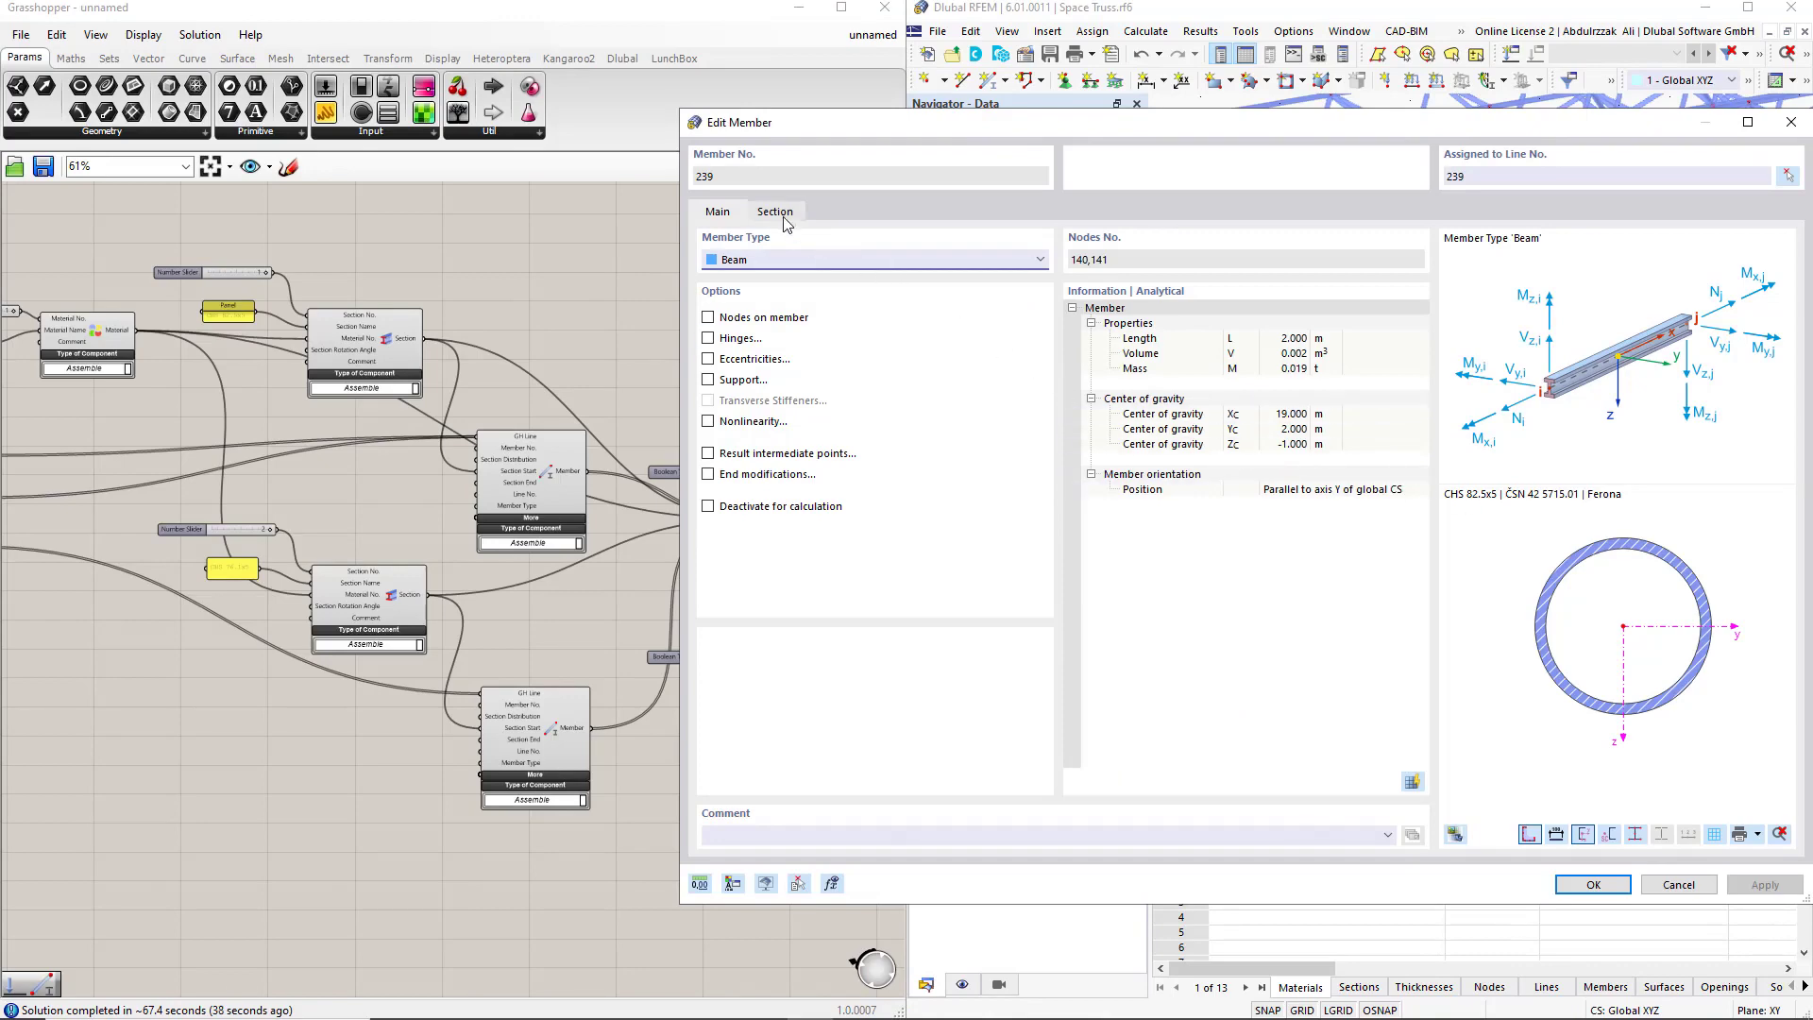
left_click(784, 217)
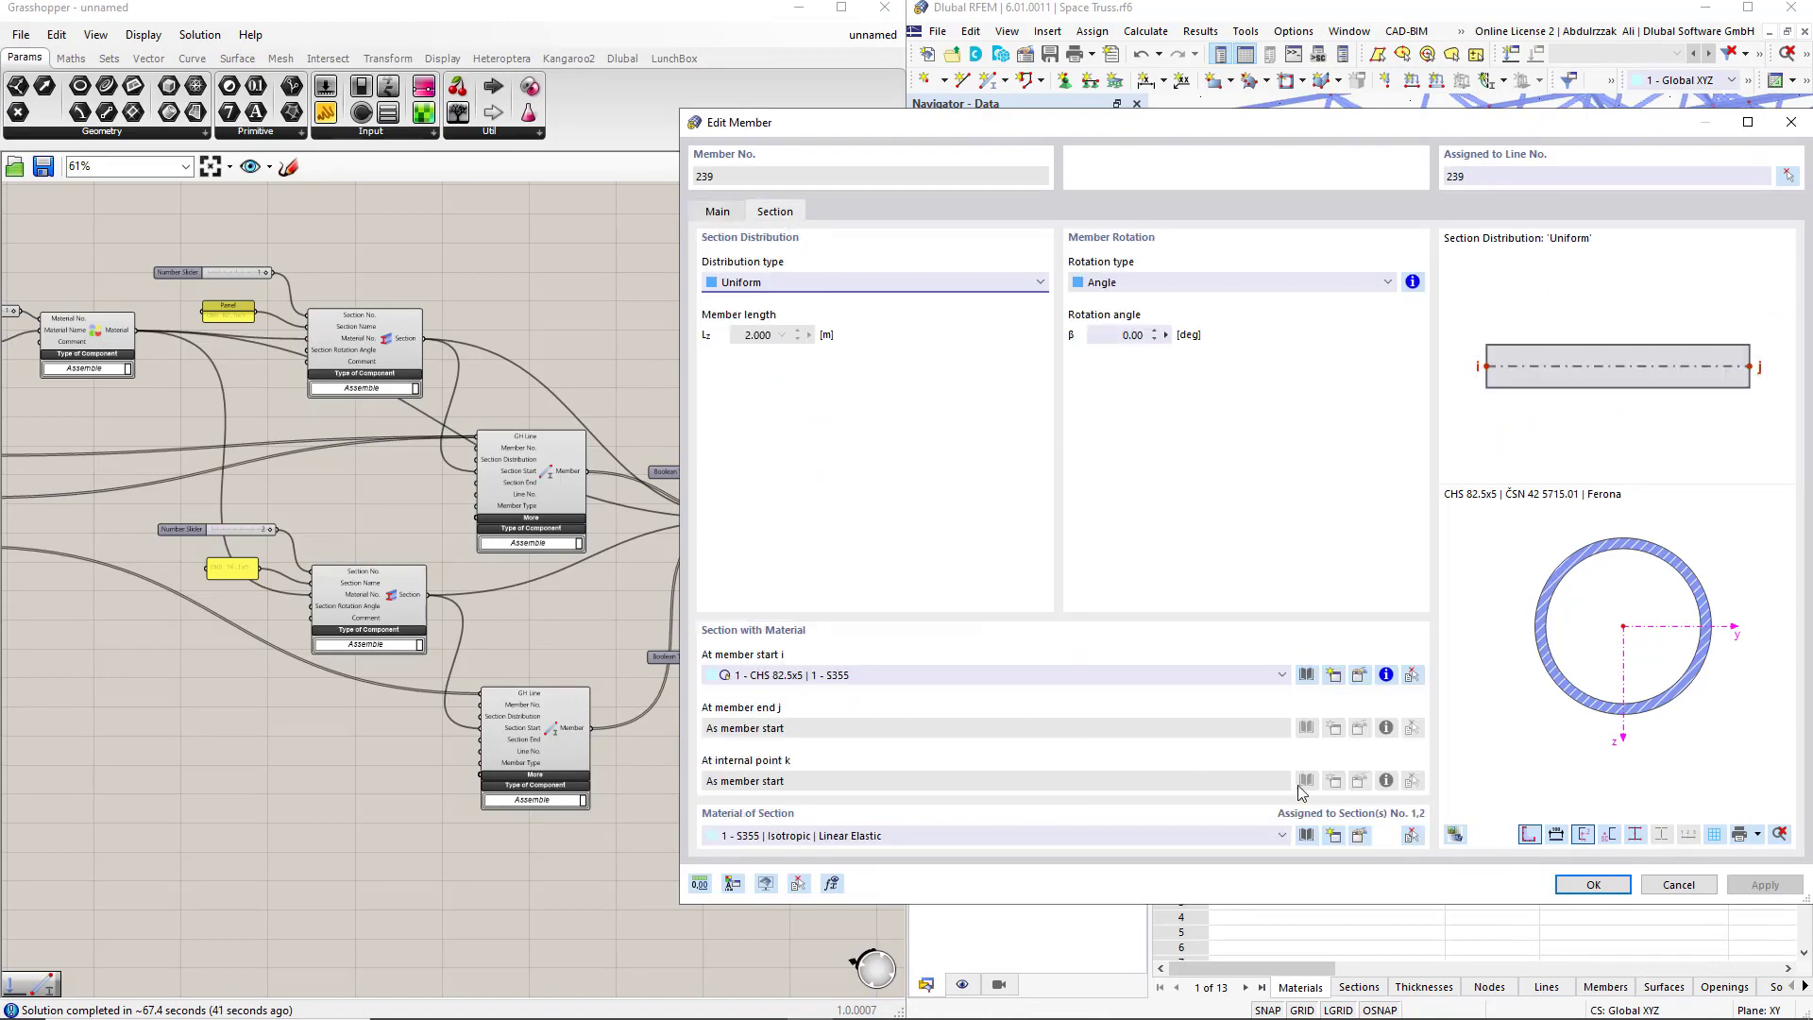
left_click(1673, 885)
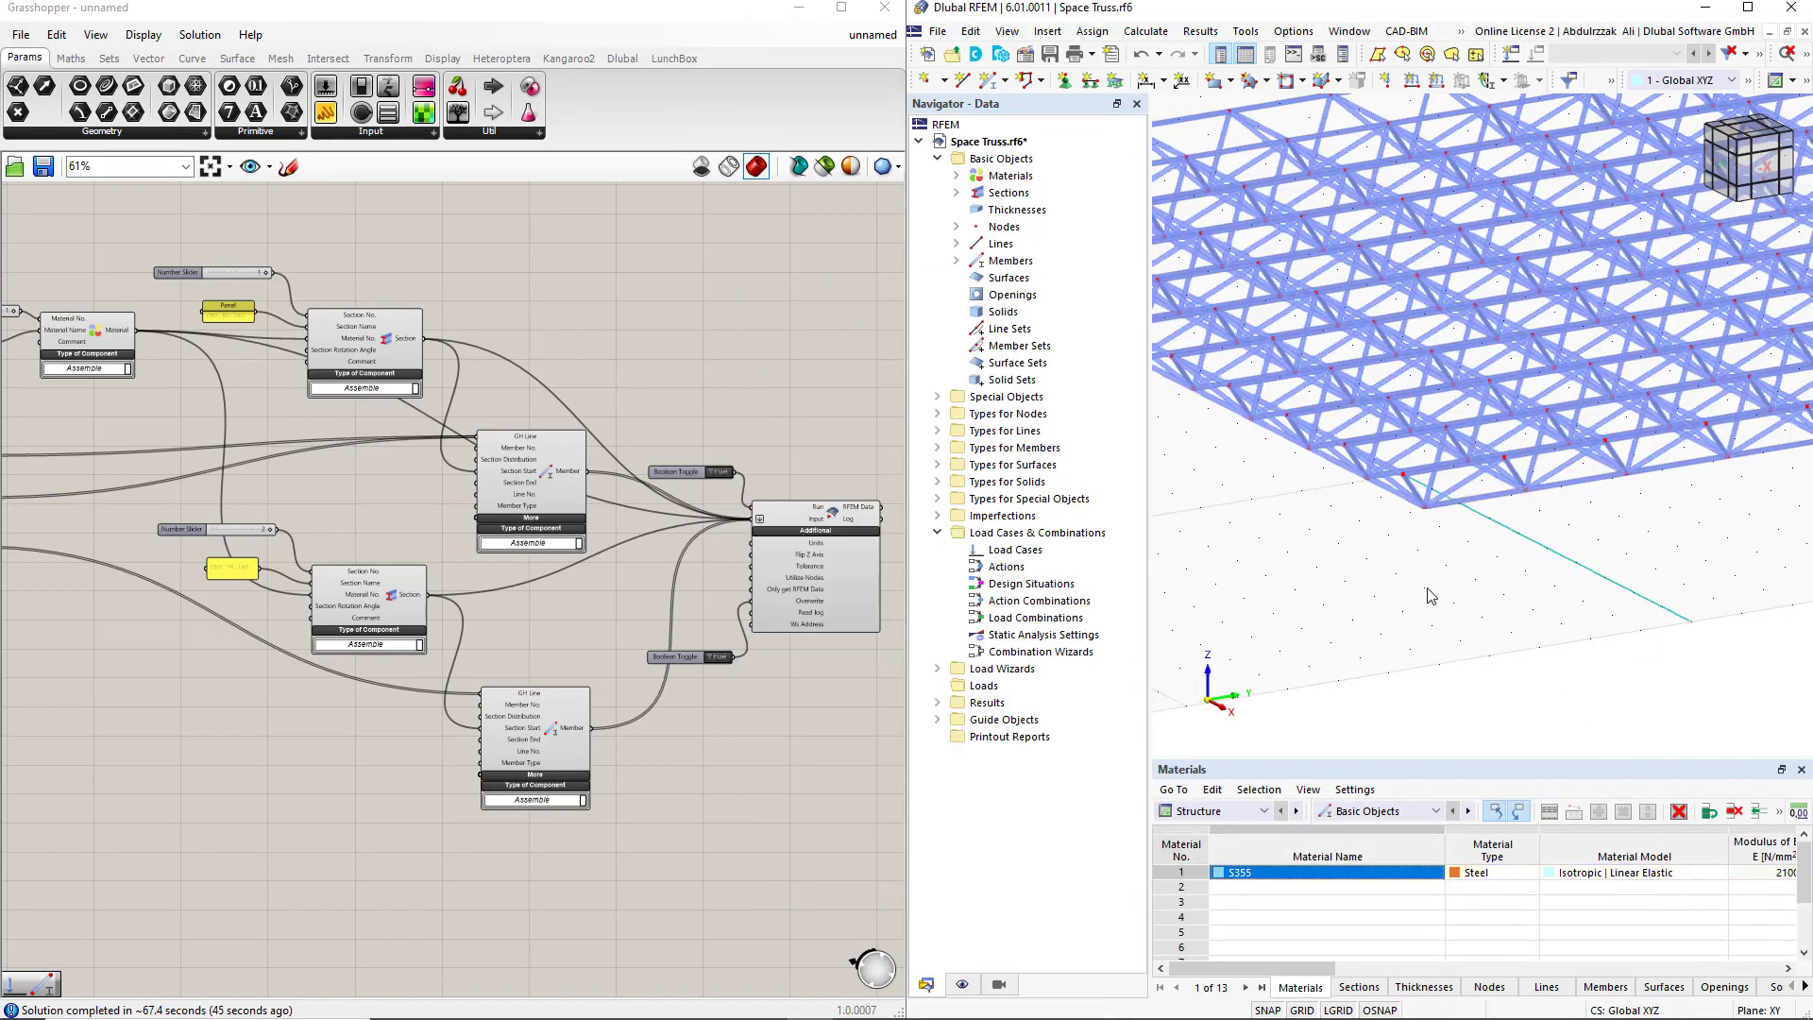
Inspect the section and material of a diagonal web member near the truss edge, leaving its settings unedited
middle_click_drag(1432, 595, 1504, 615)
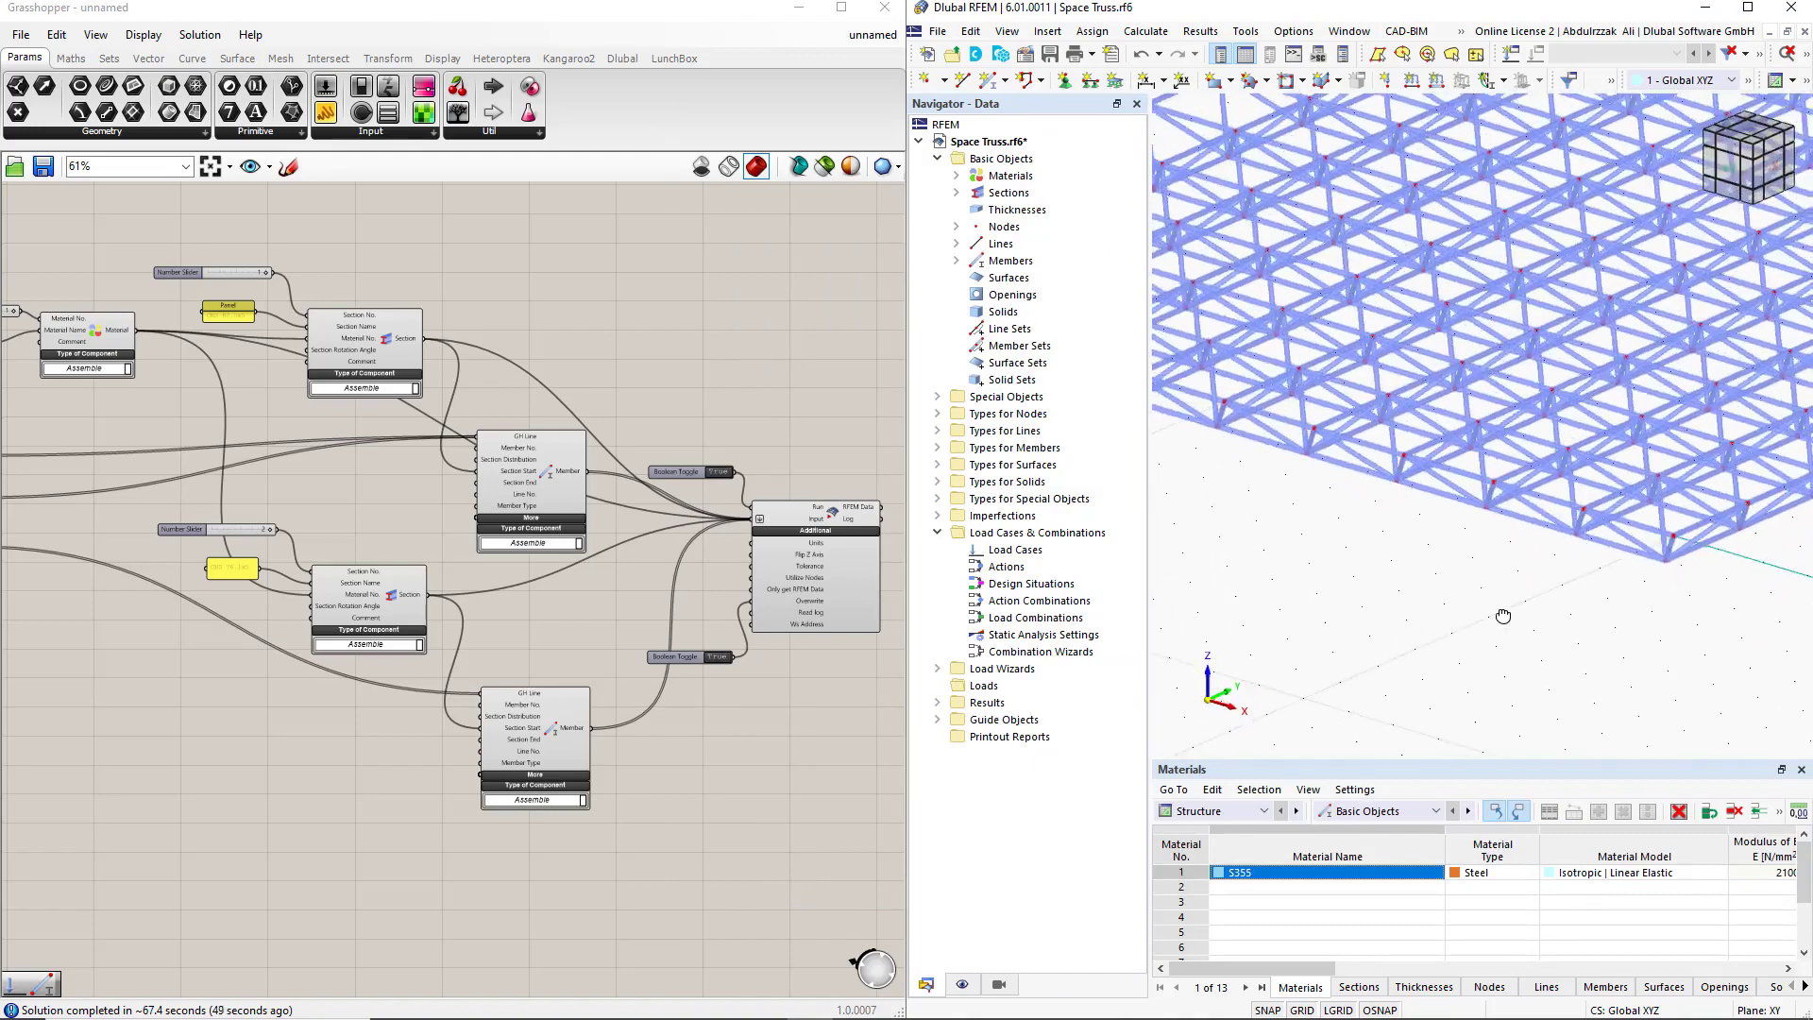
double_click(1562, 508)
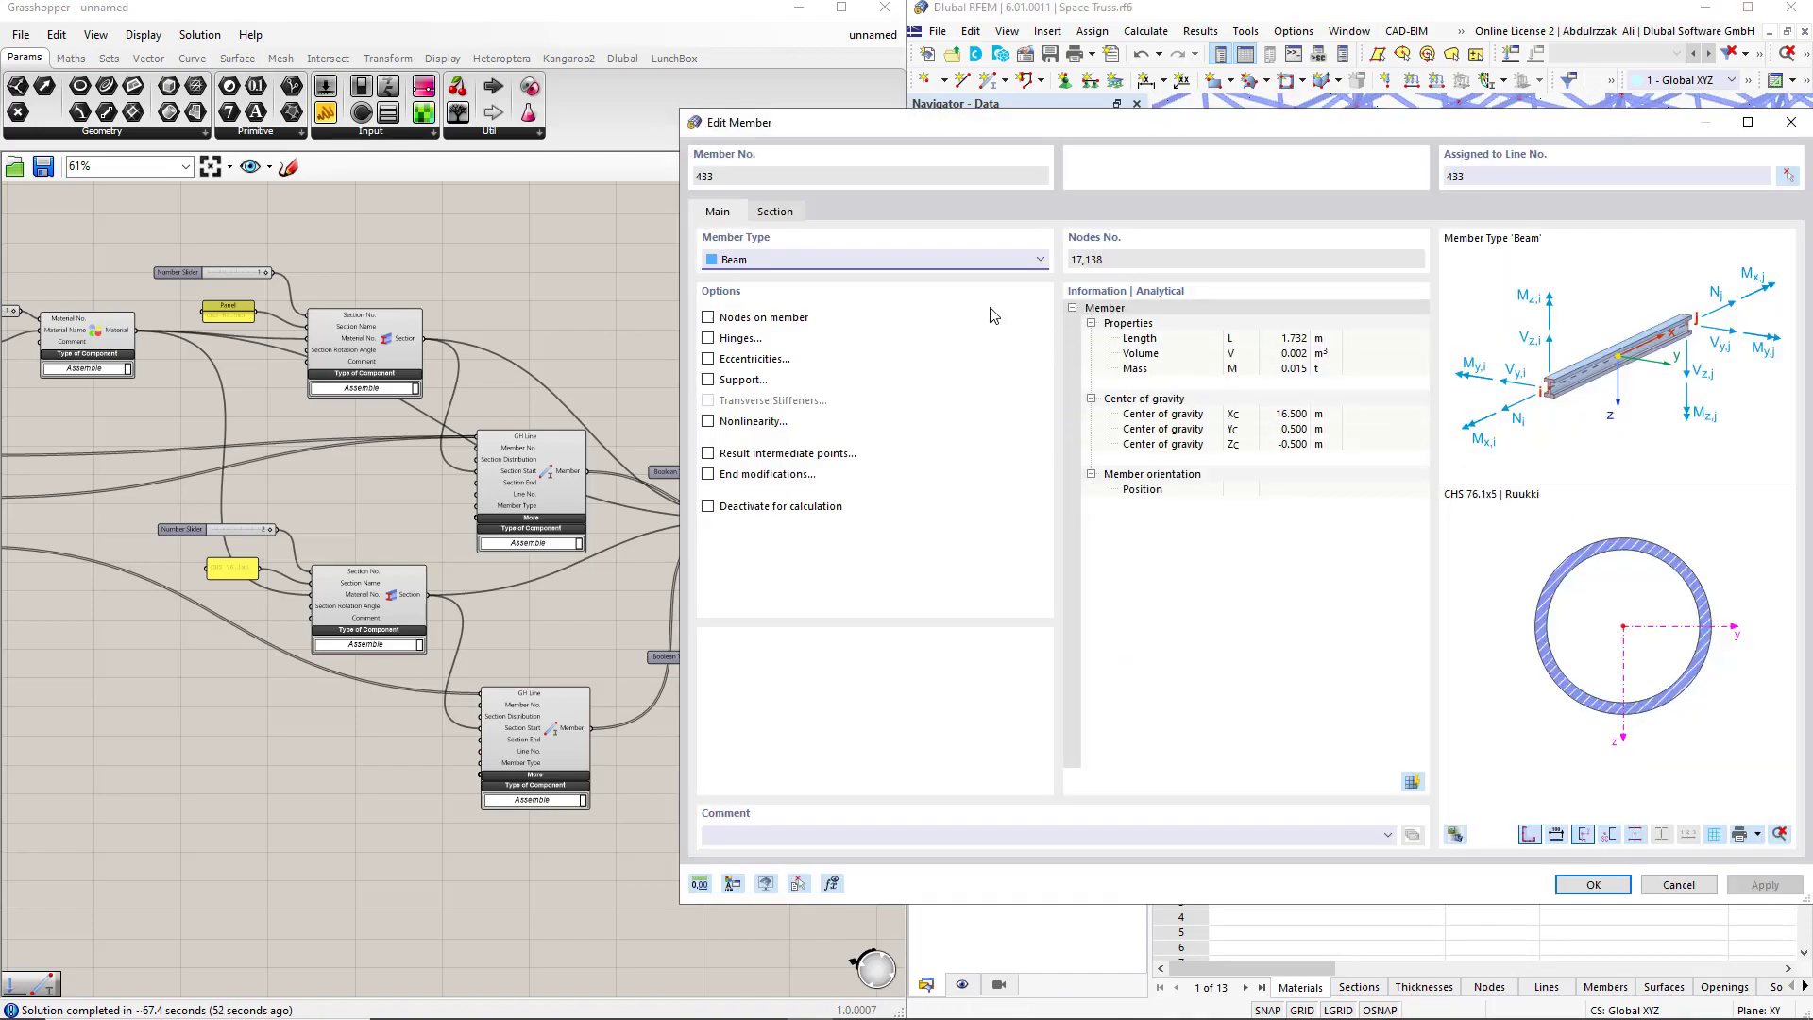
left_click(785, 213)
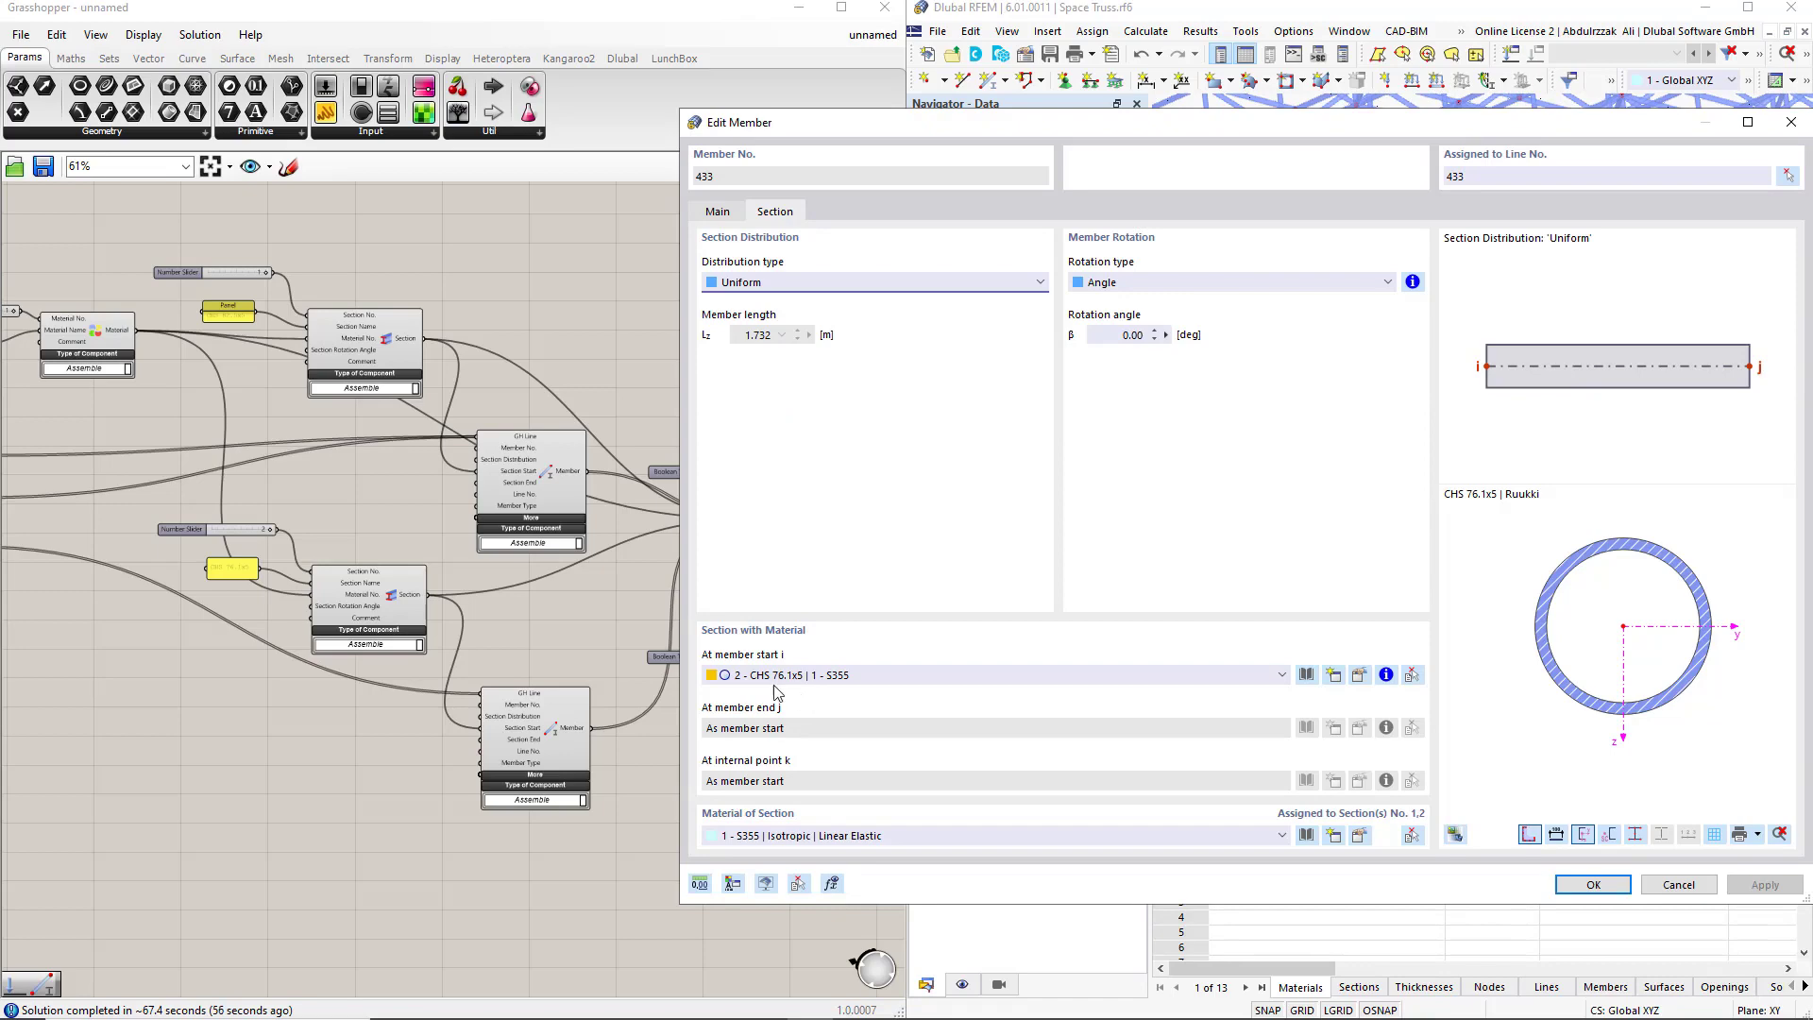
left_click(1678, 885)
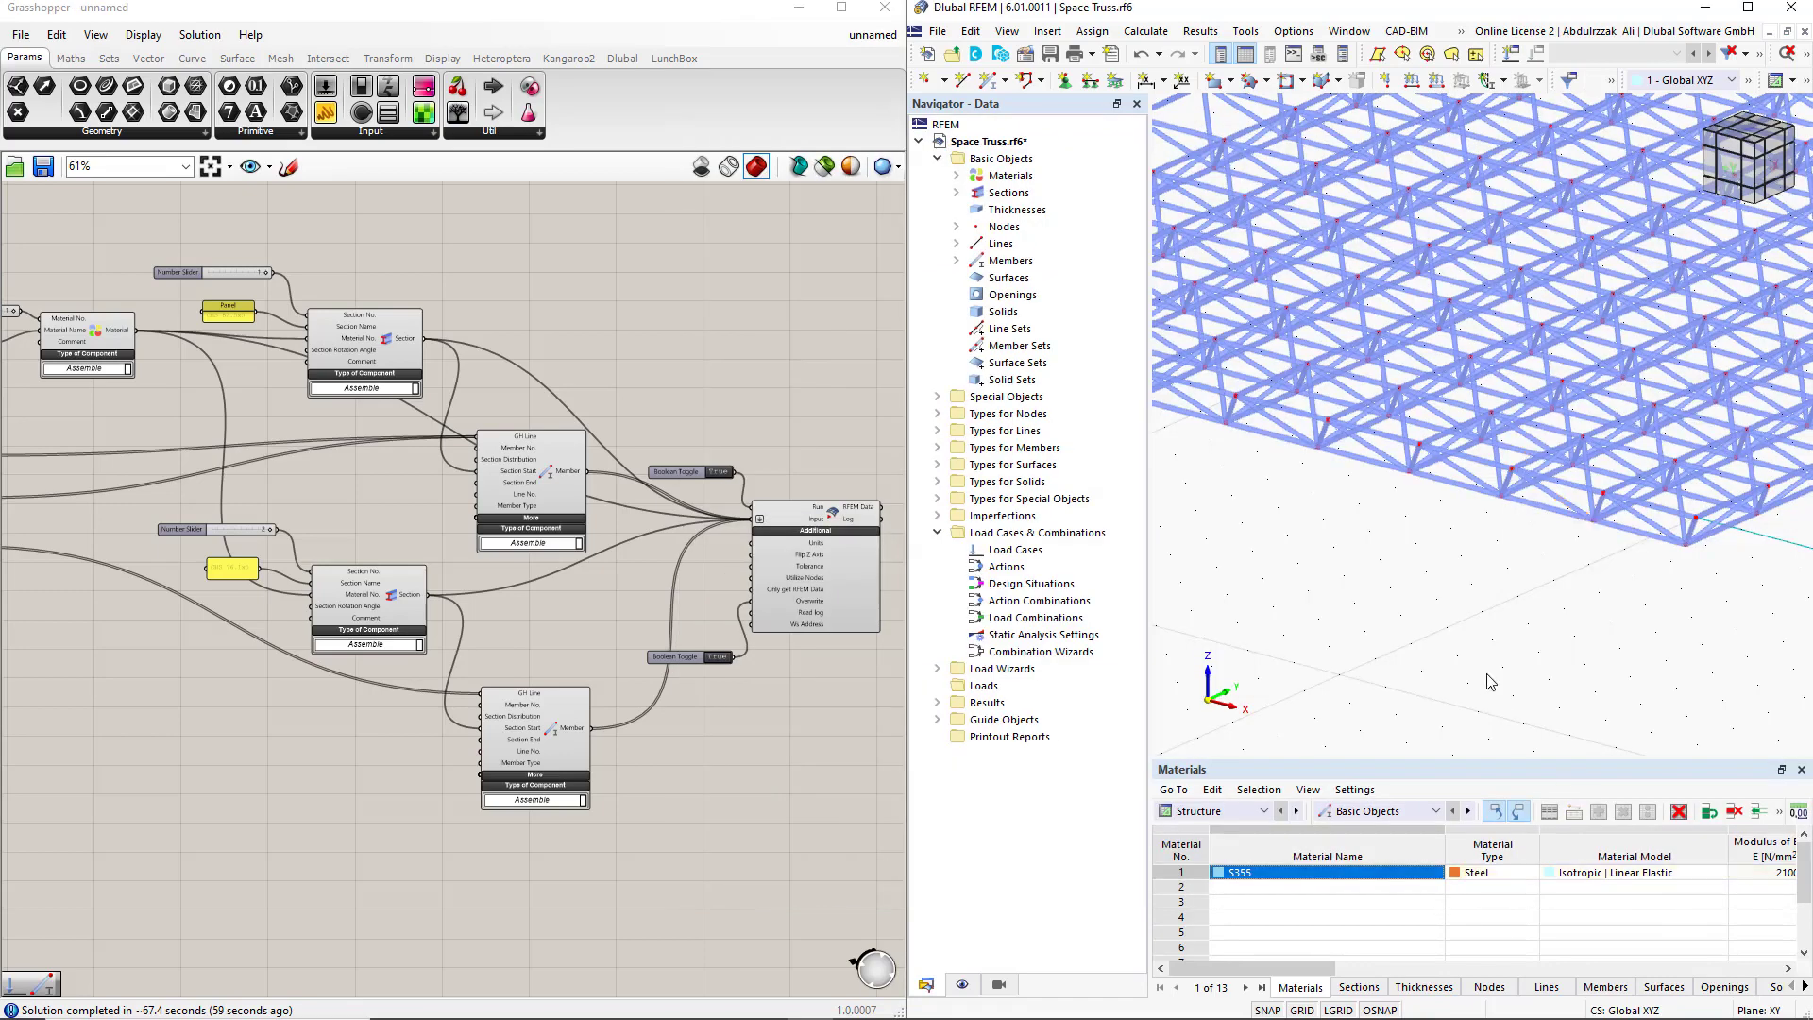
scroll(1490, 681, "down", 2)
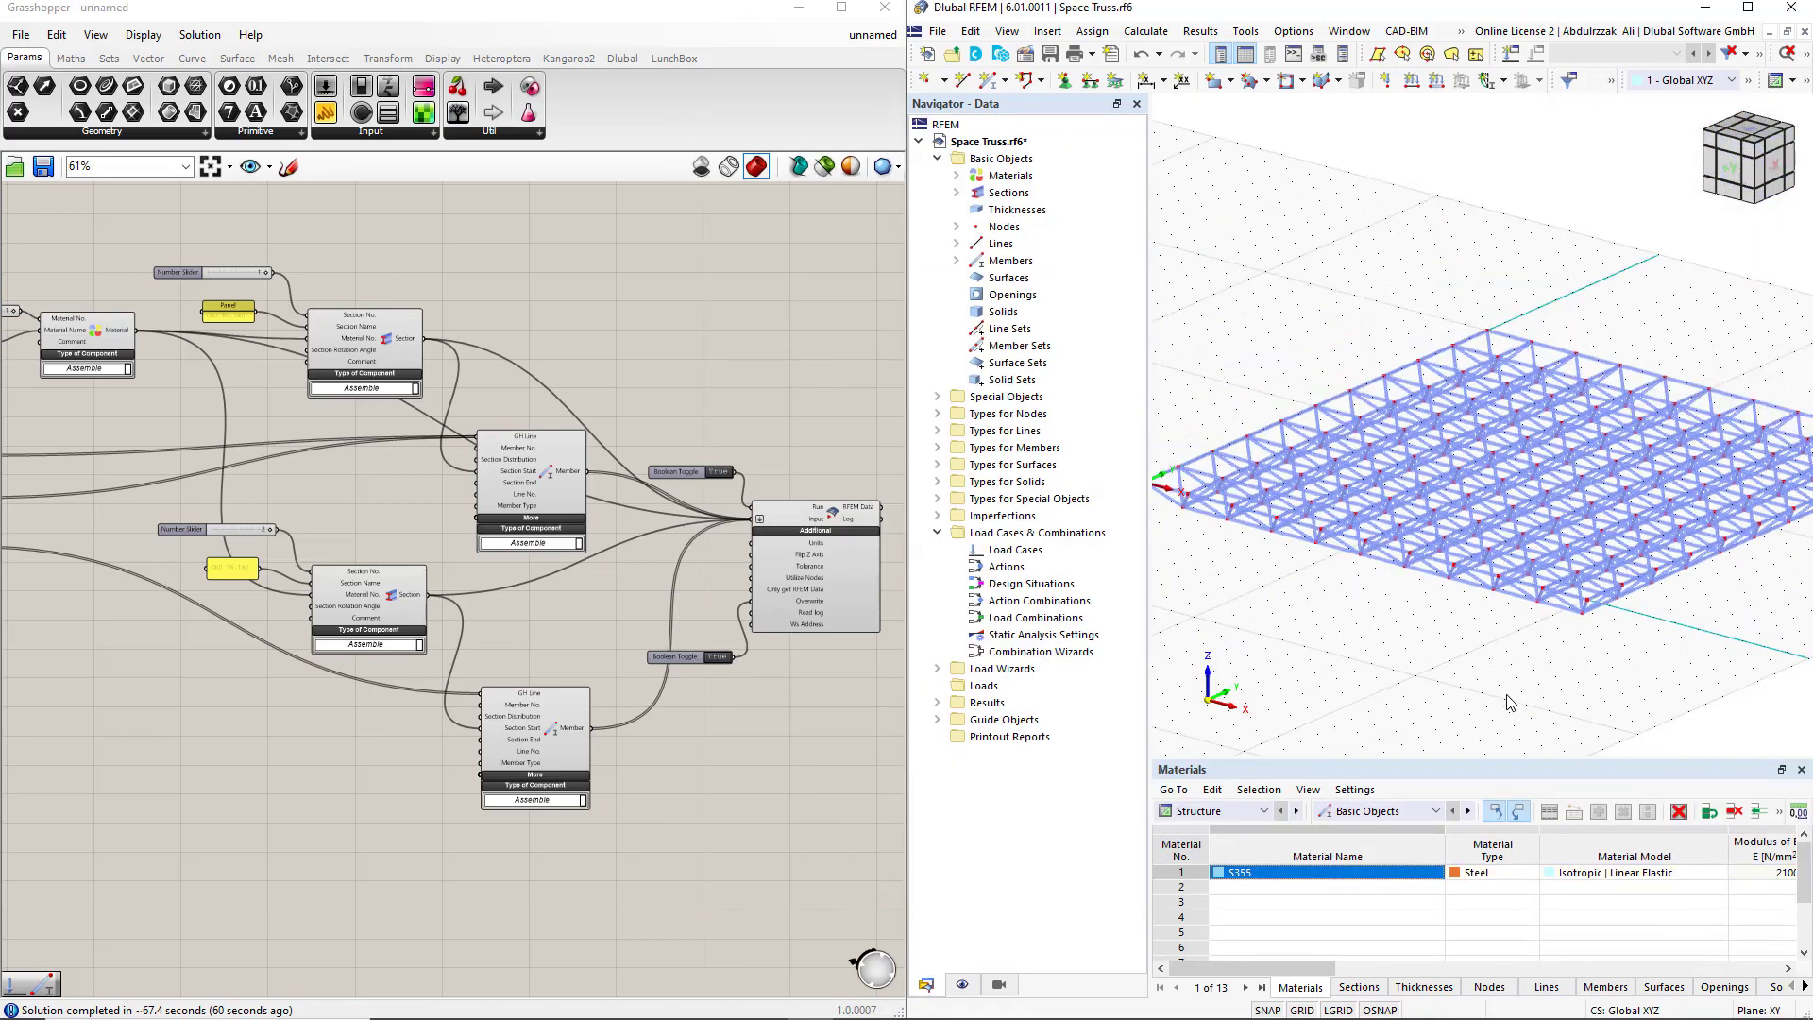